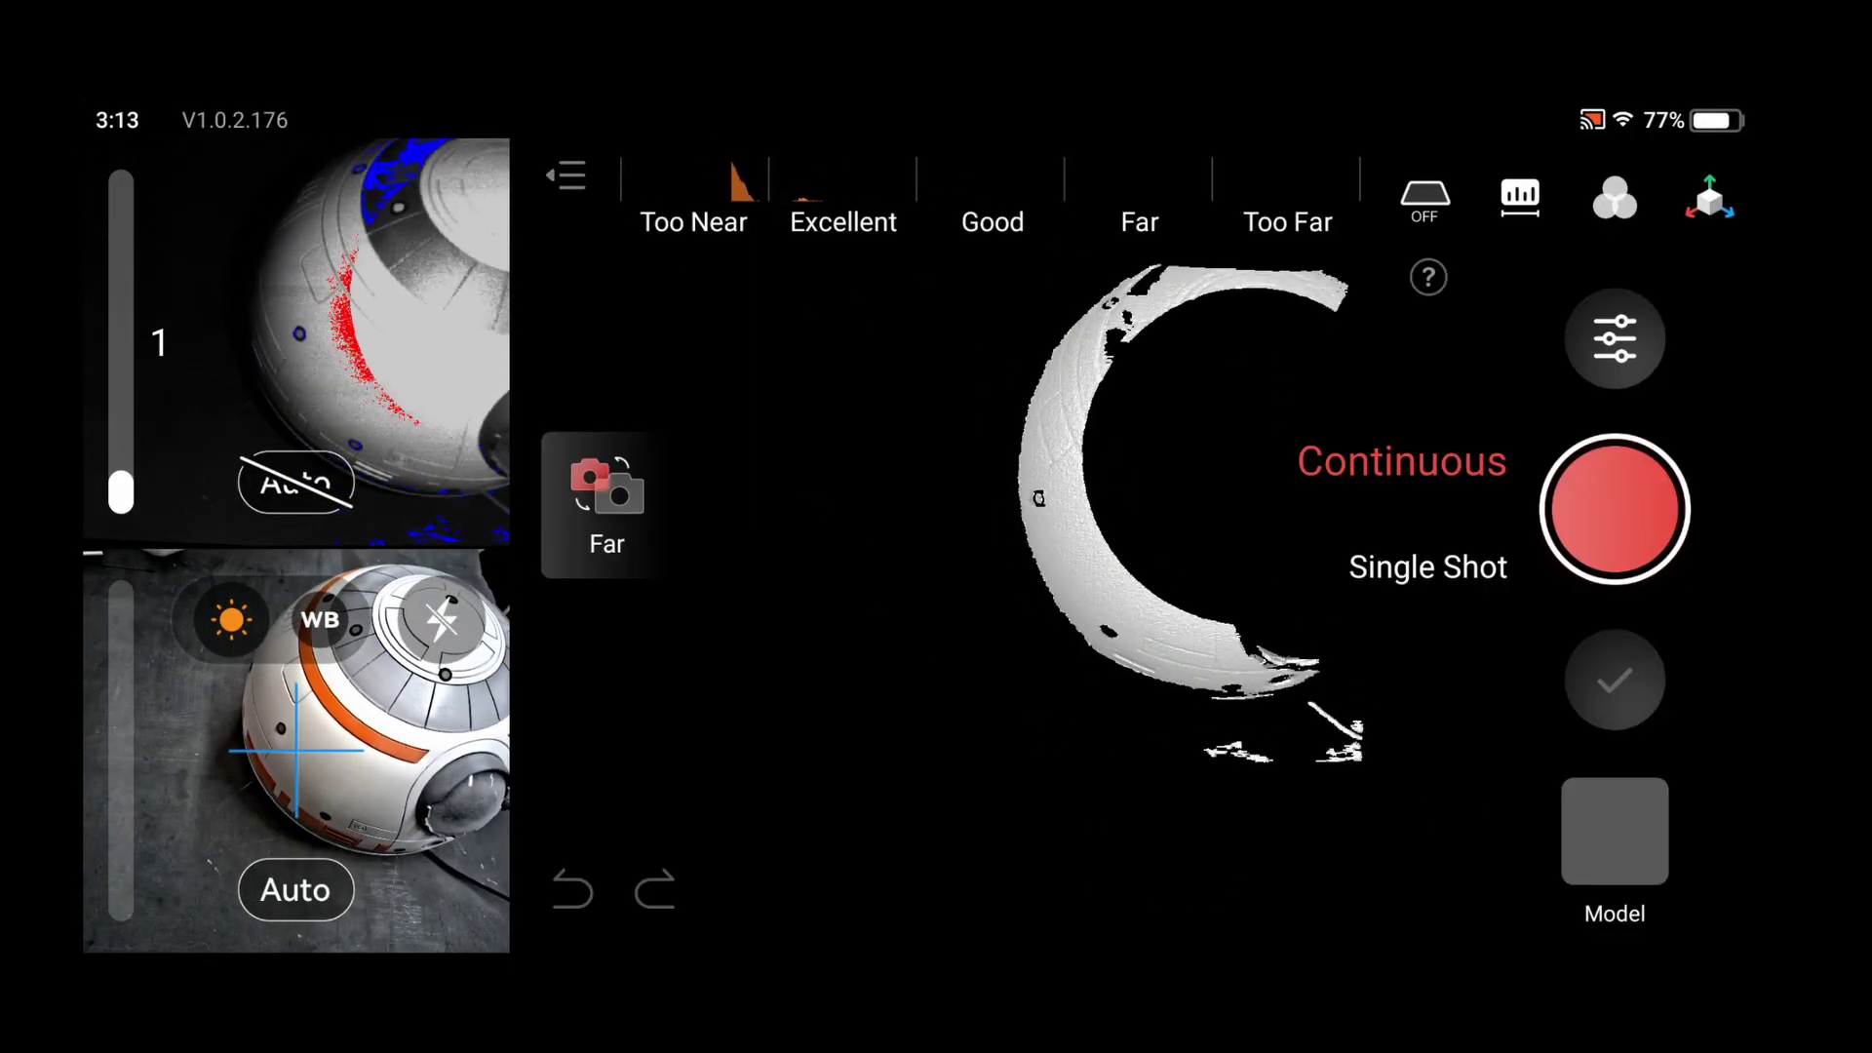
Configure the scan settings with High accuracy, Marker alignment, General object type and colour off.
click(1615, 339)
click(1241, 530)
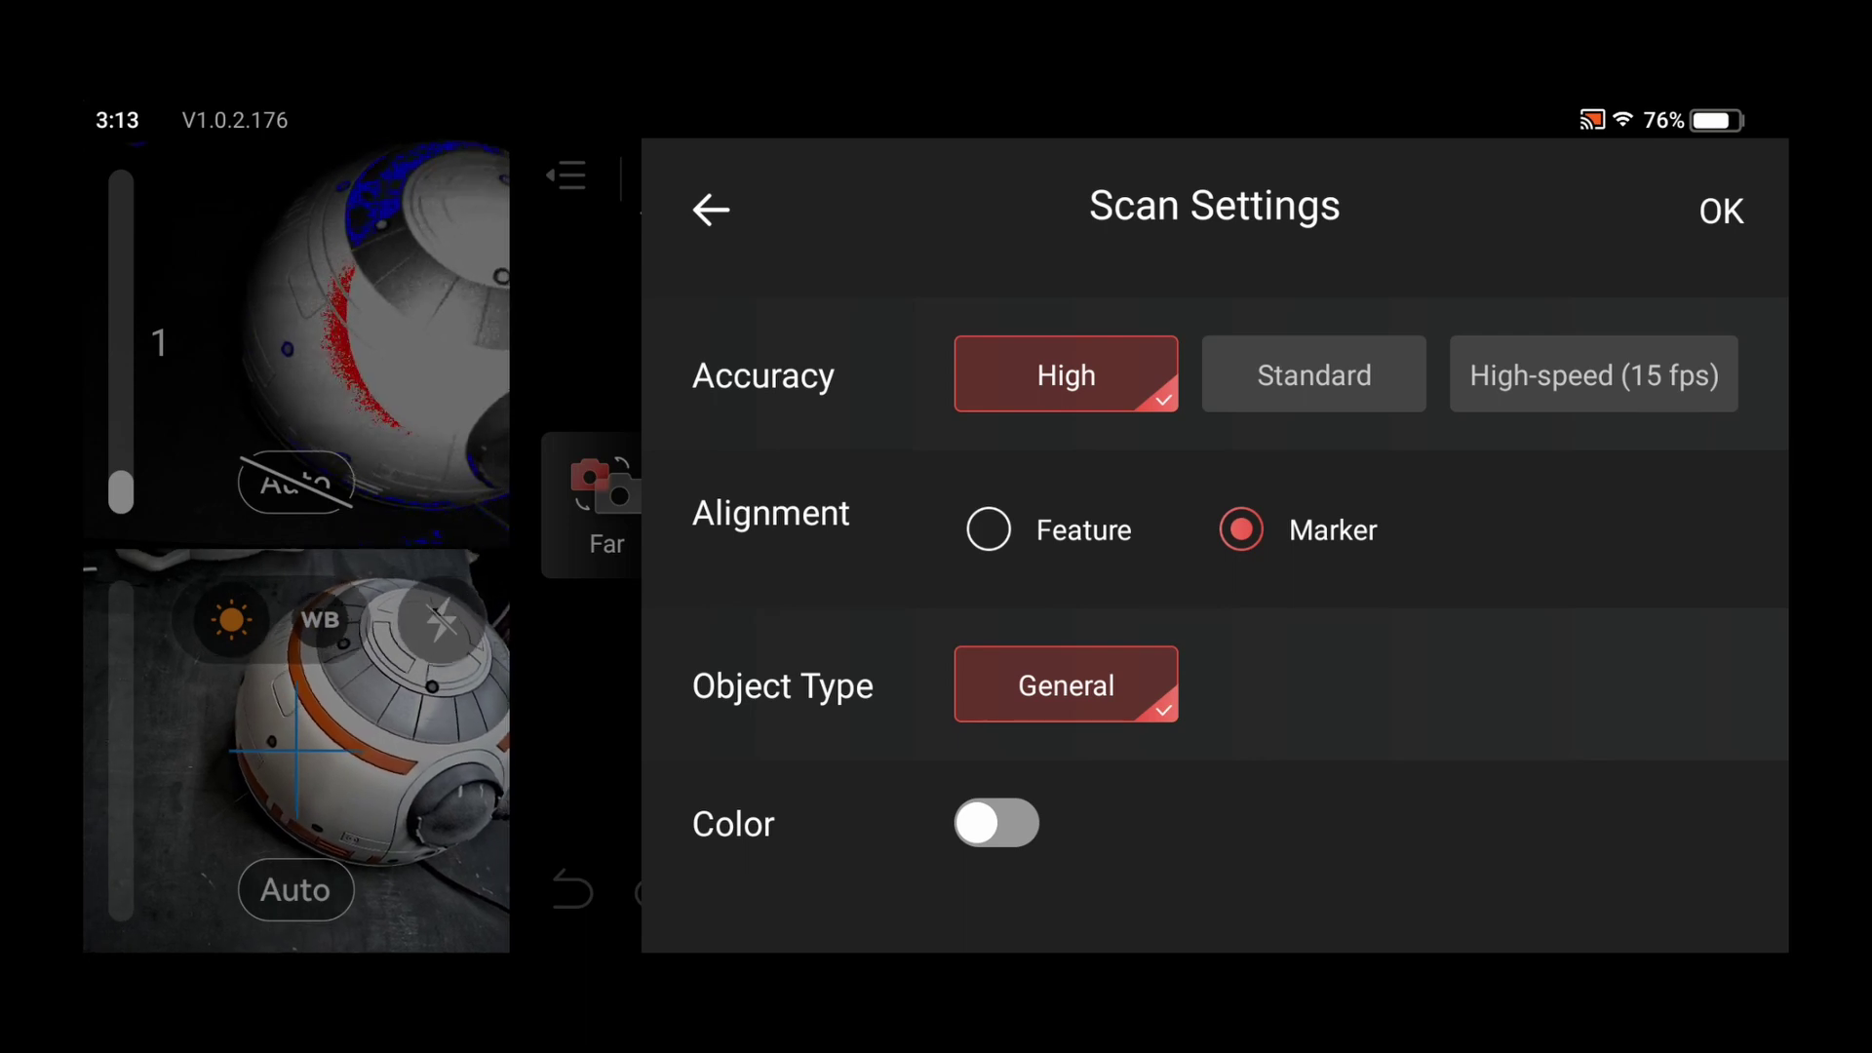
click(1721, 210)
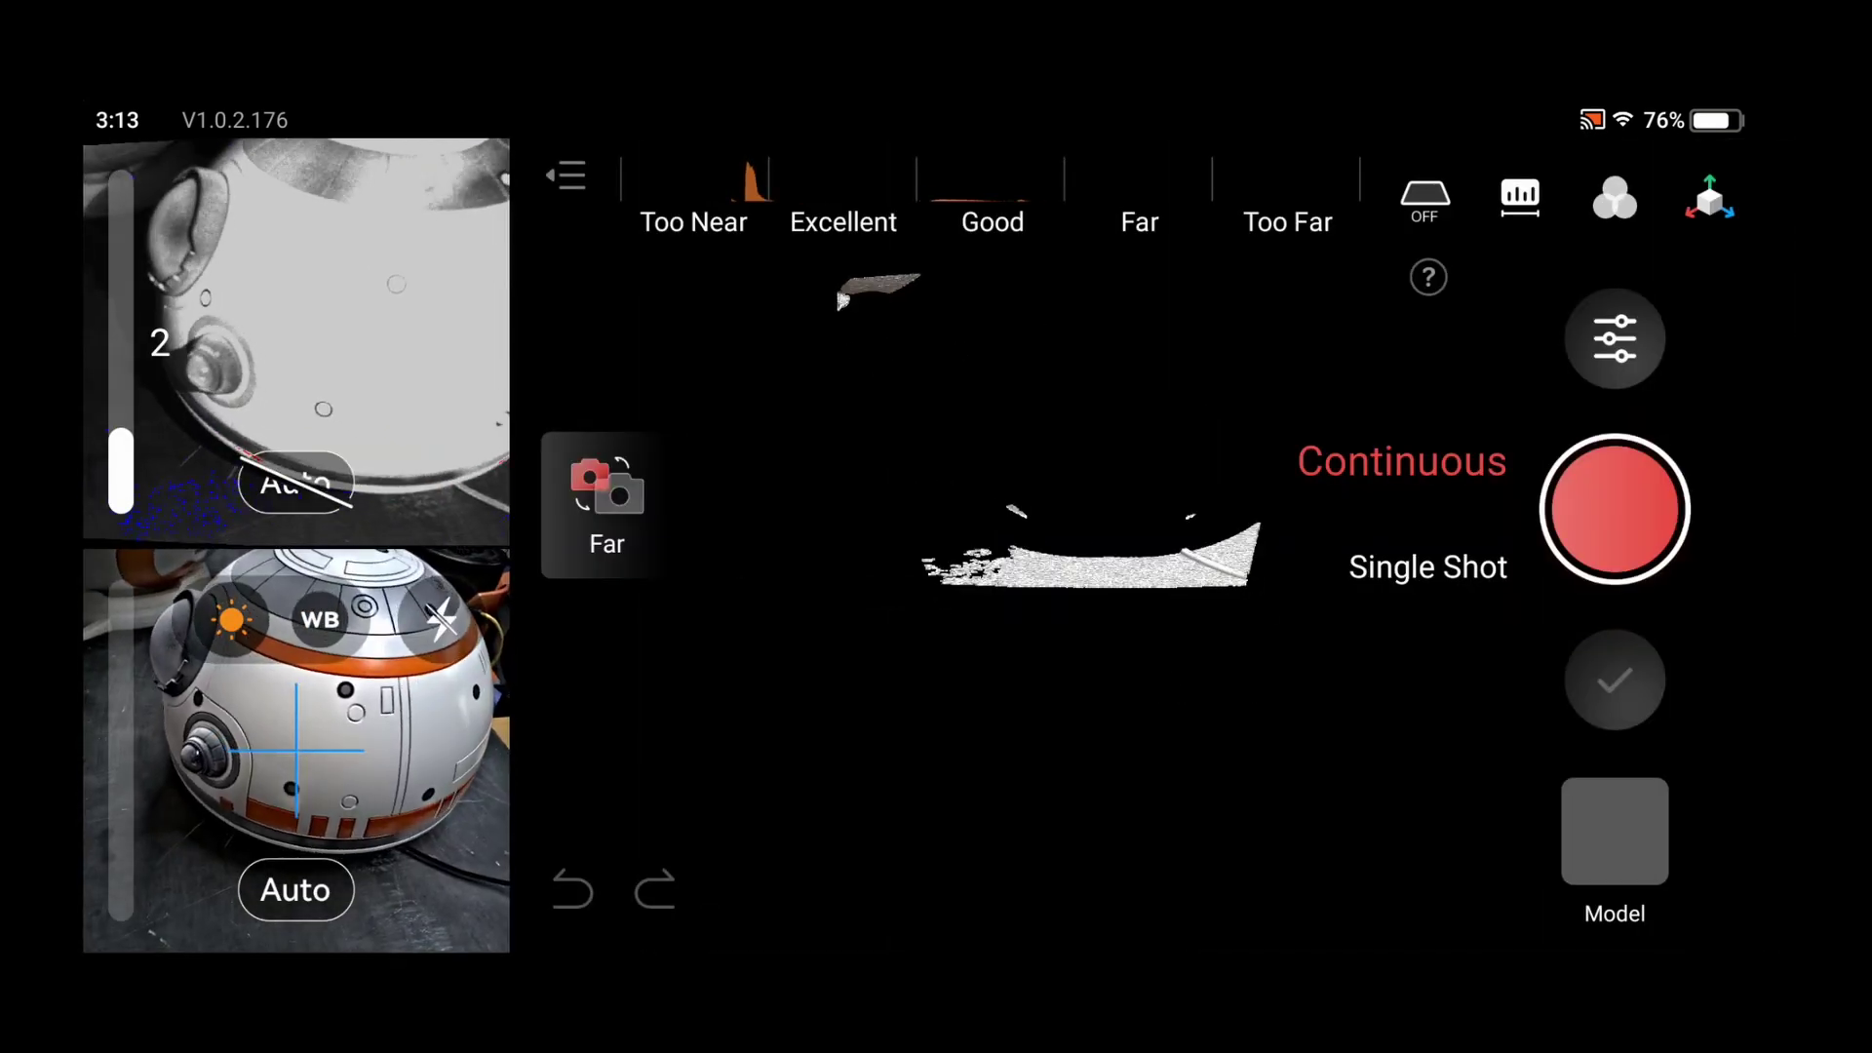
Capture the droid head from all sides with a continuous scan in Far mode and pause the capture.
click(1519, 197)
drag(1557, 475, 1505, 475)
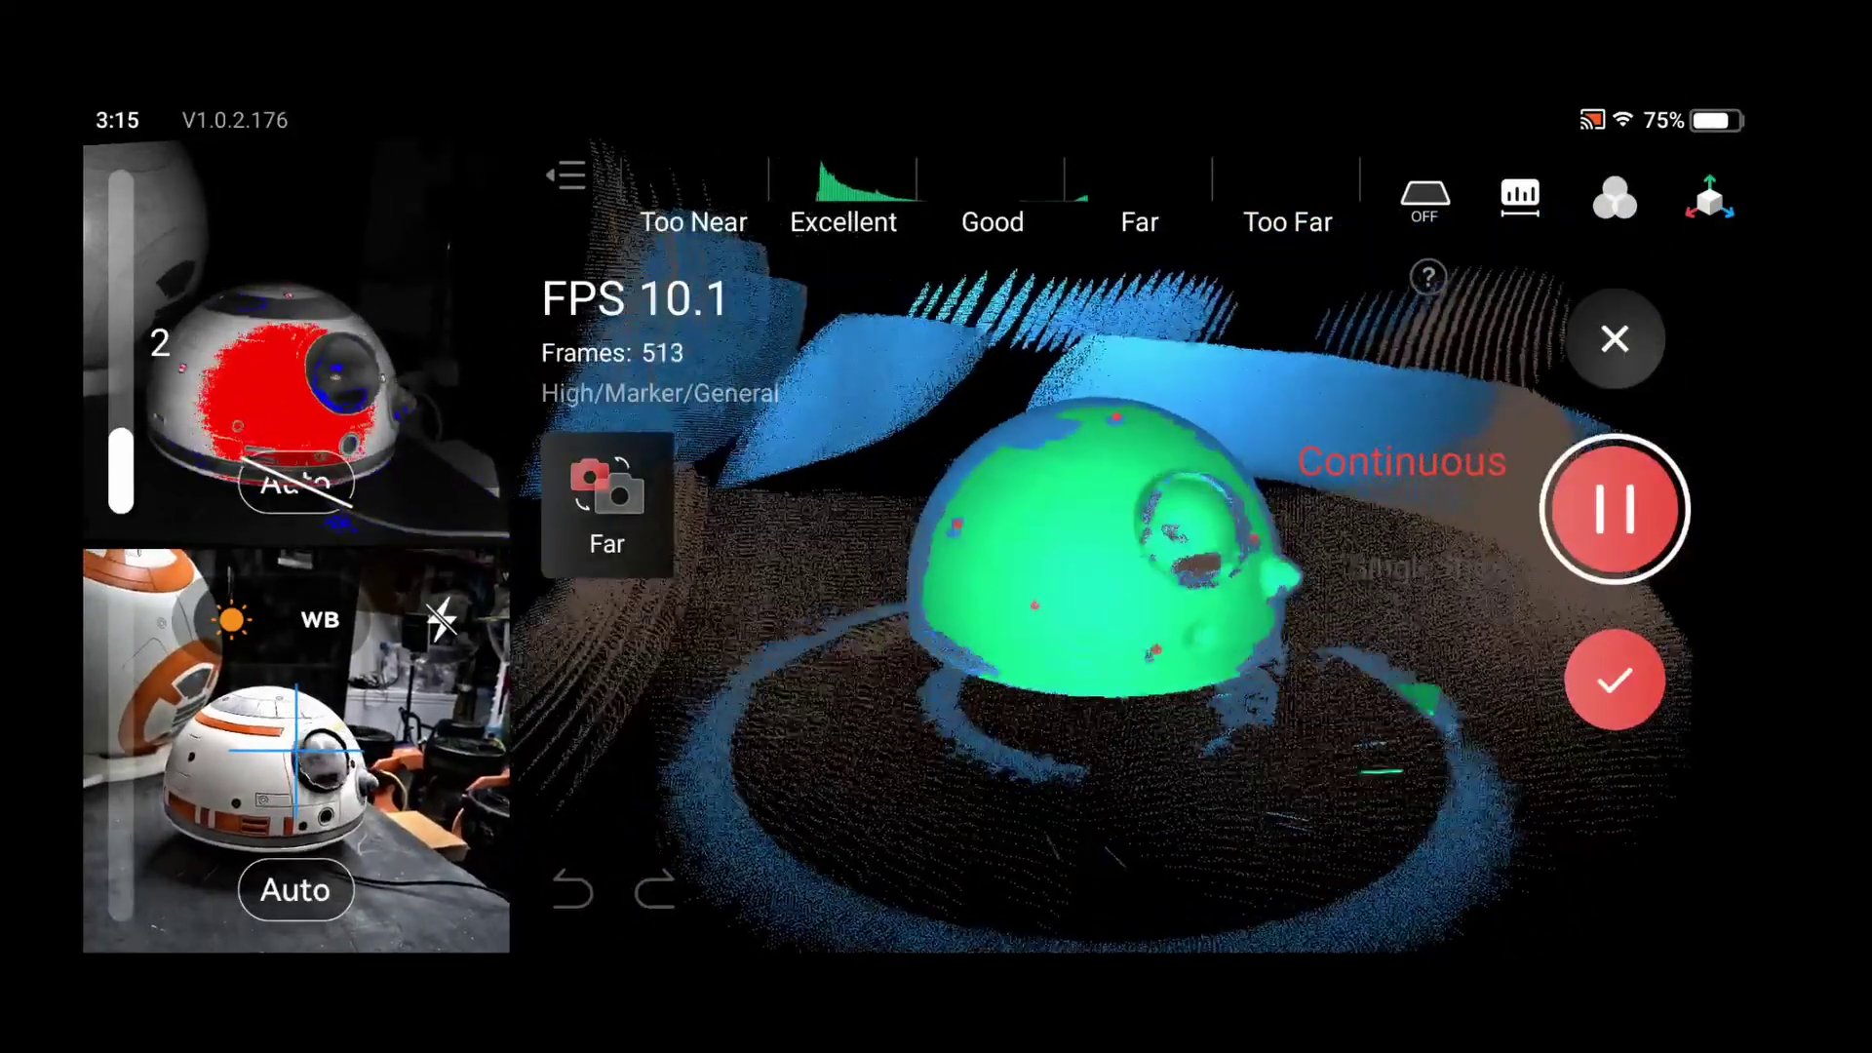
key(space)
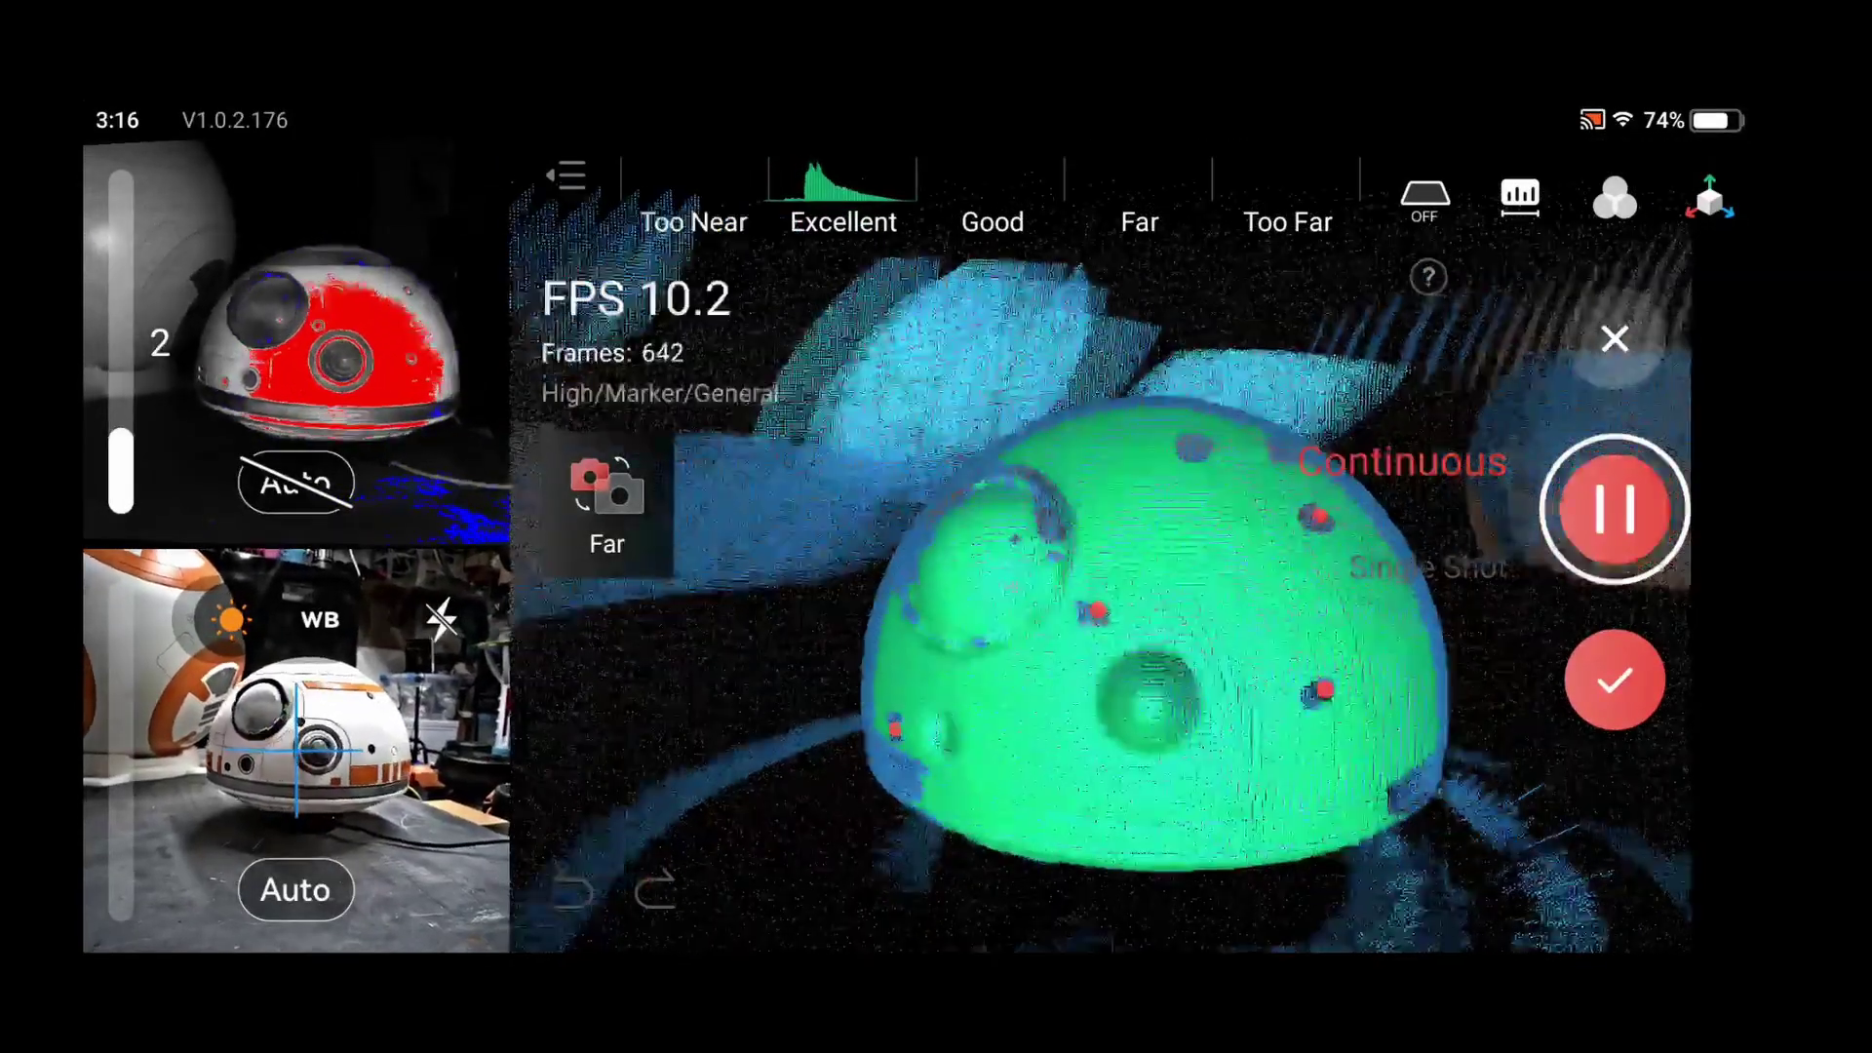
click(1615, 508)
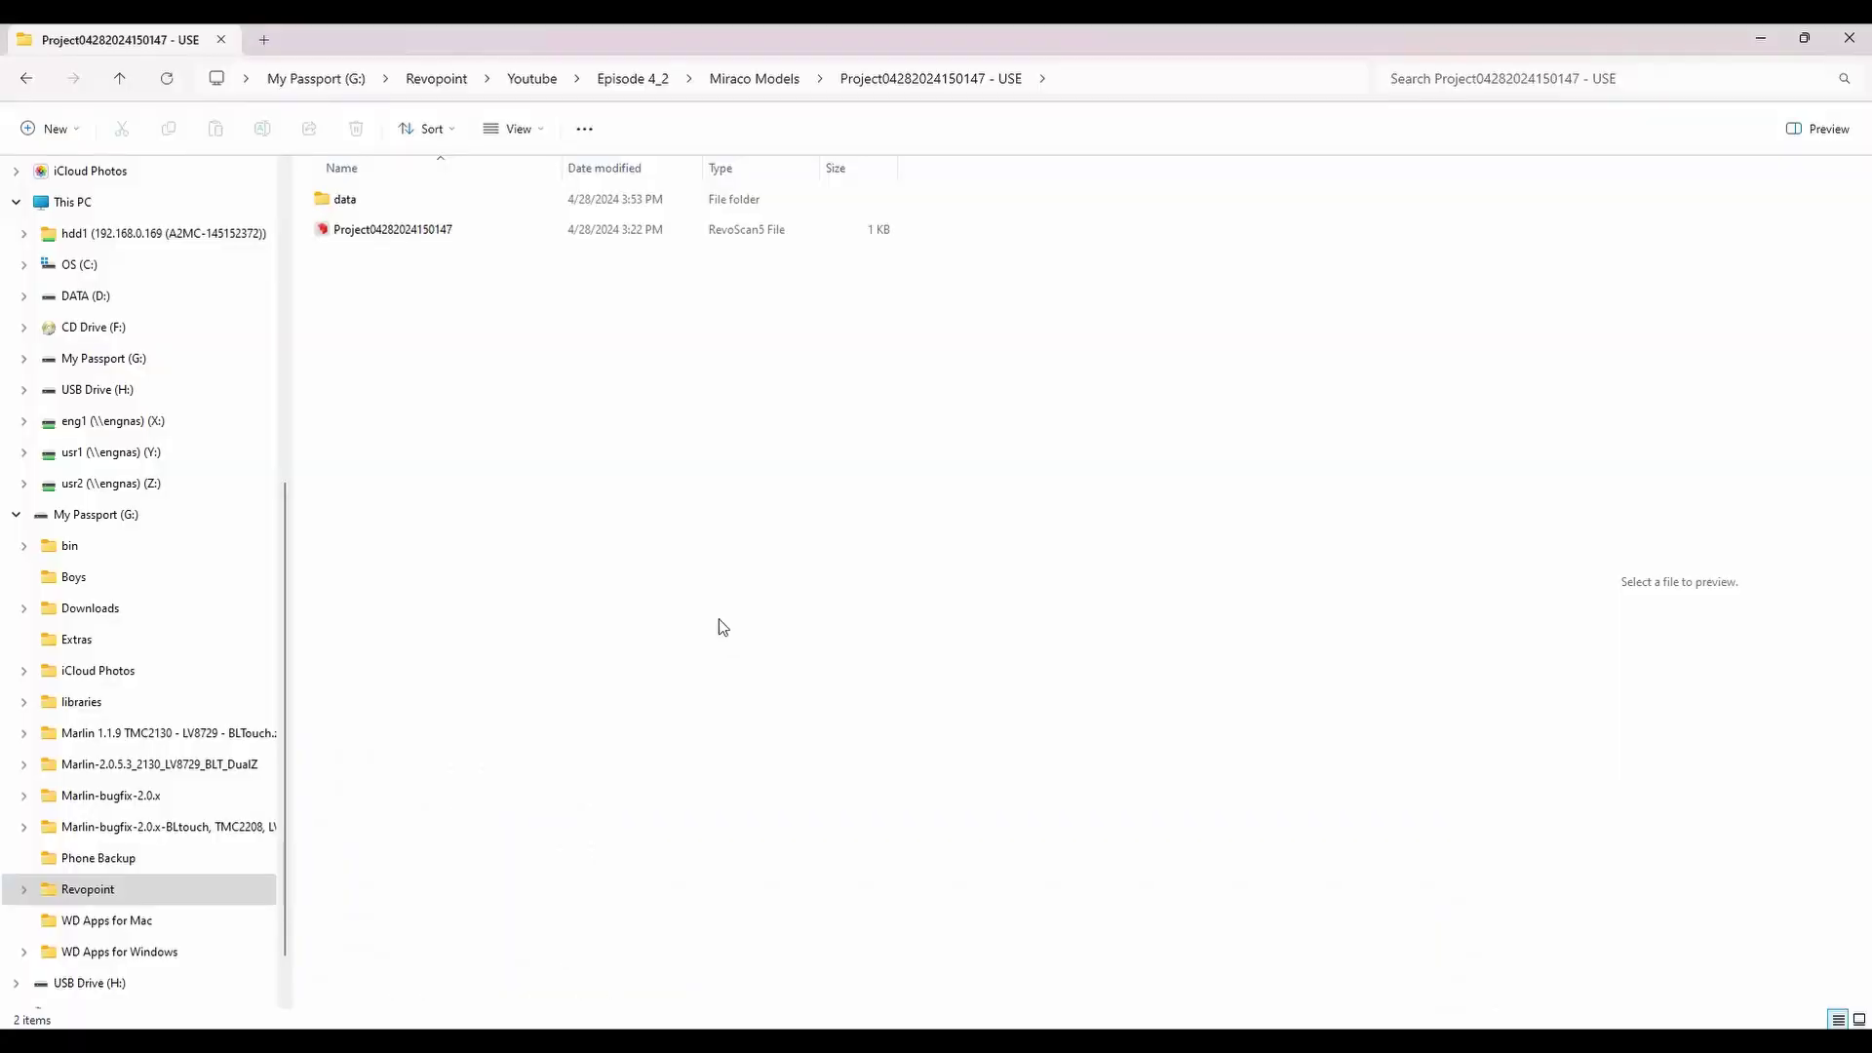
click(404, 237)
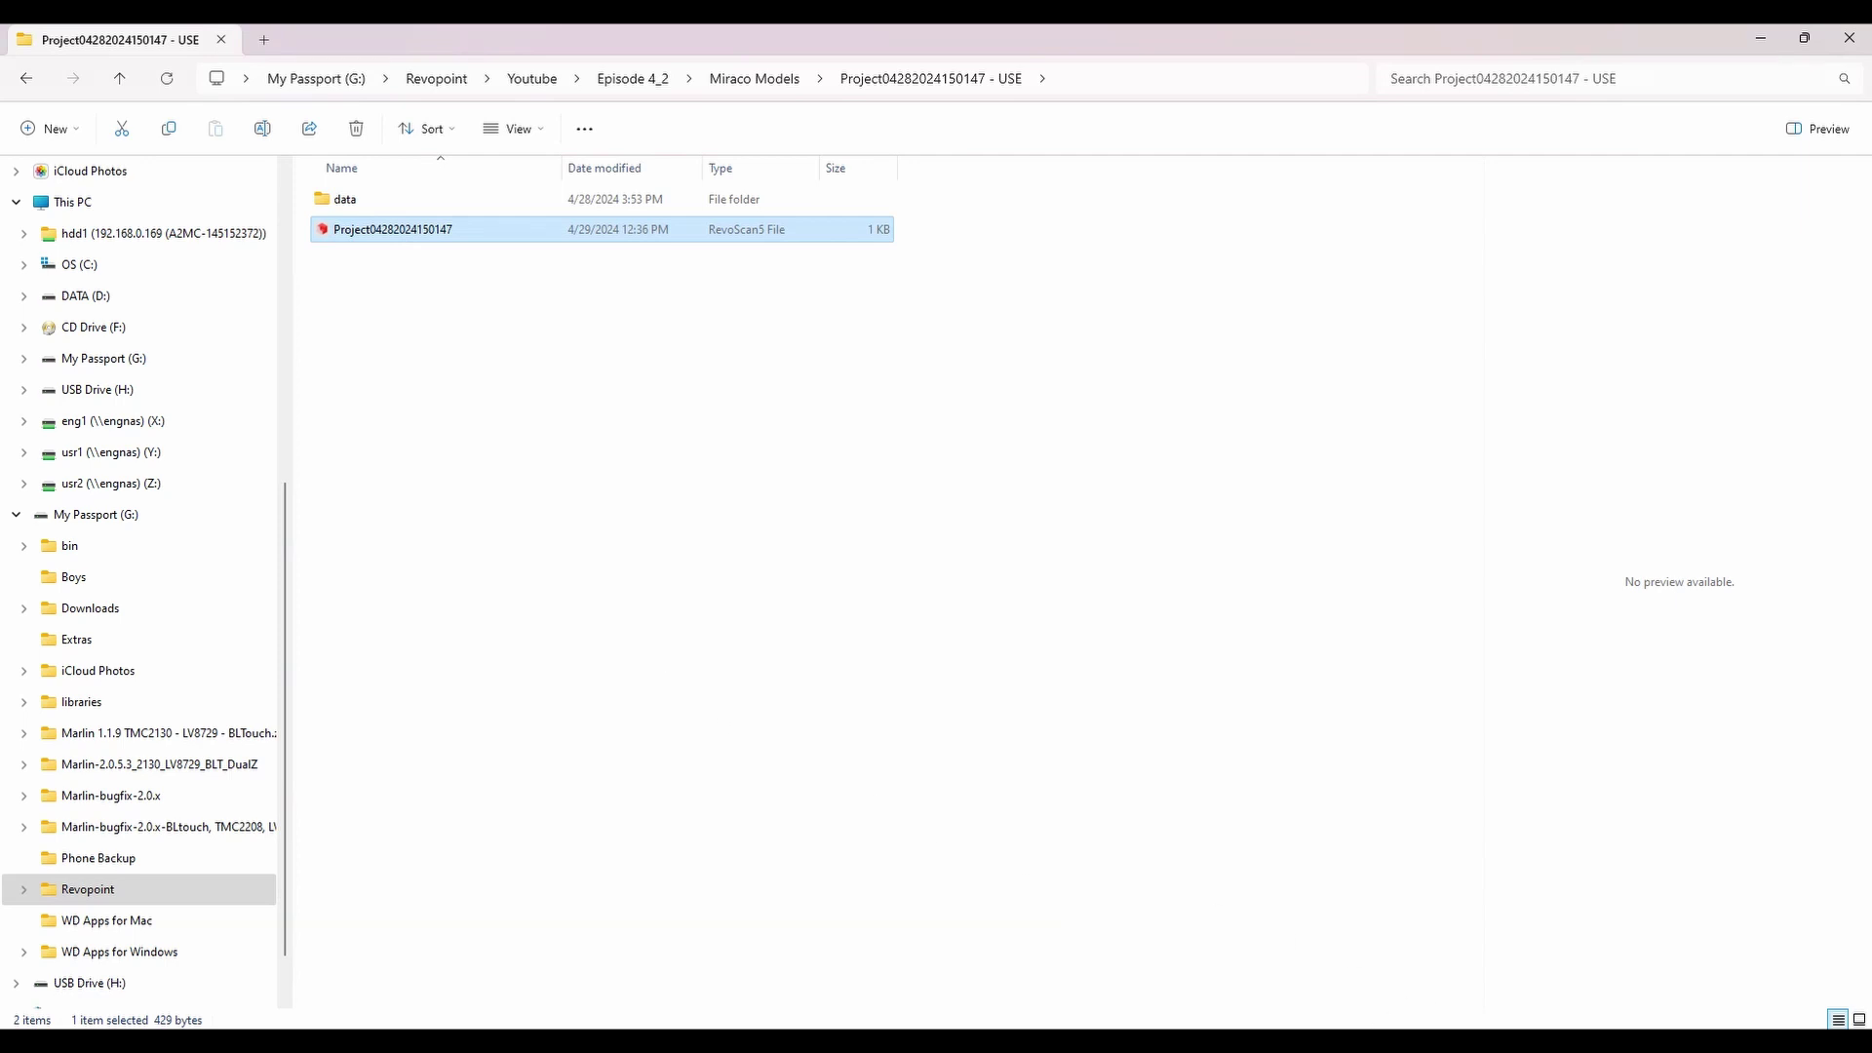
mouse_move(1304, 1041)
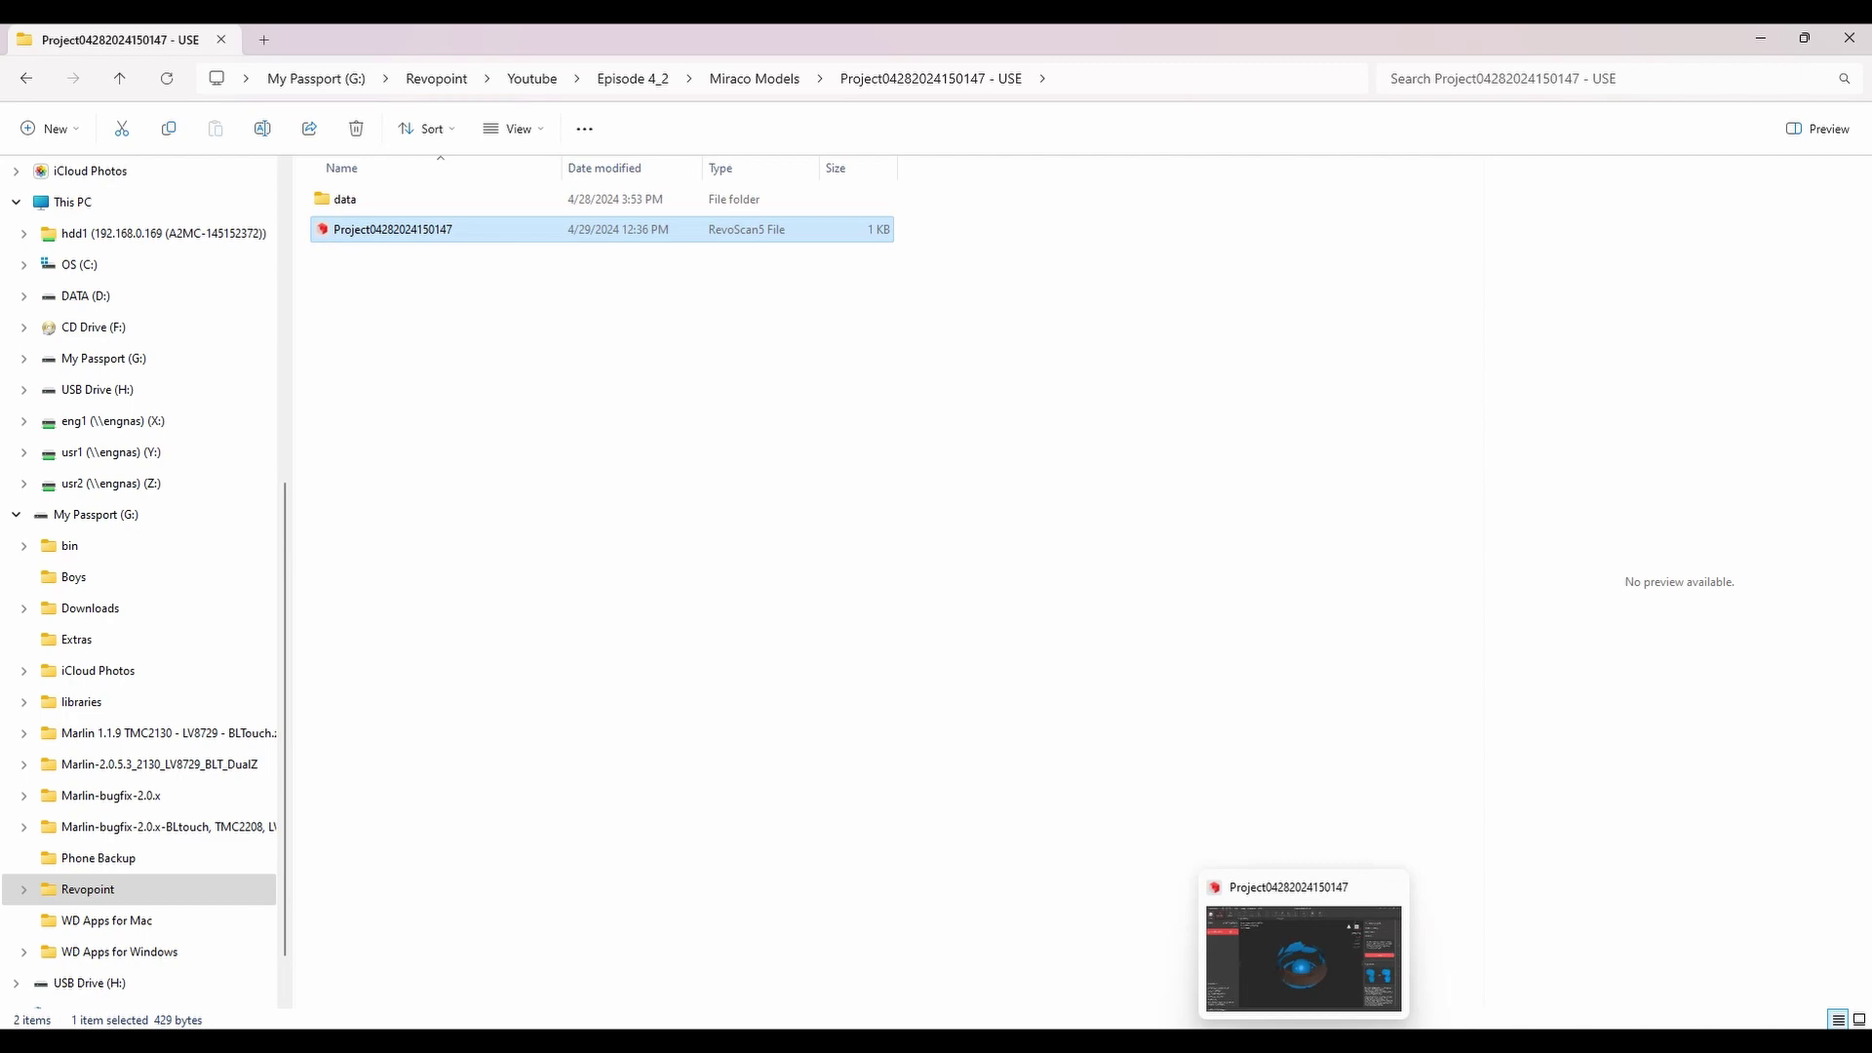
click(1304, 1042)
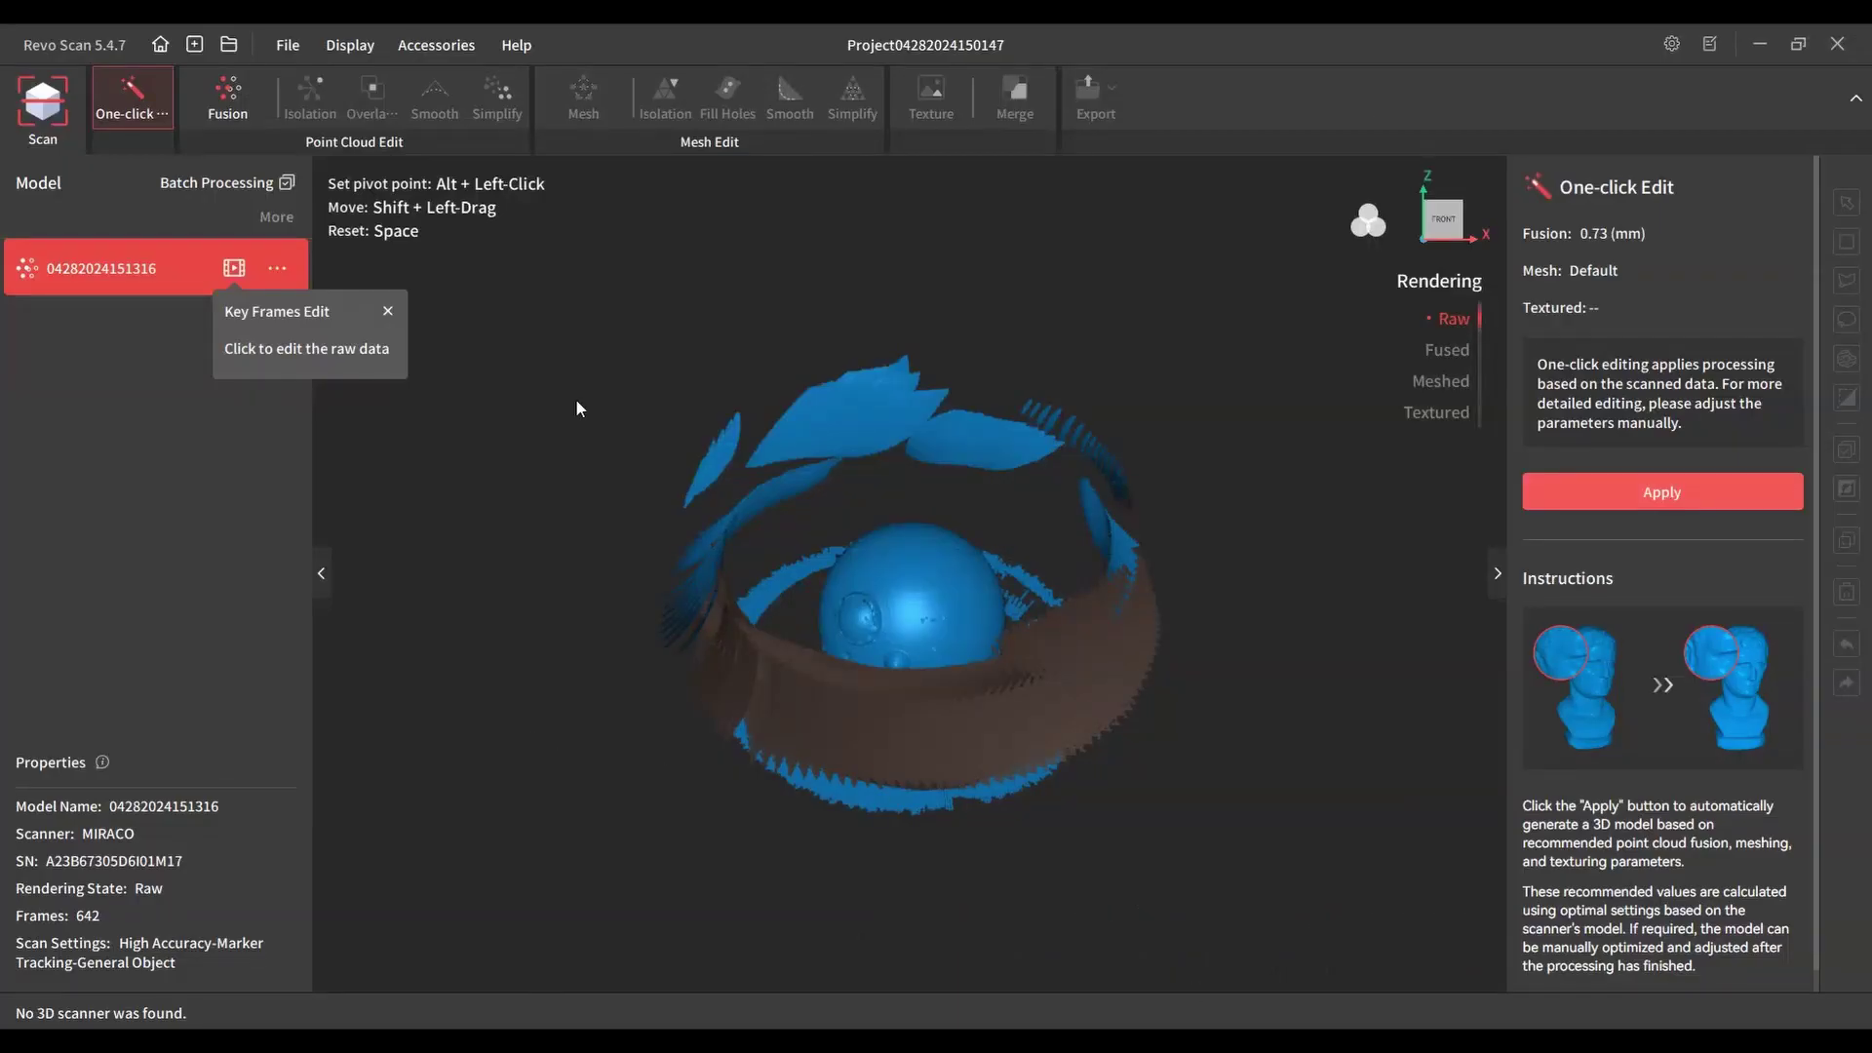
Fuse the raw scan using the Advanced method with a point distance of 0.24 mm.
drag(576, 735, 761, 592)
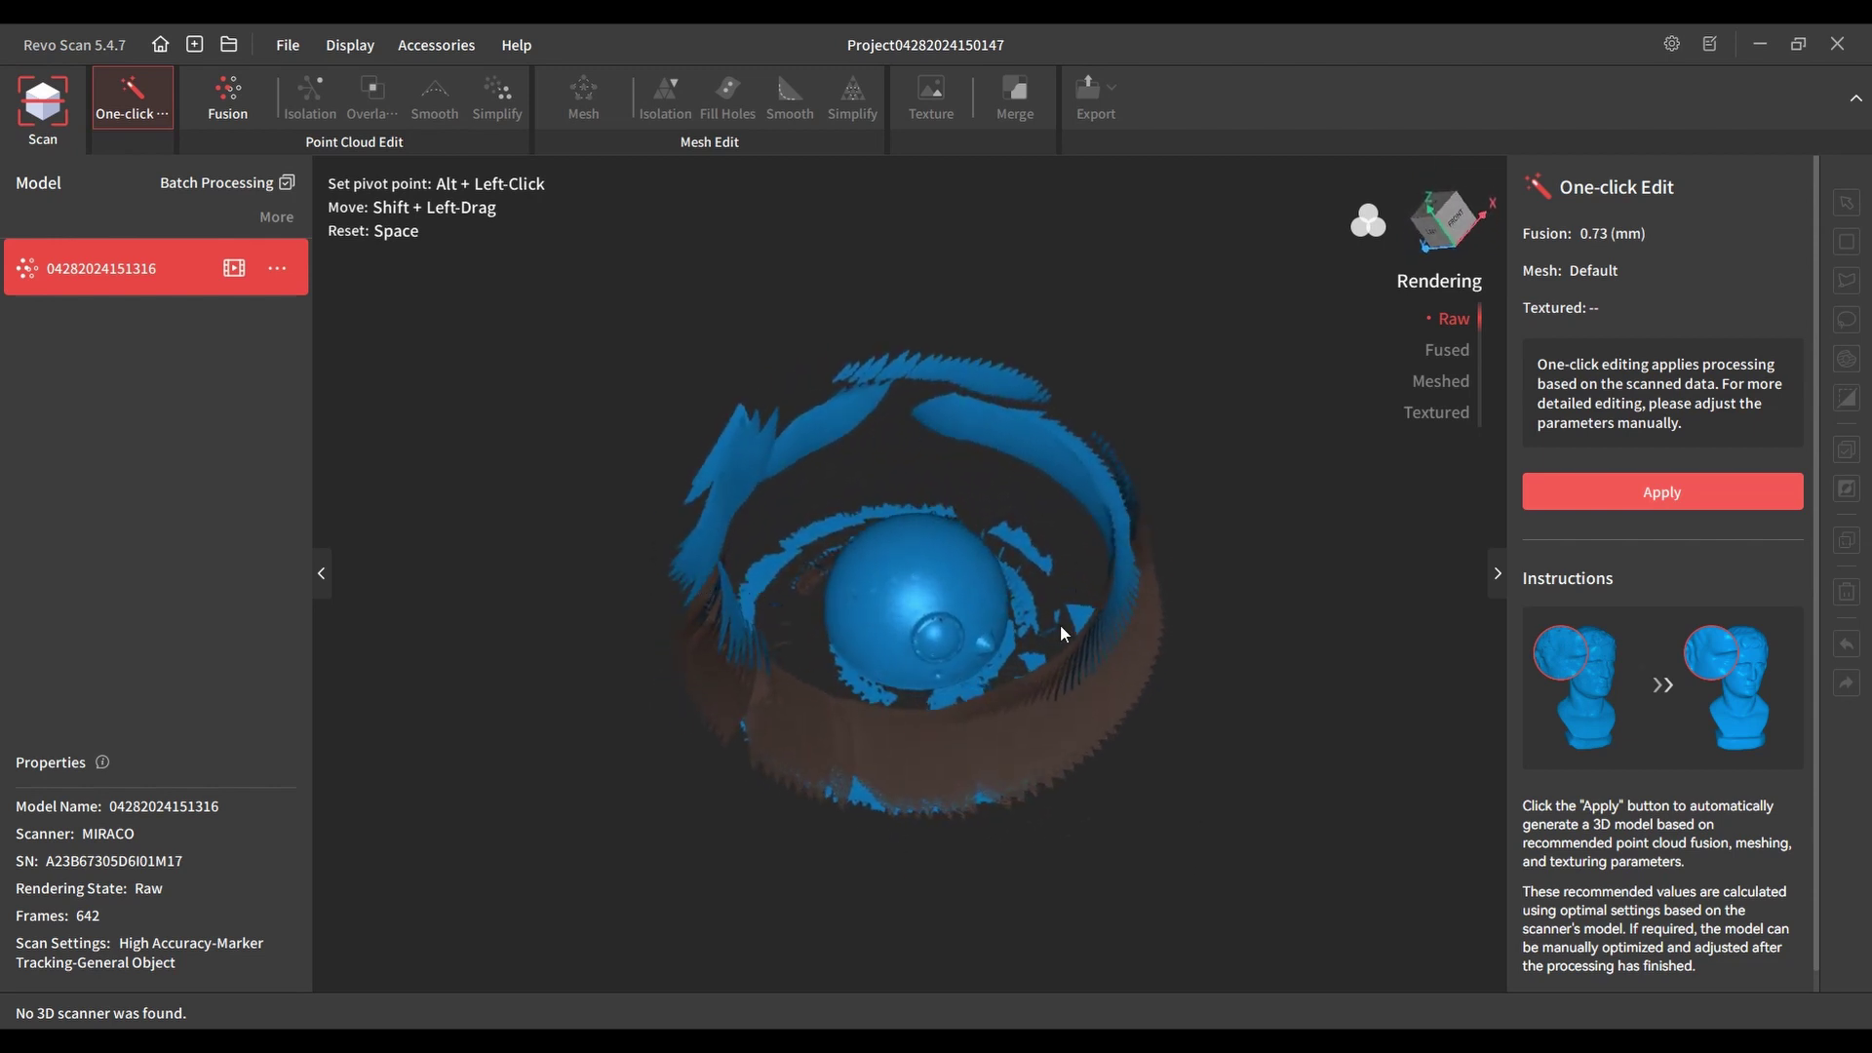
mouse_move(950, 628)
mouse_down()
mouse_move(911, 747)
mouse_move(926, 552)
mouse_move(944, 662)
mouse_up()
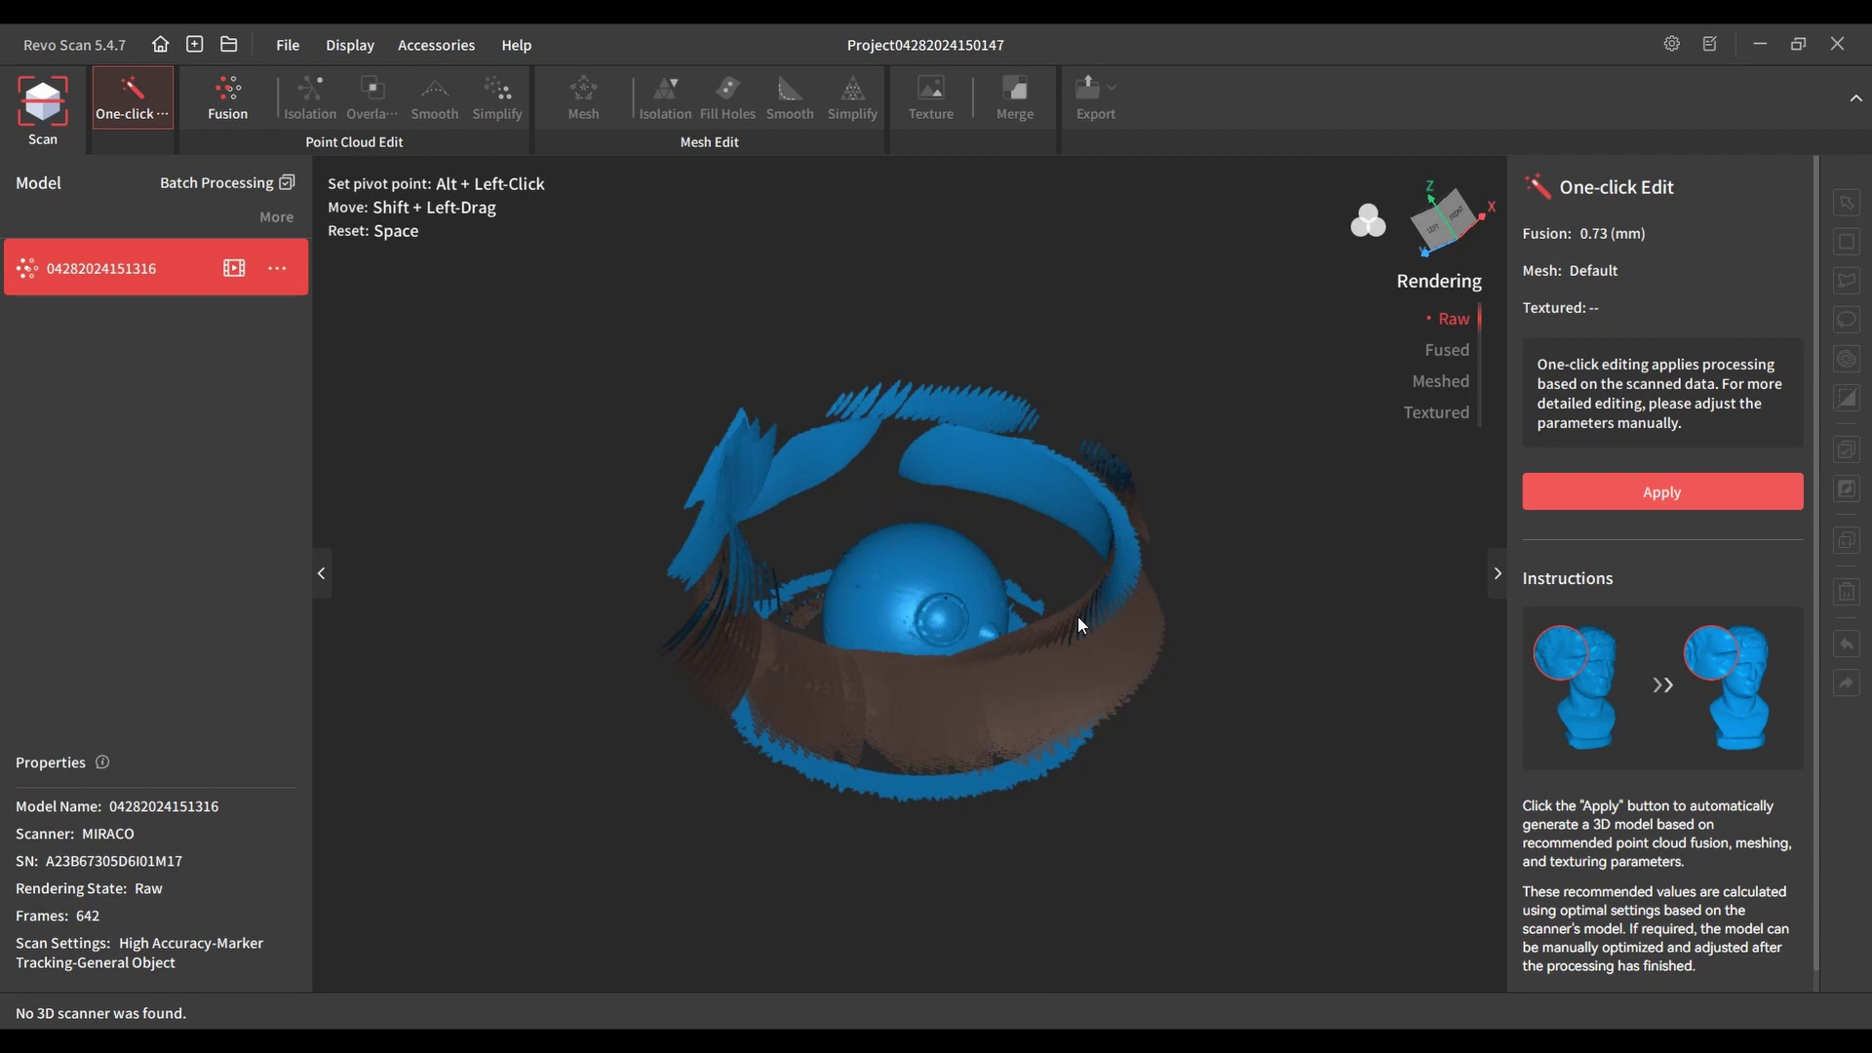
drag(1078, 617, 909, 541)
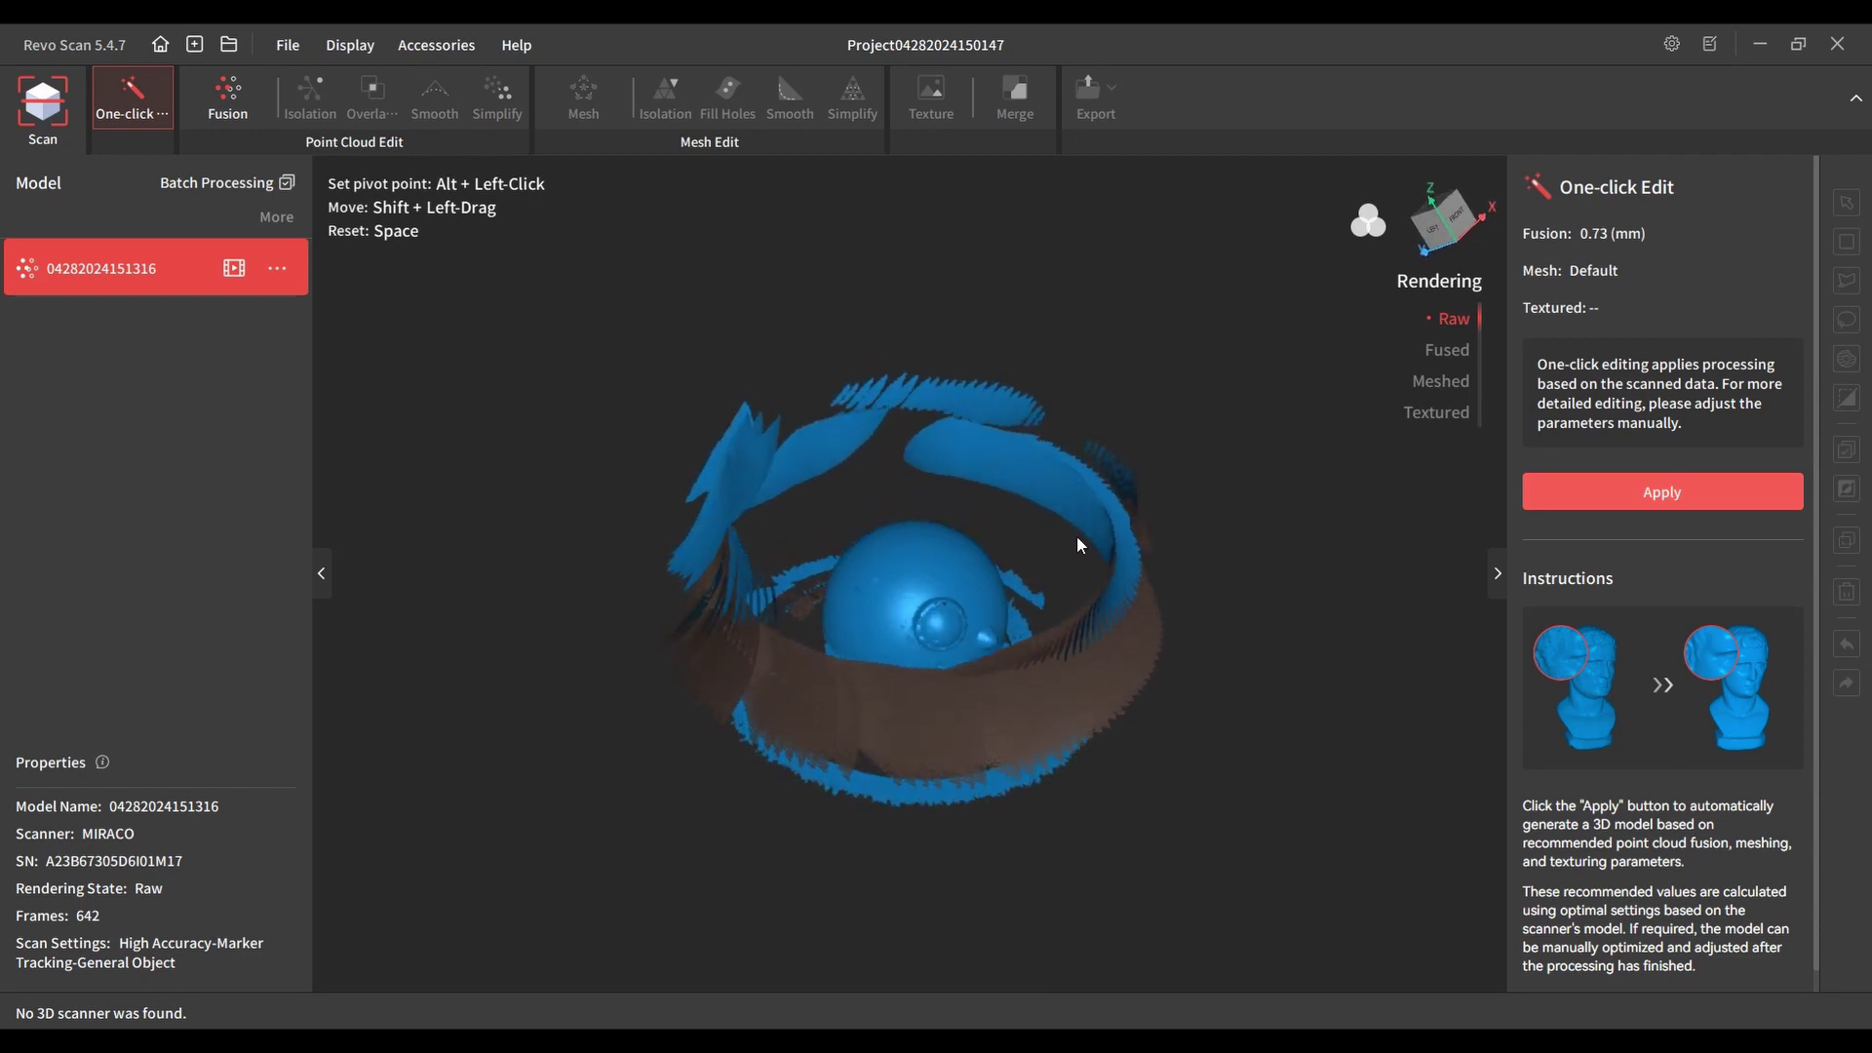
drag(1039, 501, 817, 755)
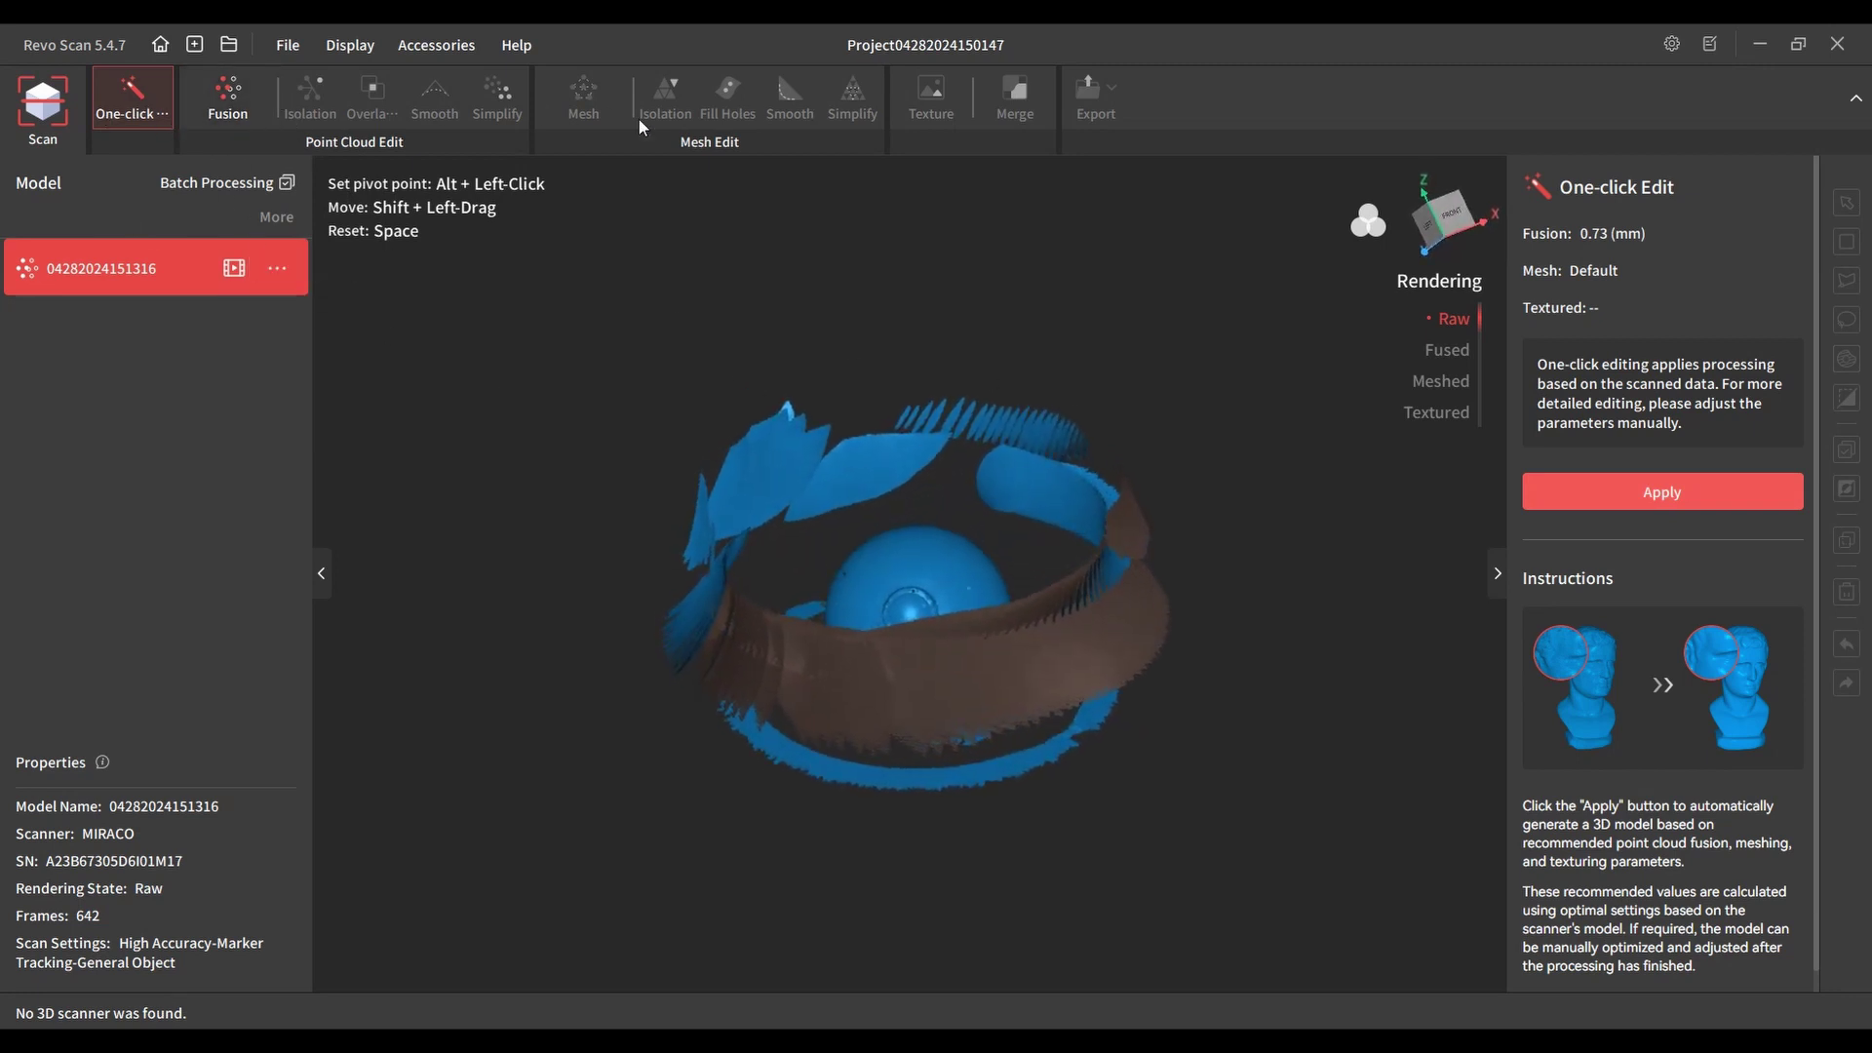
click(231, 110)
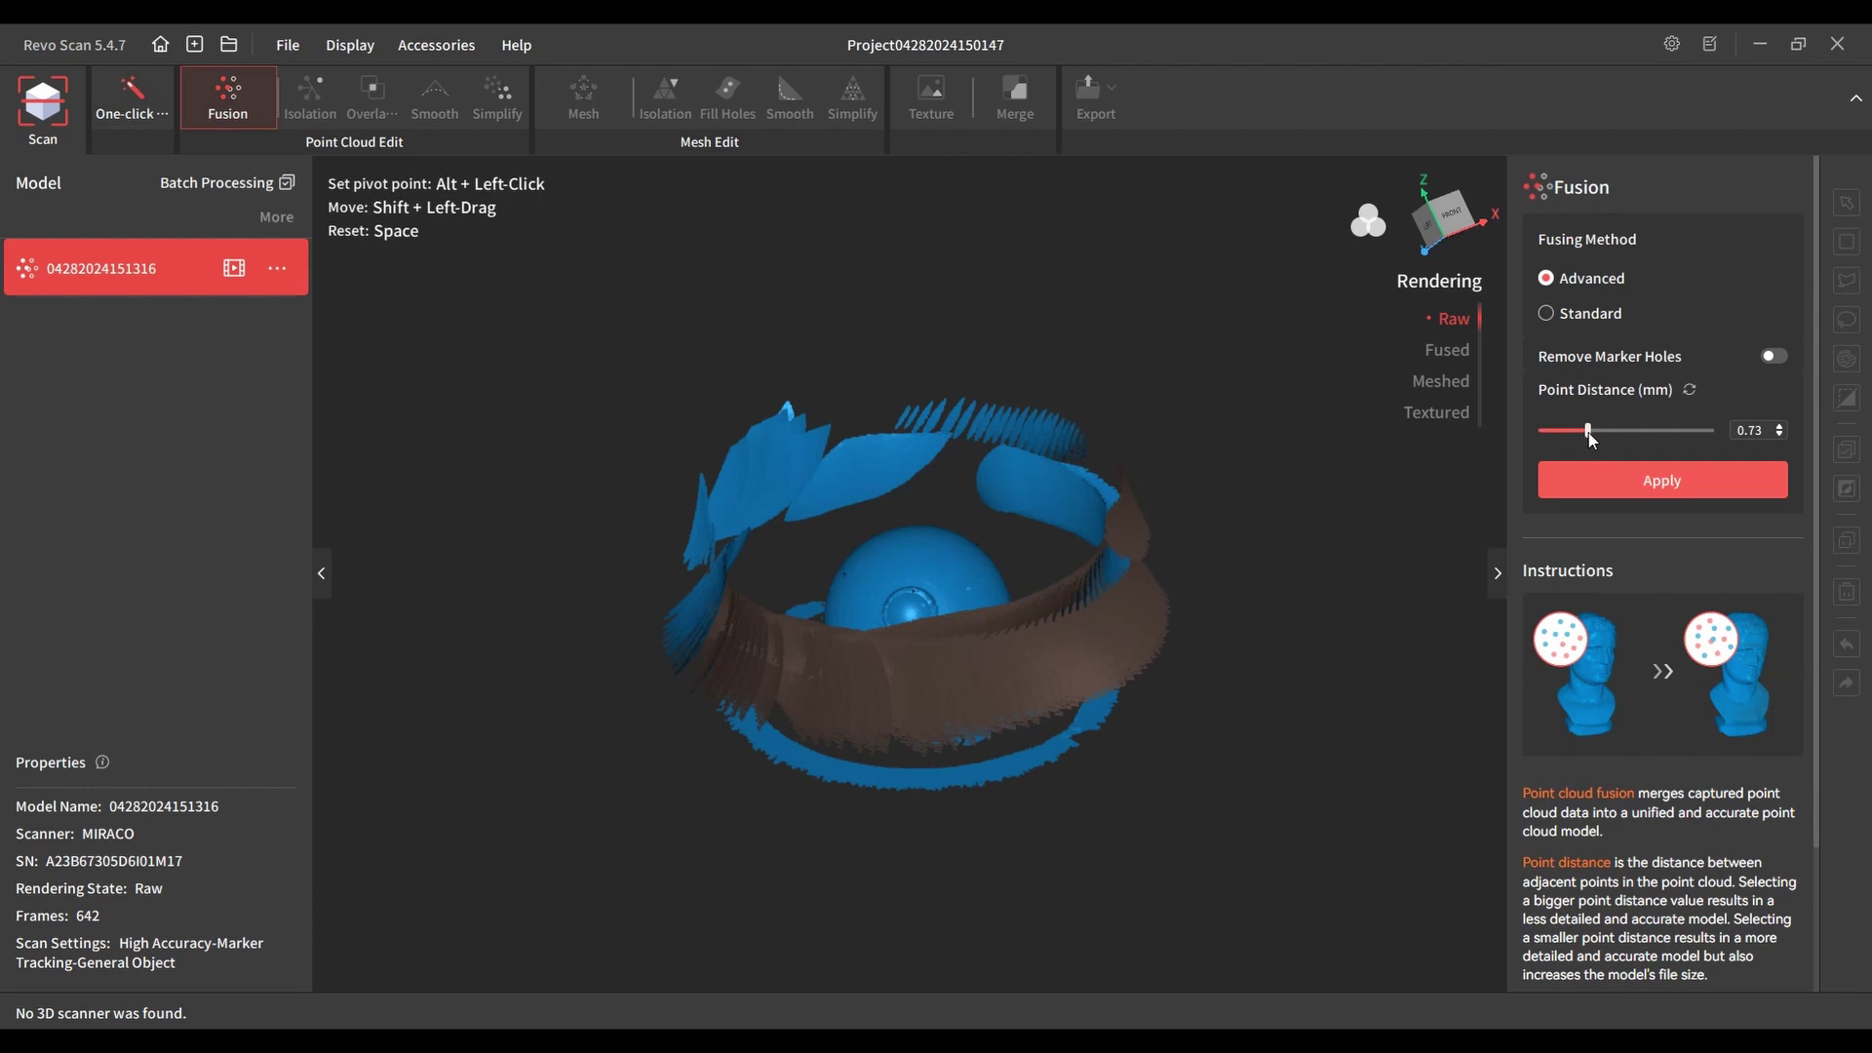
drag(1588, 436, 1541, 437)
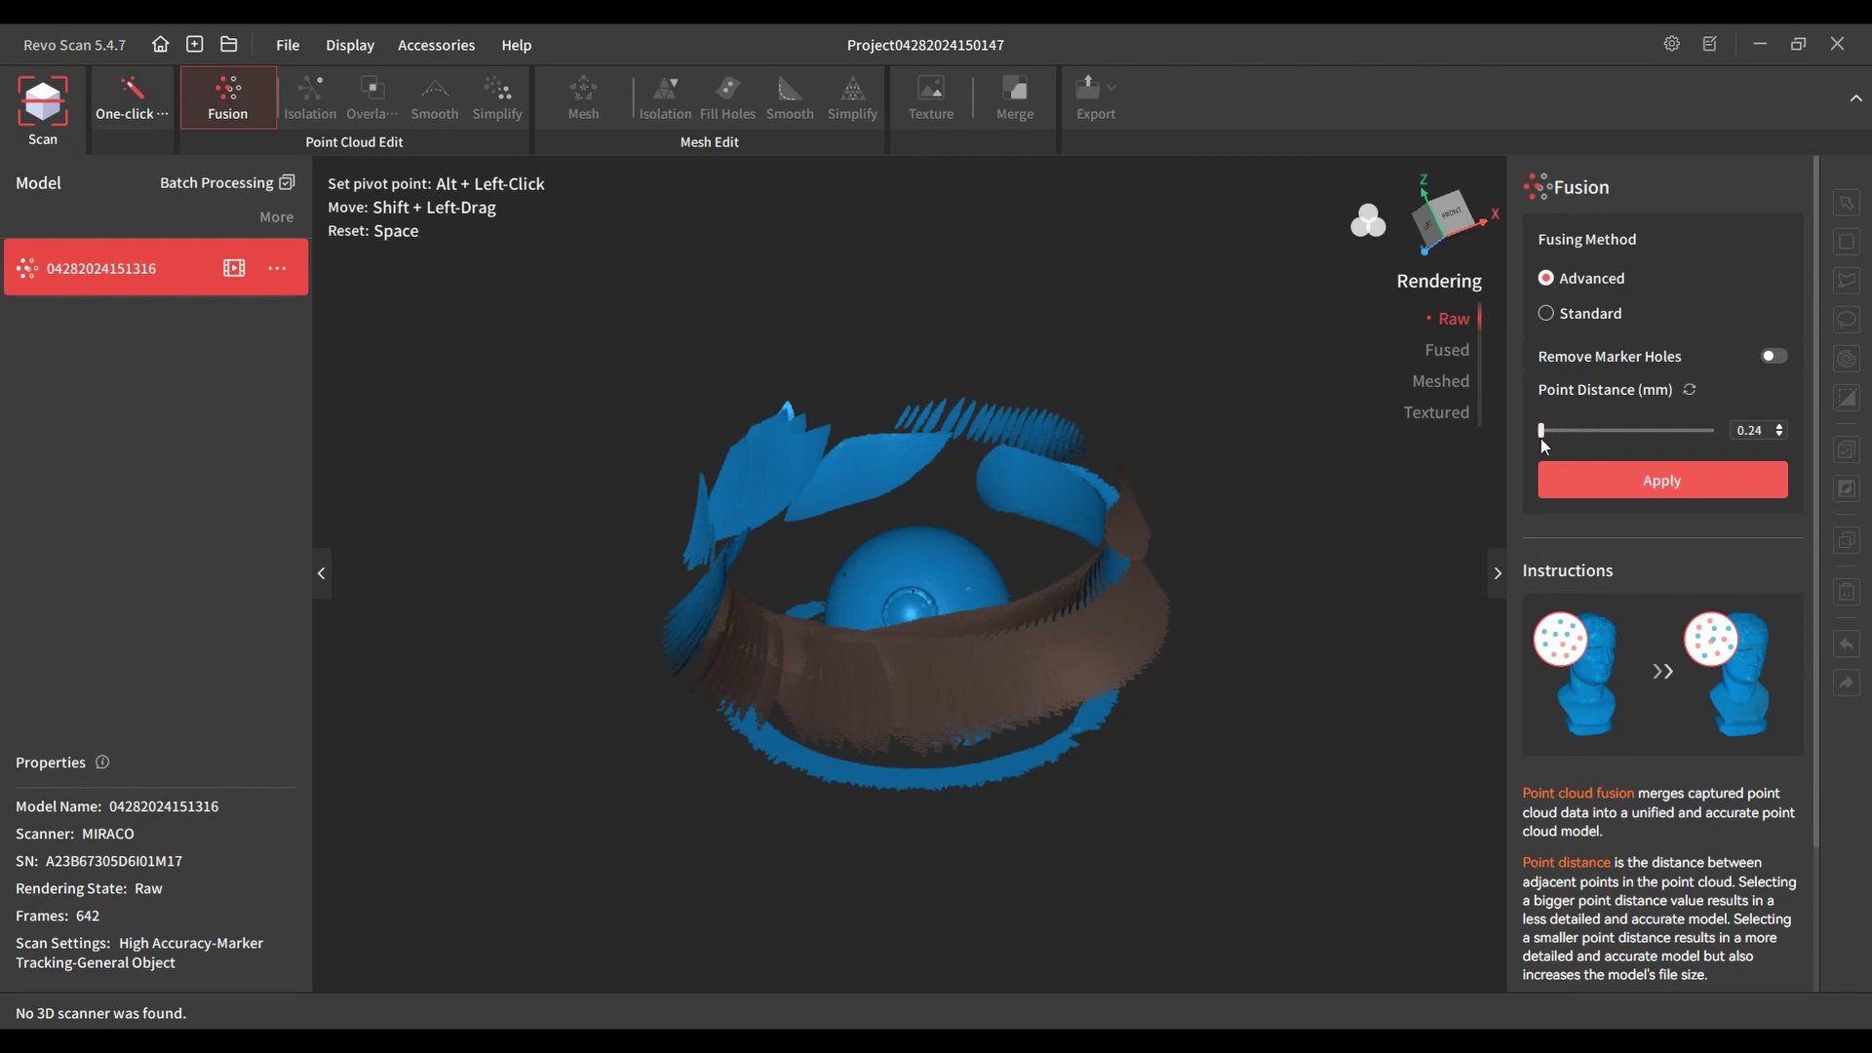
click(1666, 485)
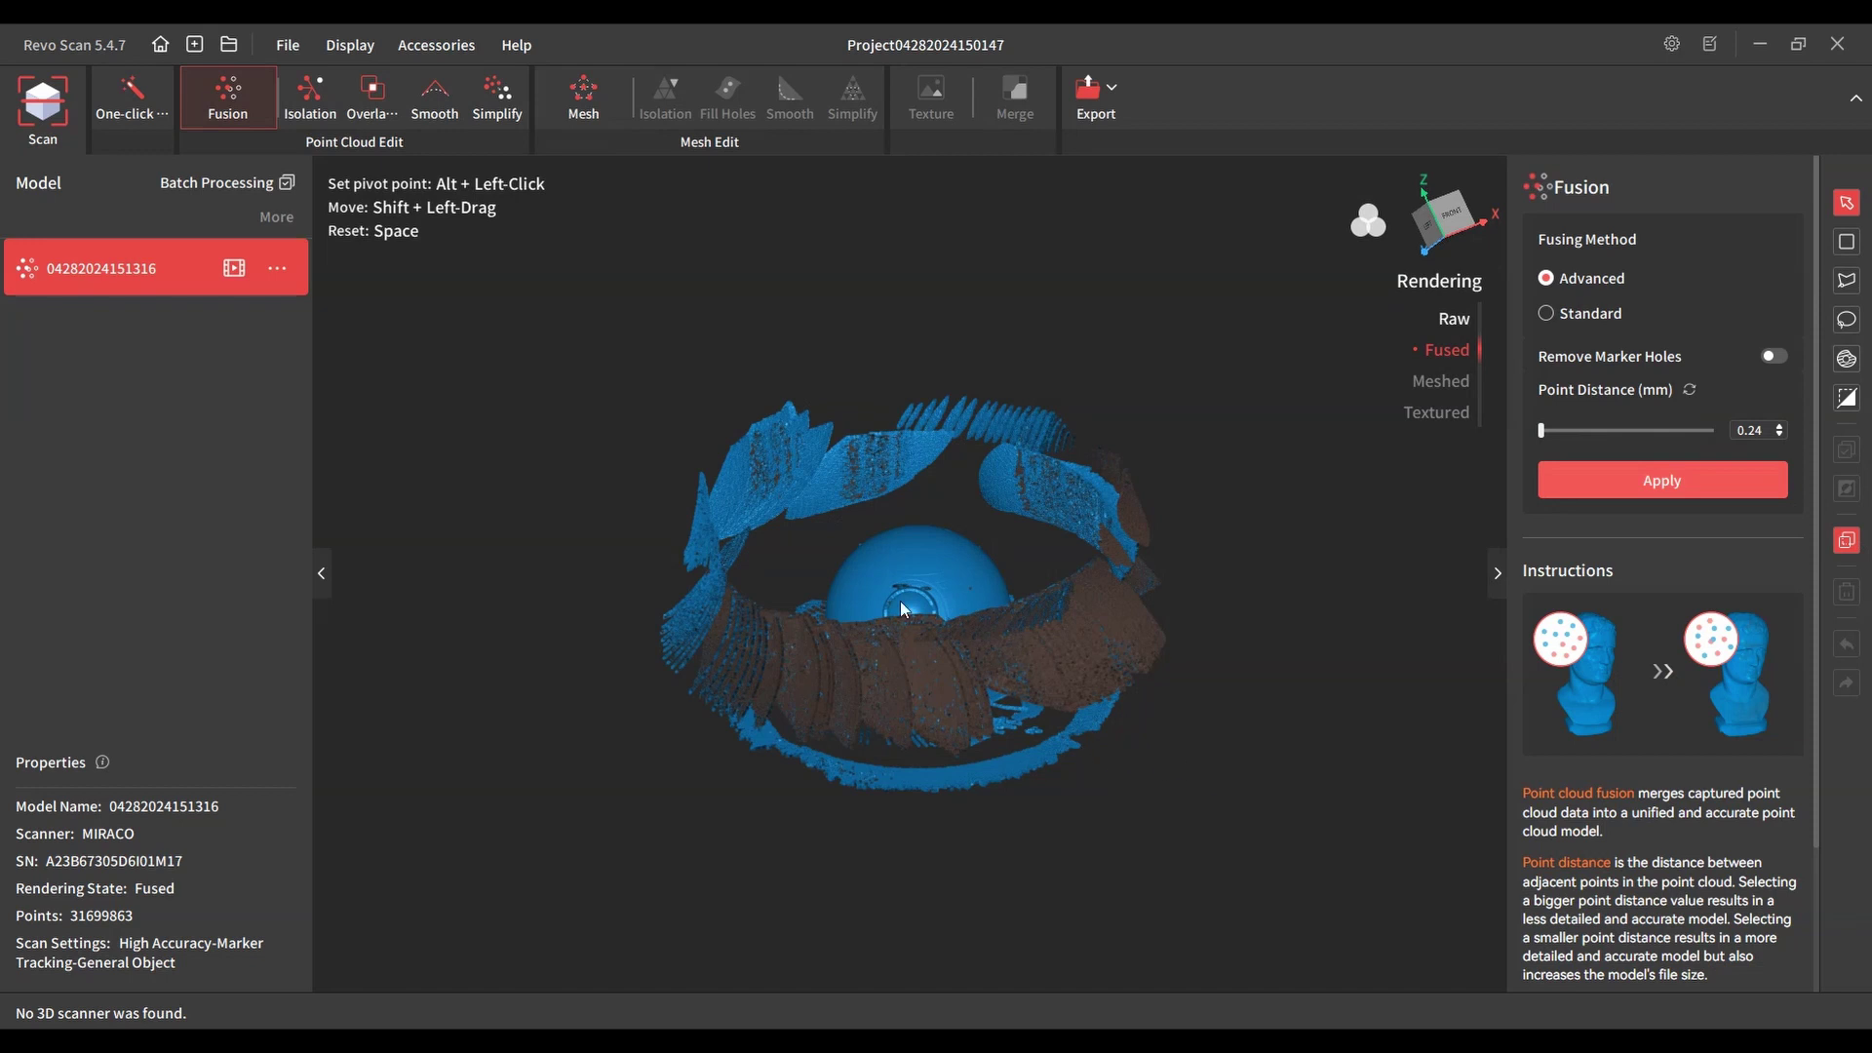
Delete the flat table-surface points beneath the droid head using a rectangular selection.
drag(903, 446, 1088, 604)
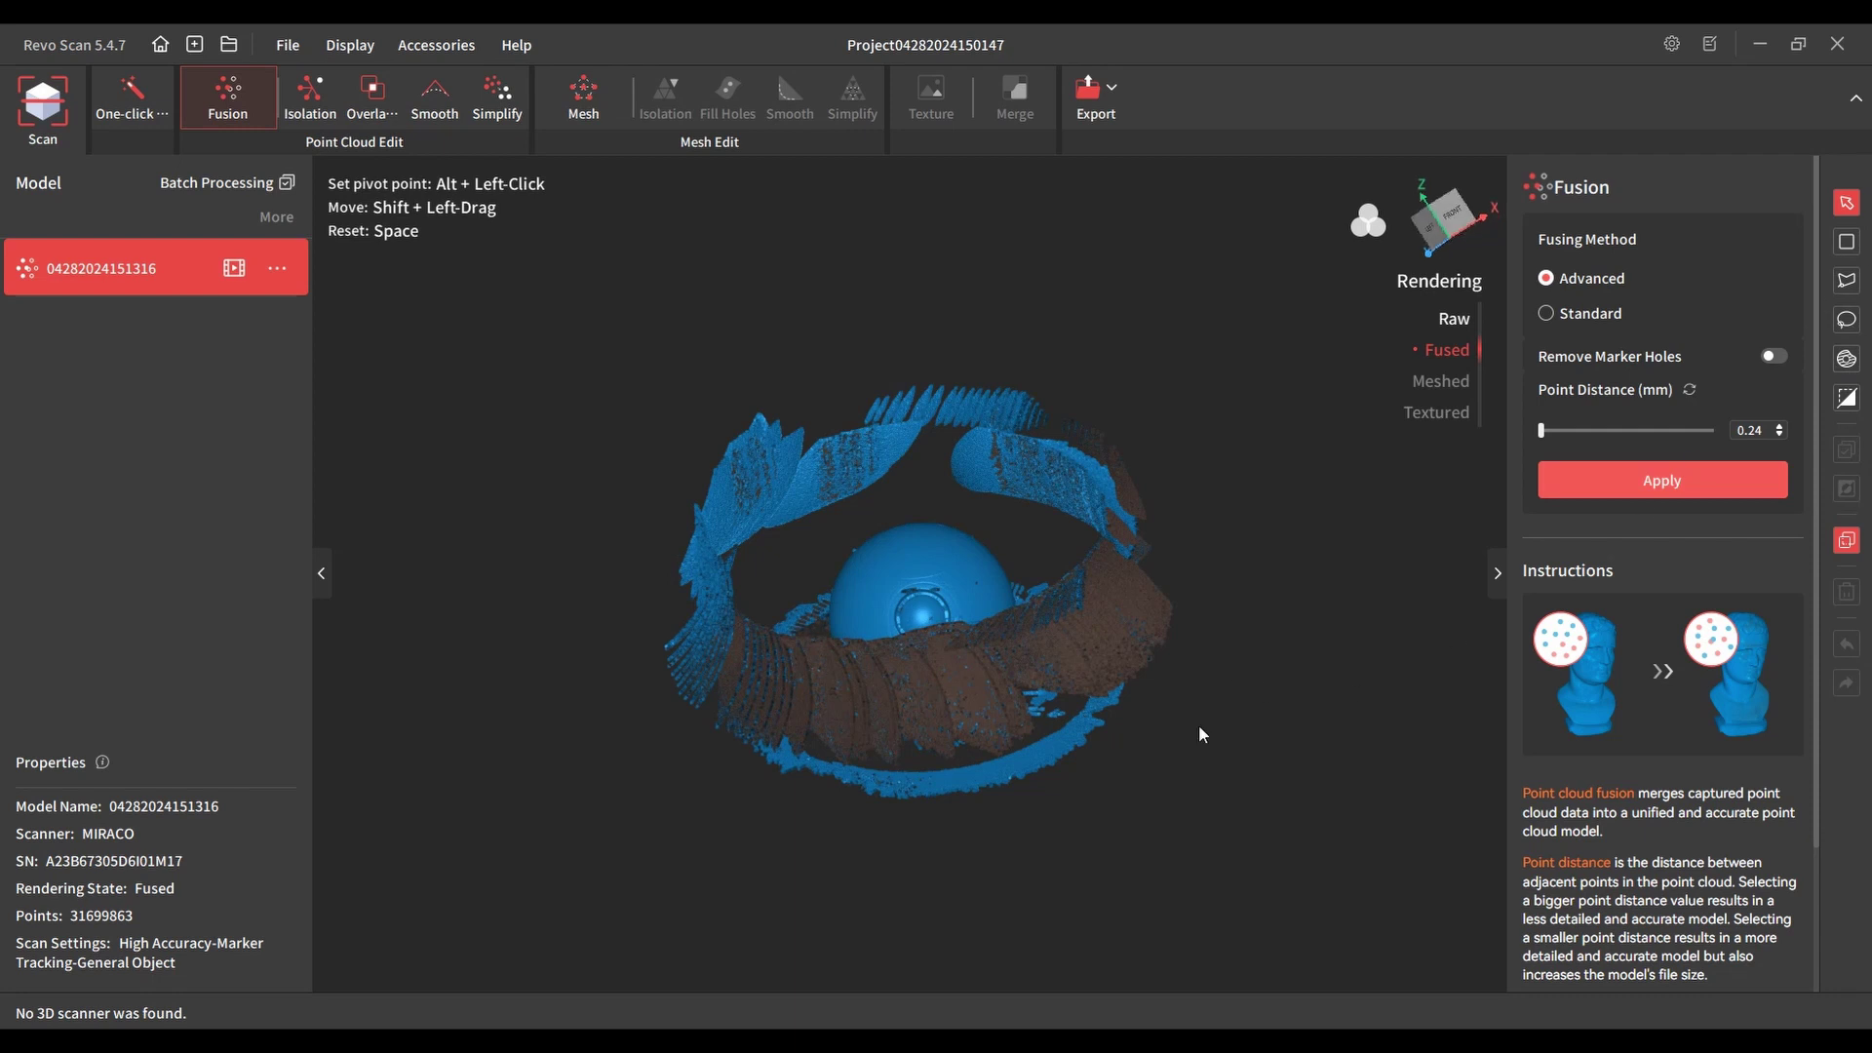
drag(993, 597, 1048, 693)
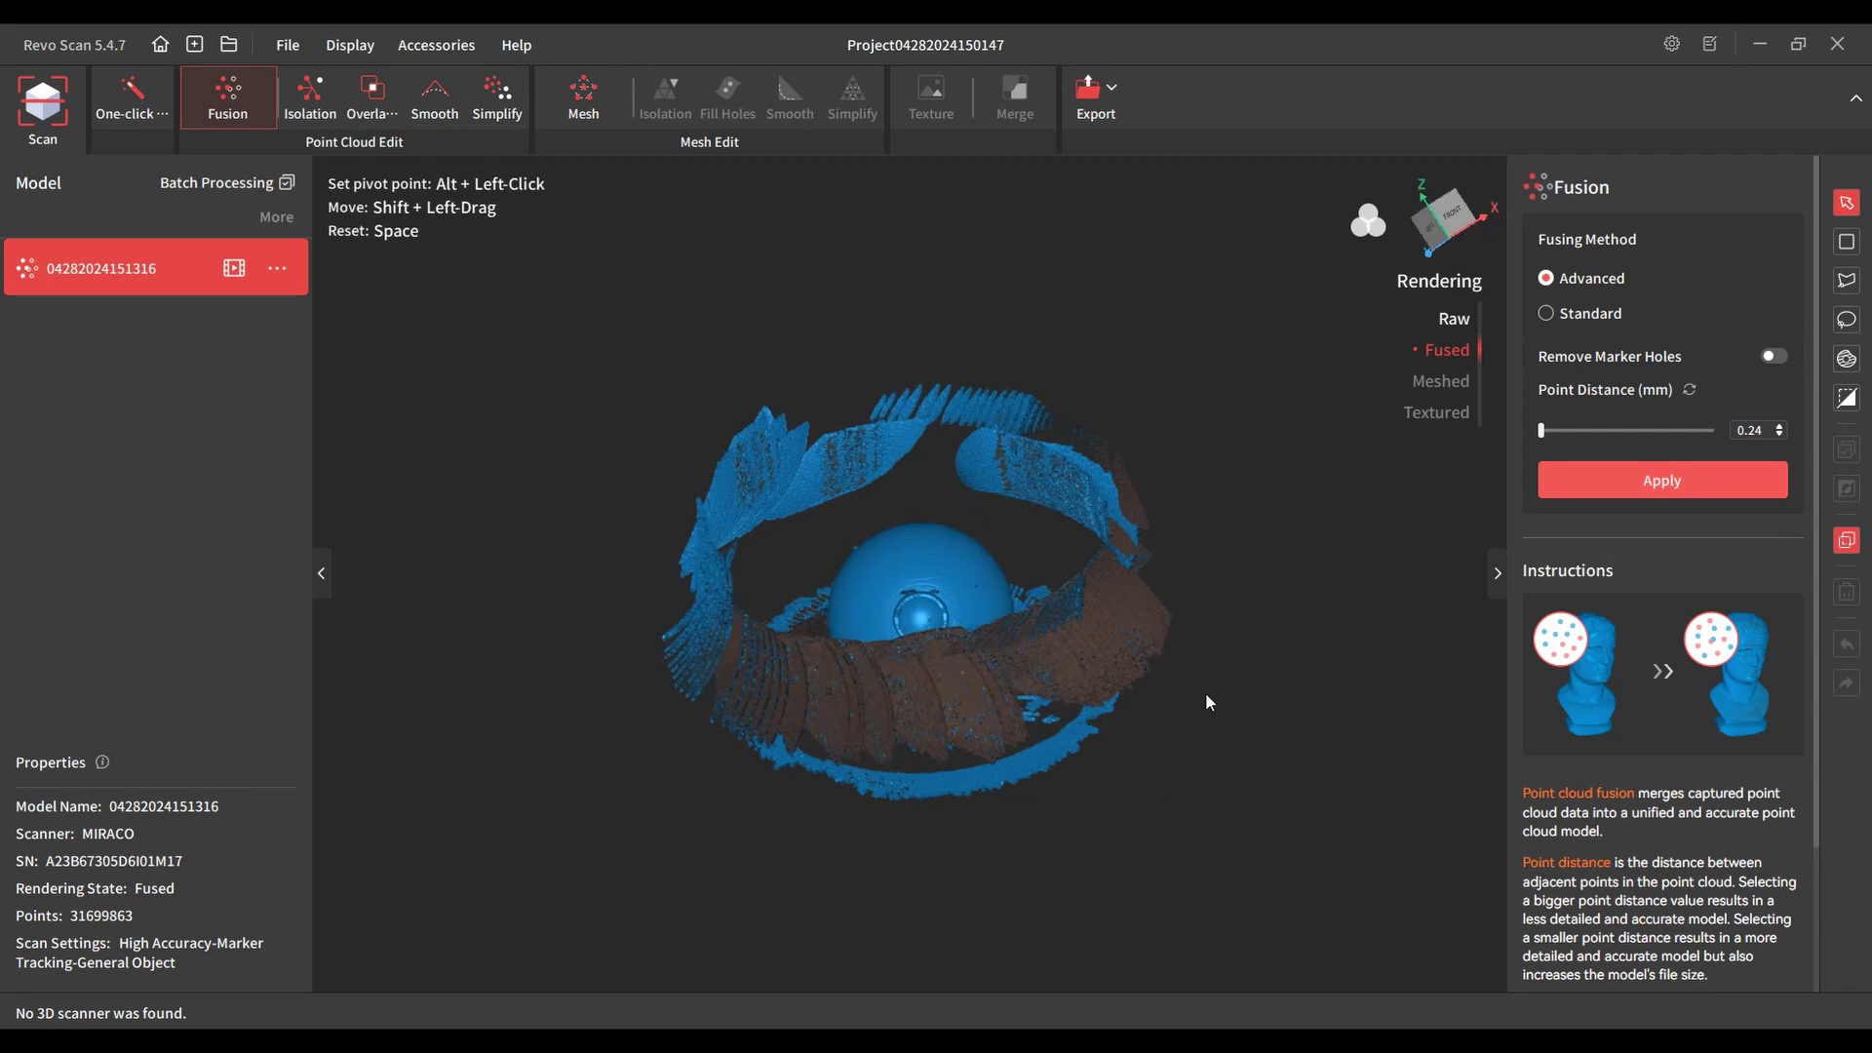
drag(1205, 700, 986, 830)
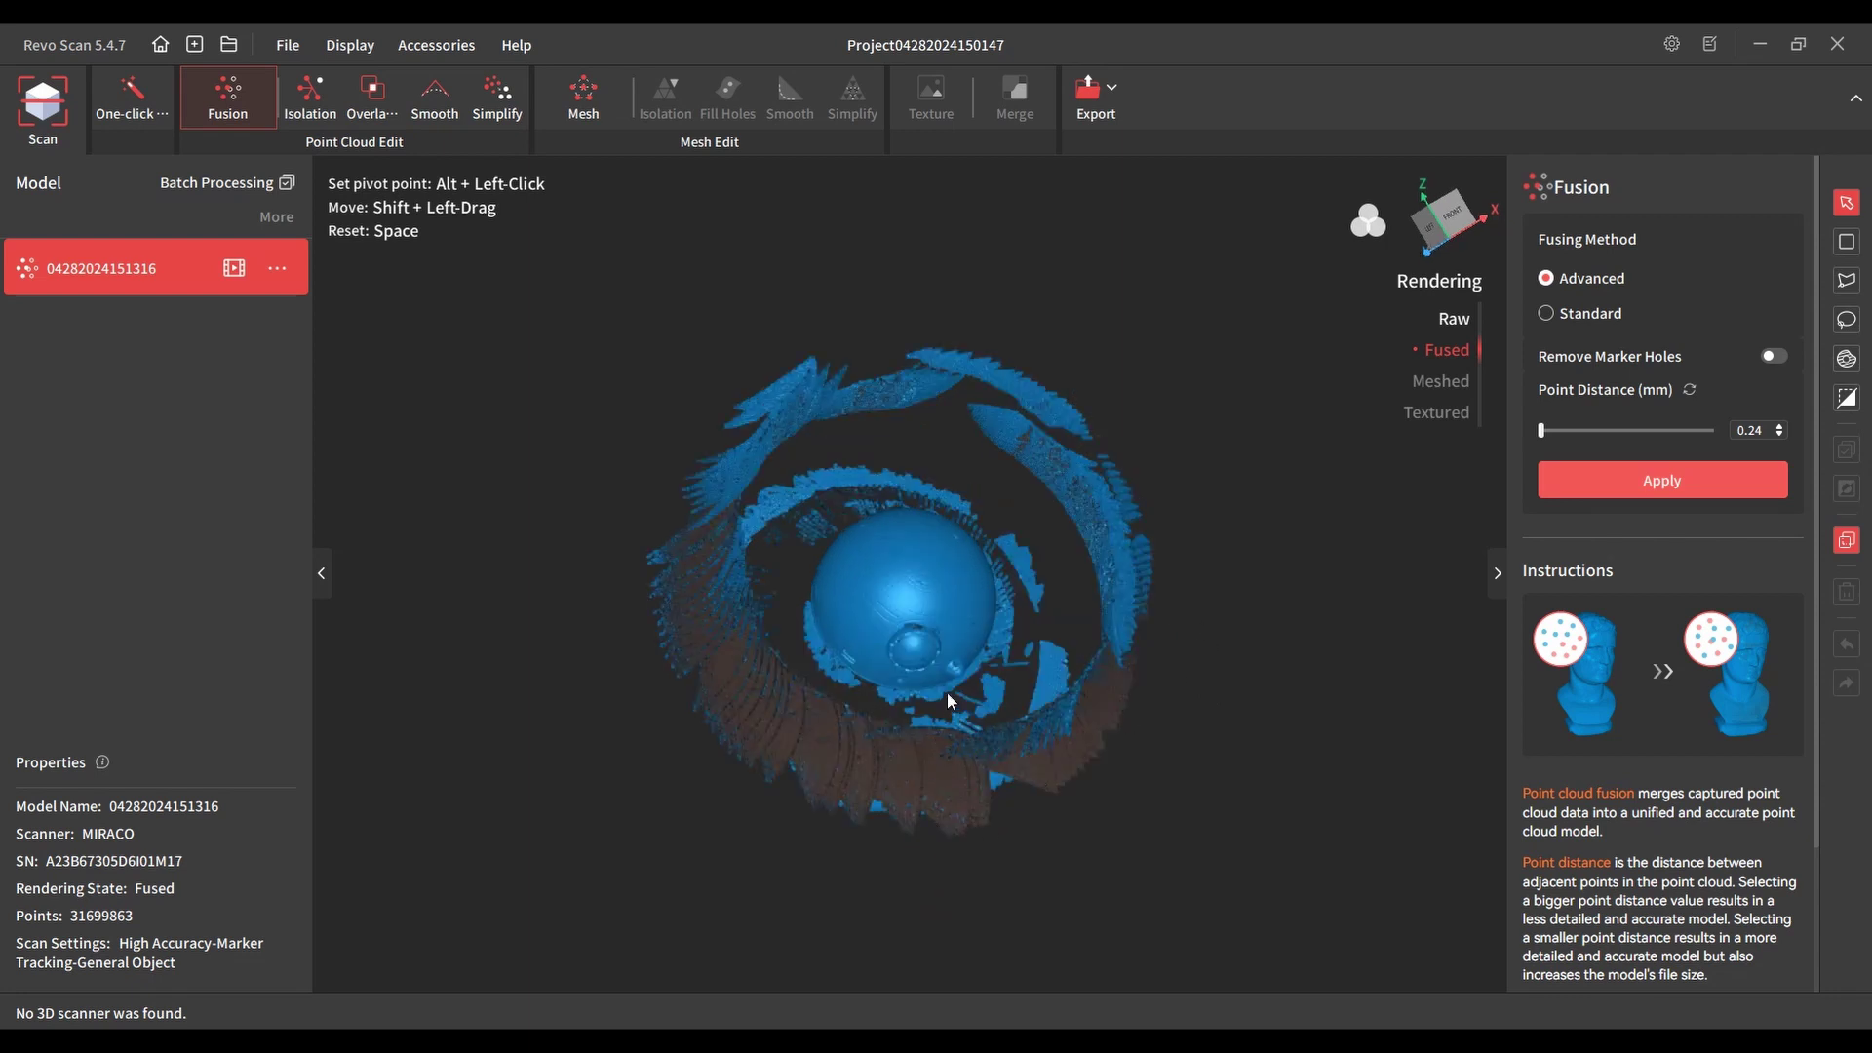
mouse_move(955, 636)
mouse_down()
mouse_move(955, 610)
mouse_move(971, 661)
mouse_up()
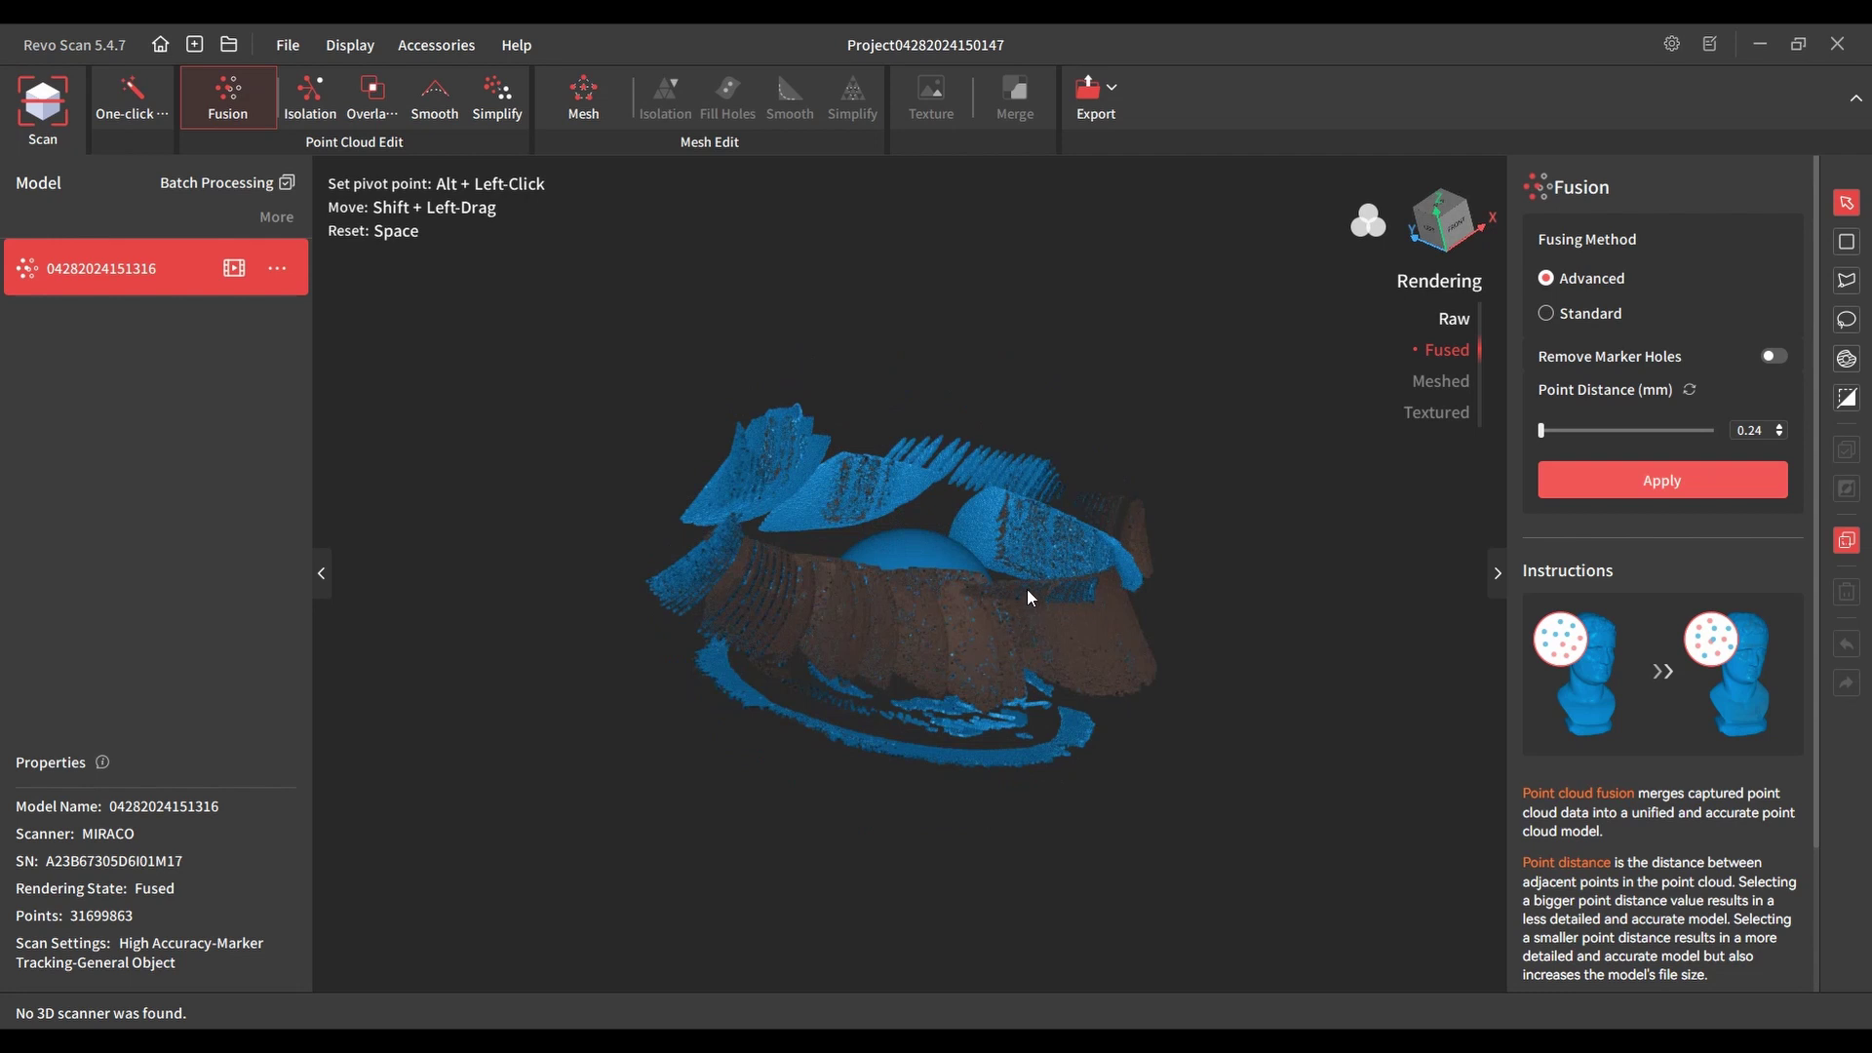
drag(976, 500, 955, 482)
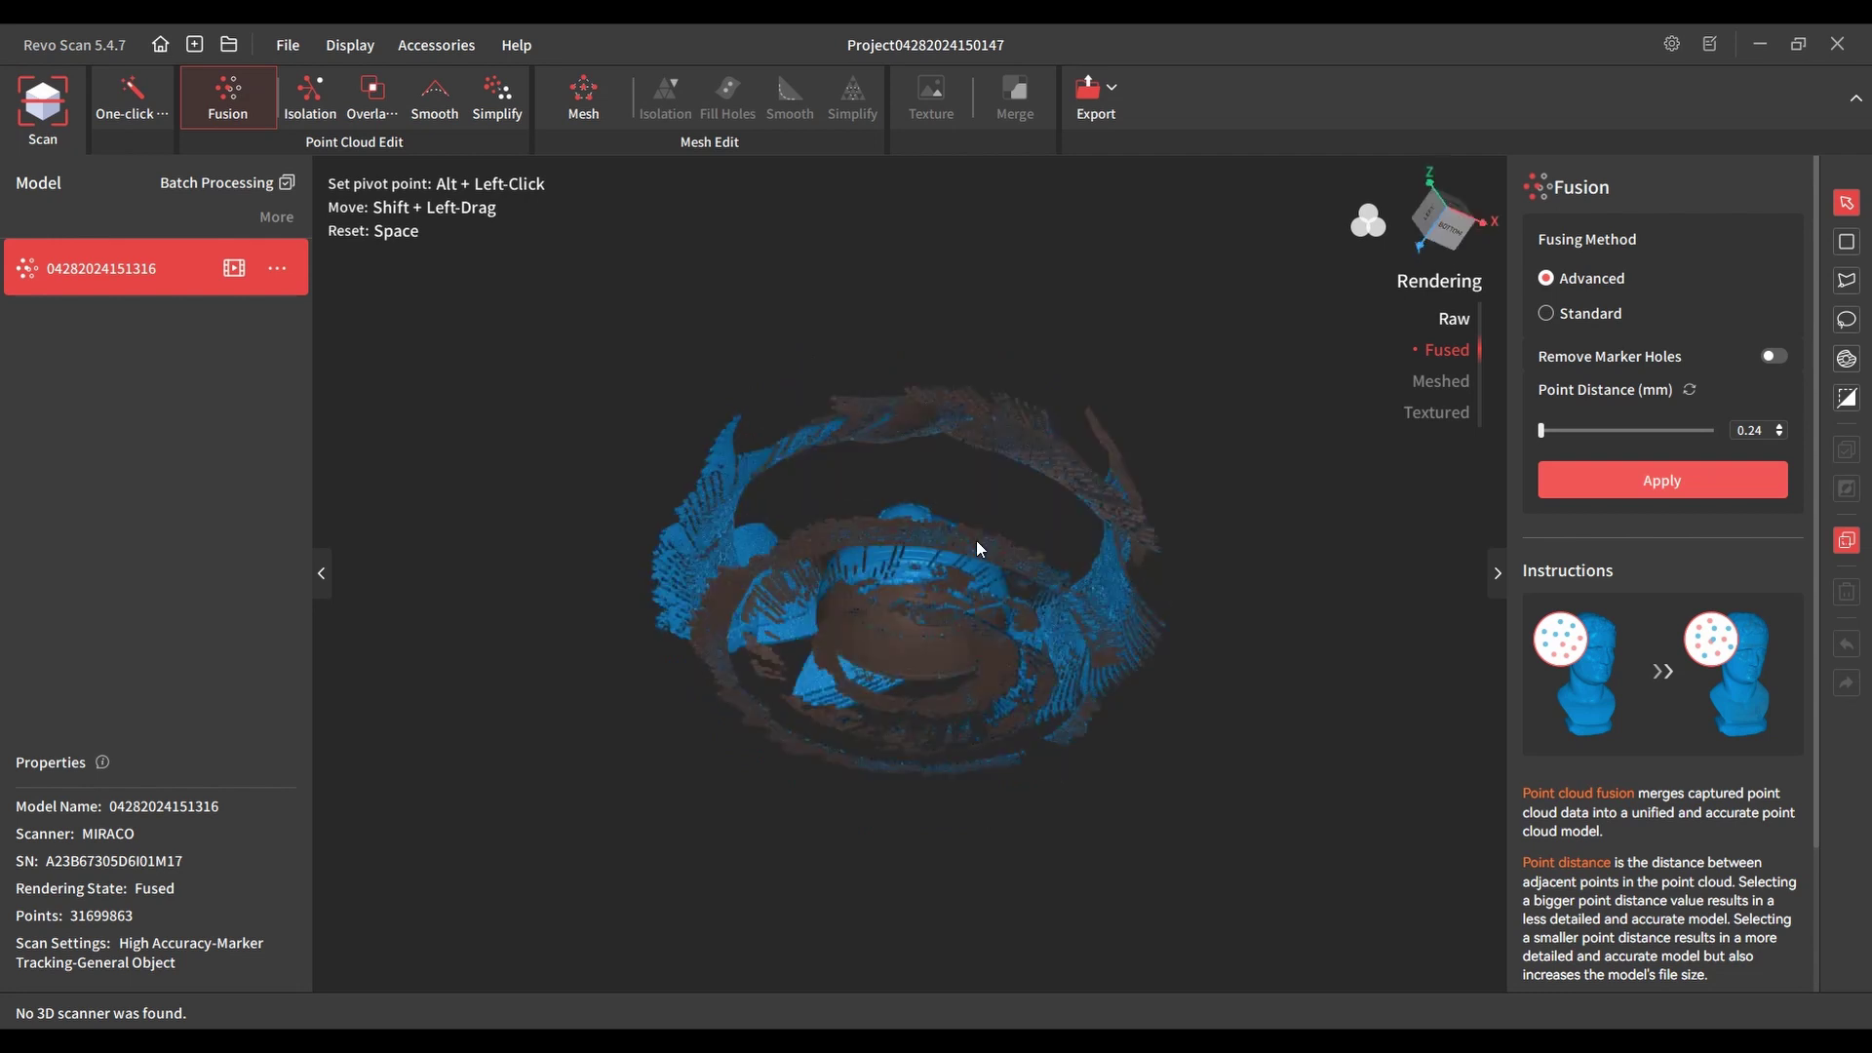
key(space)
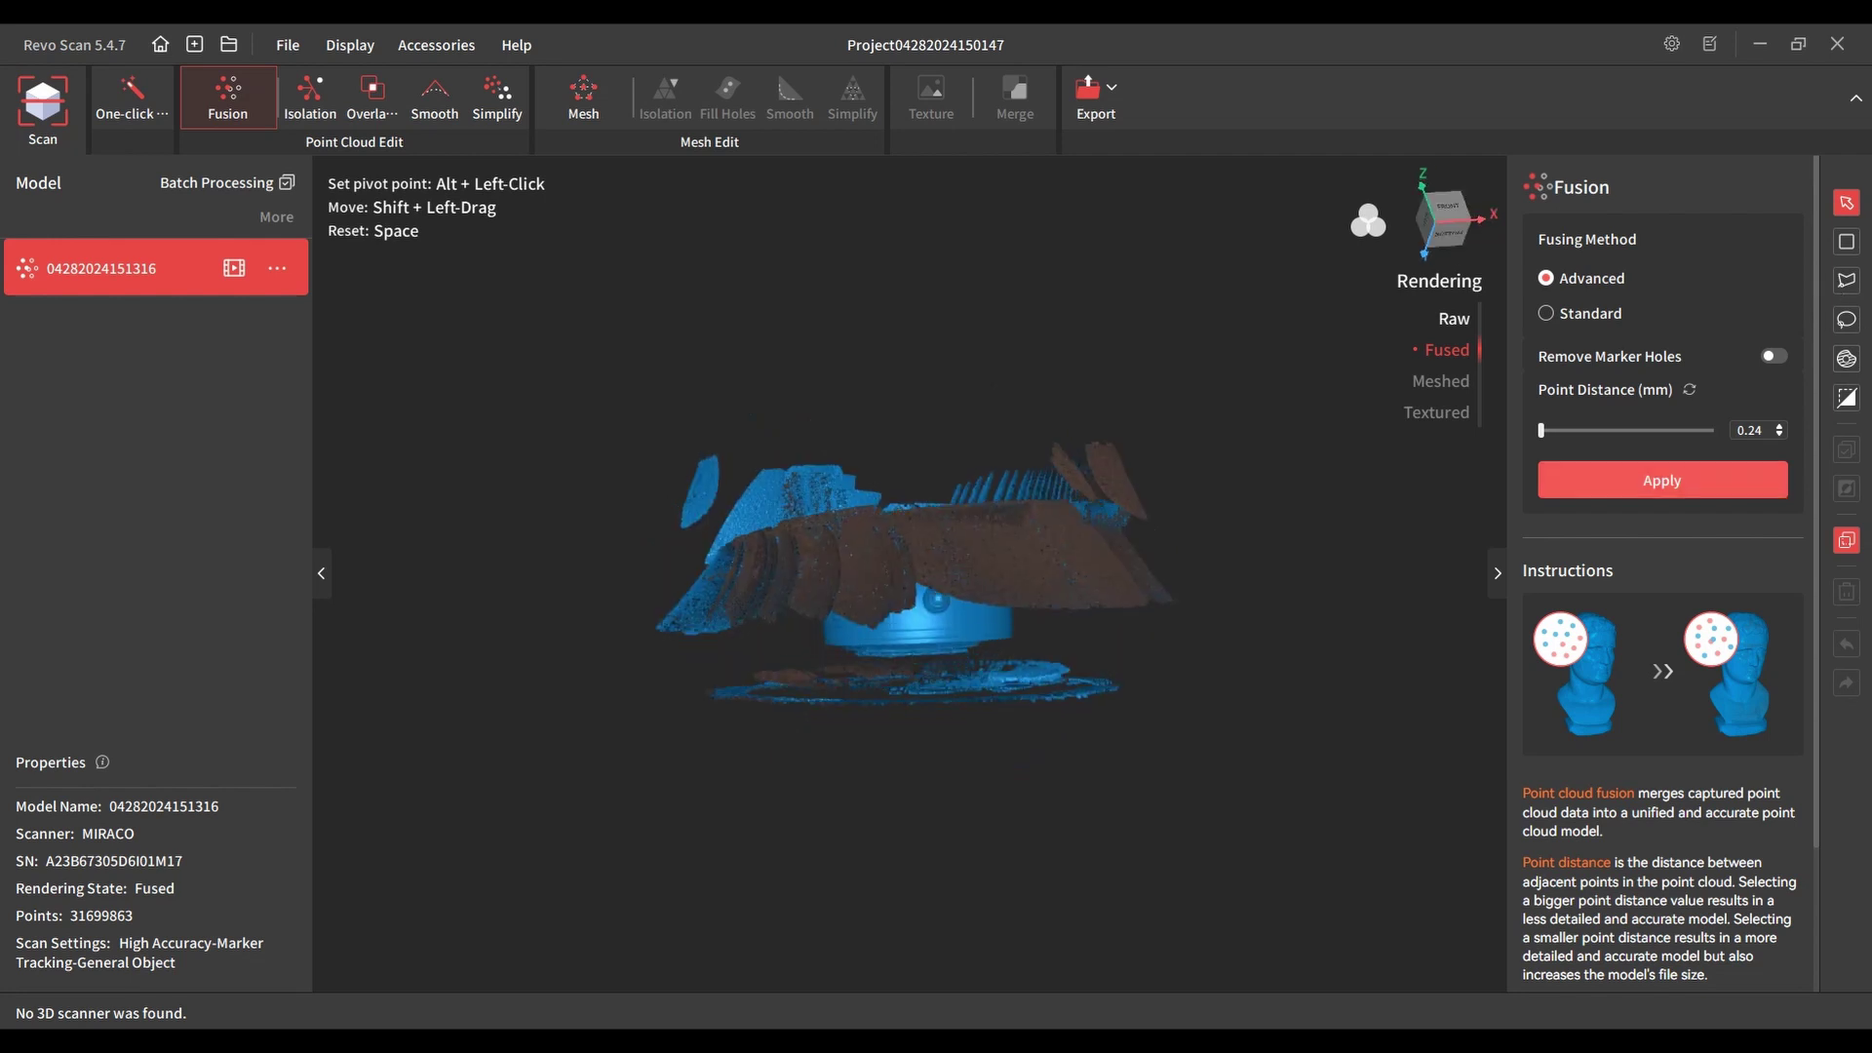
click(1847, 241)
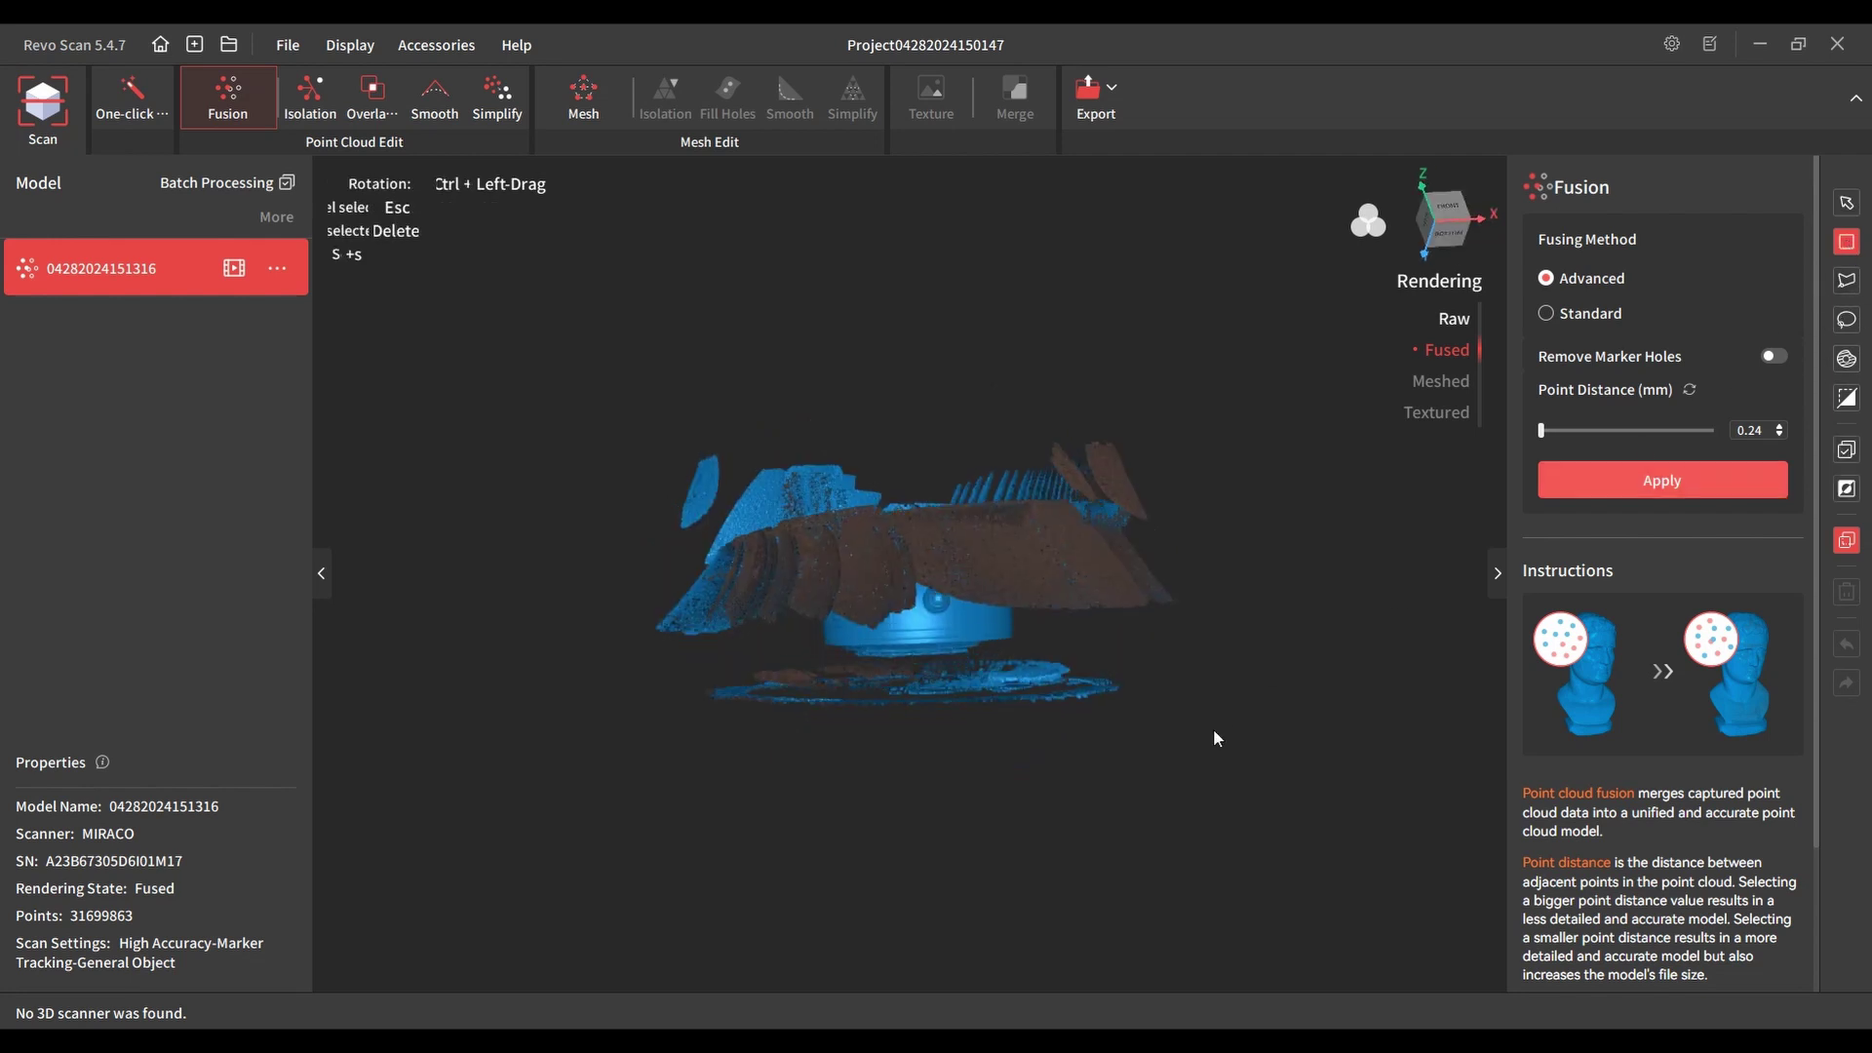
drag(1168, 791, 646, 654)
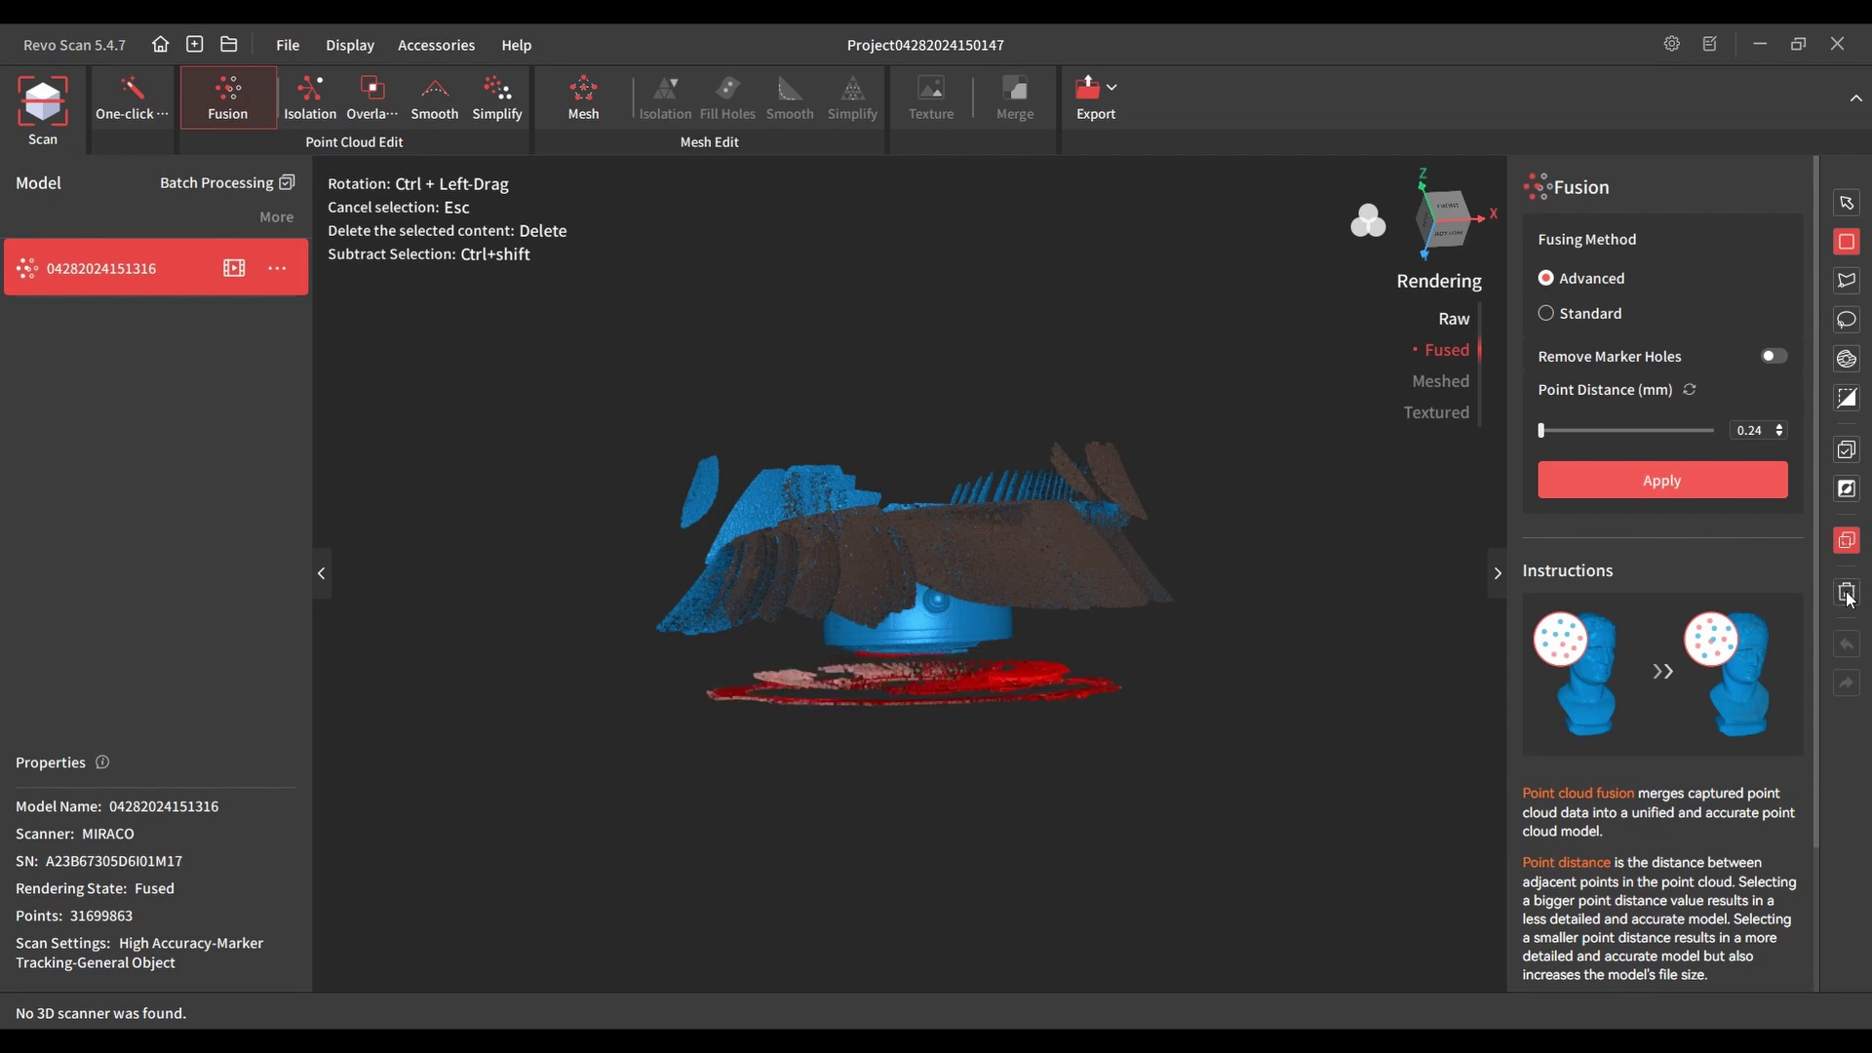
click(1847, 594)
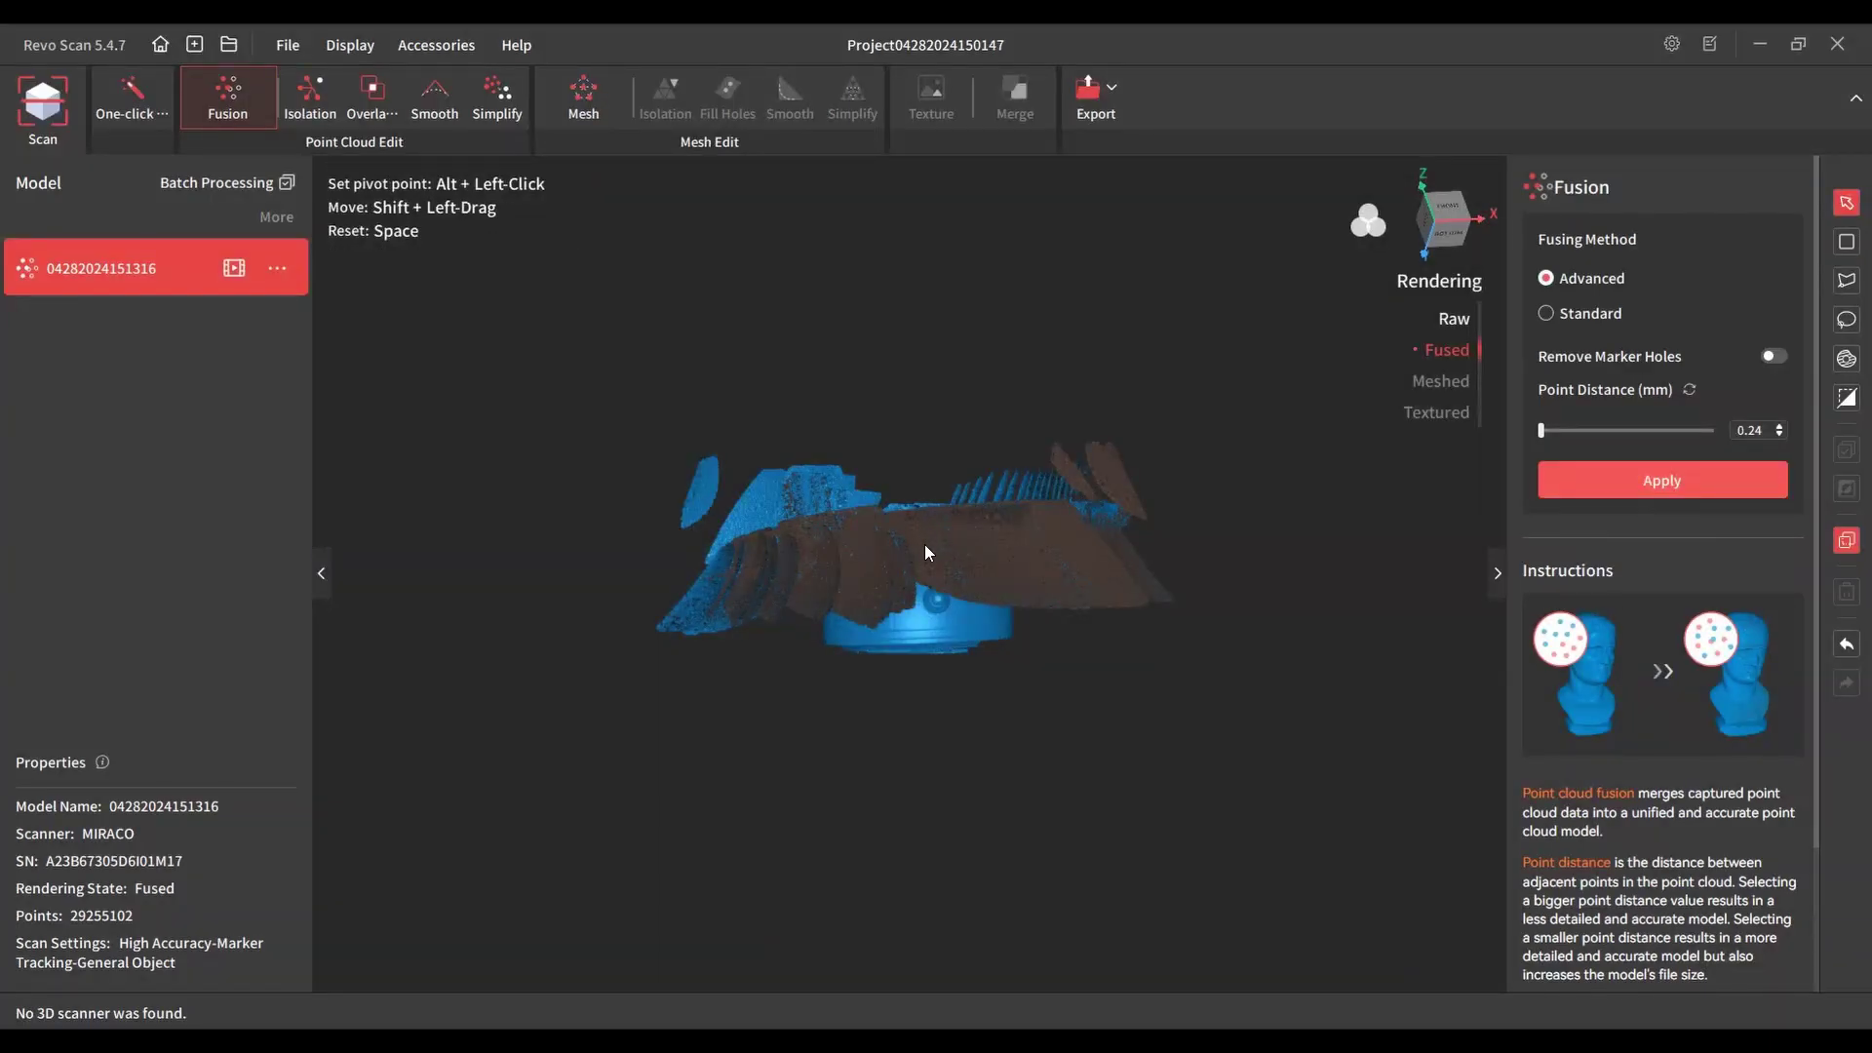
Lasso the upper arc of the background ring around the droid head in a top-down view and delete it.
click(1447, 206)
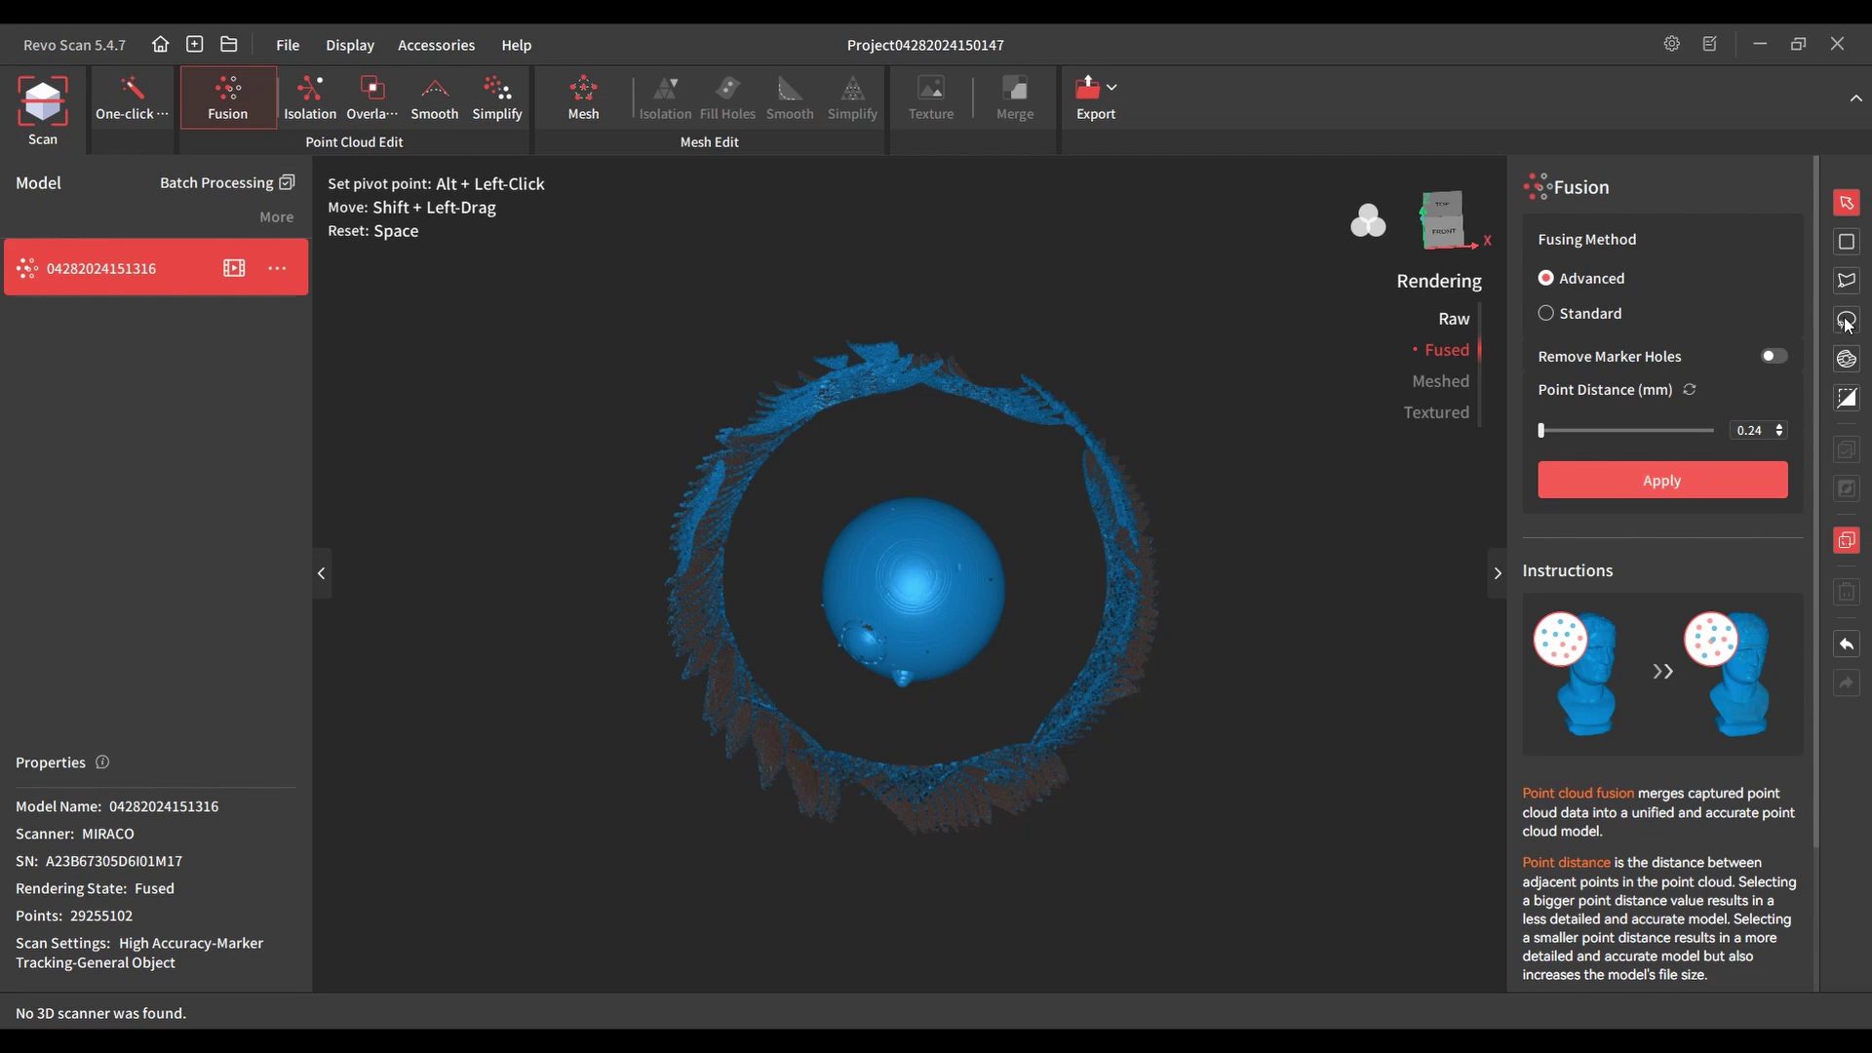
click(1848, 325)
drag(780, 307, 1280, 469)
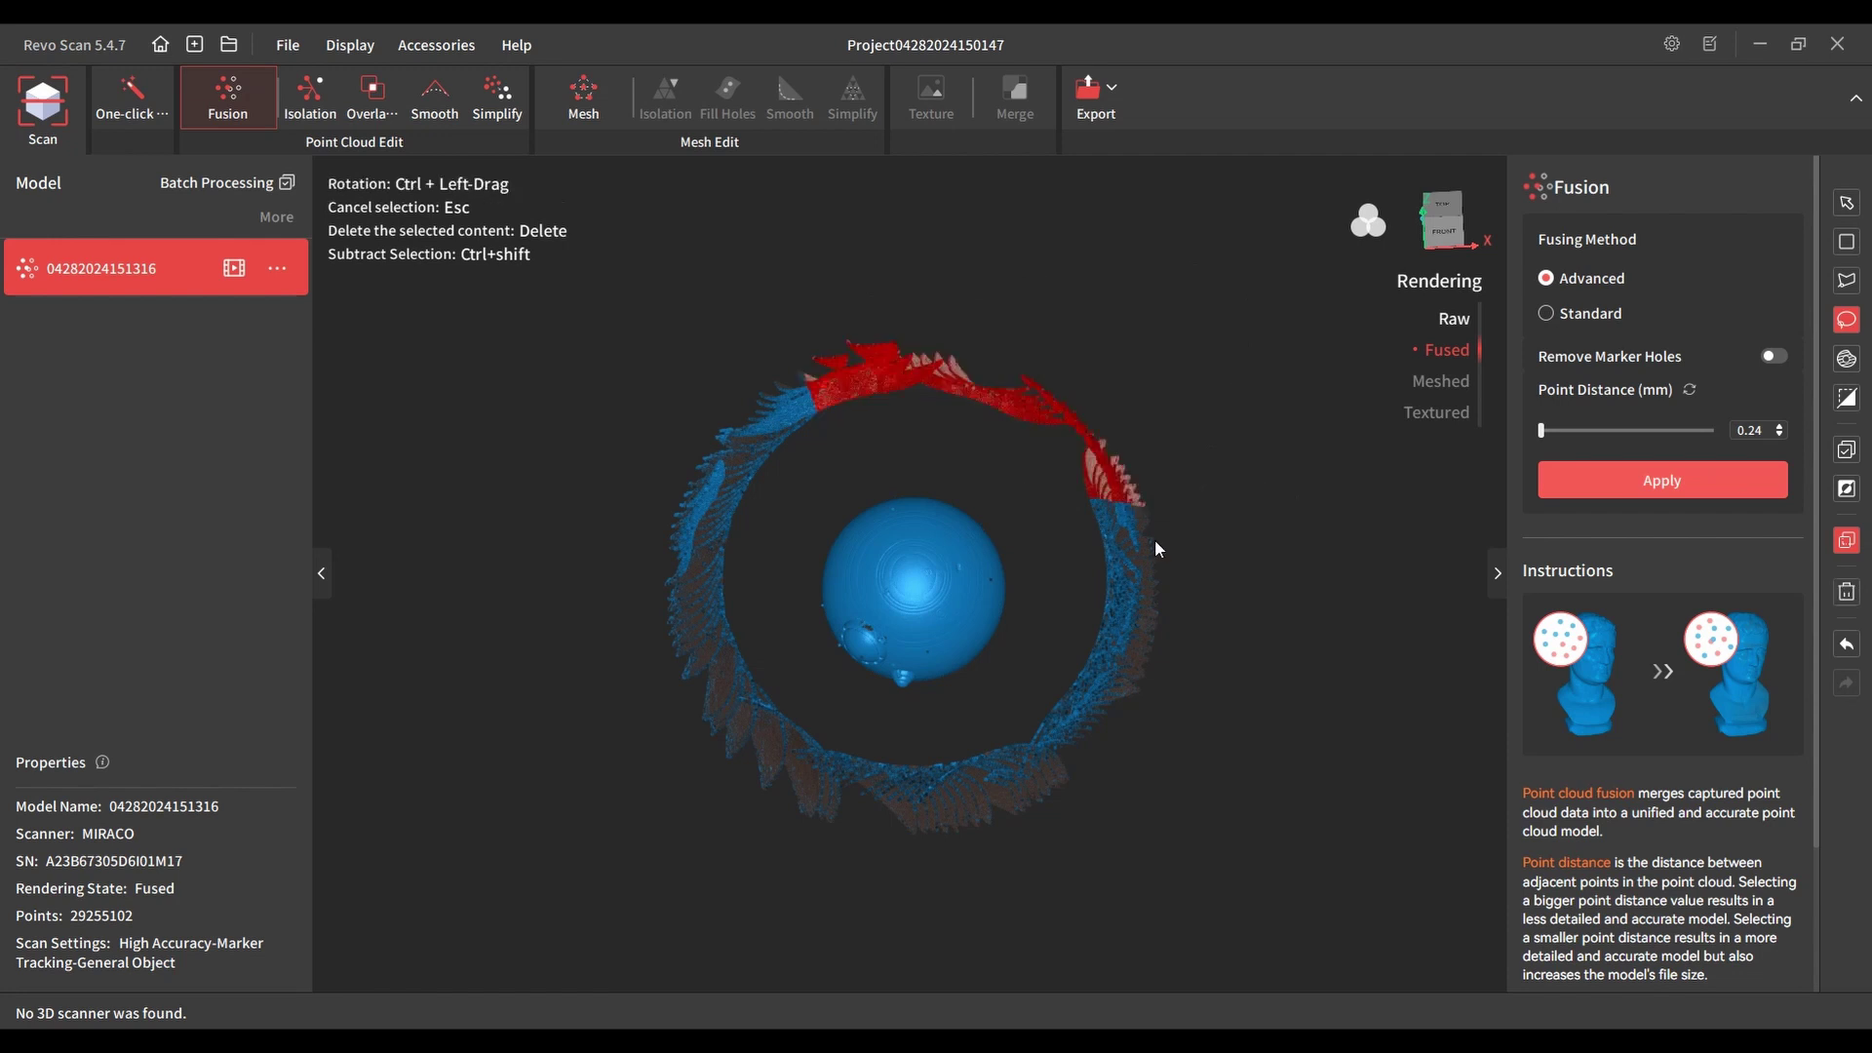
key(Delete)
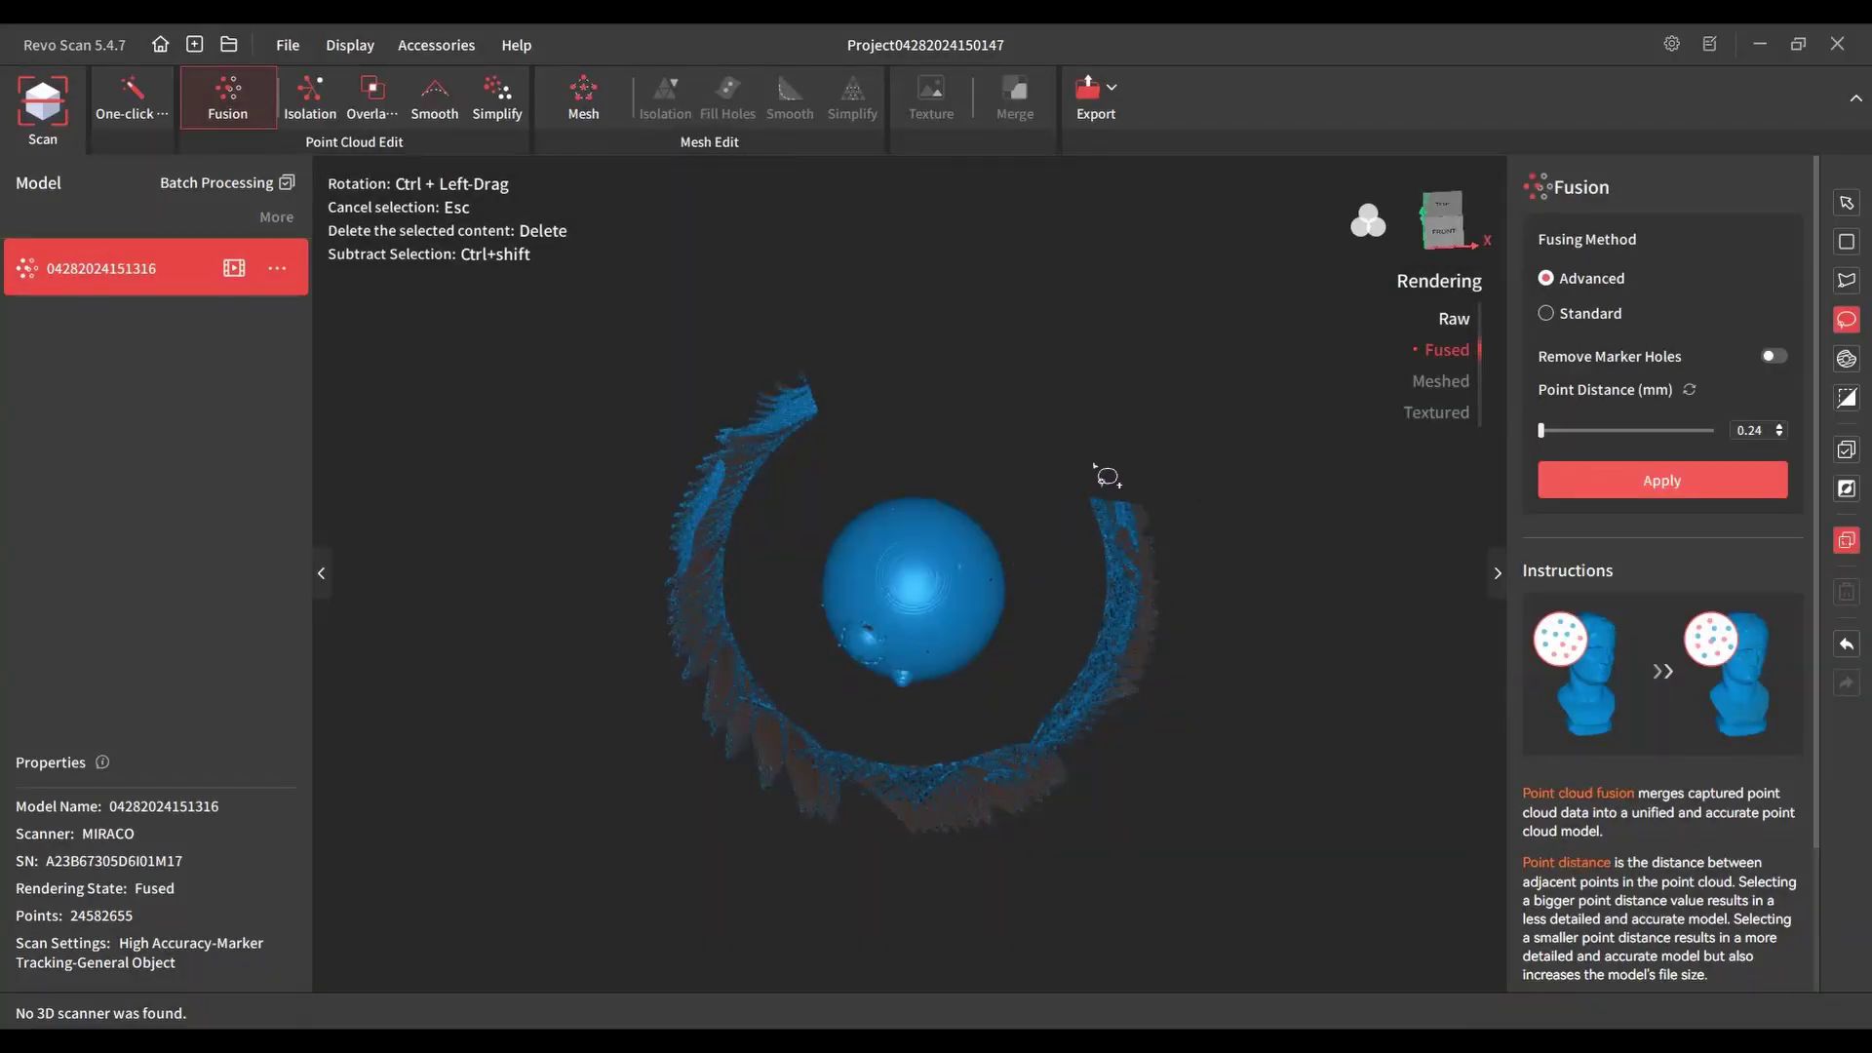
Enclose the rest of the surrounding background ring in a polygon selection that excludes the droid head, and delete those points.
ctrl+drag(1086, 476, 1169, 401)
click(1168, 399)
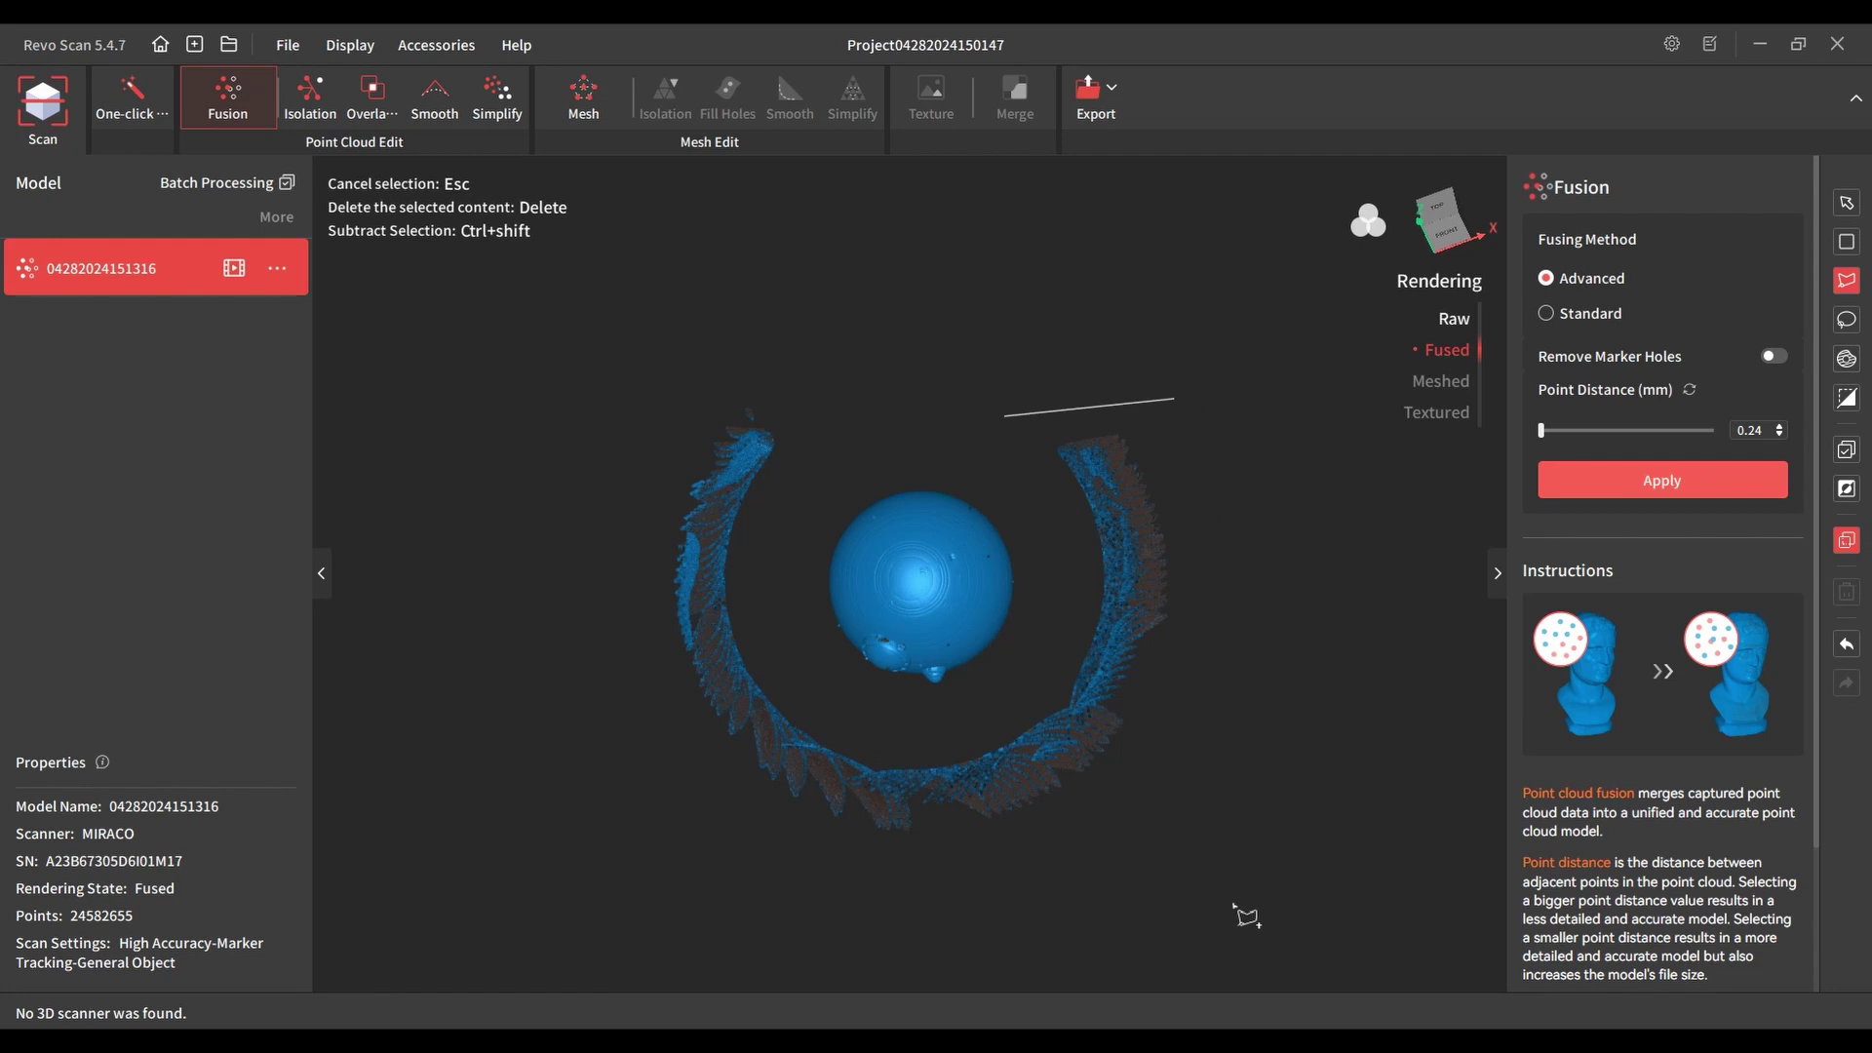
click(1232, 899)
click(561, 885)
click(646, 333)
click(835, 398)
click(774, 638)
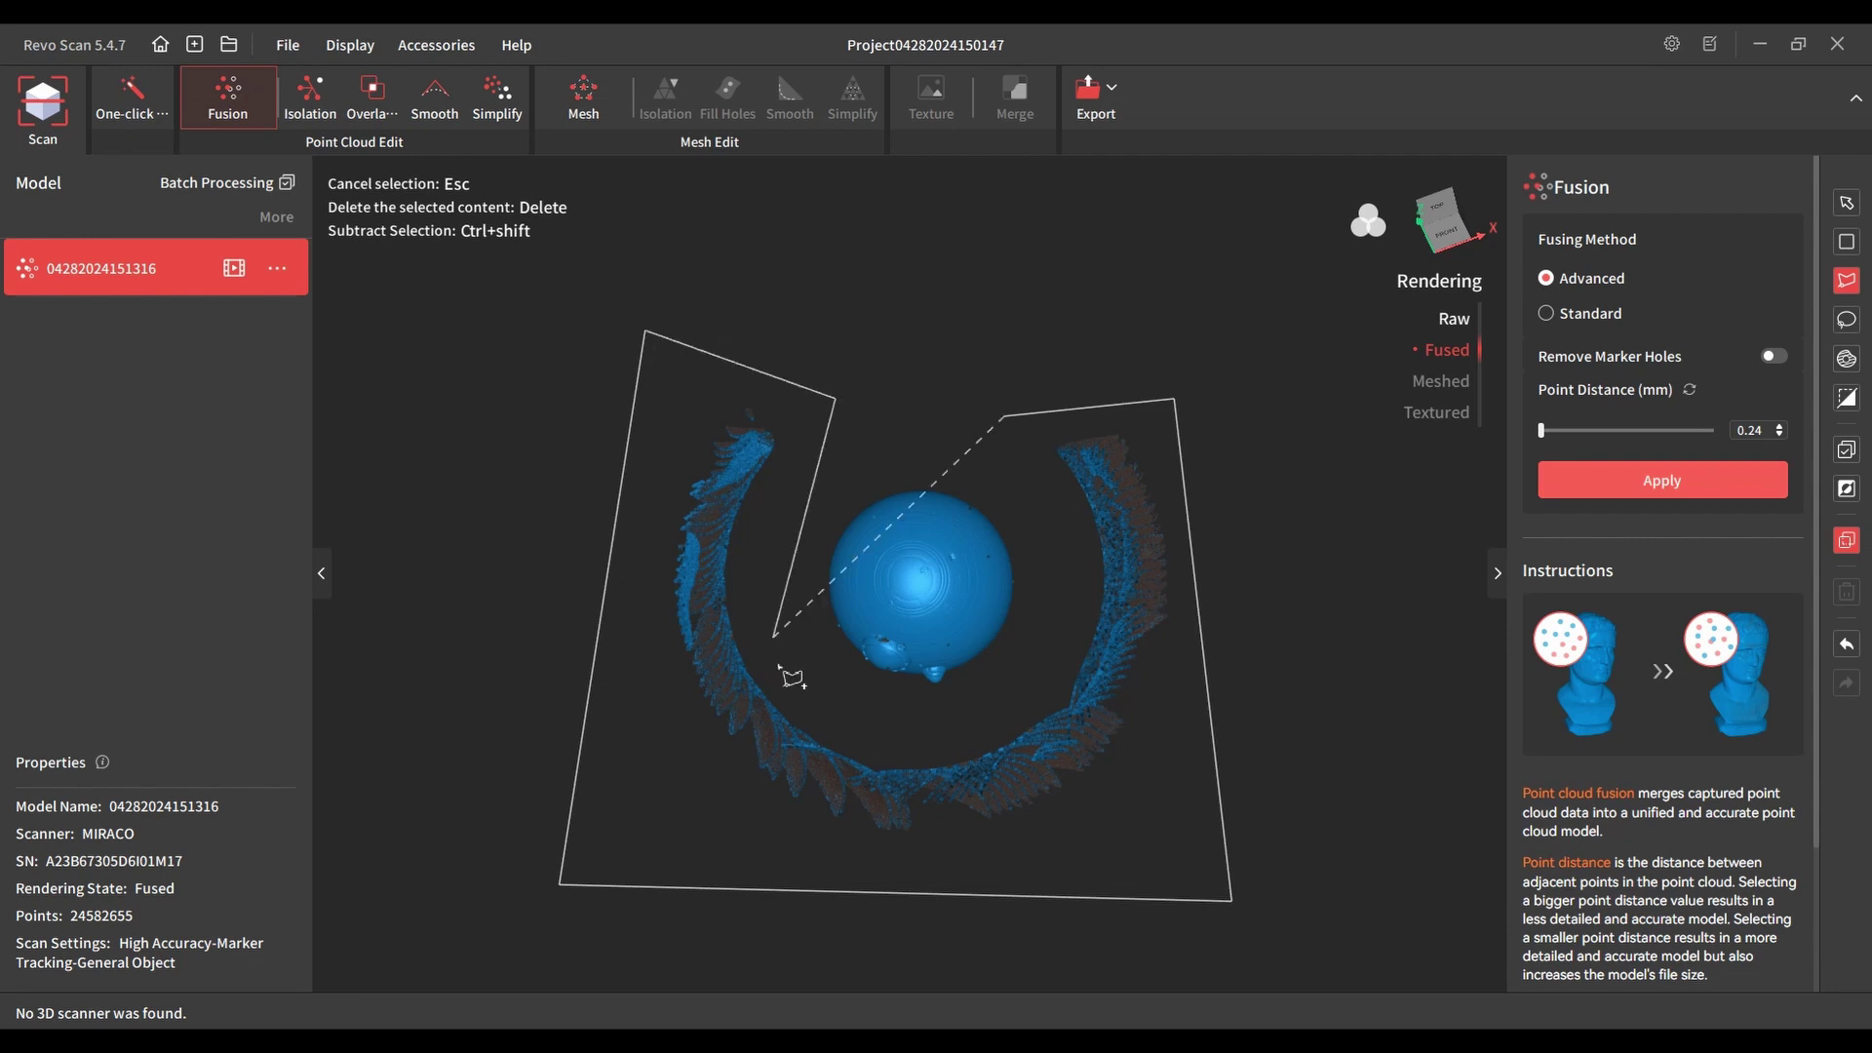
click(973, 739)
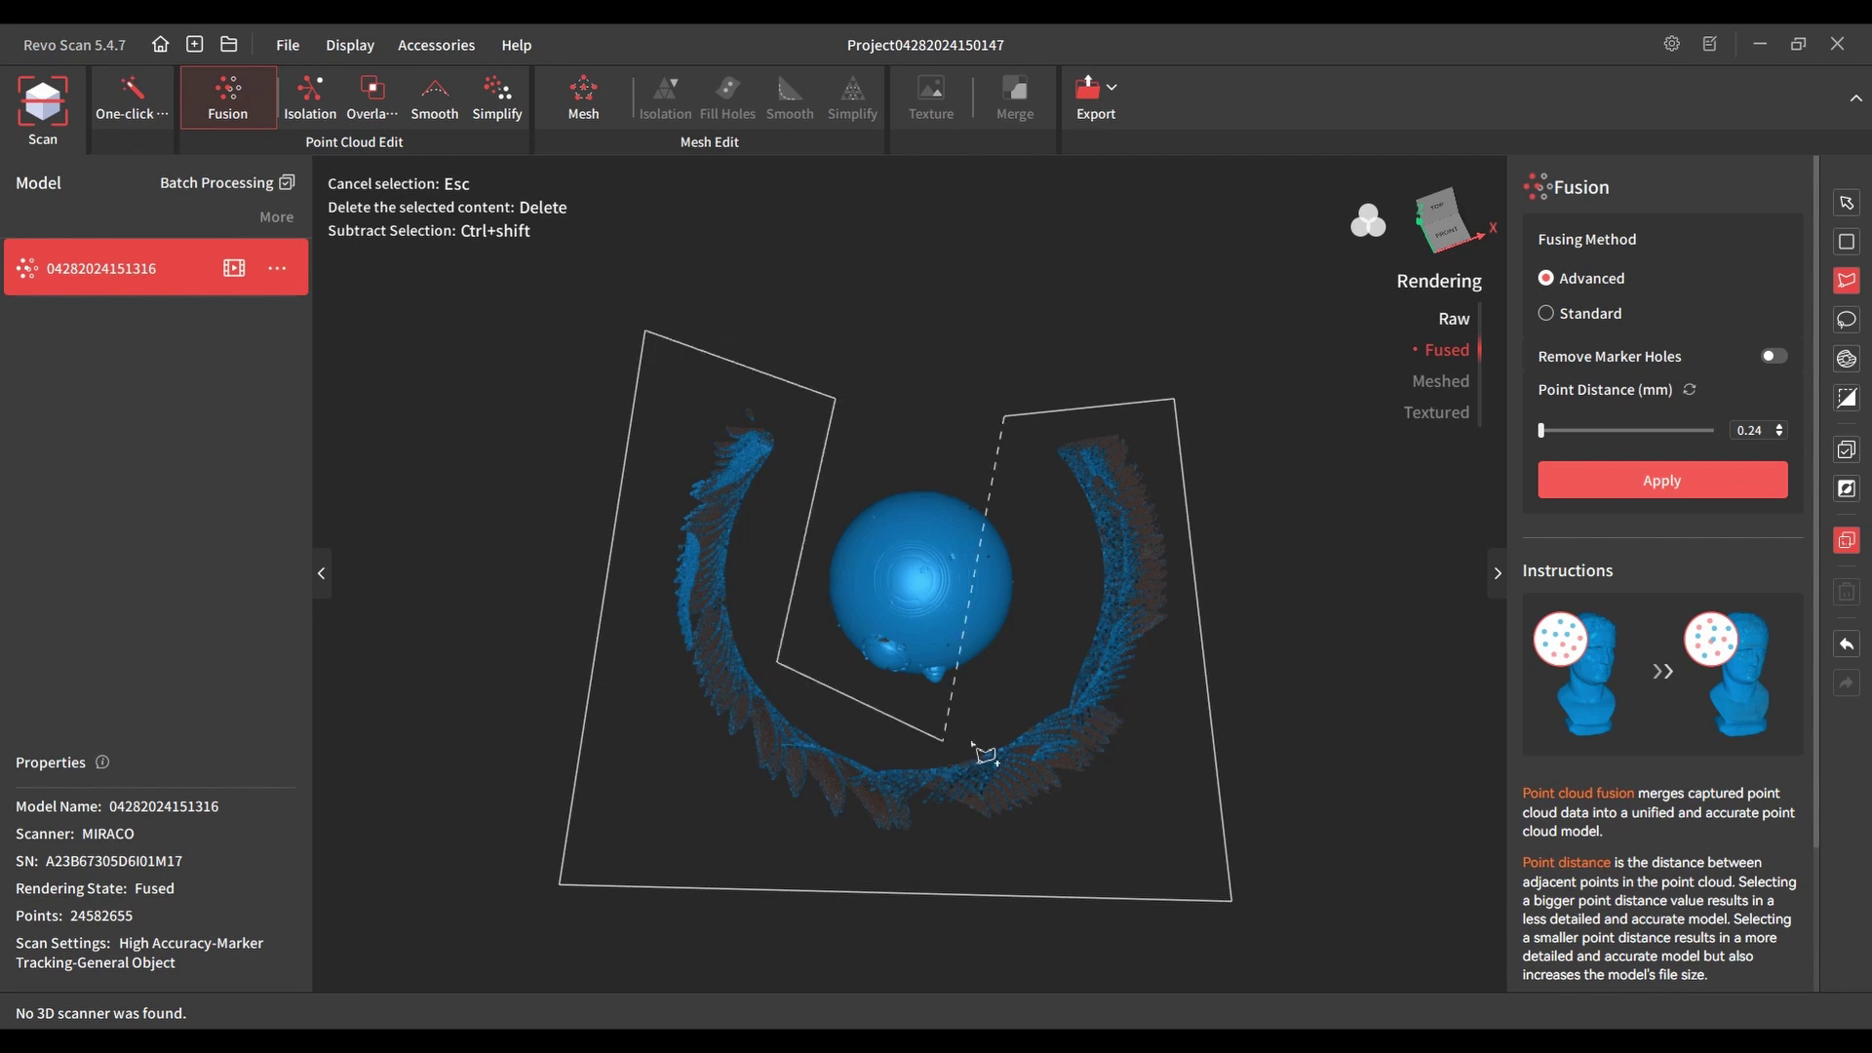
click(1065, 526)
click(1004, 417)
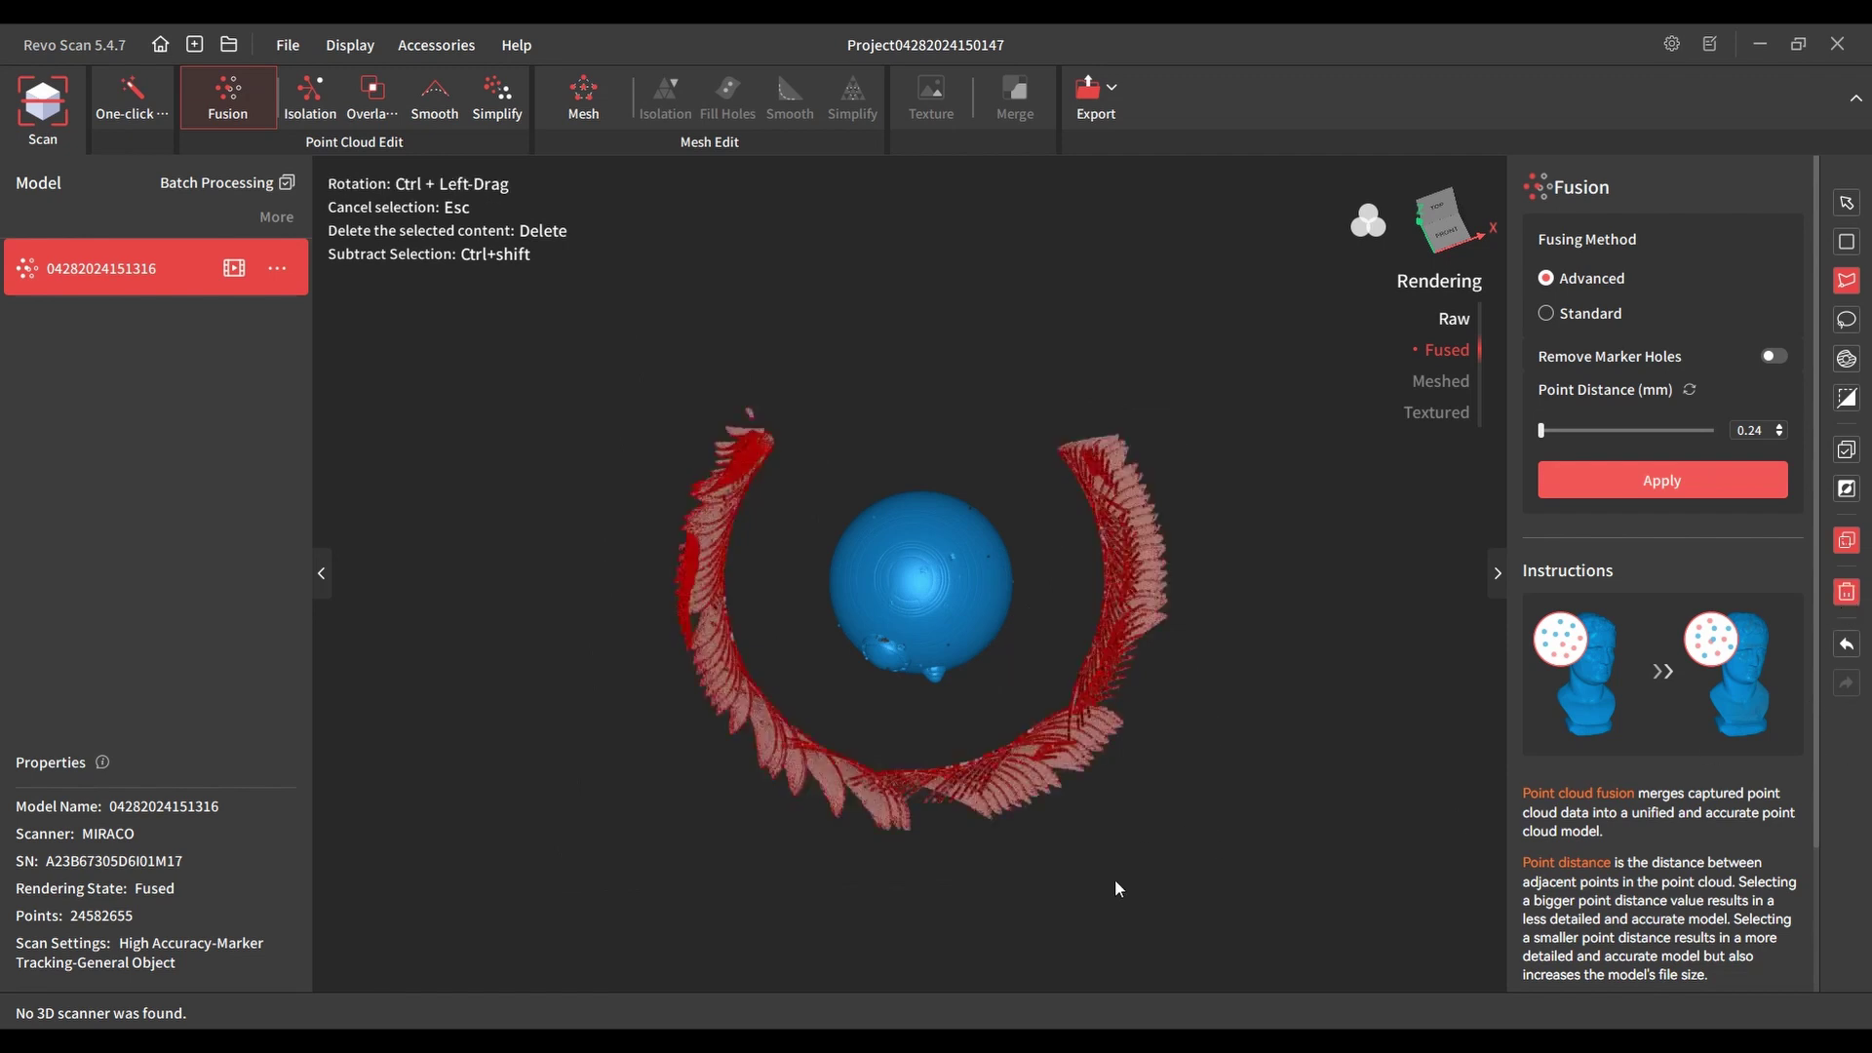
key(Delete)
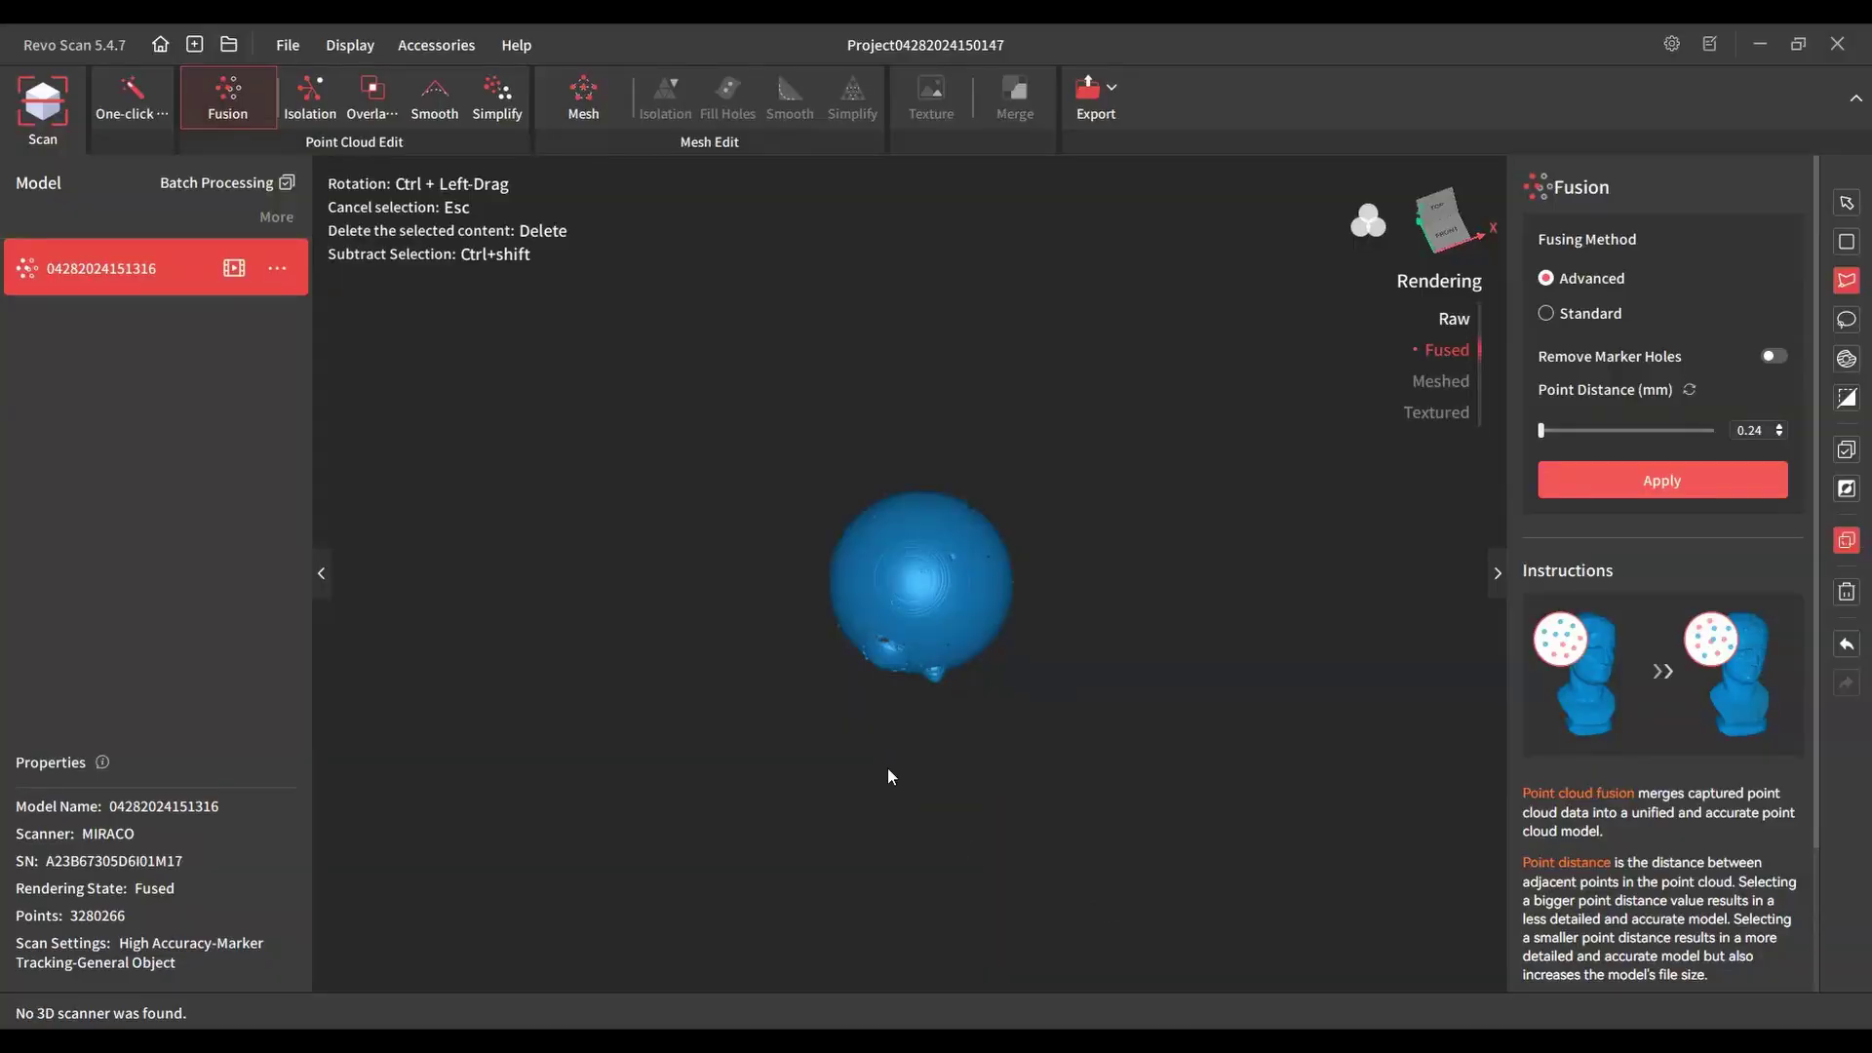
key(Escape)
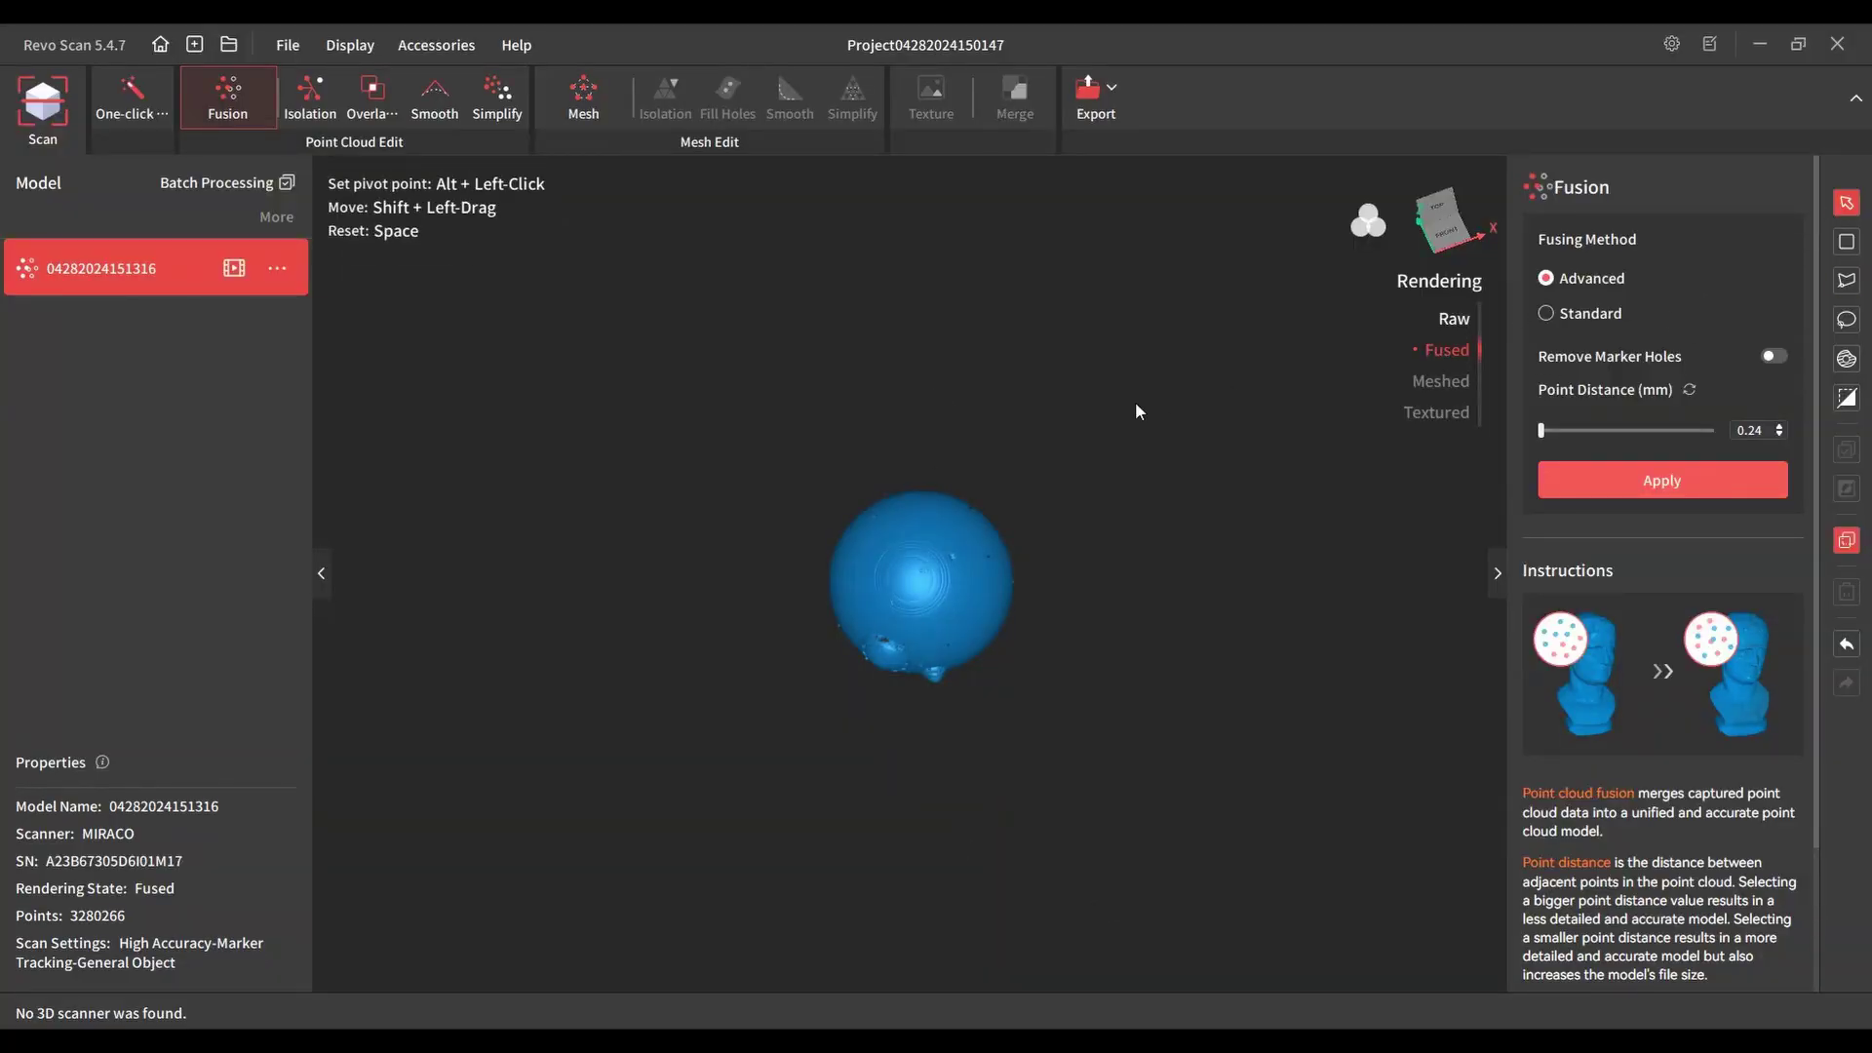
drag(1135, 400, 833, 729)
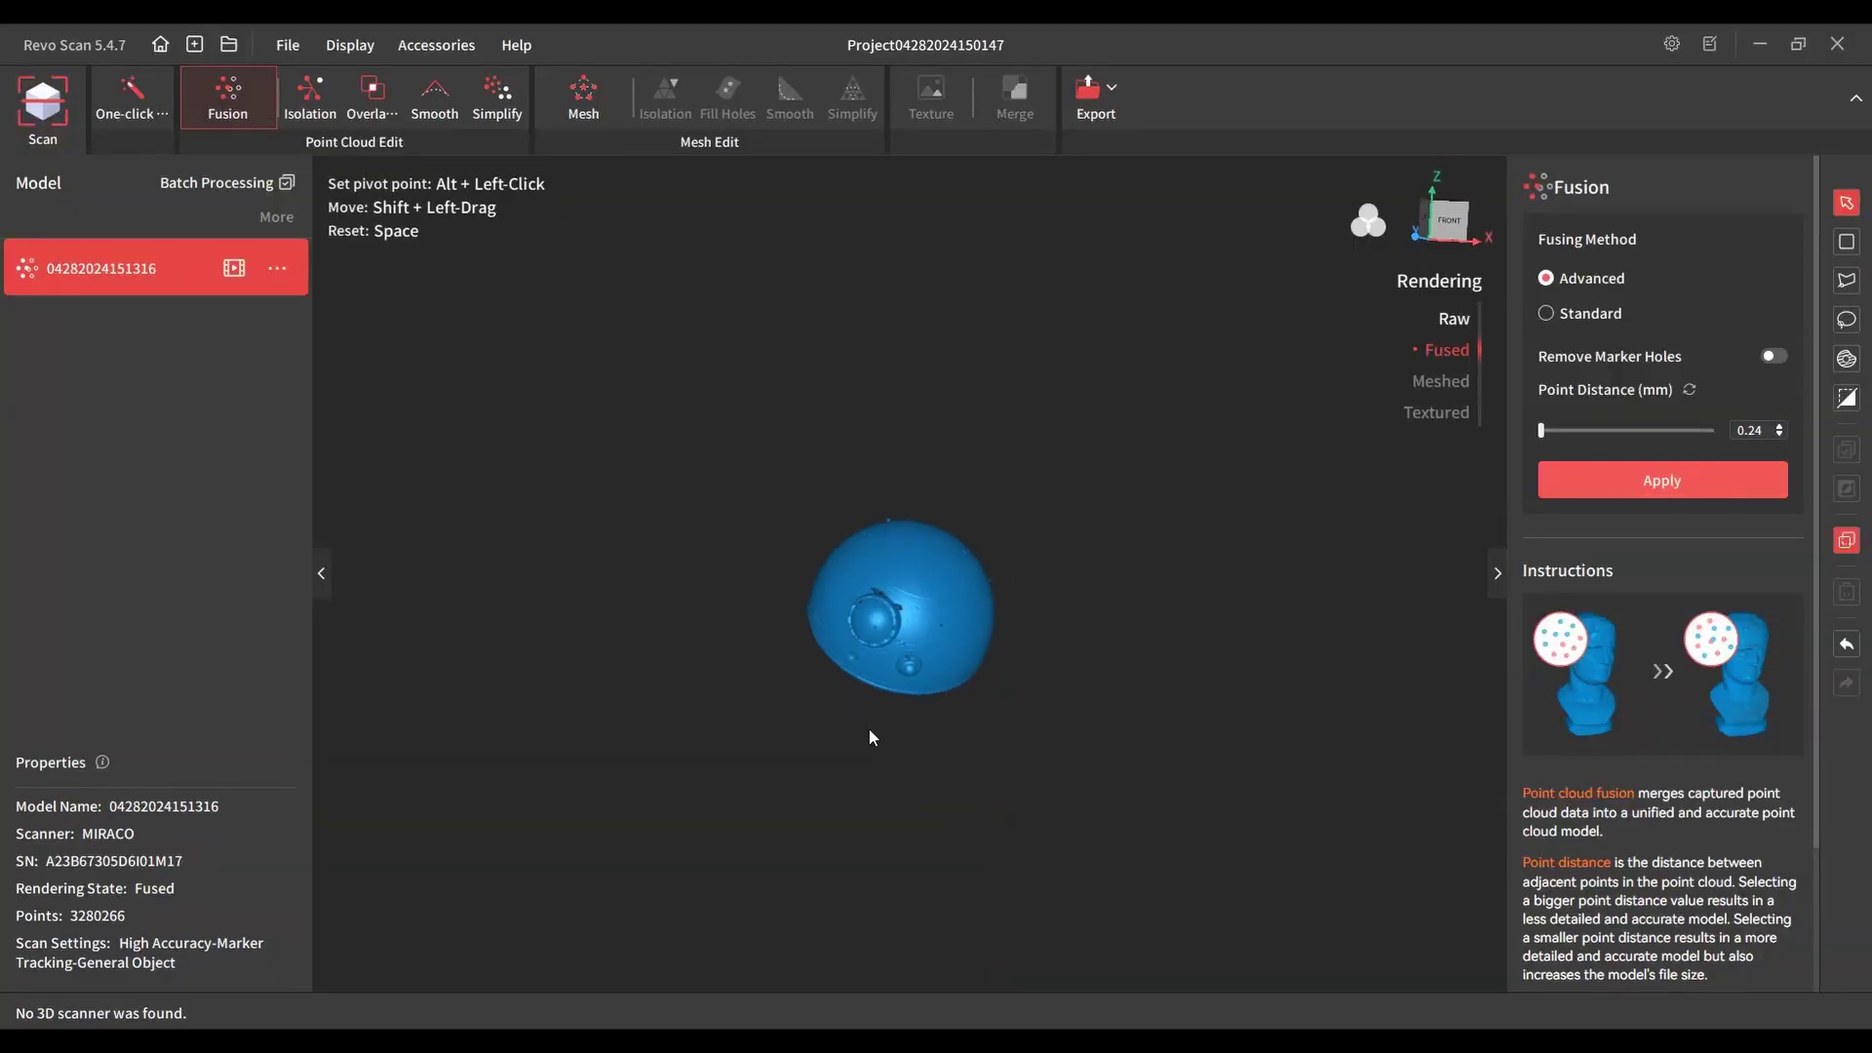
key(space)
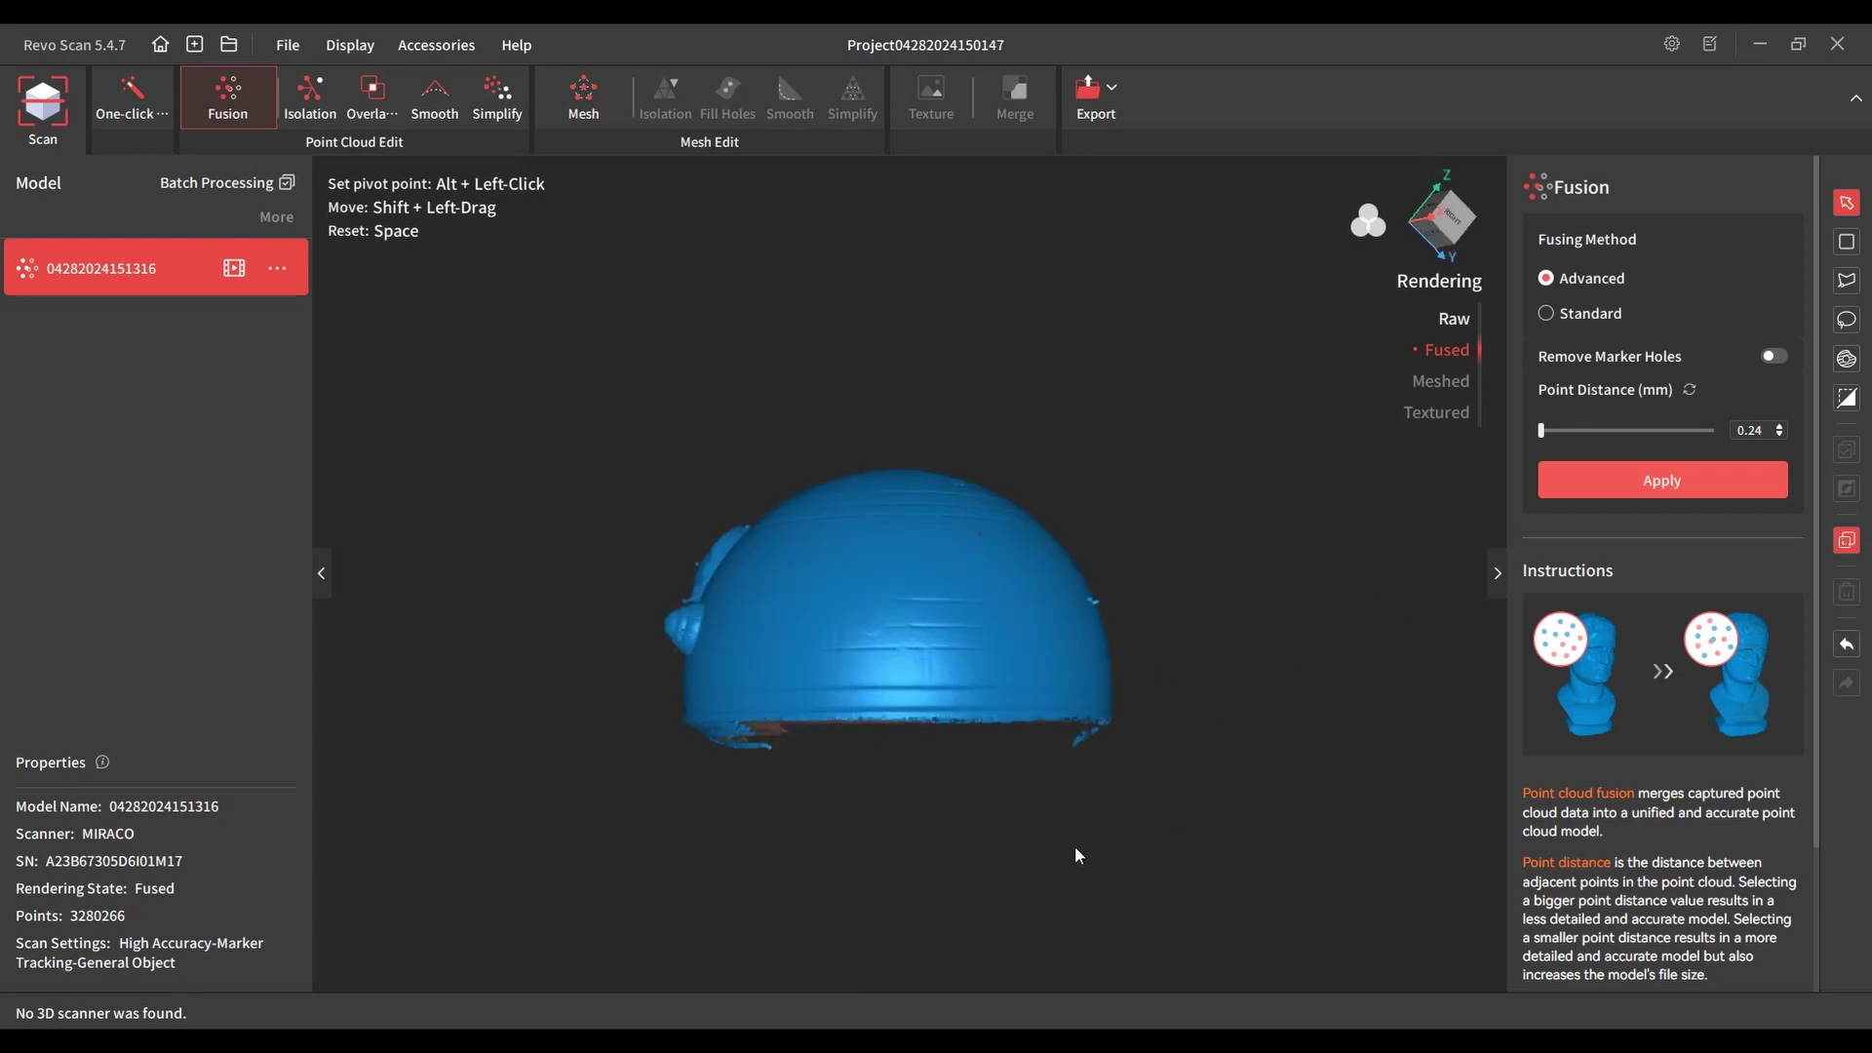
Delete the stray points hanging below the droid head's lower rim using a rectangular selection in side view.
click(1846, 241)
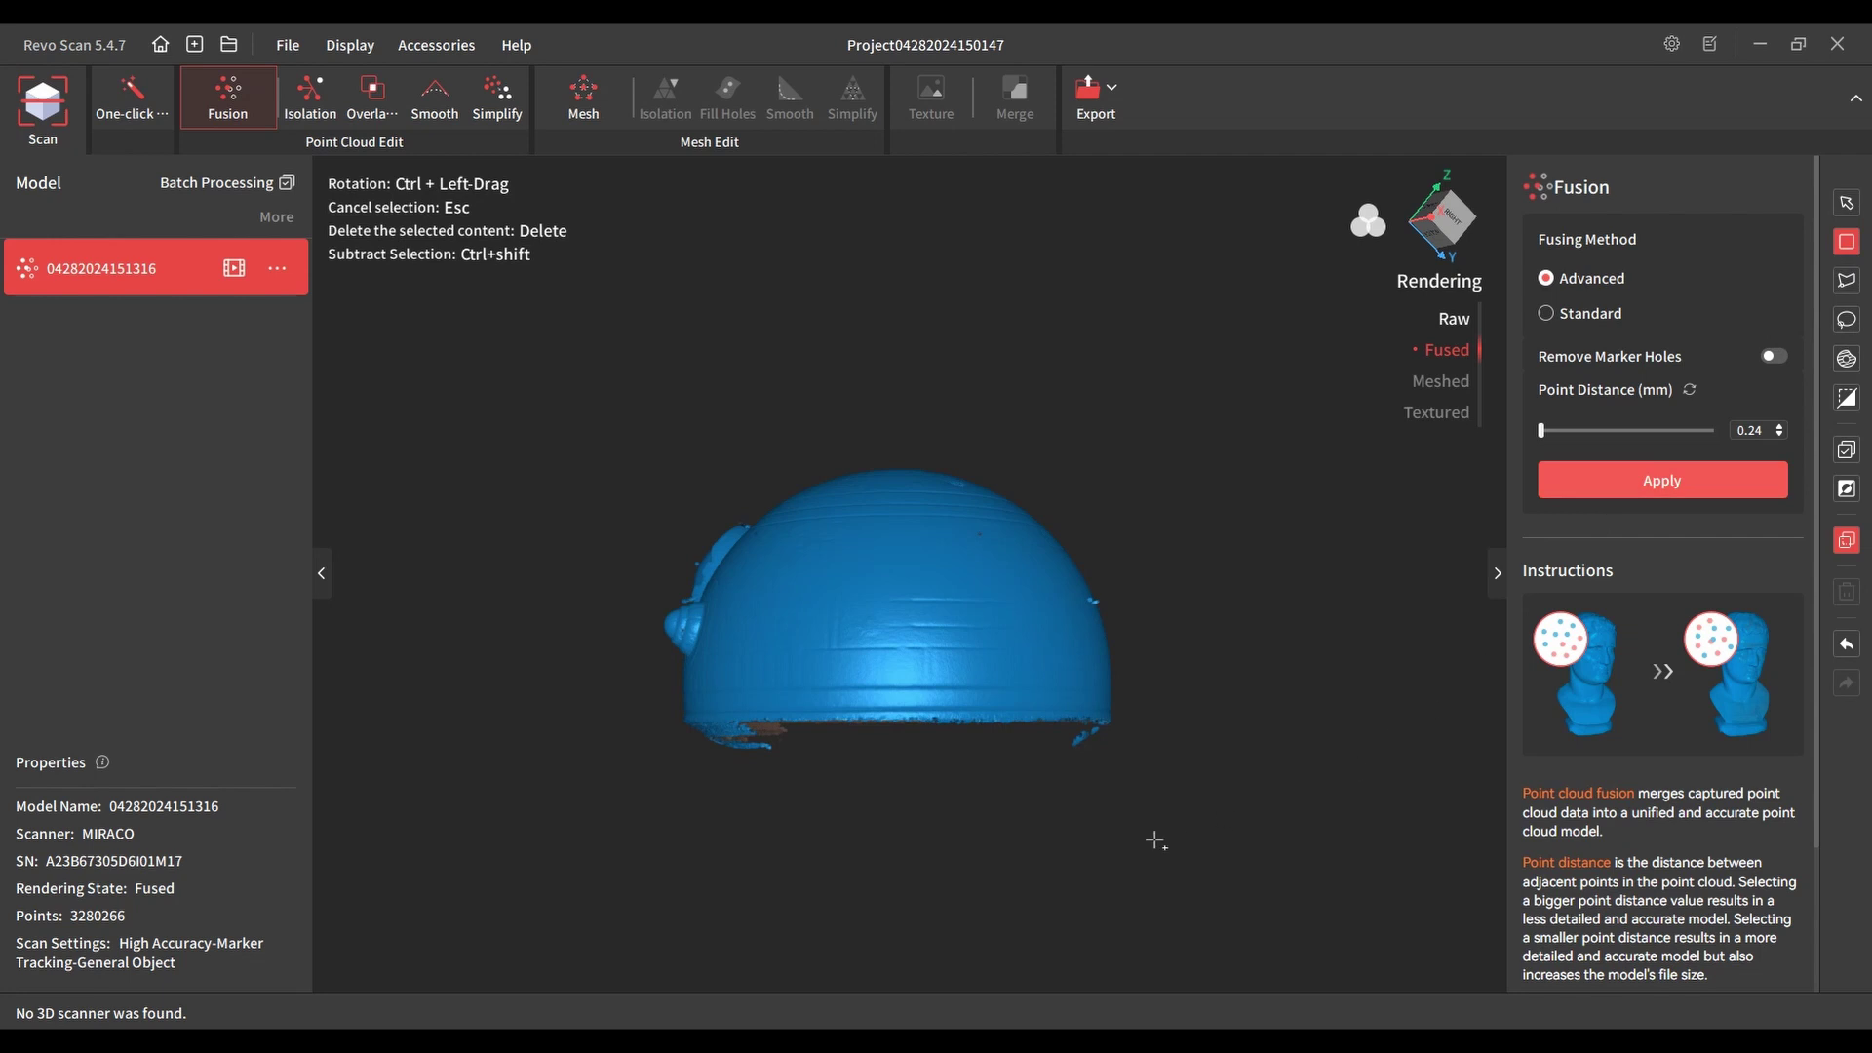
drag(1154, 837, 654, 723)
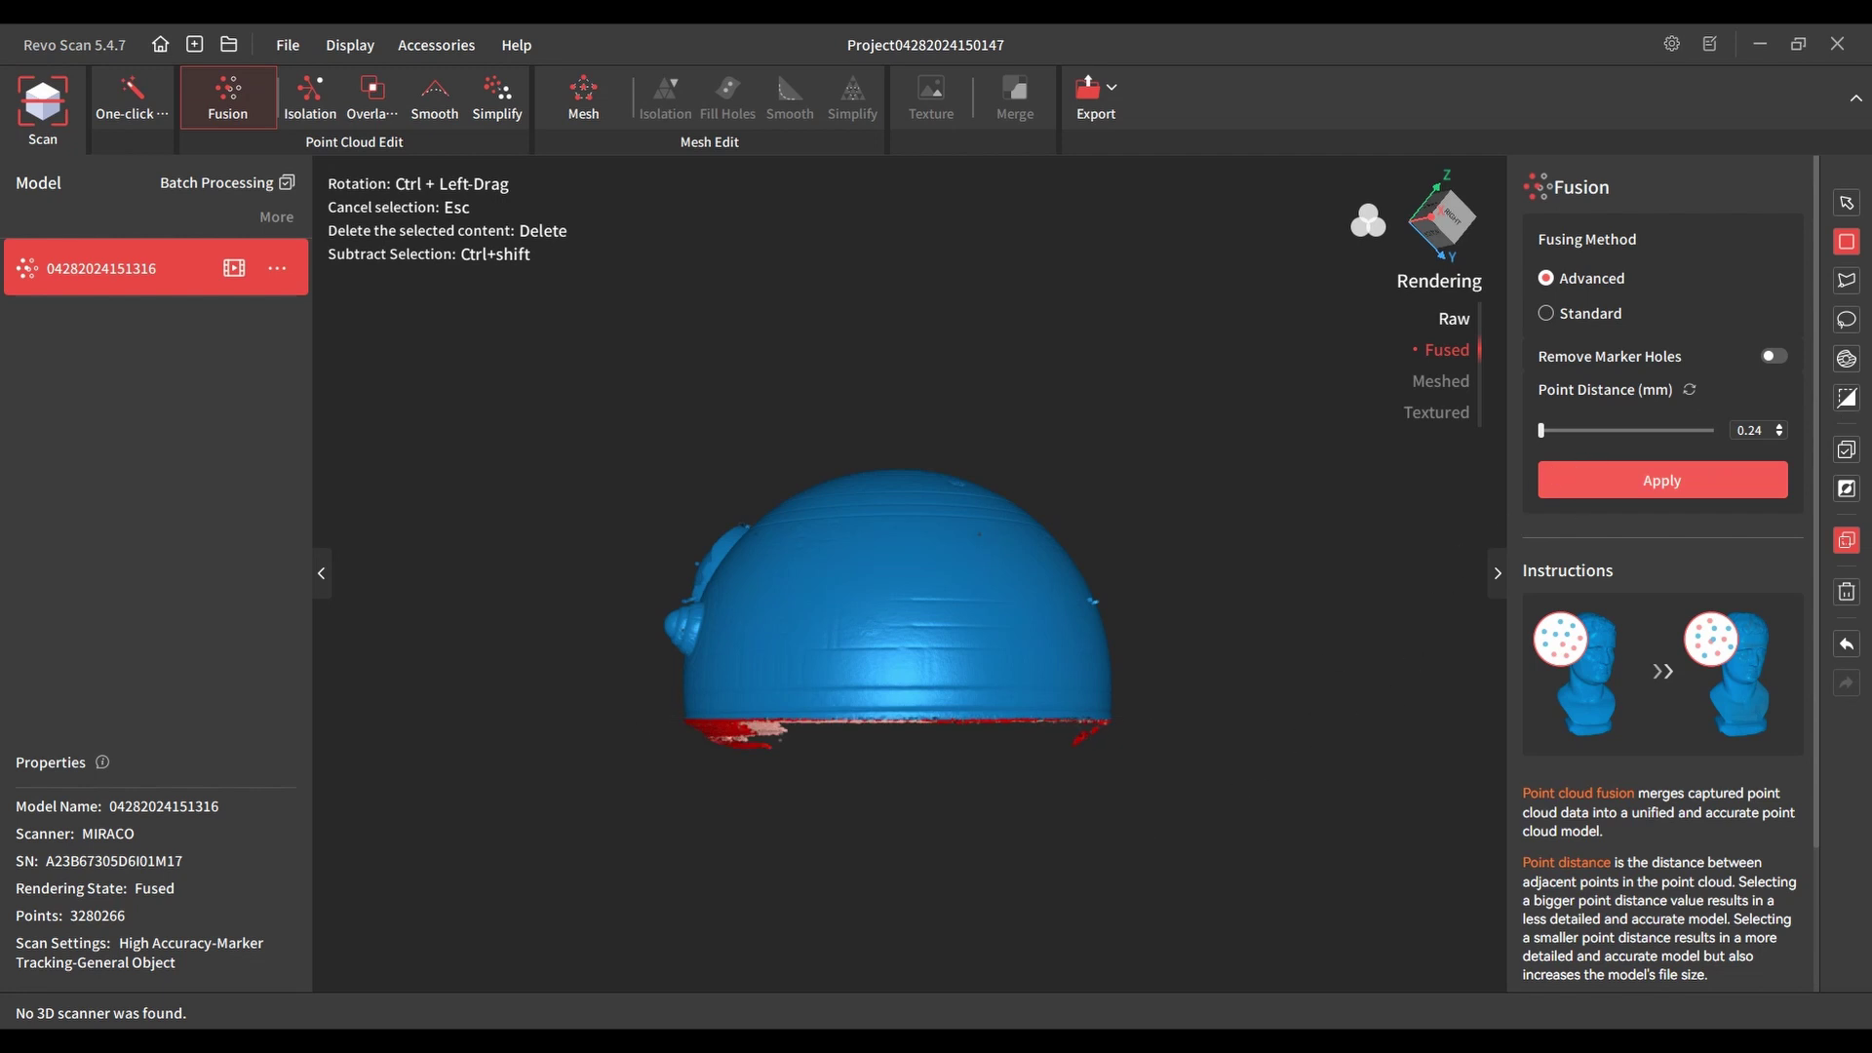
click(1847, 591)
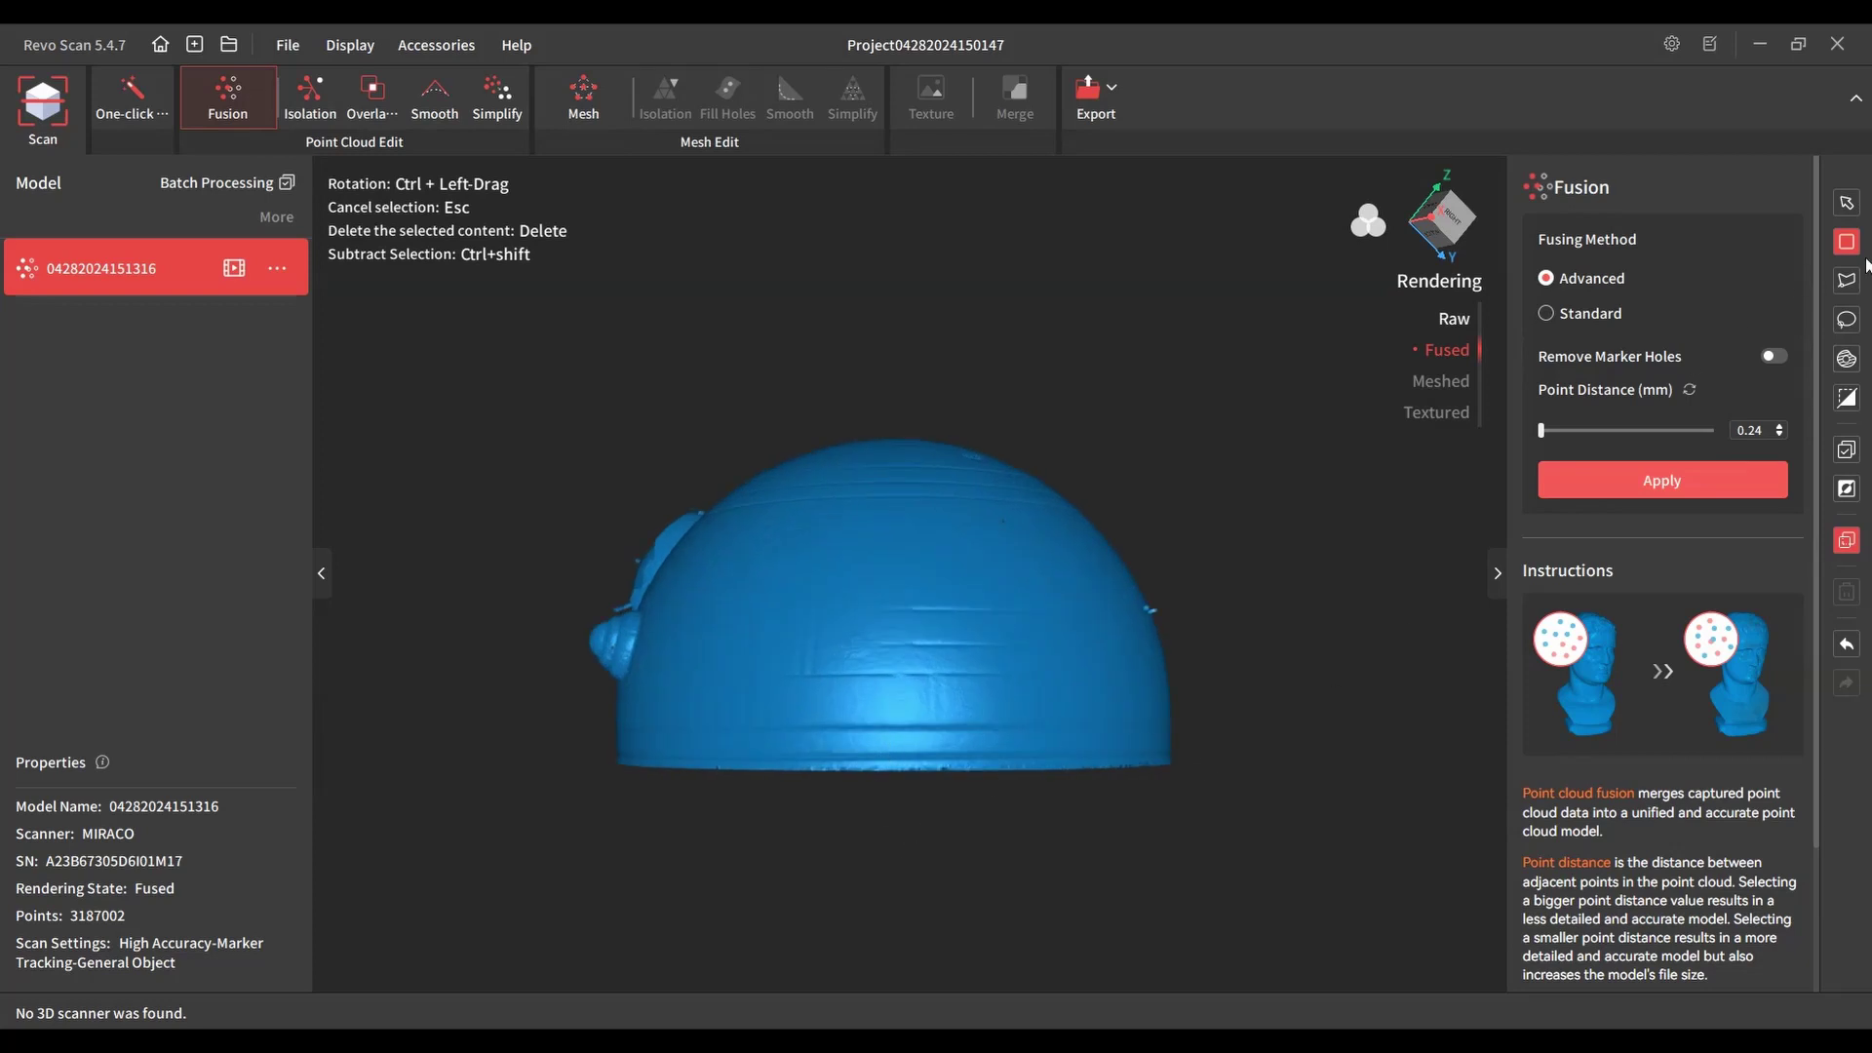
click(1847, 202)
drag(899, 832, 903, 821)
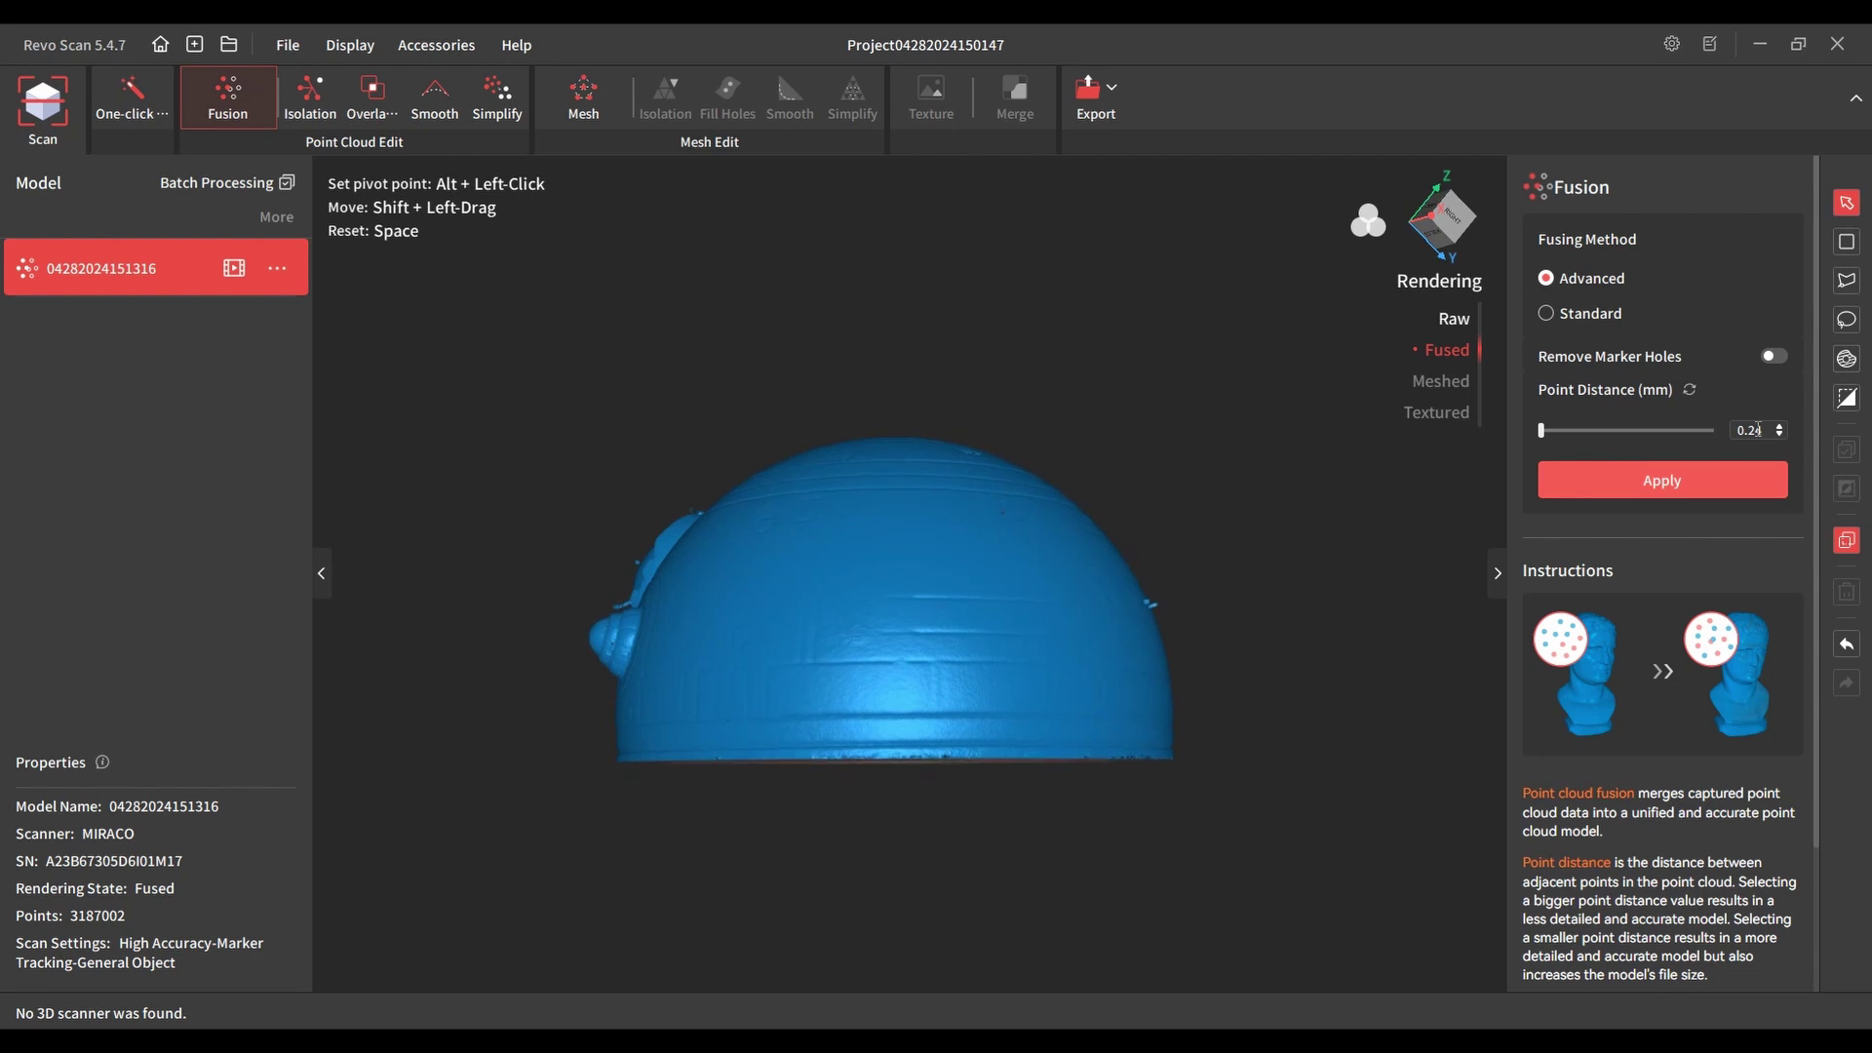
click(1847, 241)
drag(1209, 841, 578, 819)
key(Escape)
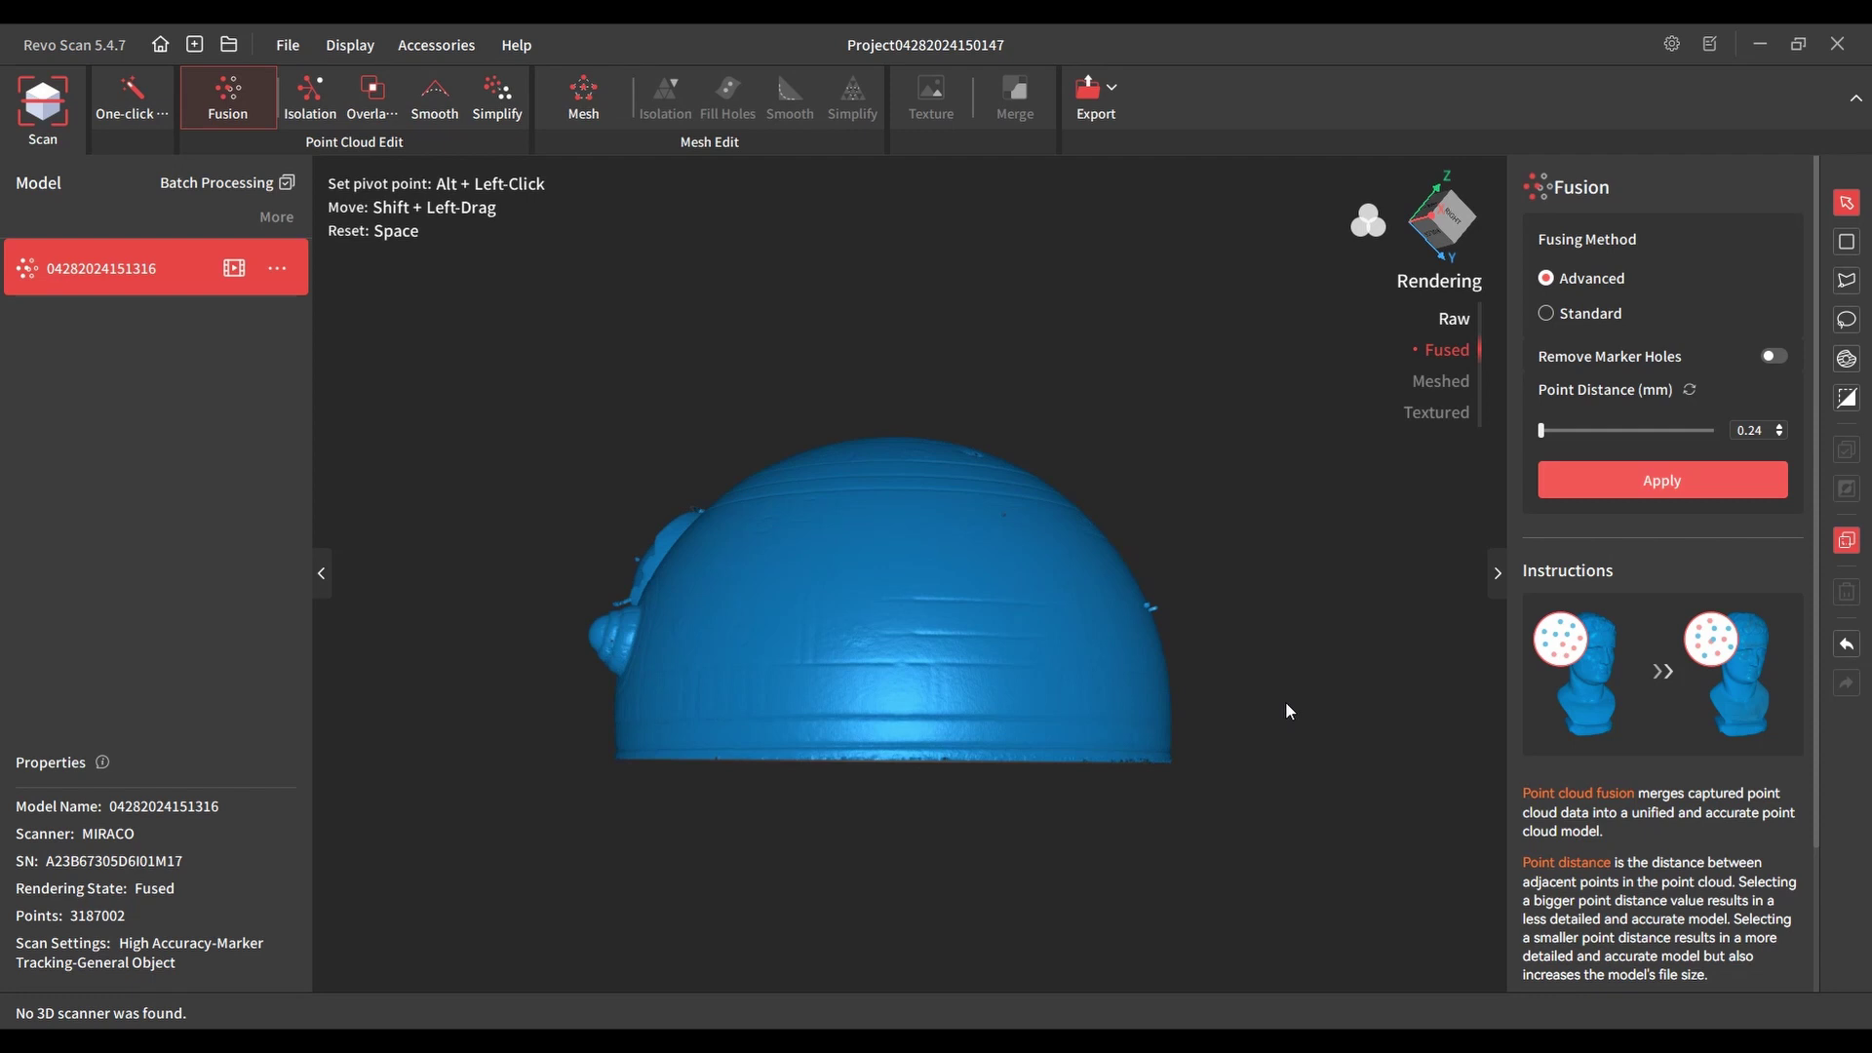
Trim the thin uneven strip of points along the droid head's bottom edge using a rectangular selection.
click(1847, 242)
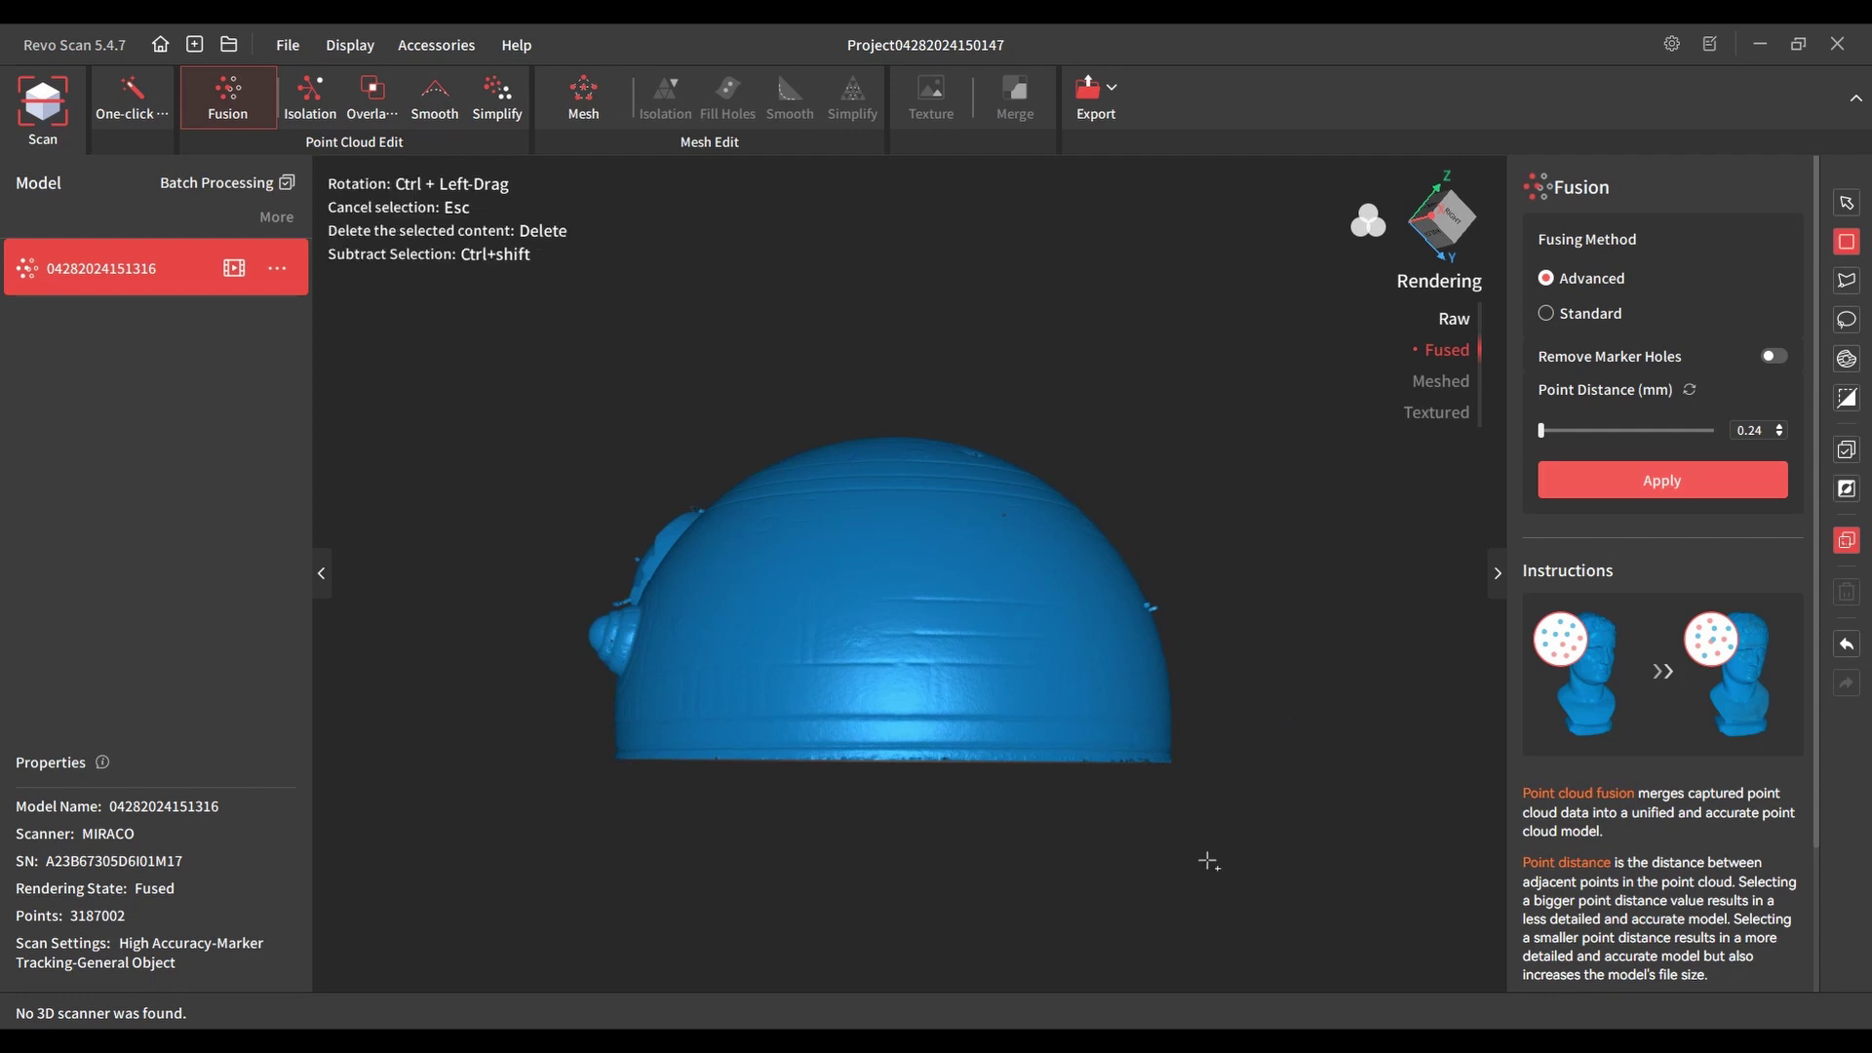
drag(1221, 860, 578, 766)
key(Delete)
drag(1274, 824, 546, 759)
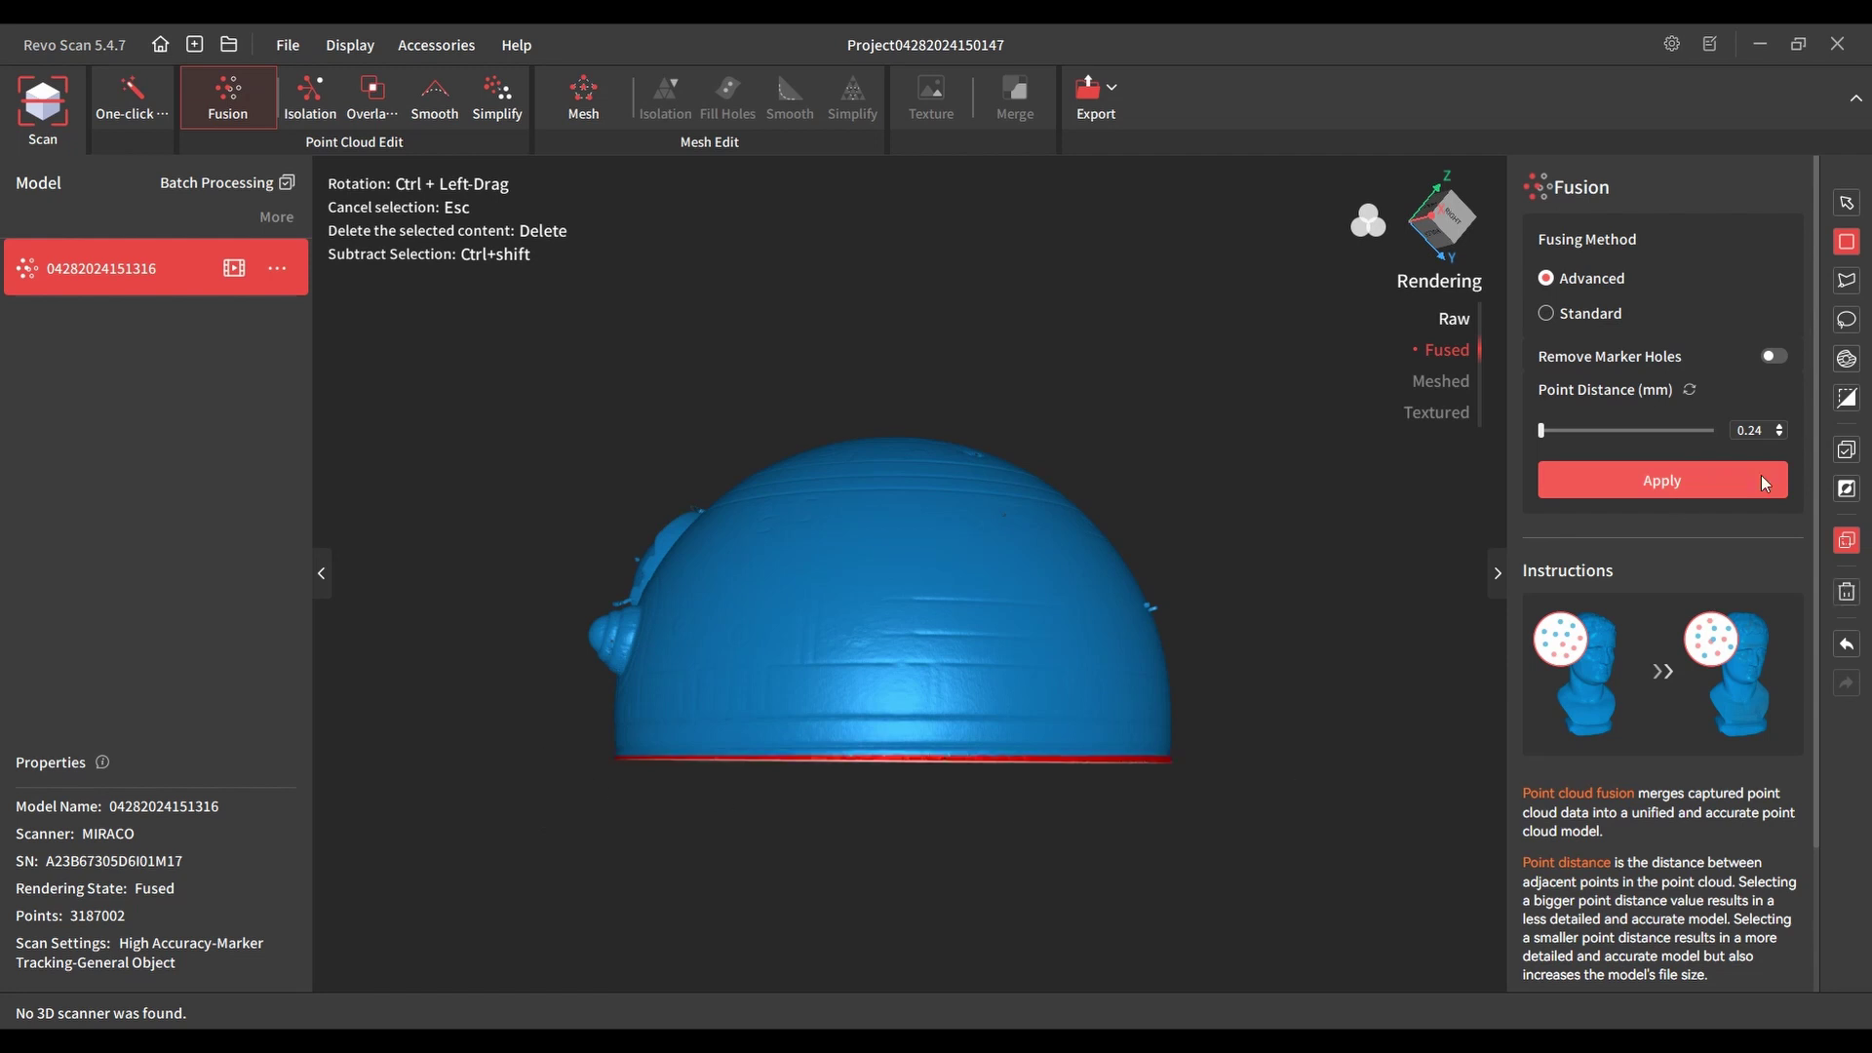
click(1847, 591)
Detect isolated points in the fused point cloud at an isolation rate of 28% and remove them.
drag(983, 854, 1261, 576)
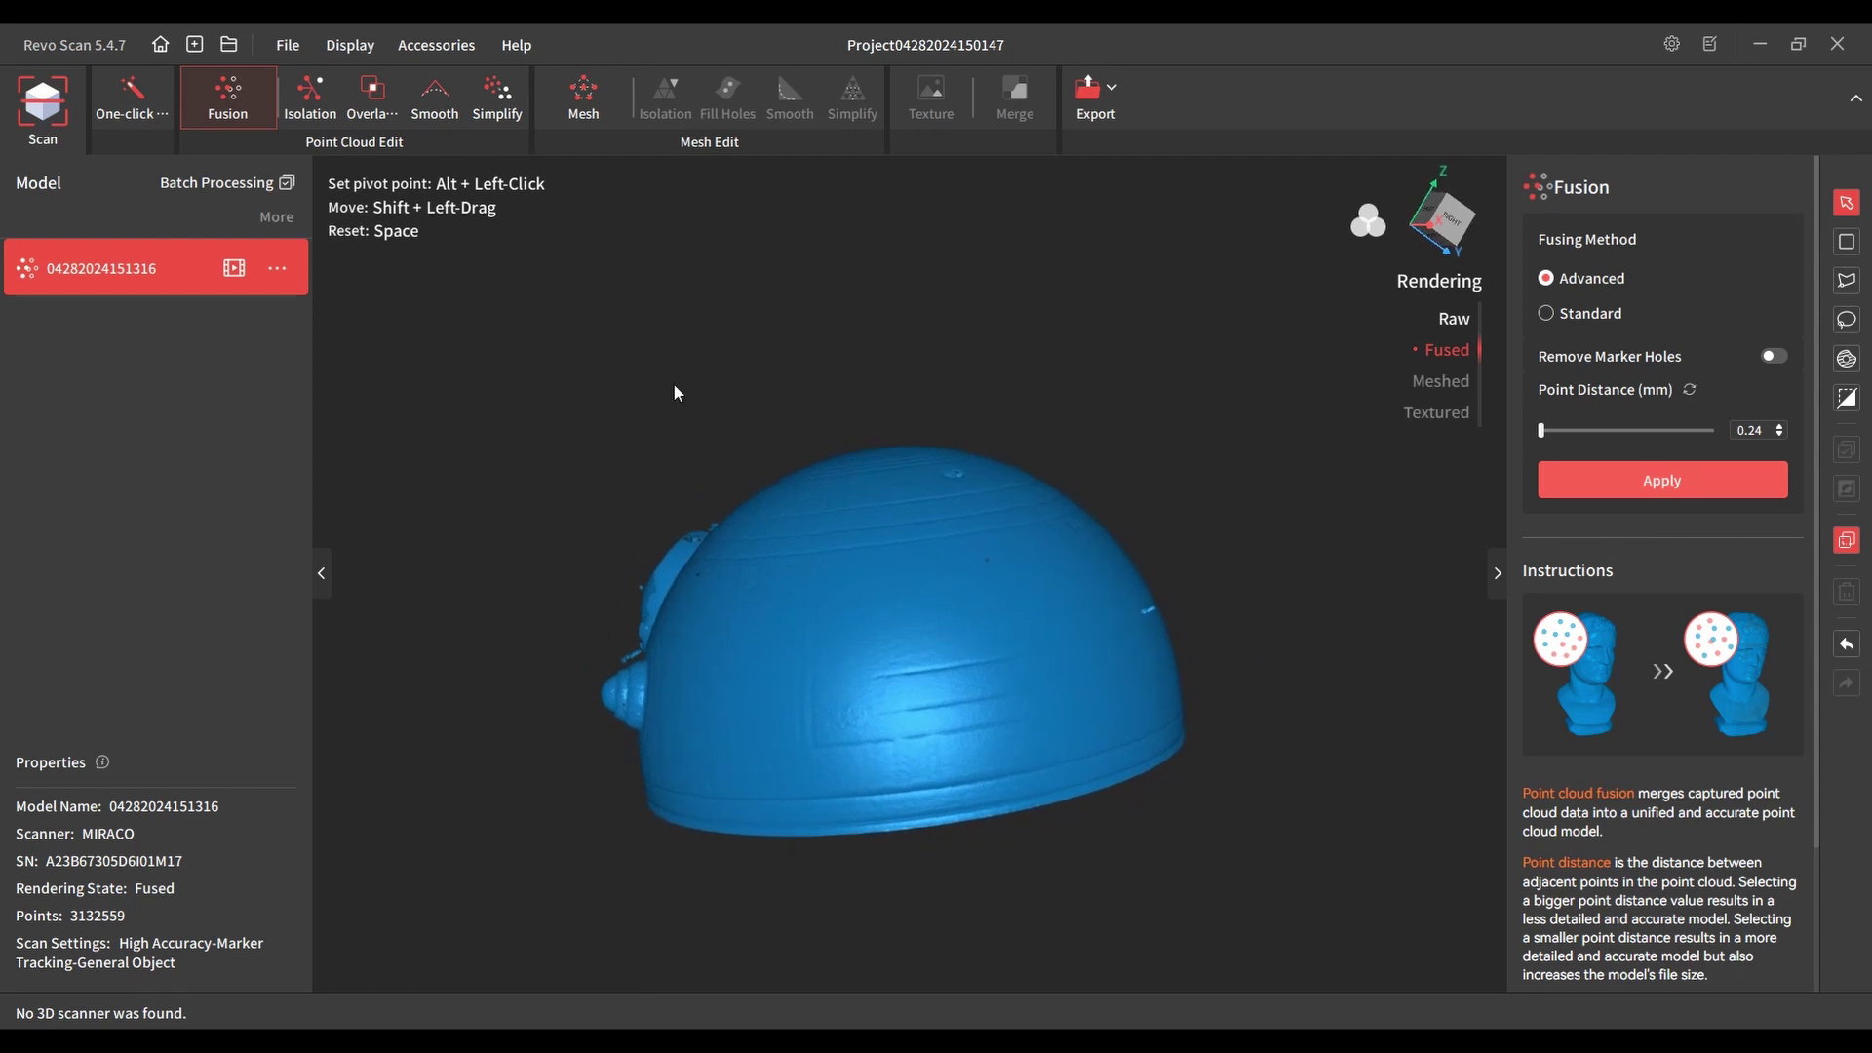
click(314, 102)
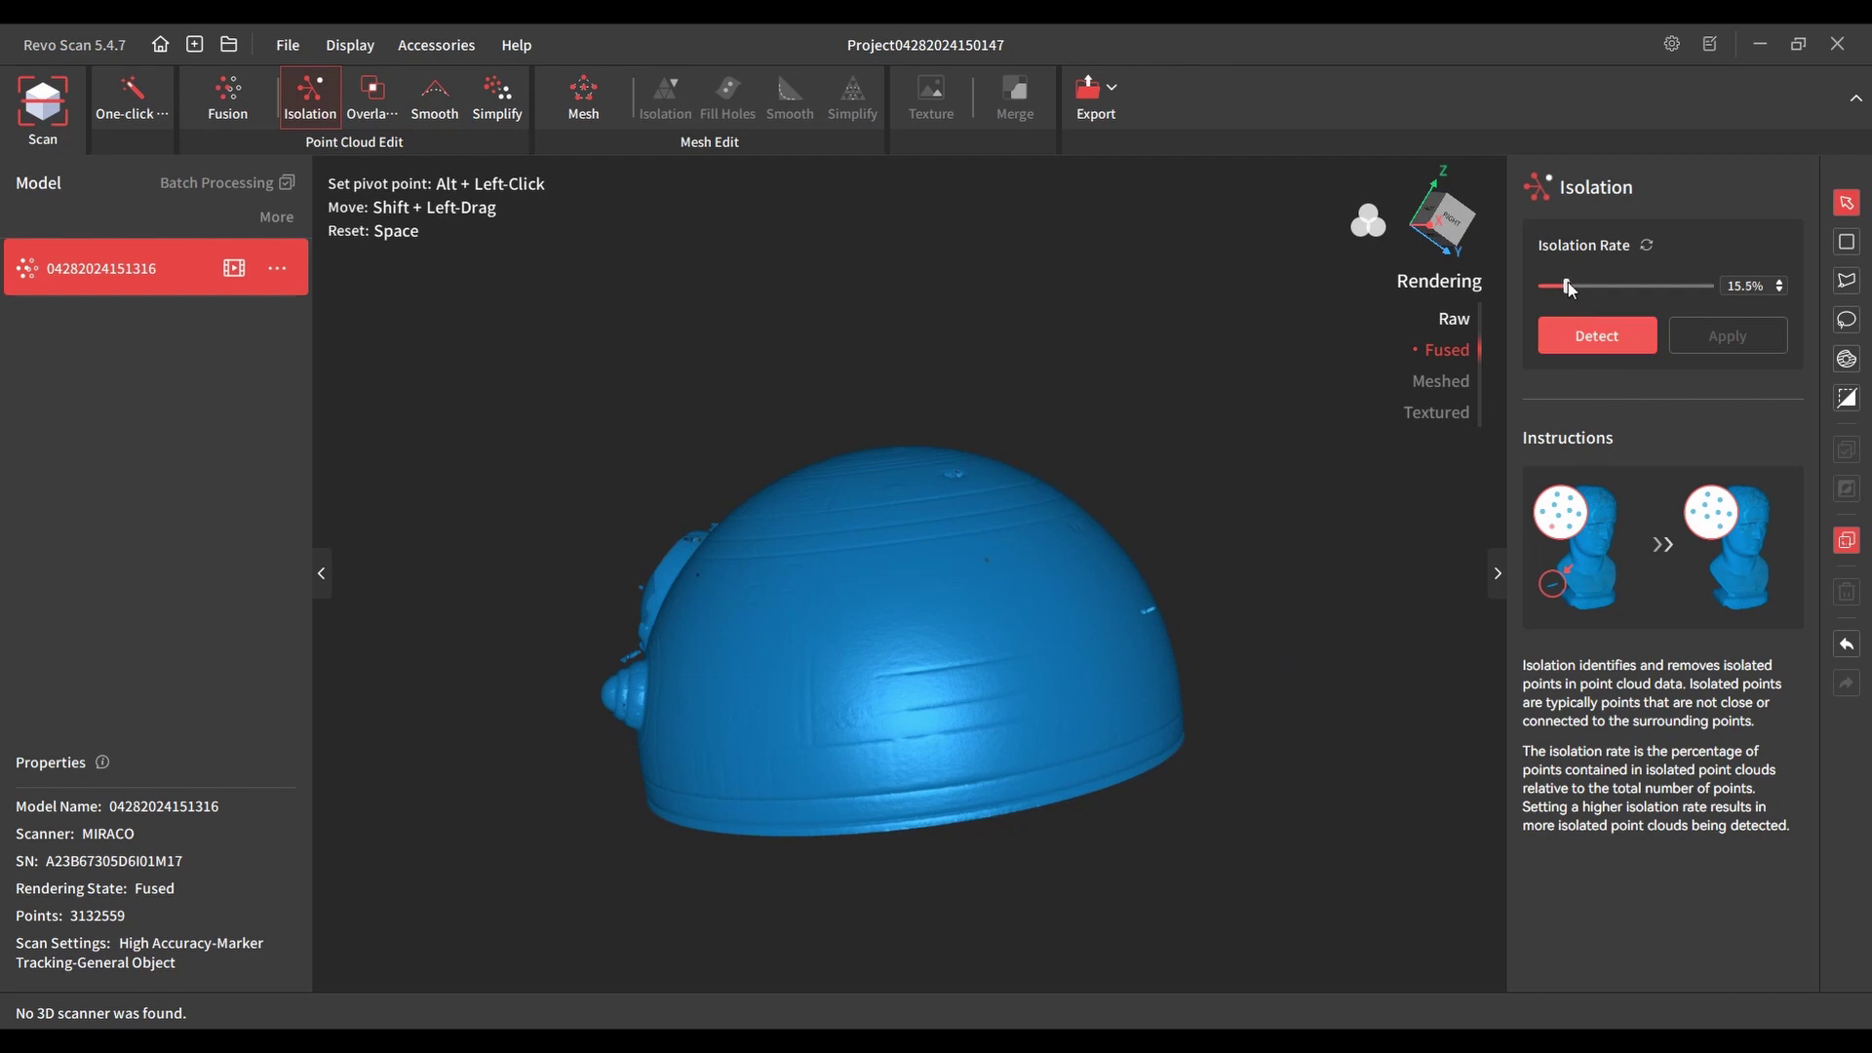
click(1584, 336)
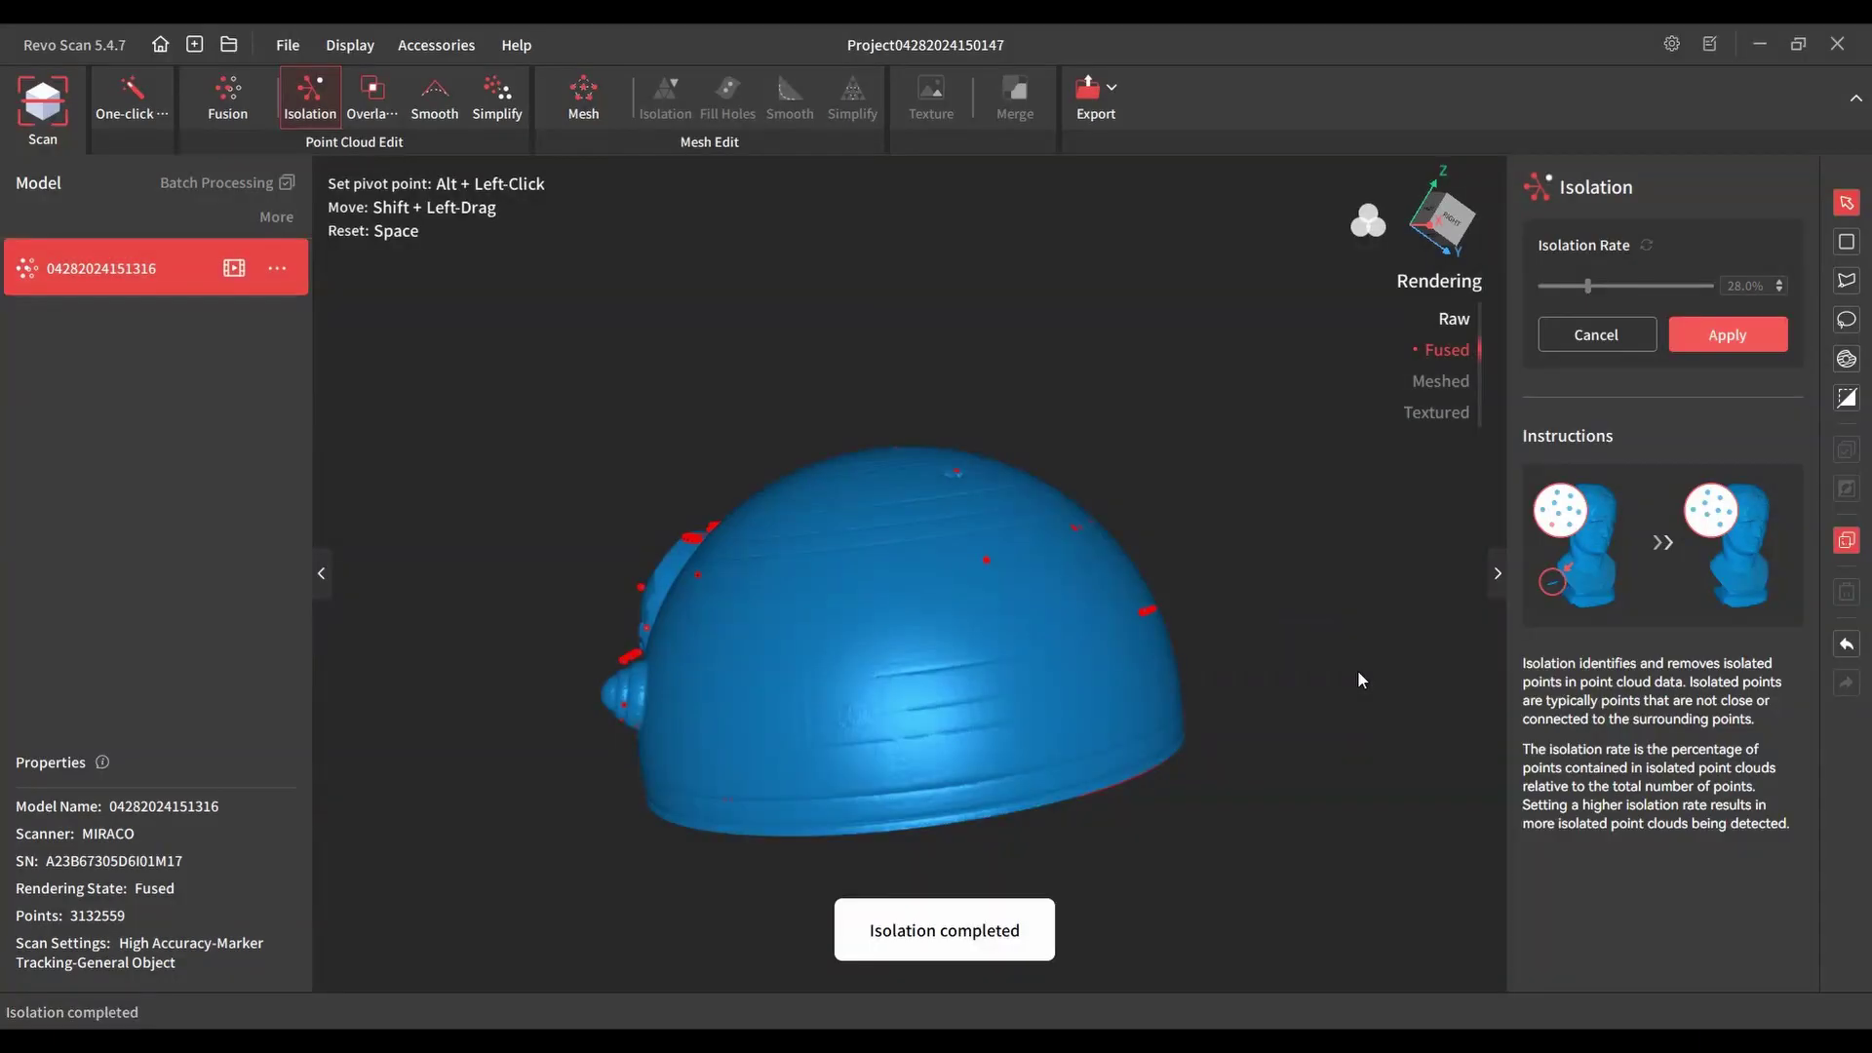
click(1734, 336)
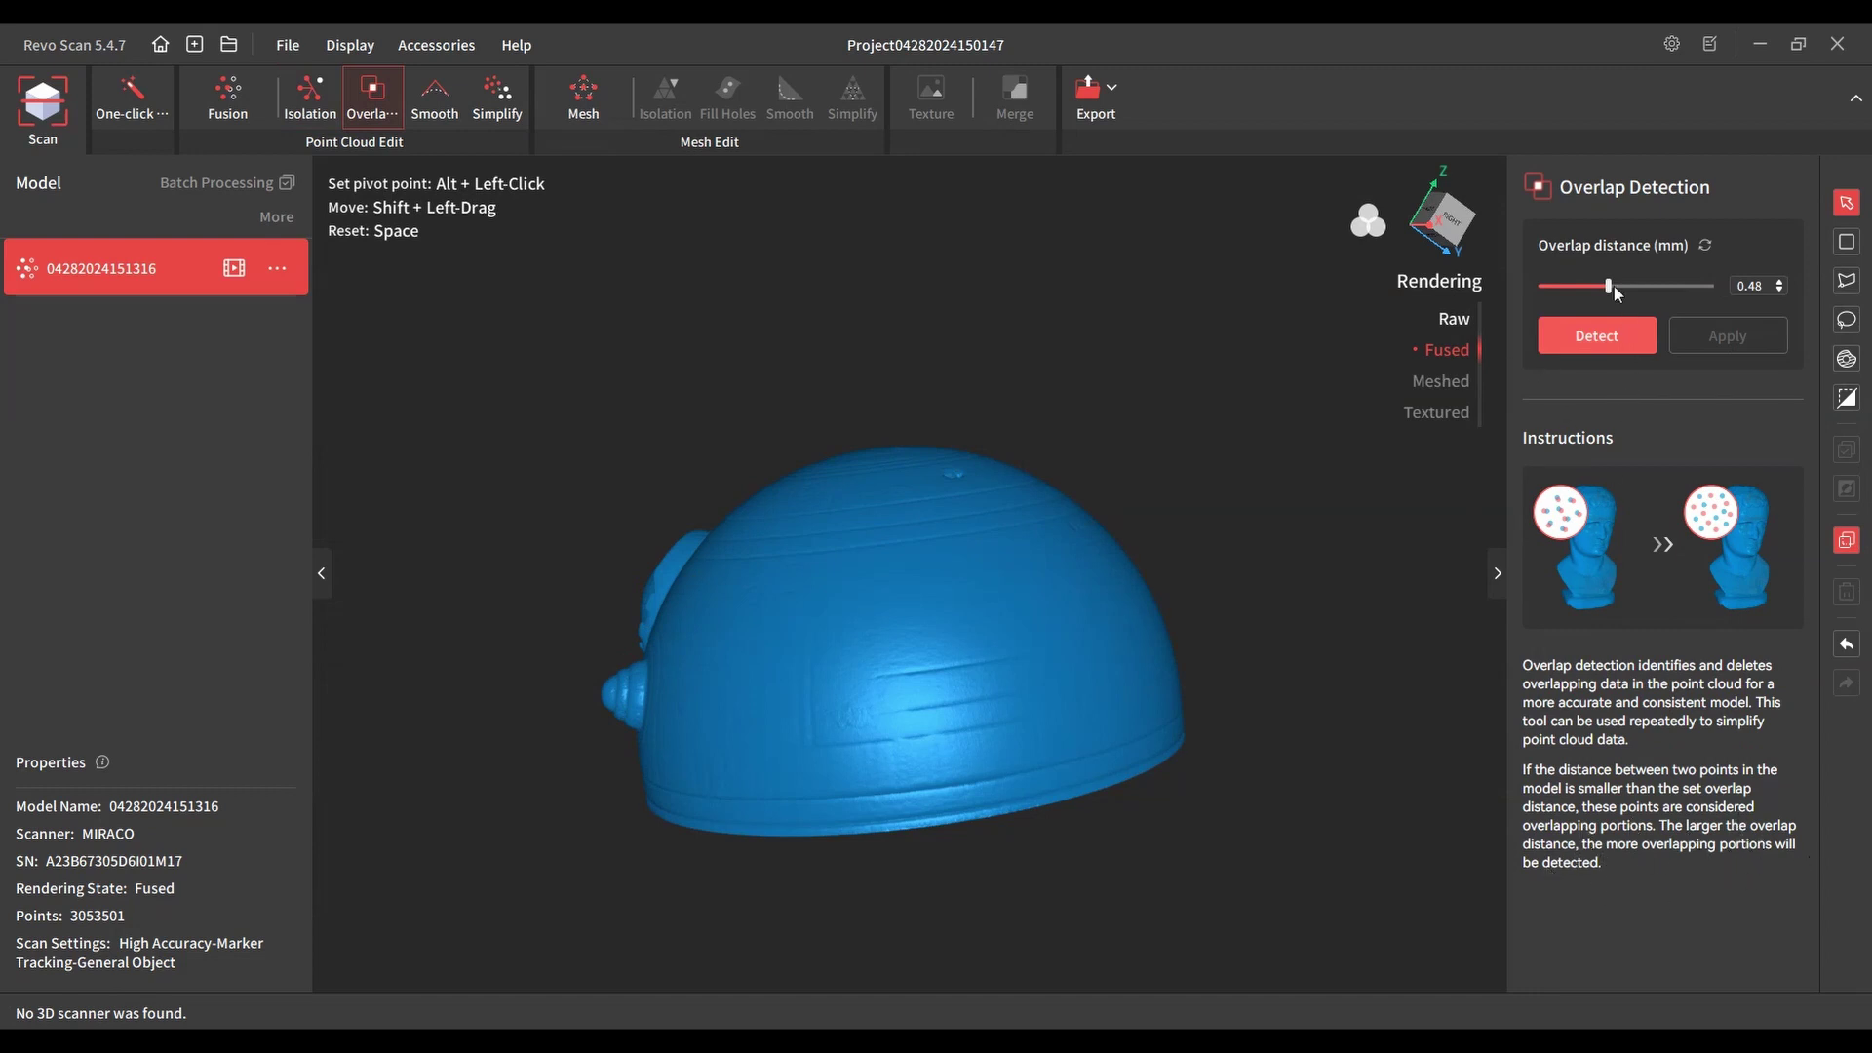
Detect overlapping points with an overlap distance of 0.86 mm and remove them from the point cloud.
drag(1611, 285, 1663, 289)
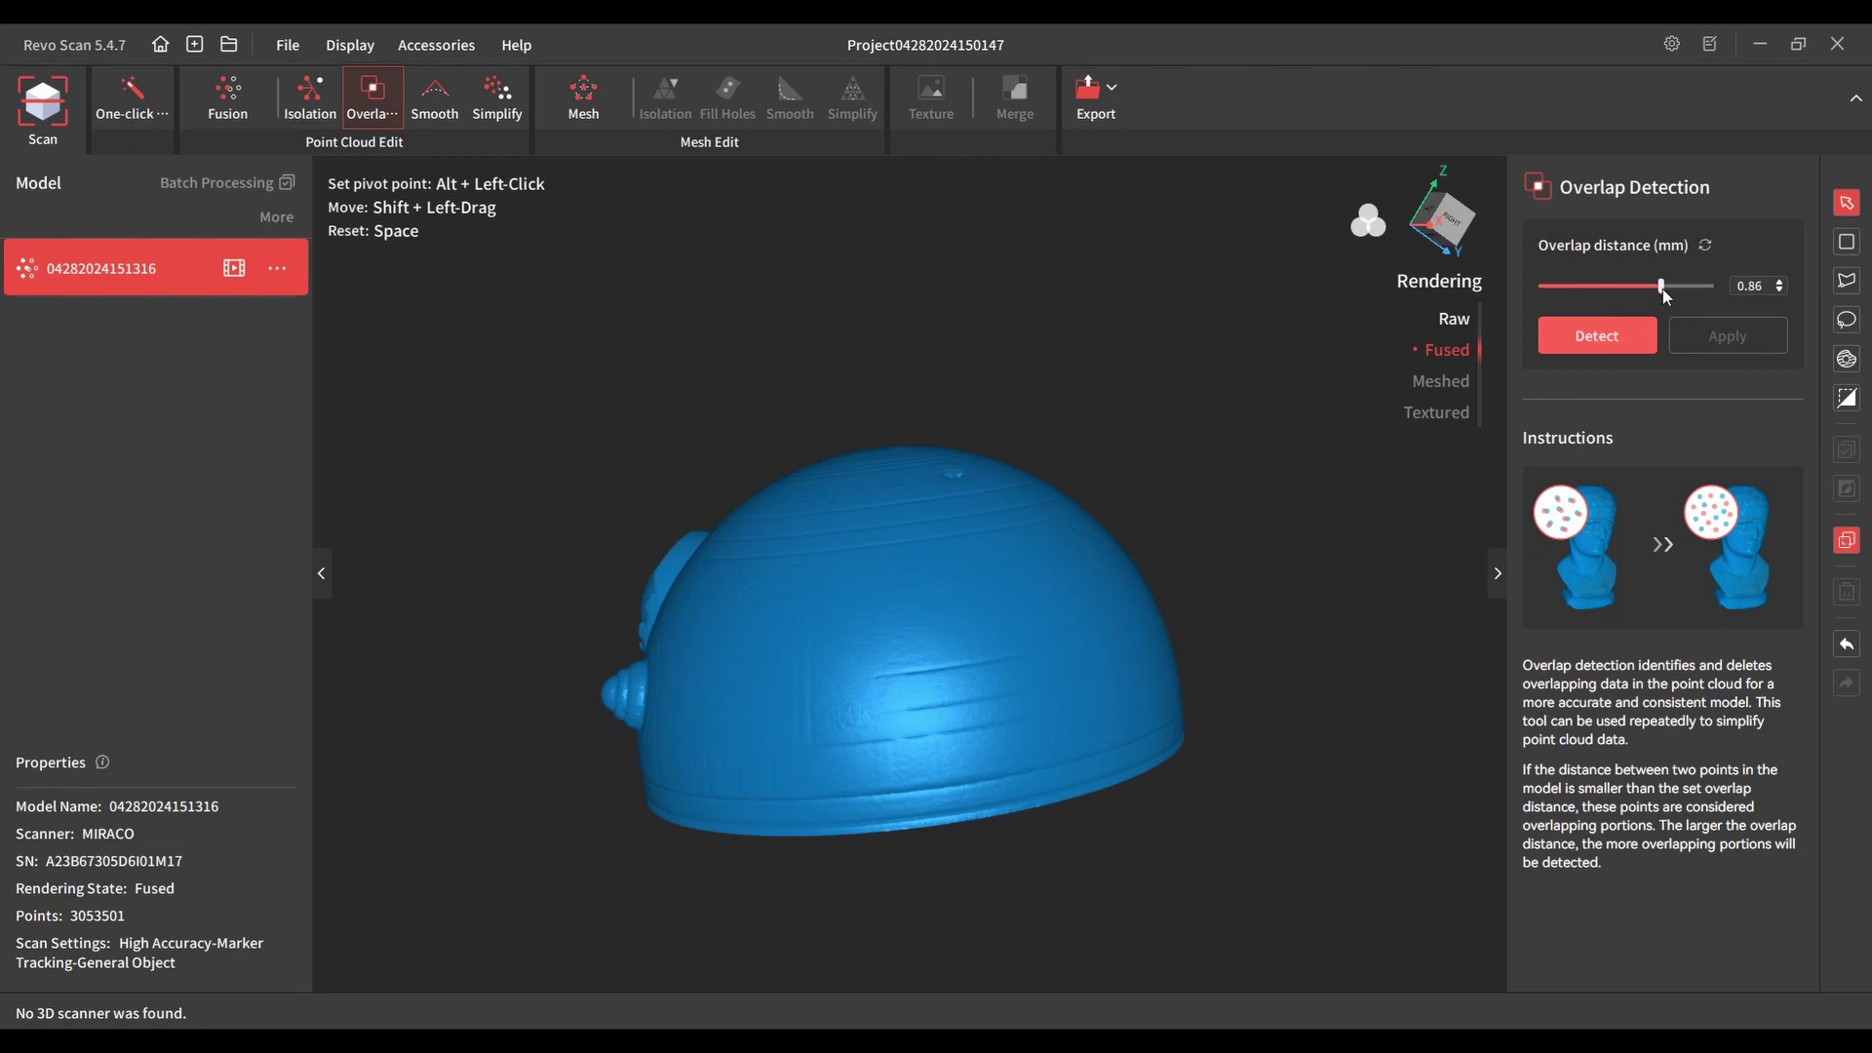
click(1623, 344)
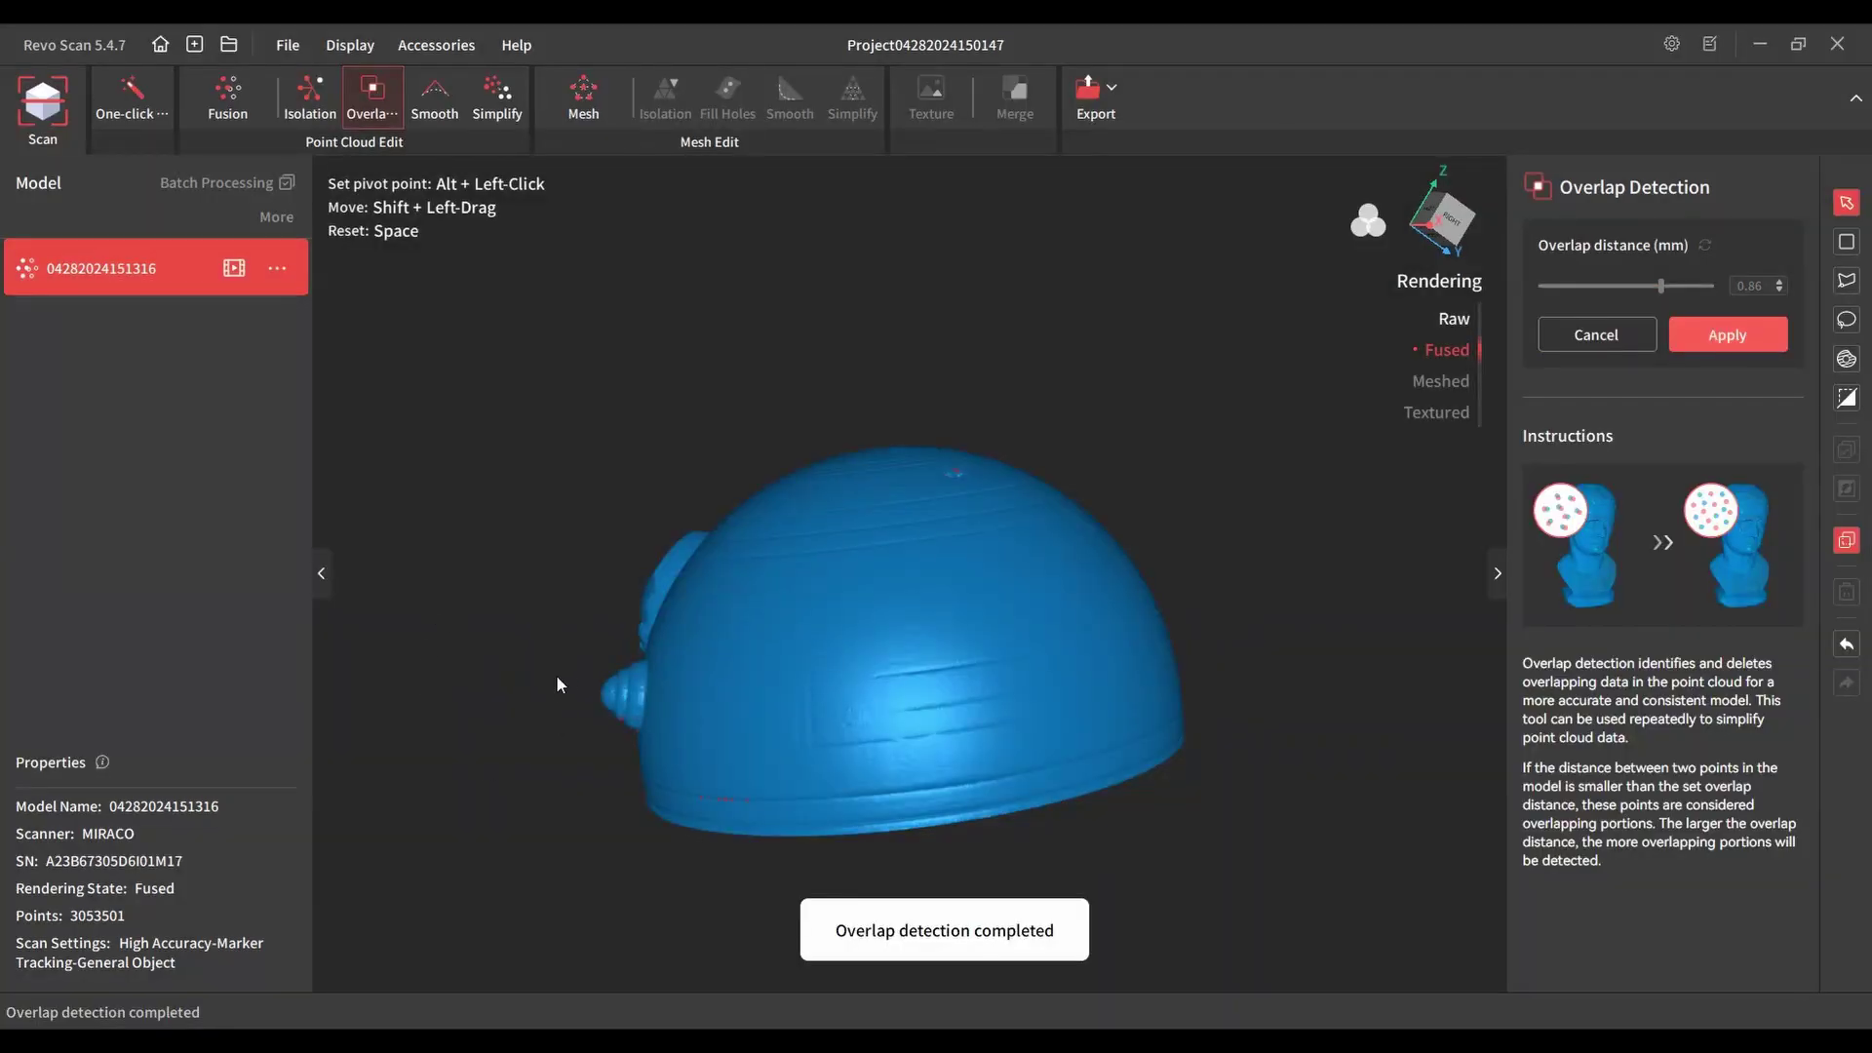
drag(558, 682, 1060, 494)
click(1750, 334)
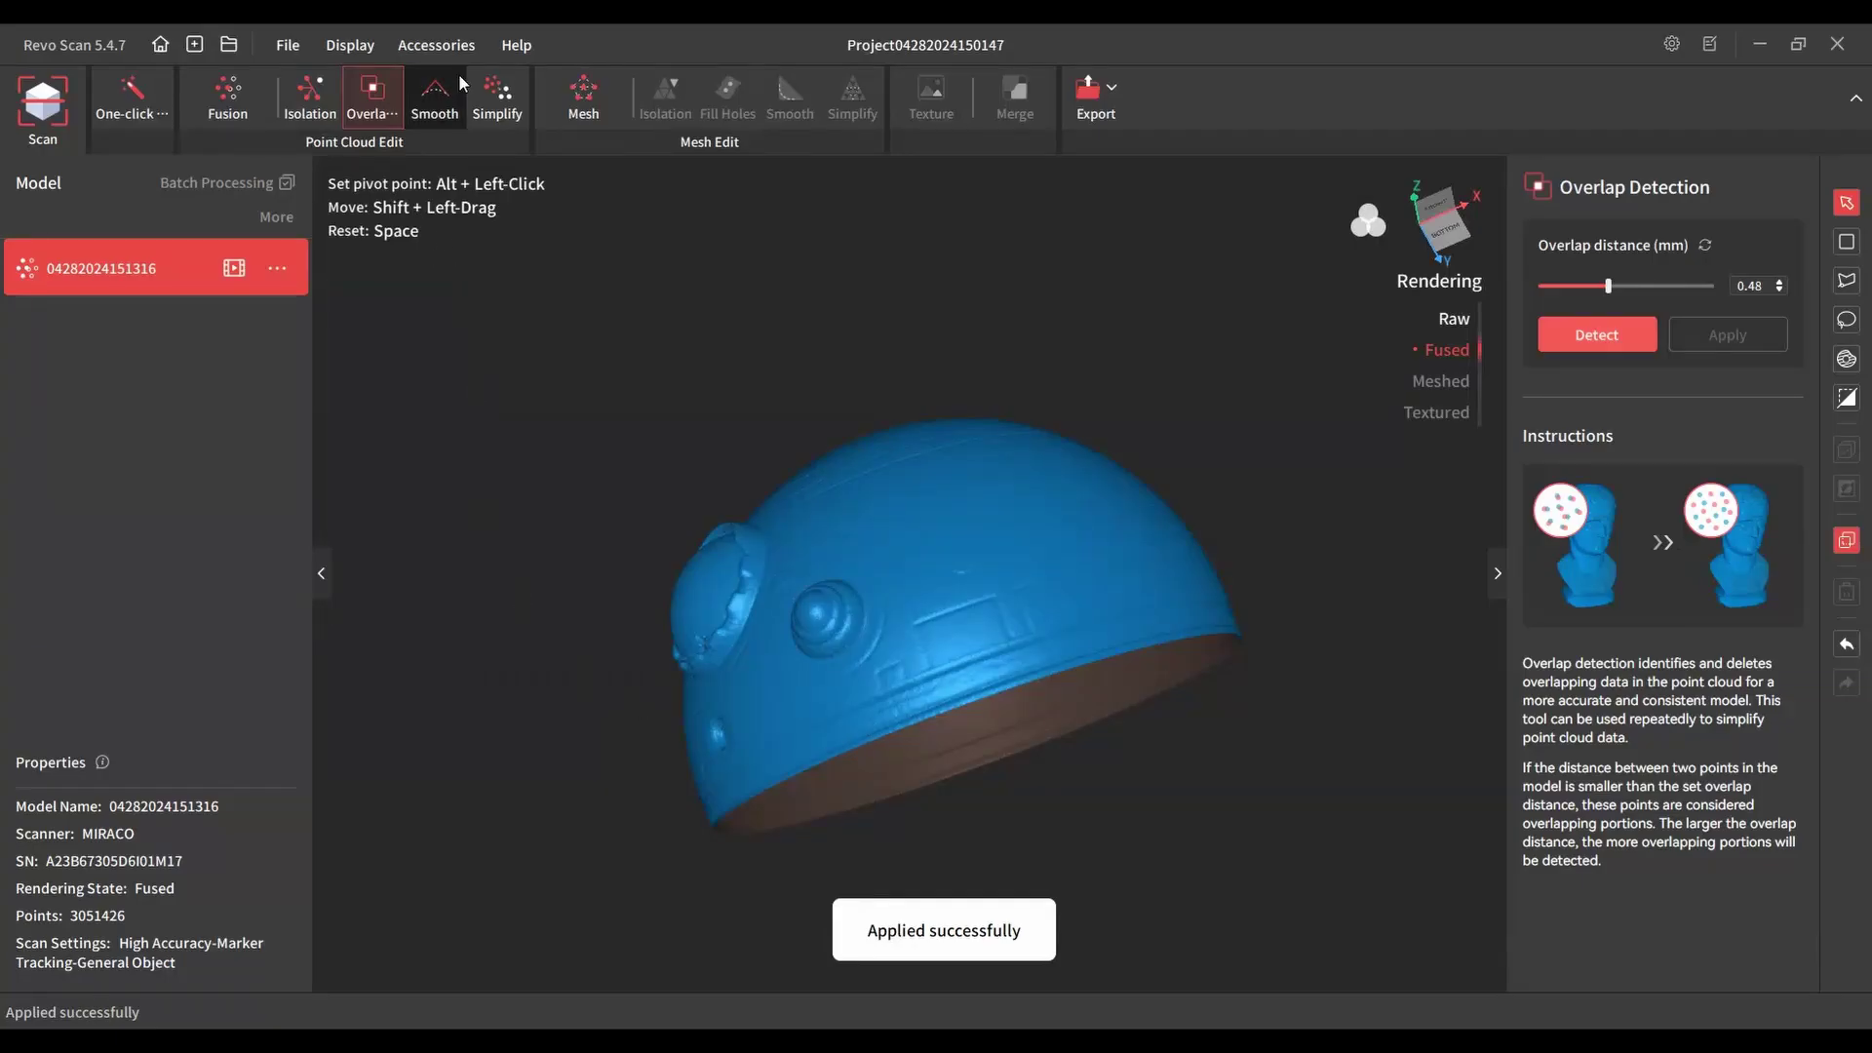
Smooth the point cloud with strength 12 and 10 repetitions, and inspect the droid head's surface.
click(441, 107)
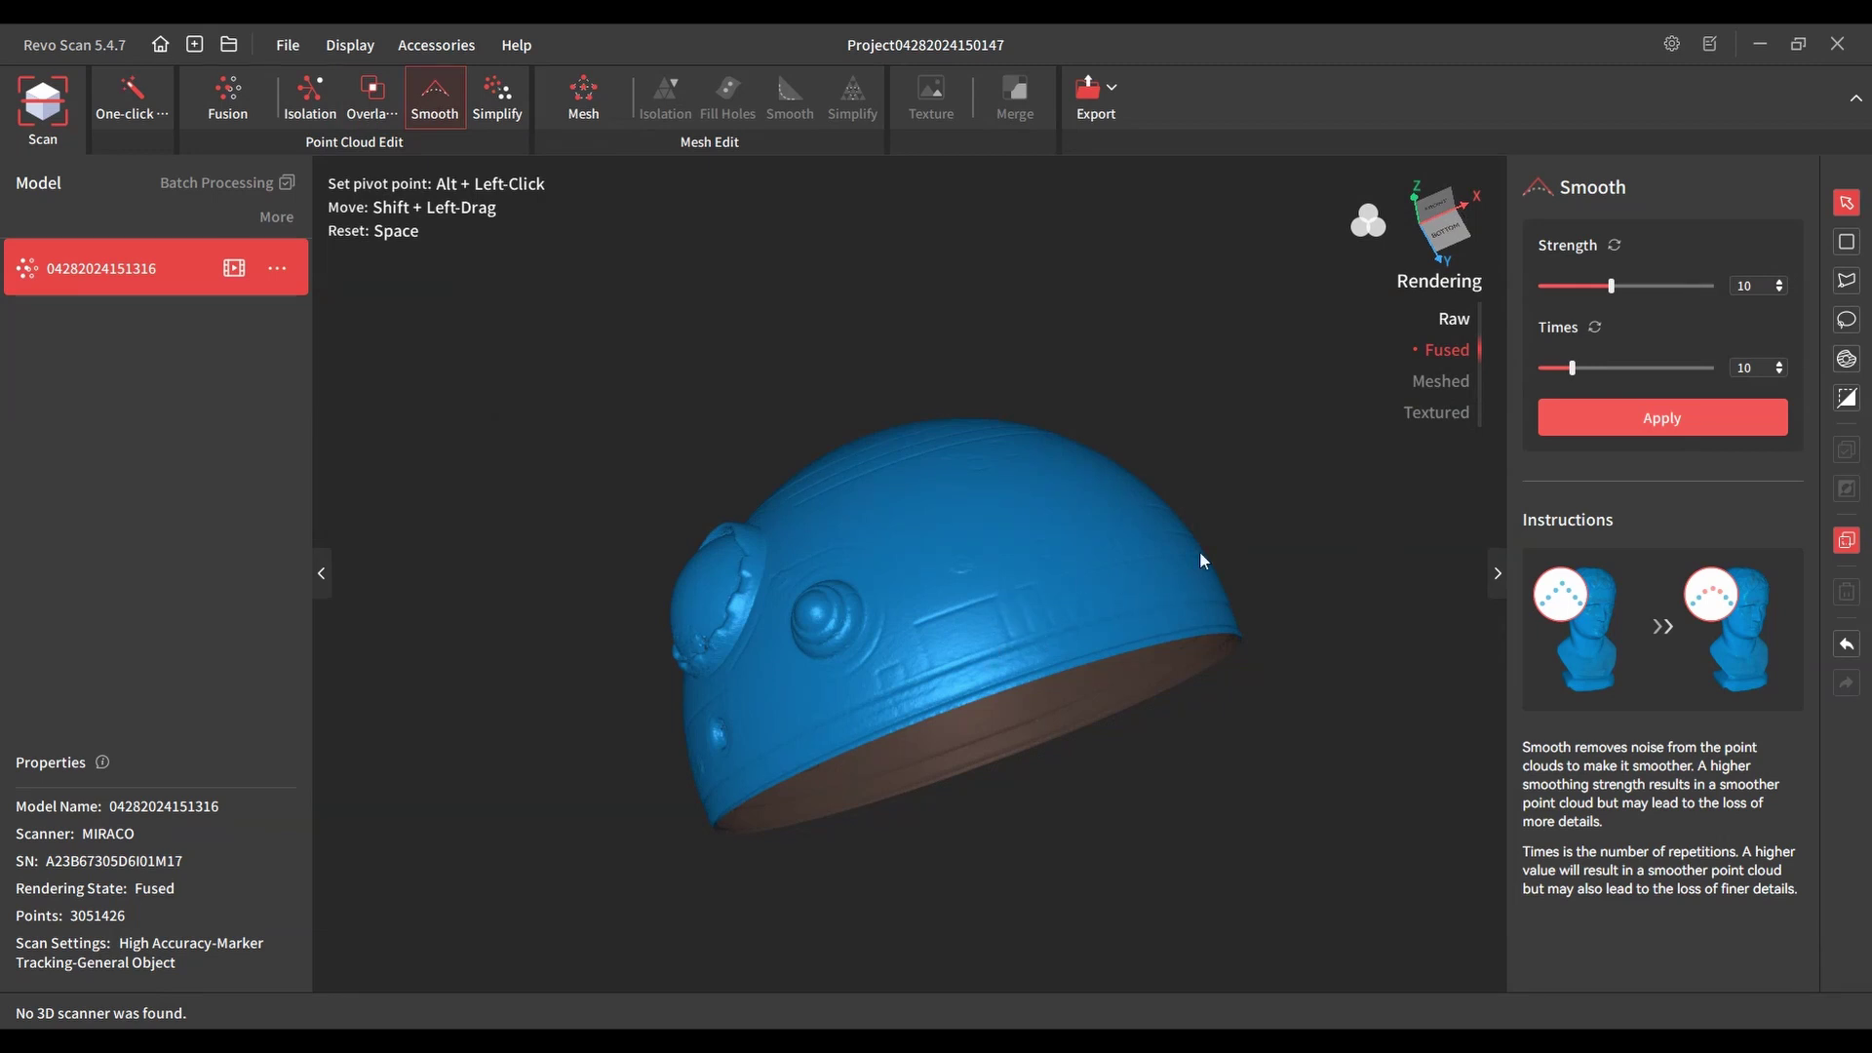
drag(1225, 495, 1112, 600)
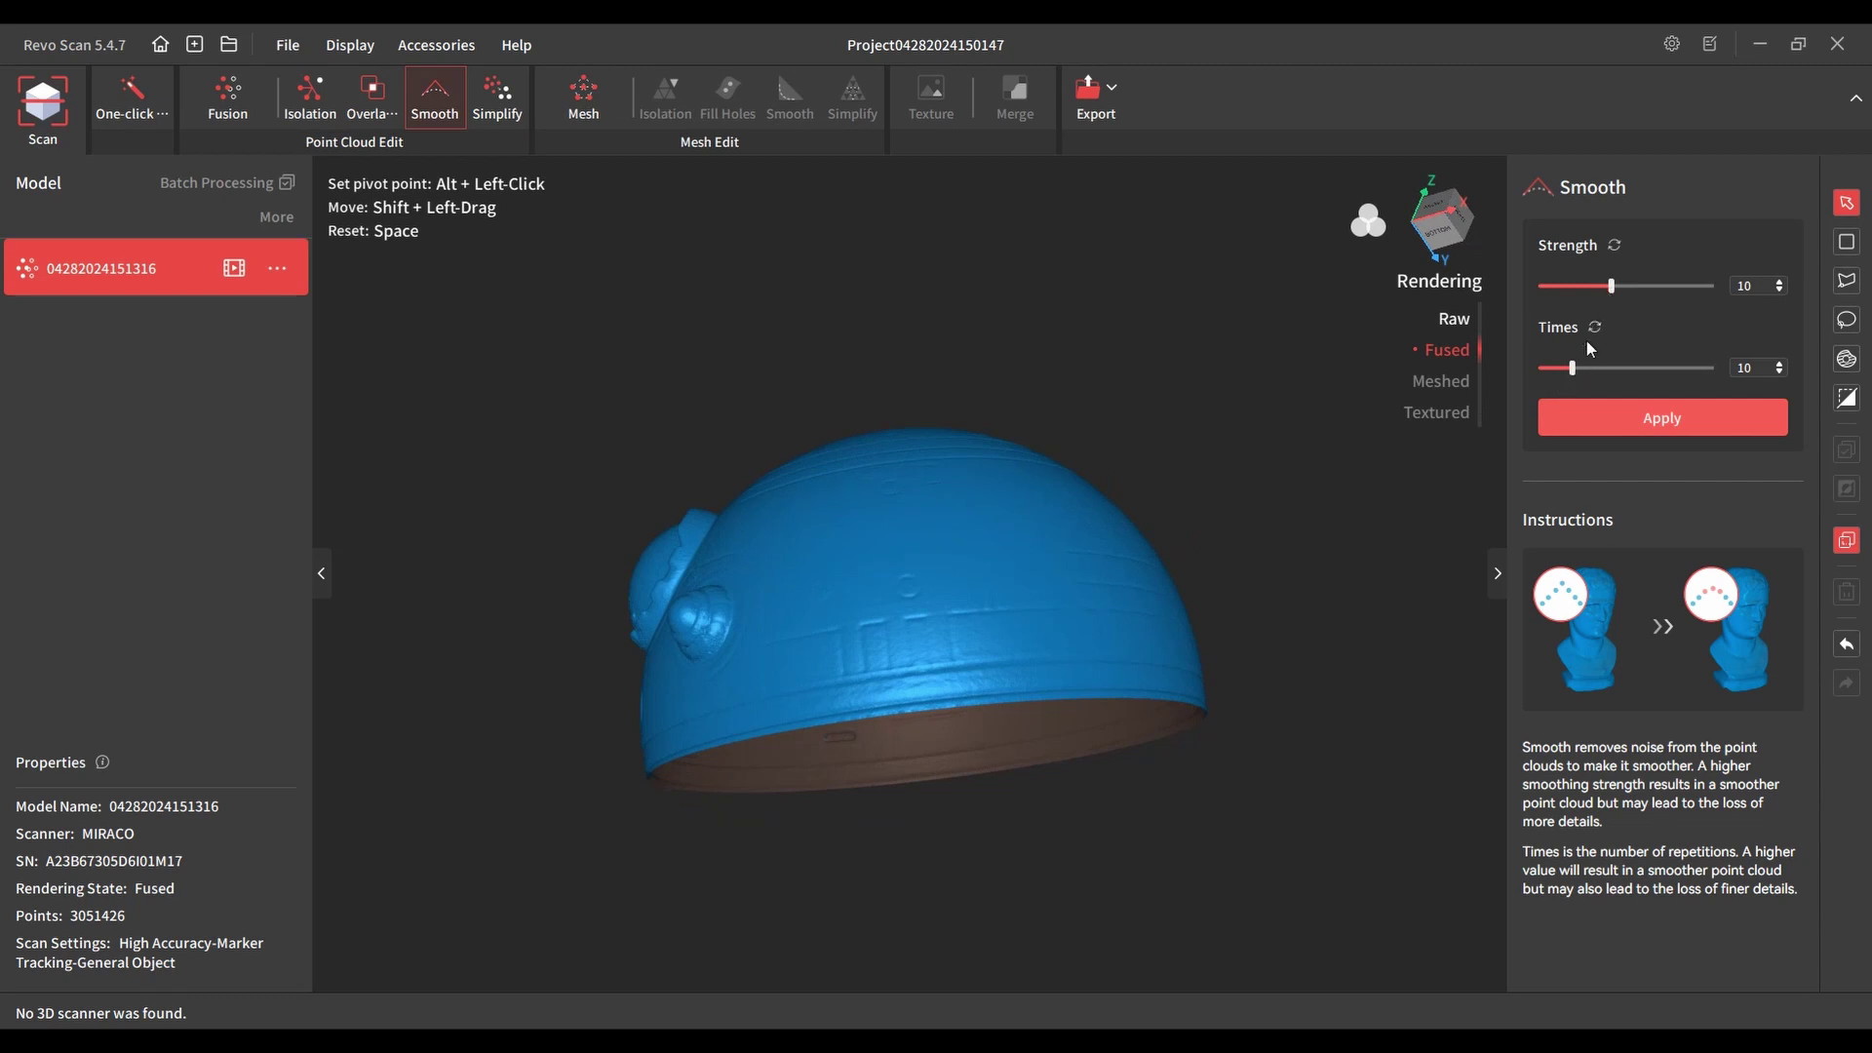
drag(1610, 289, 1626, 293)
click(1641, 413)
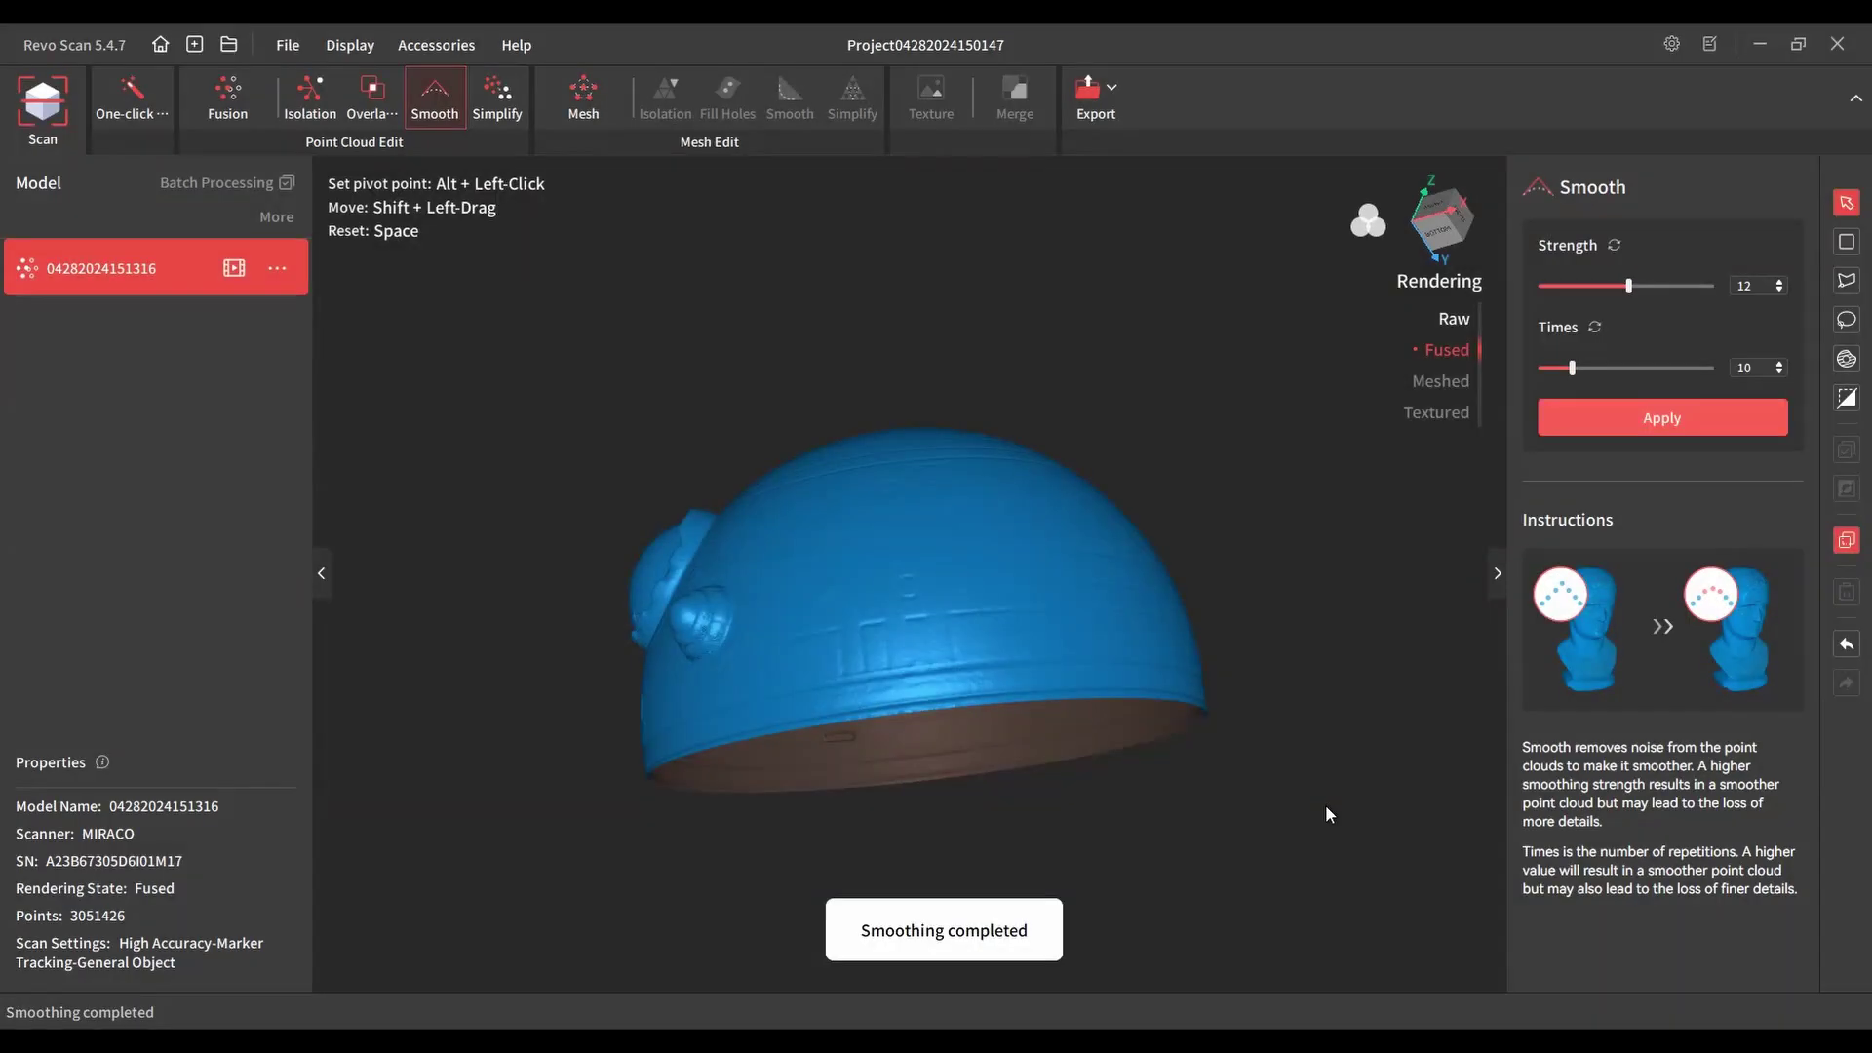
drag(1240, 722, 956, 616)
drag(871, 312, 968, 353)
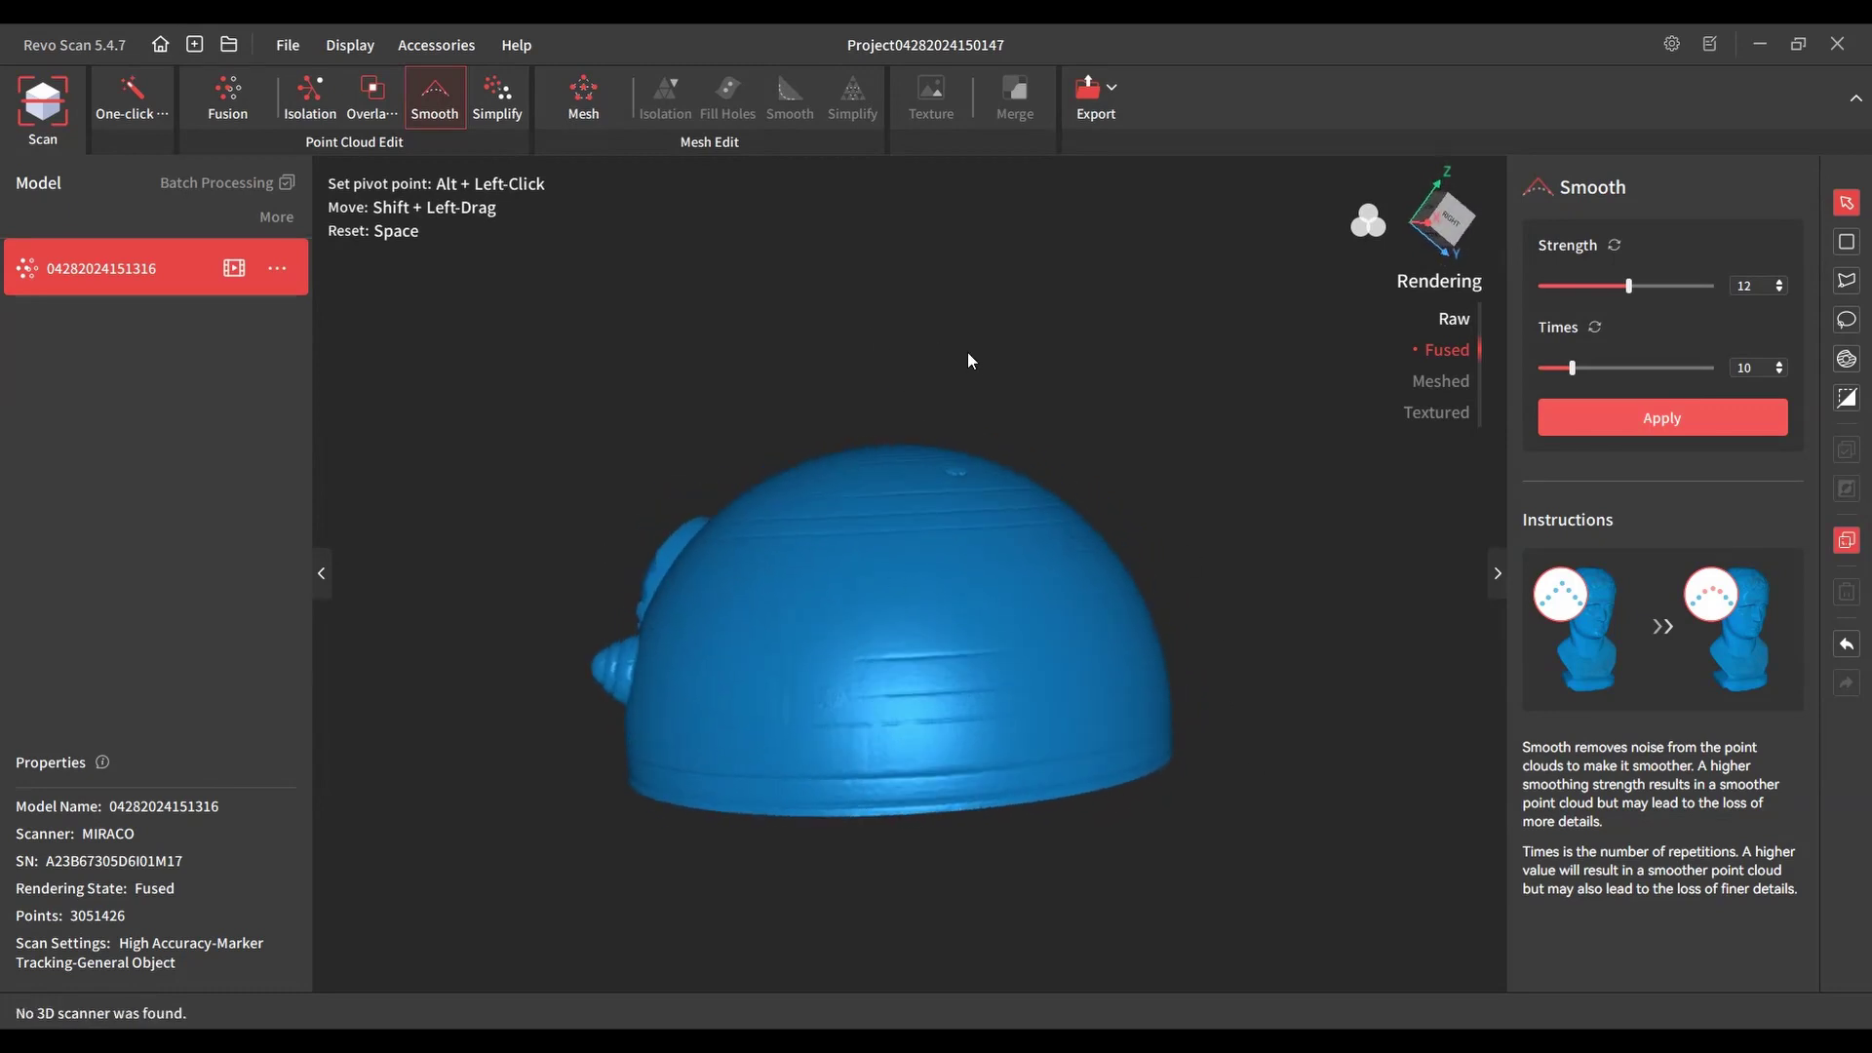
Simplify the point cloud with Uniform downsampling at a 40% ratio.
click(488, 93)
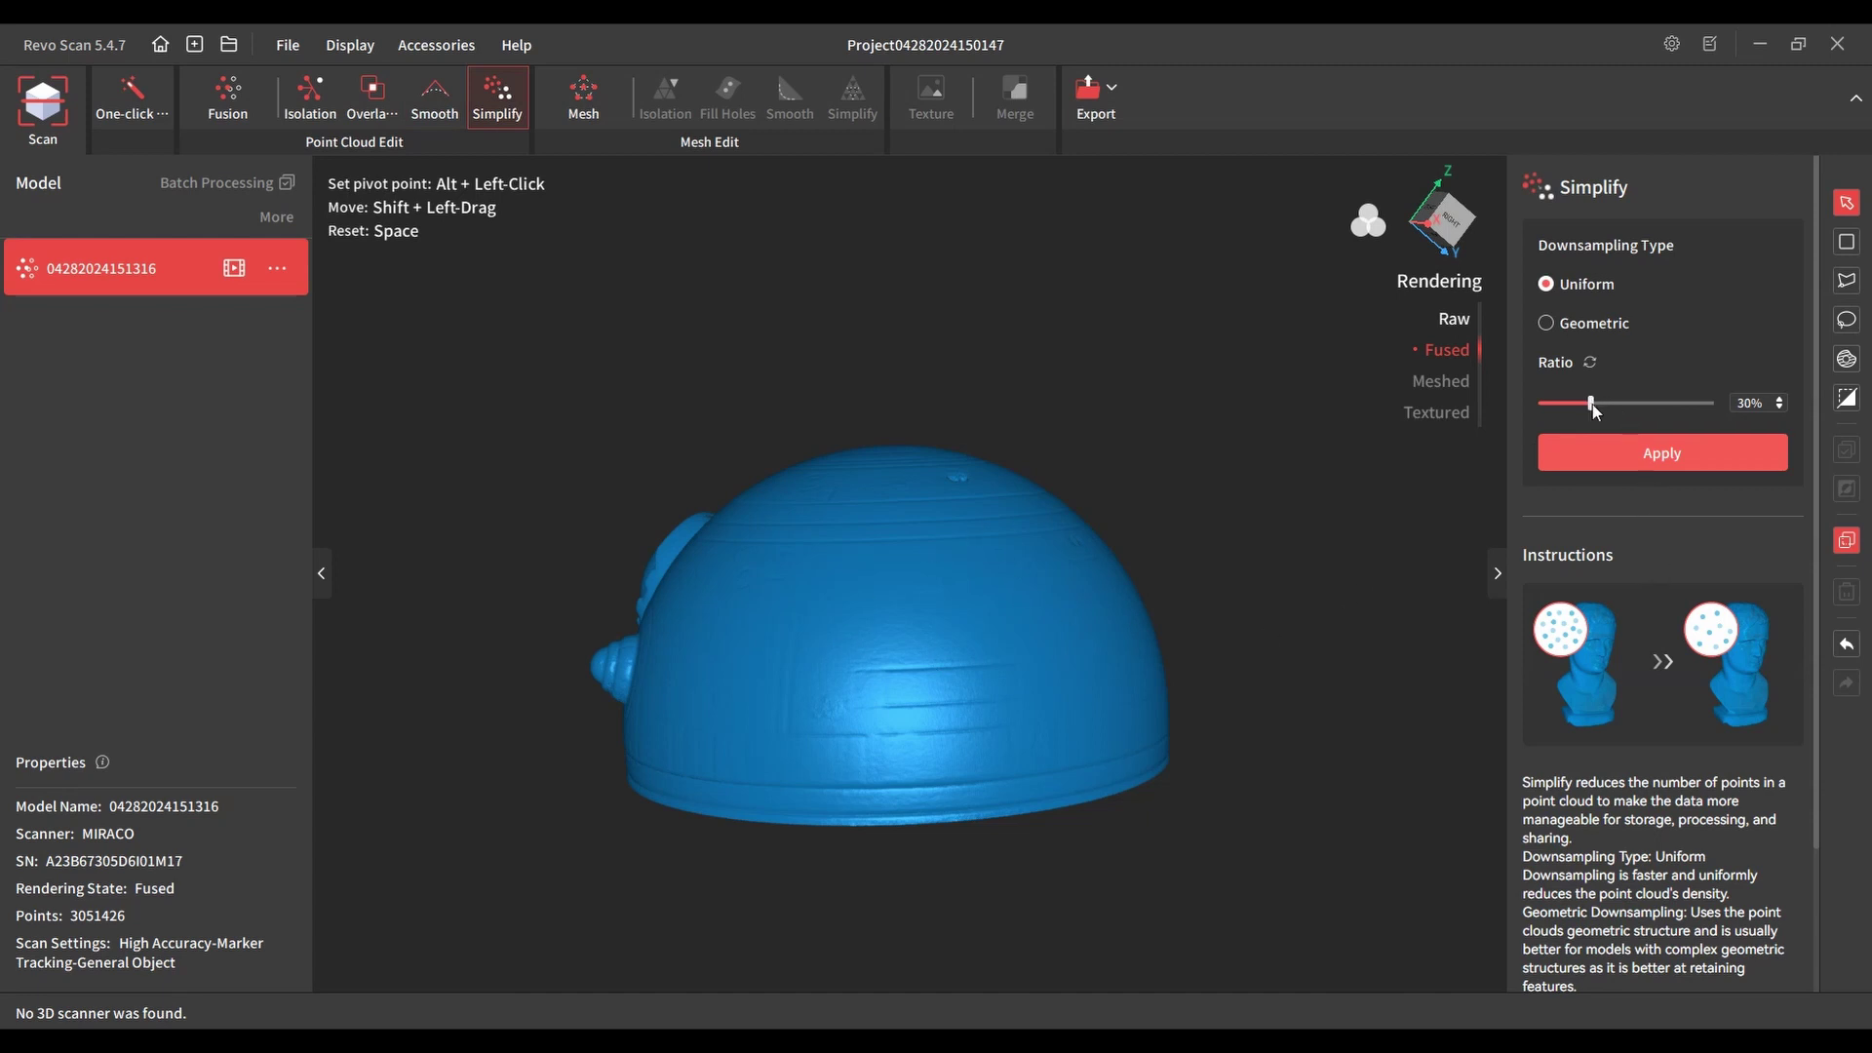
click(1626, 454)
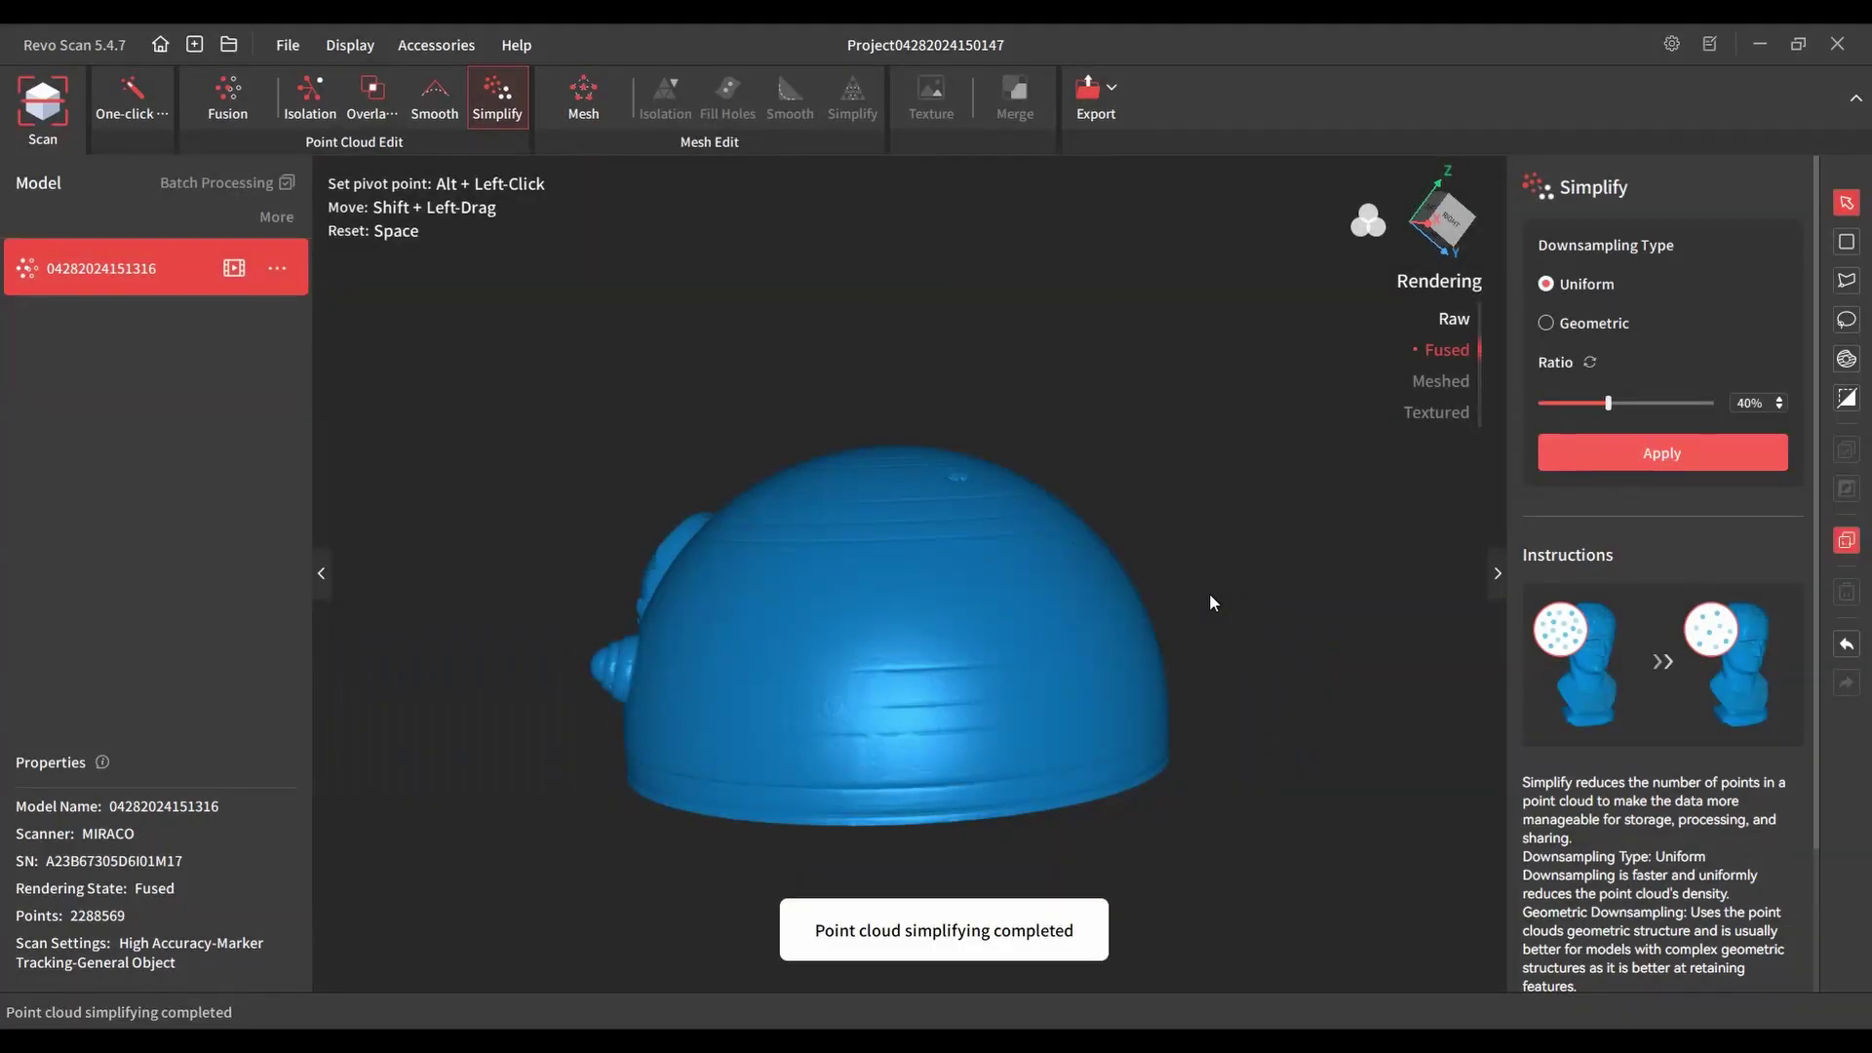
drag(971, 586, 919, 645)
scroll(914, 659, up, 5)
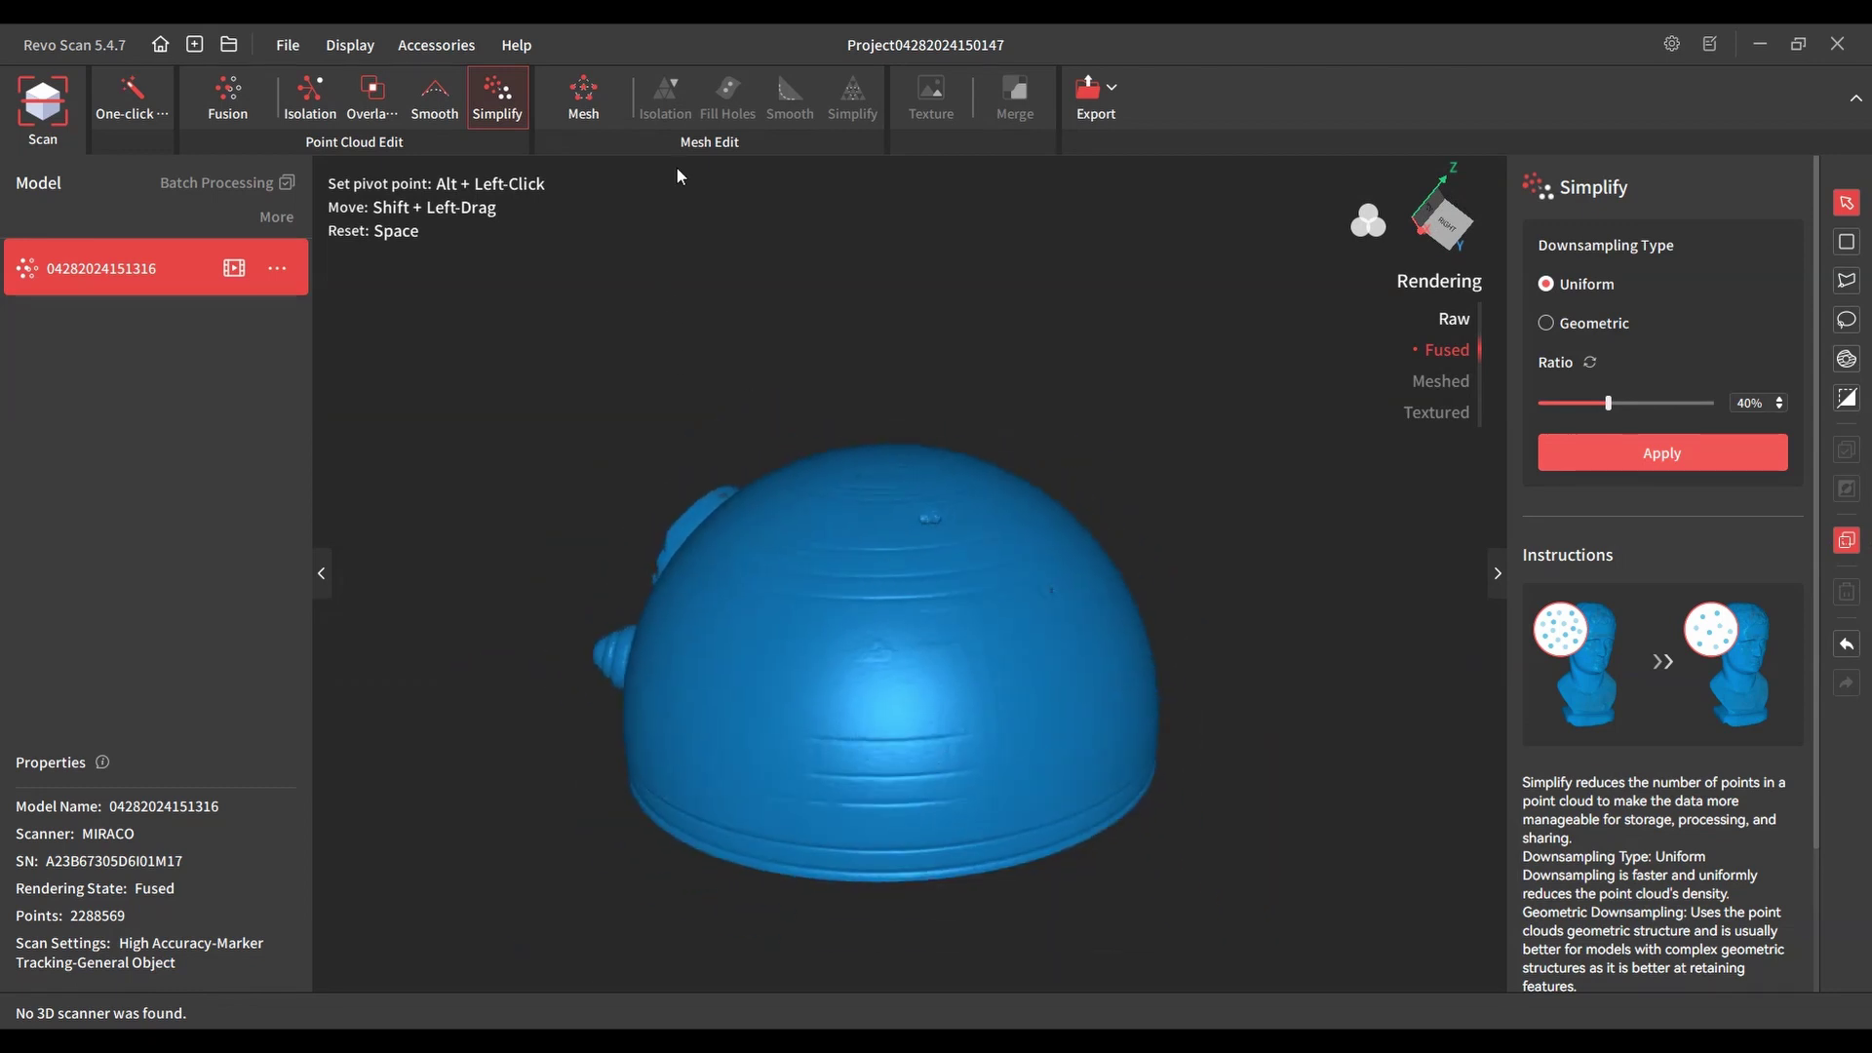
Mesh the point cloud at quality 7.0 with automatic hole filling enabled at a 30% ratio.
click(584, 97)
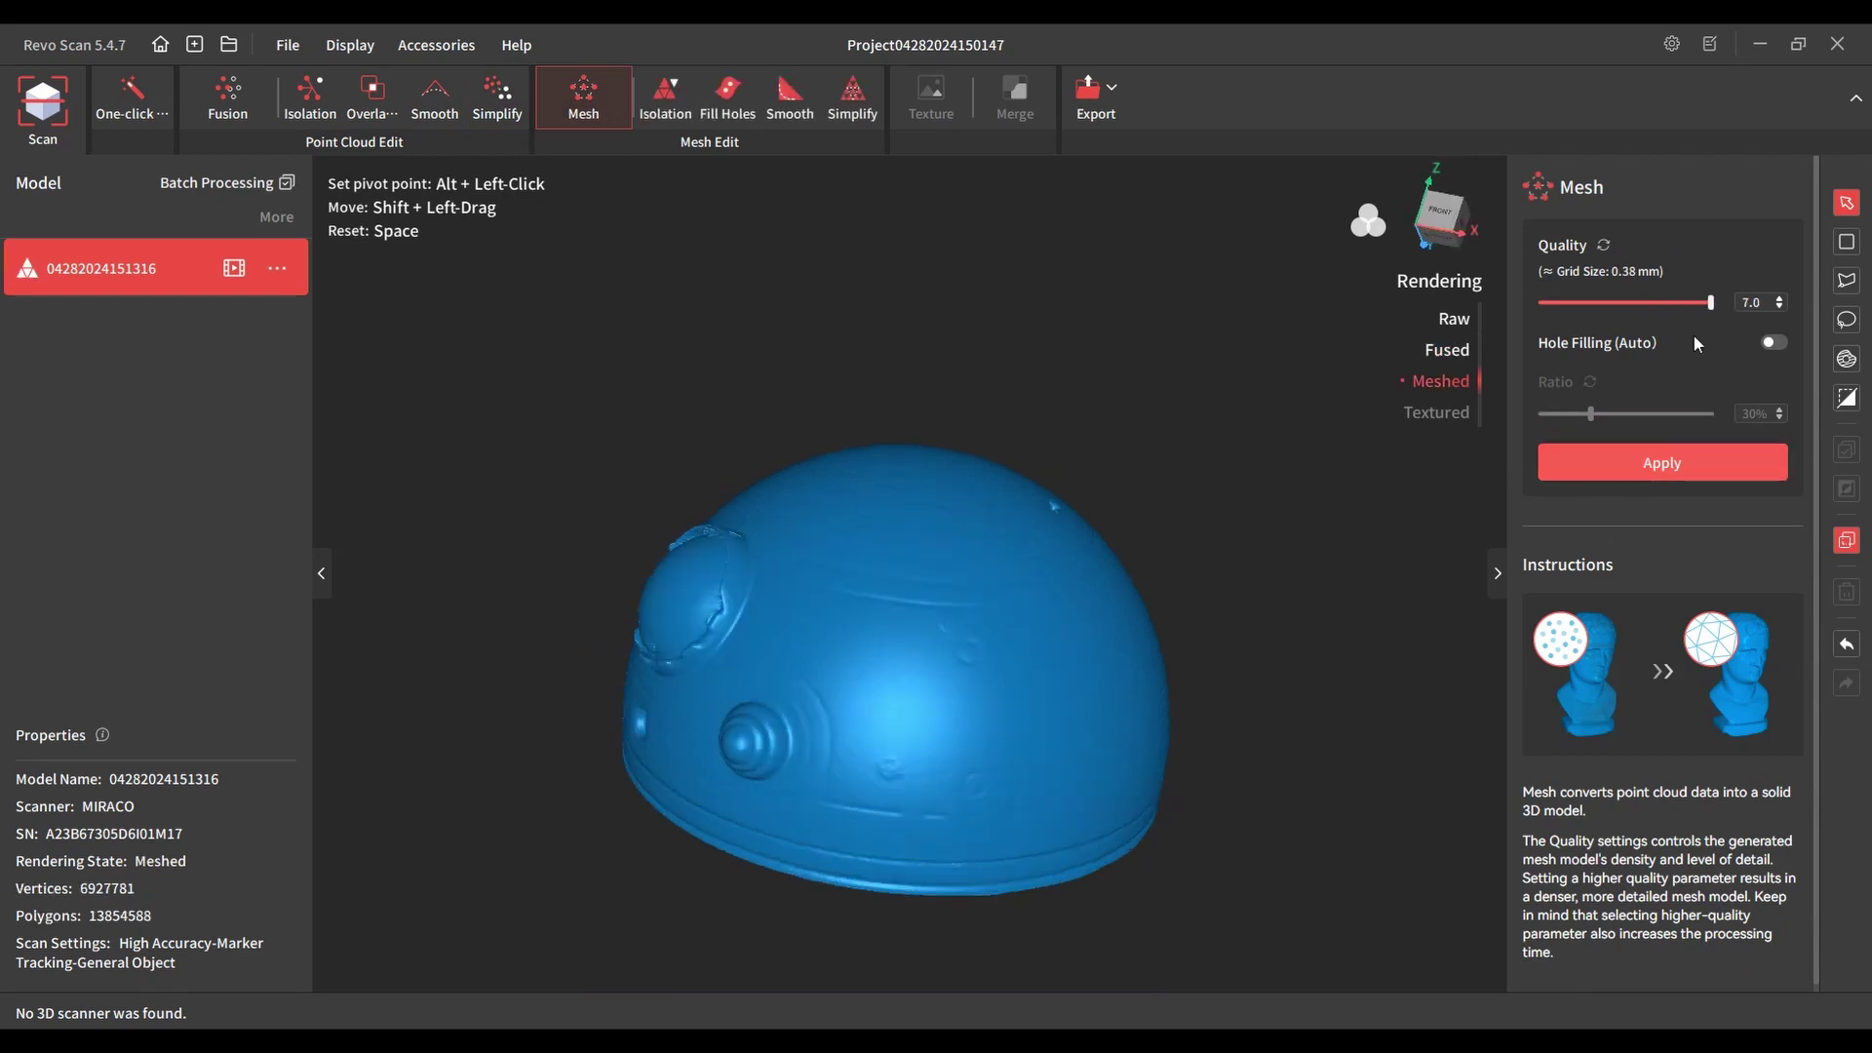
click(1771, 341)
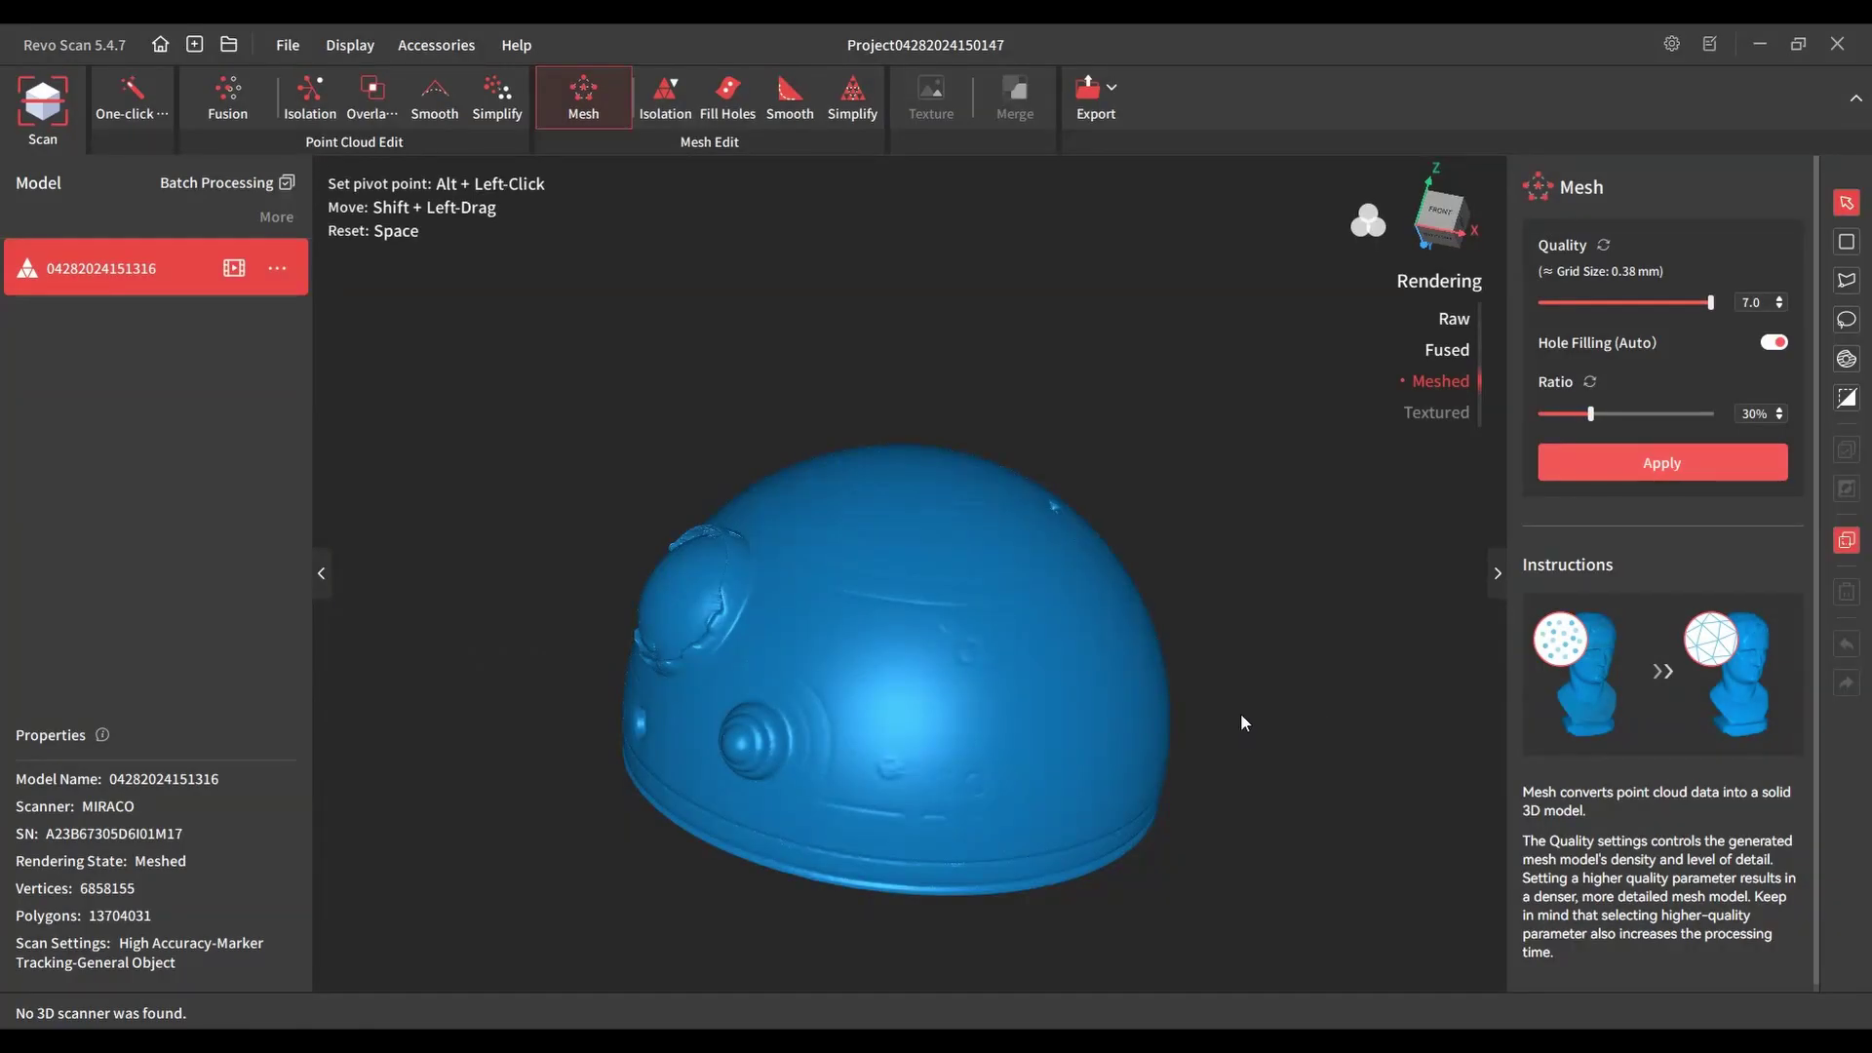
drag(1255, 684, 1112, 556)
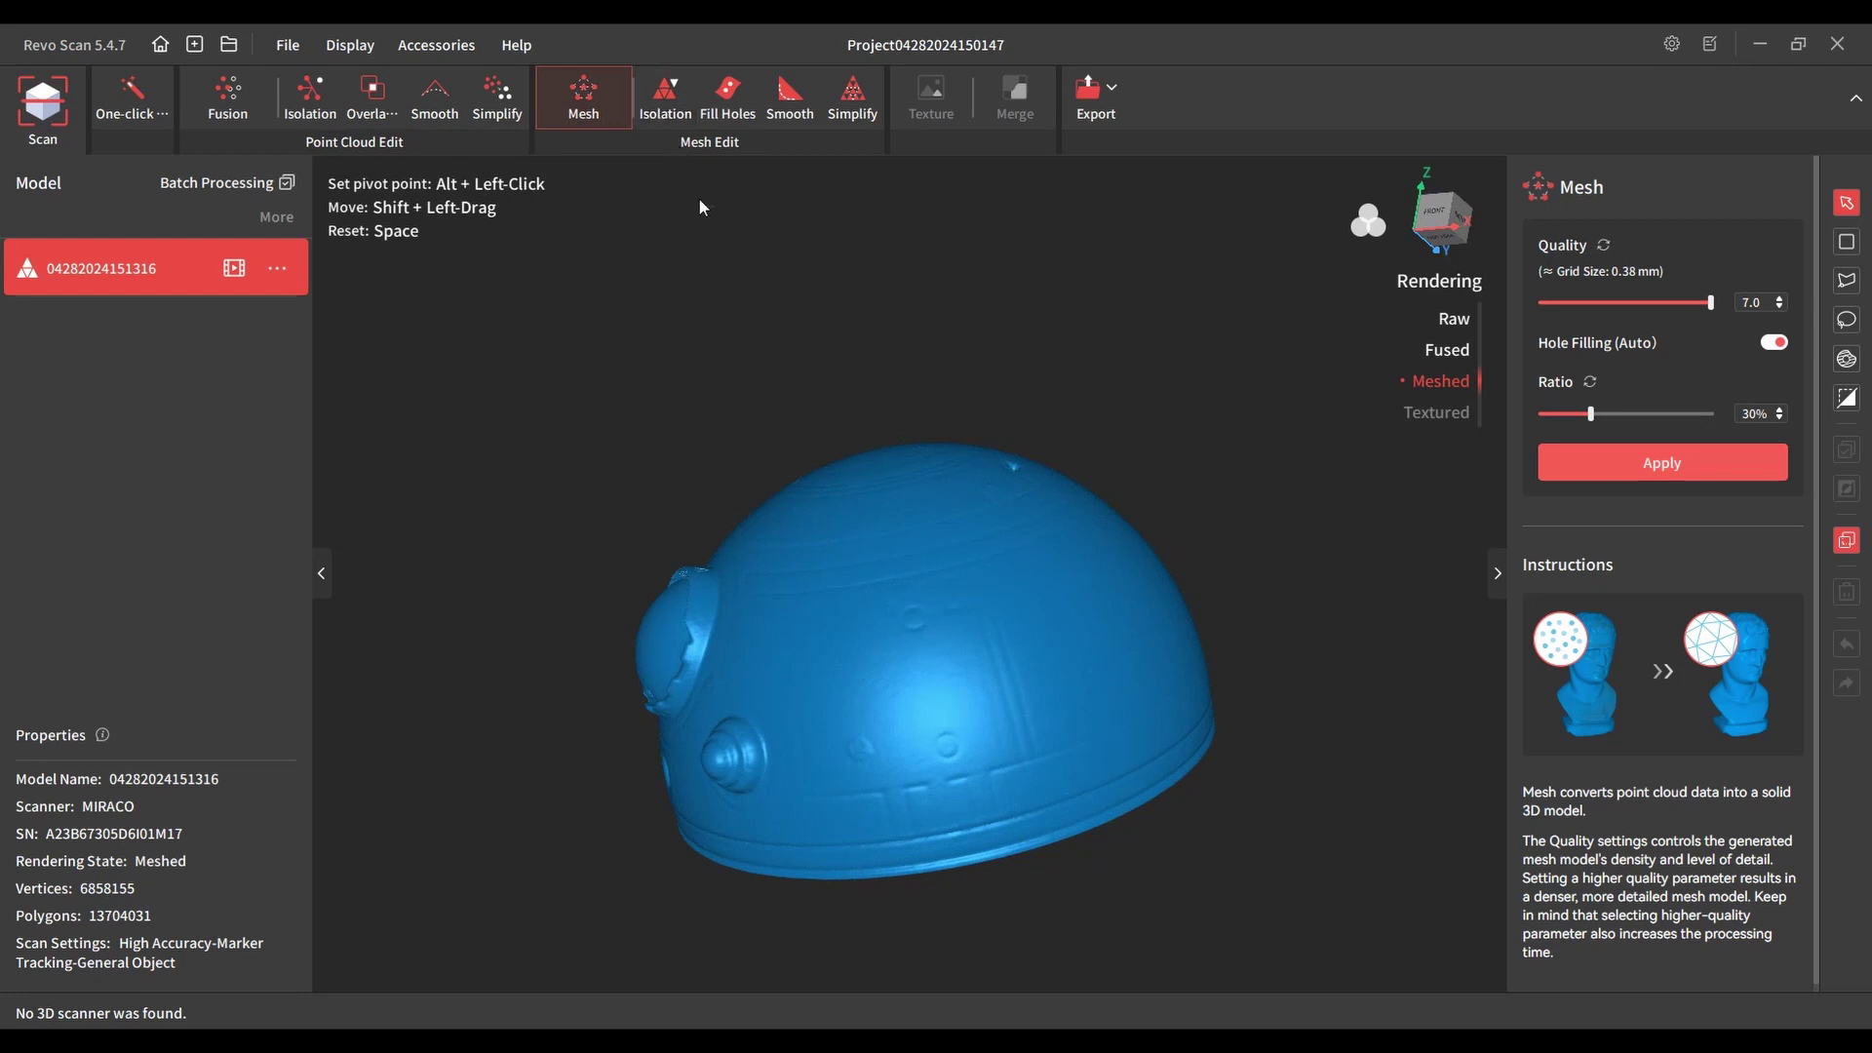
Detect isolated parts of the droid head mesh at an isolation rate of 52.5%.
click(669, 101)
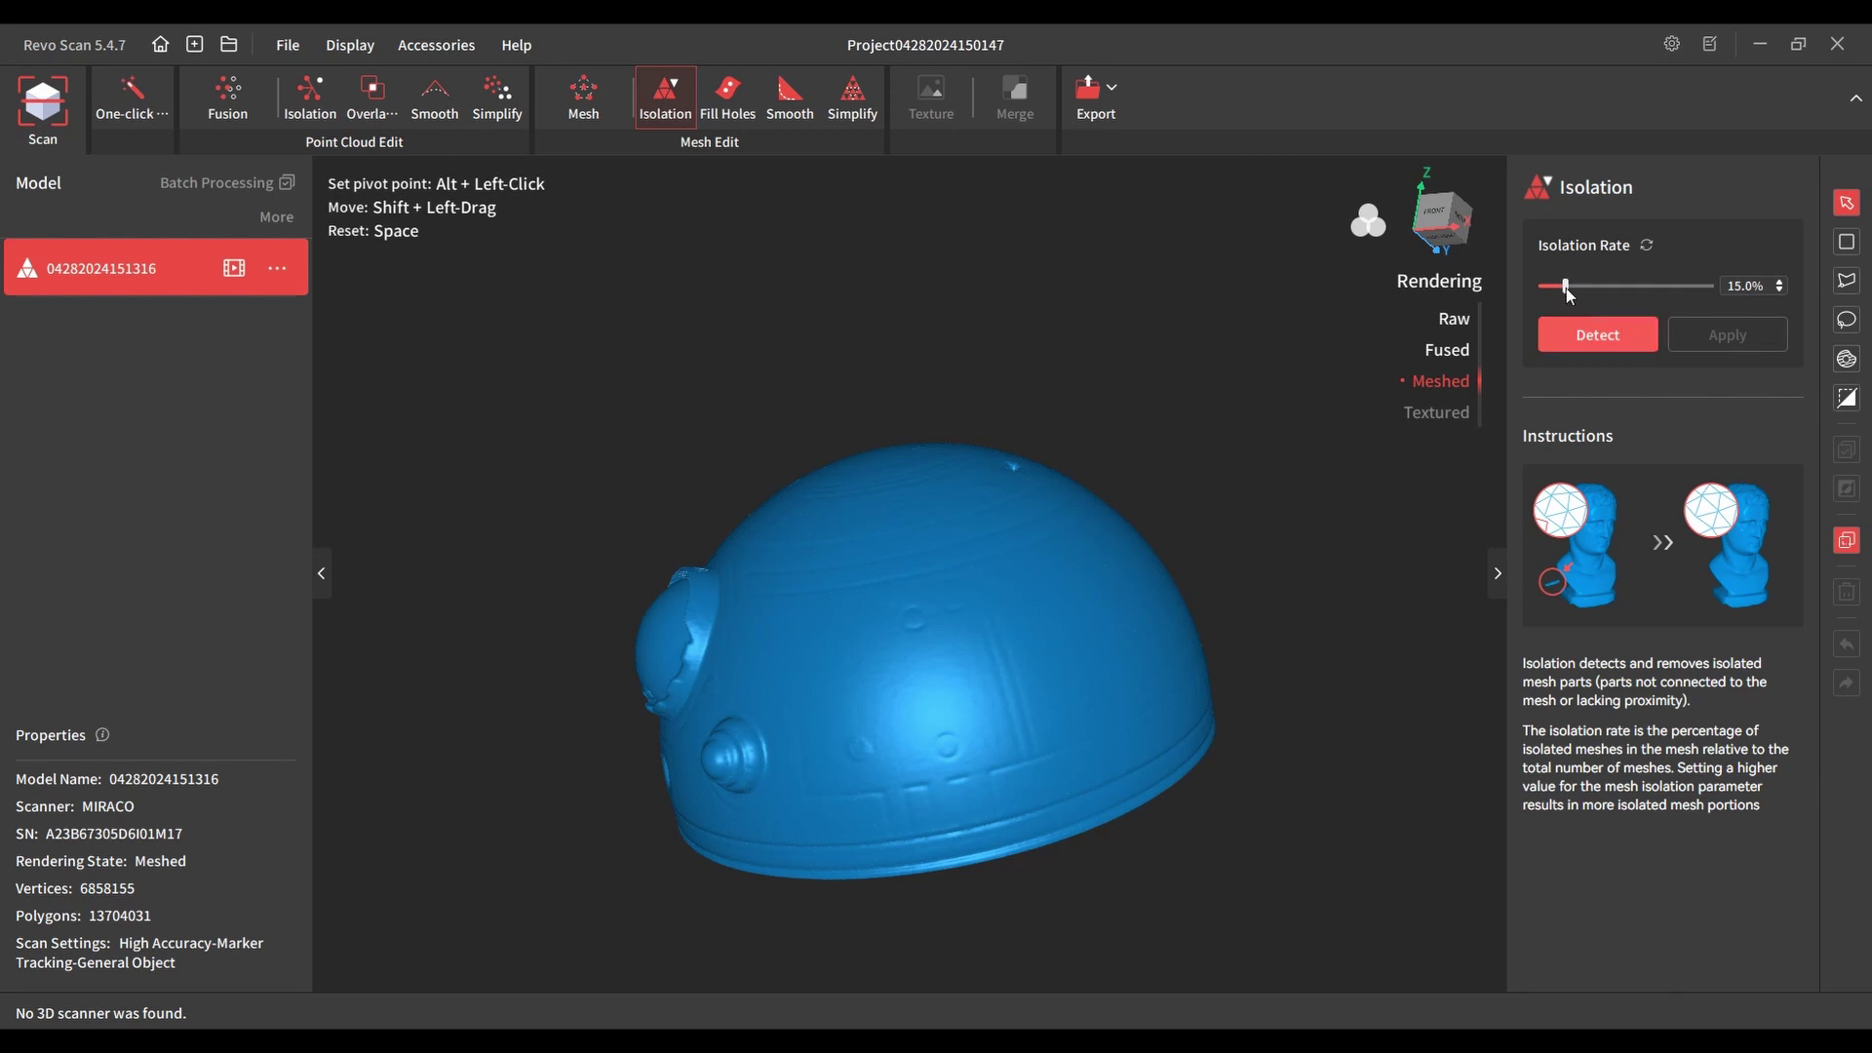
drag(1566, 287, 1630, 287)
click(1598, 335)
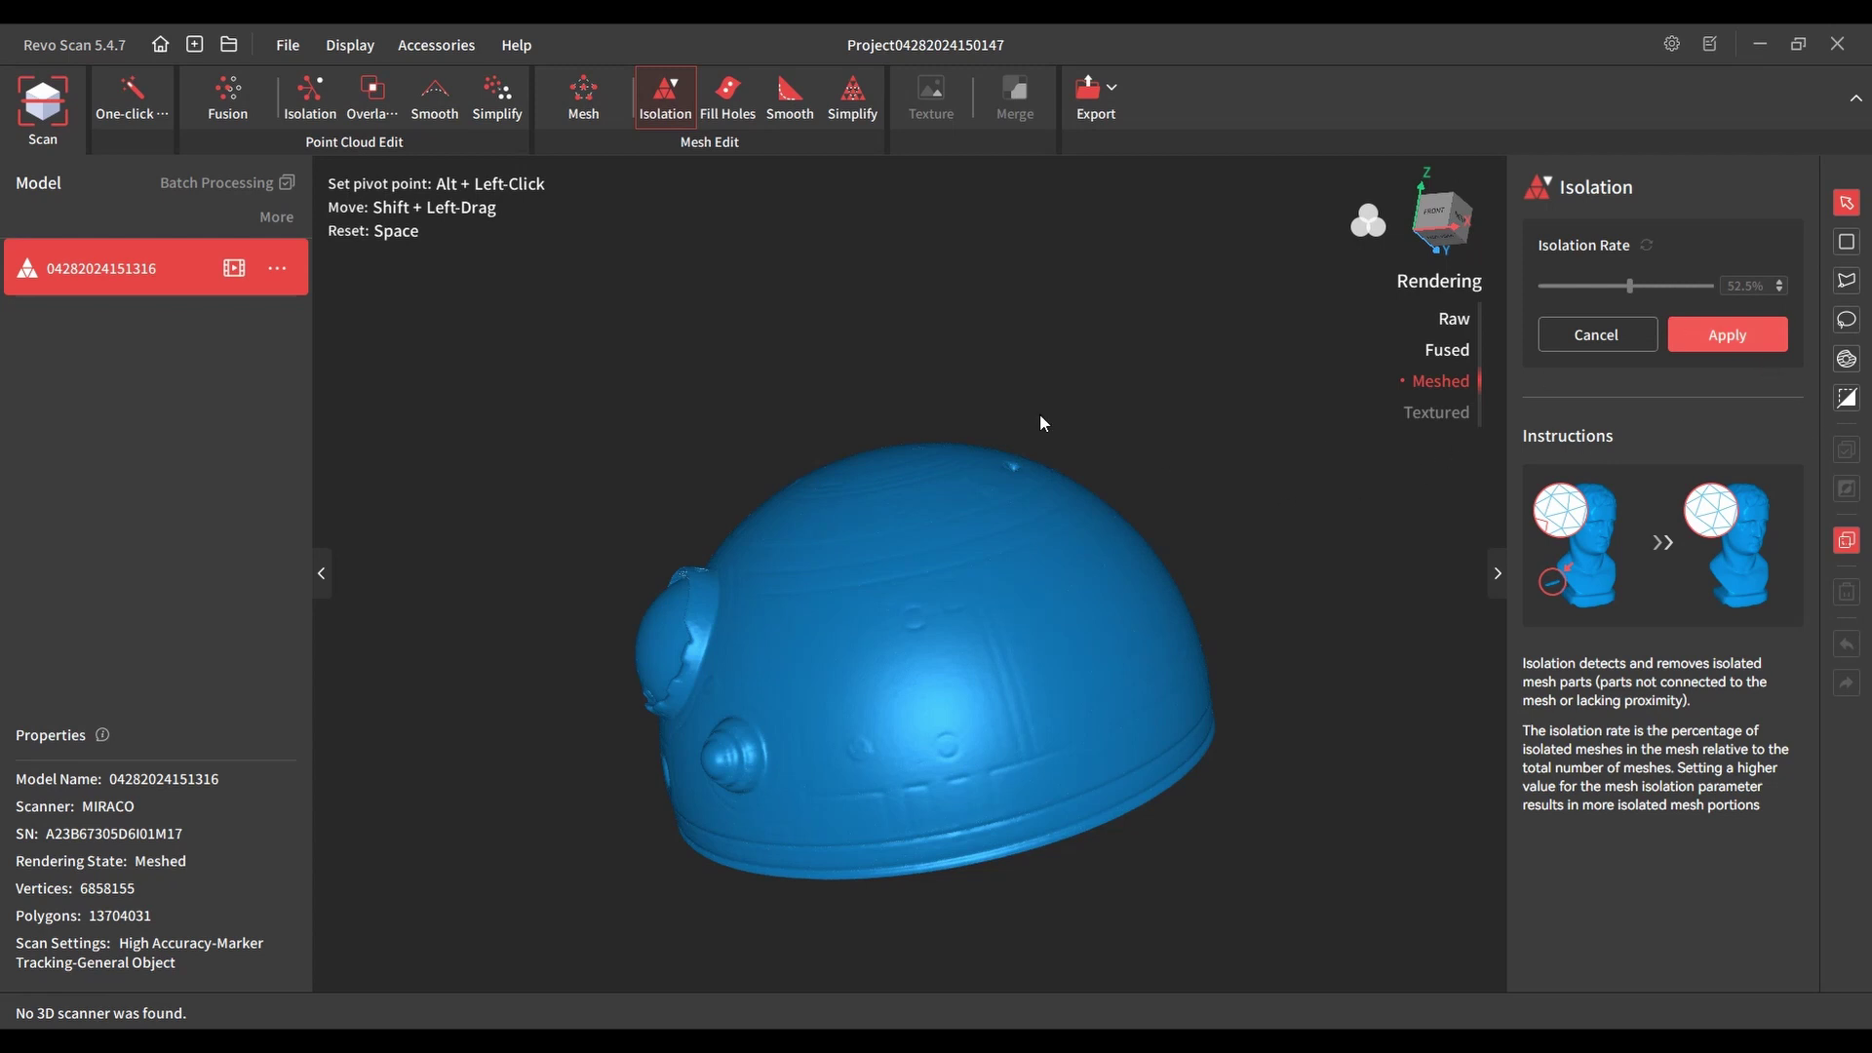
Detect the open base of the droid head mesh and fill it using the Plane method.
click(728, 97)
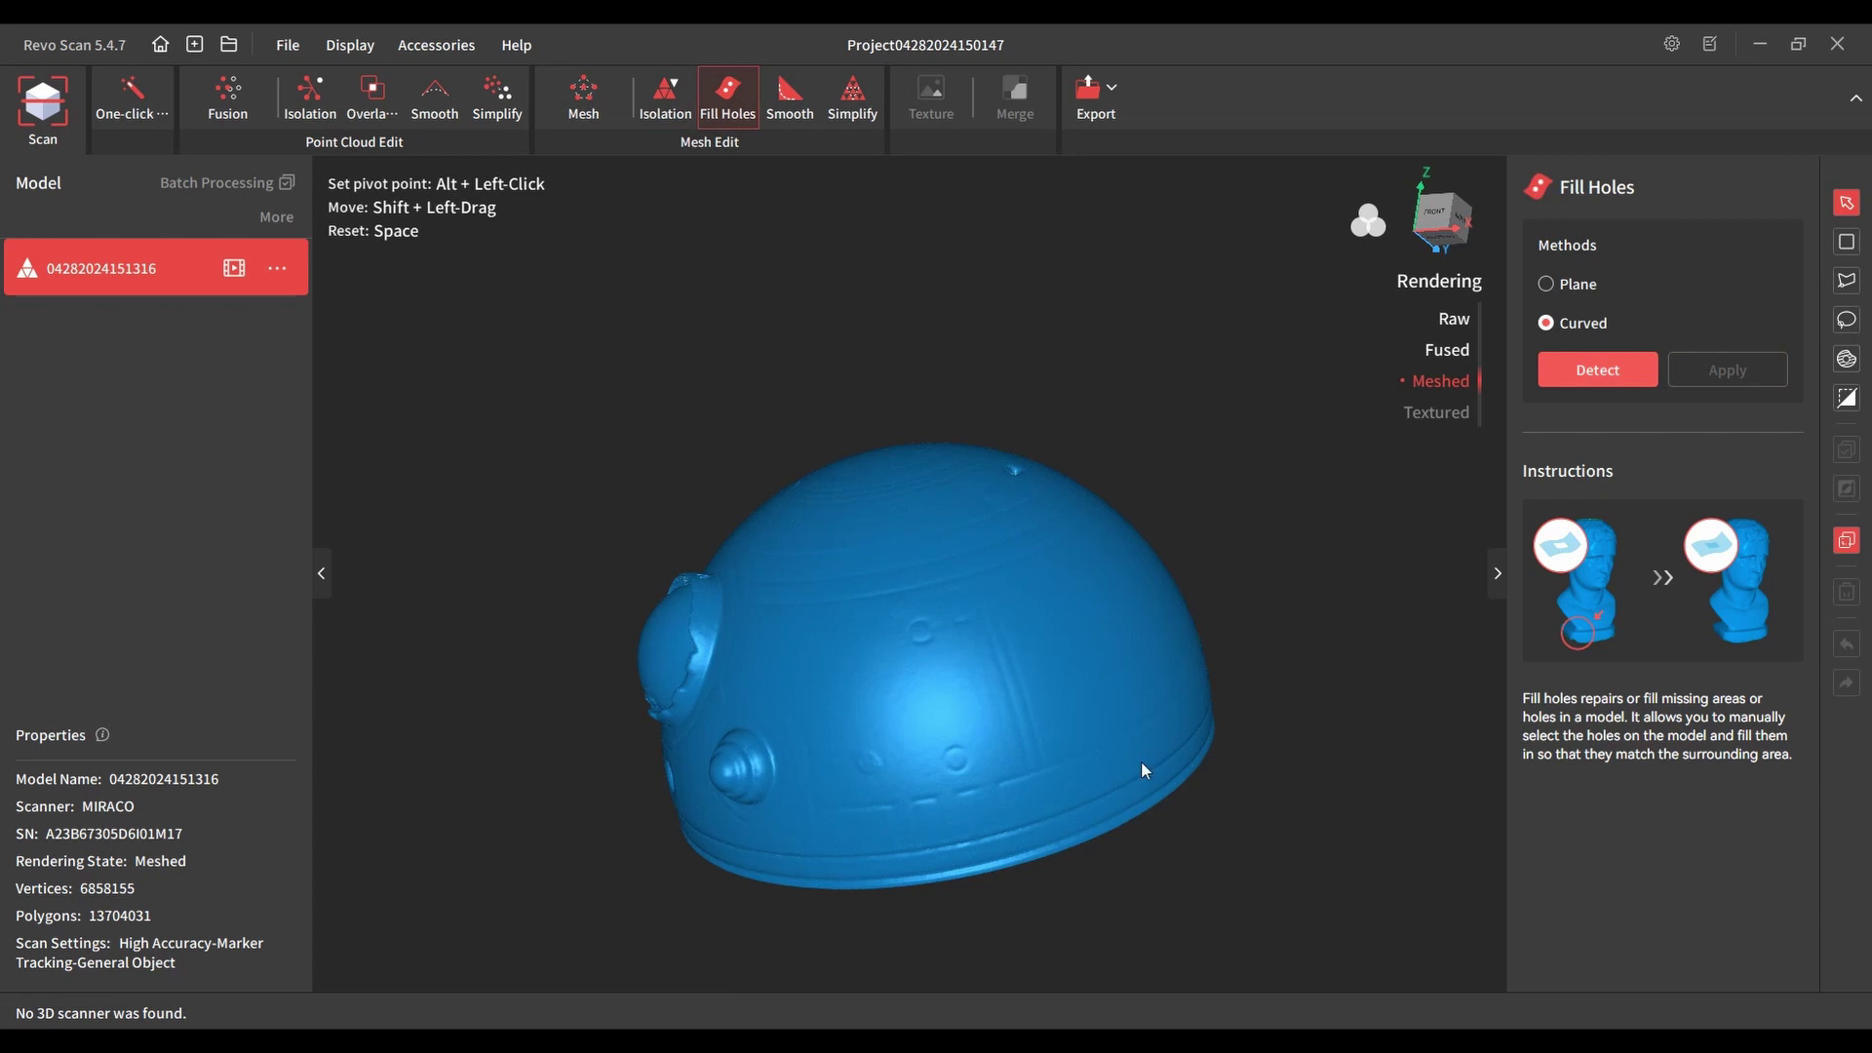
drag(1126, 739, 1267, 682)
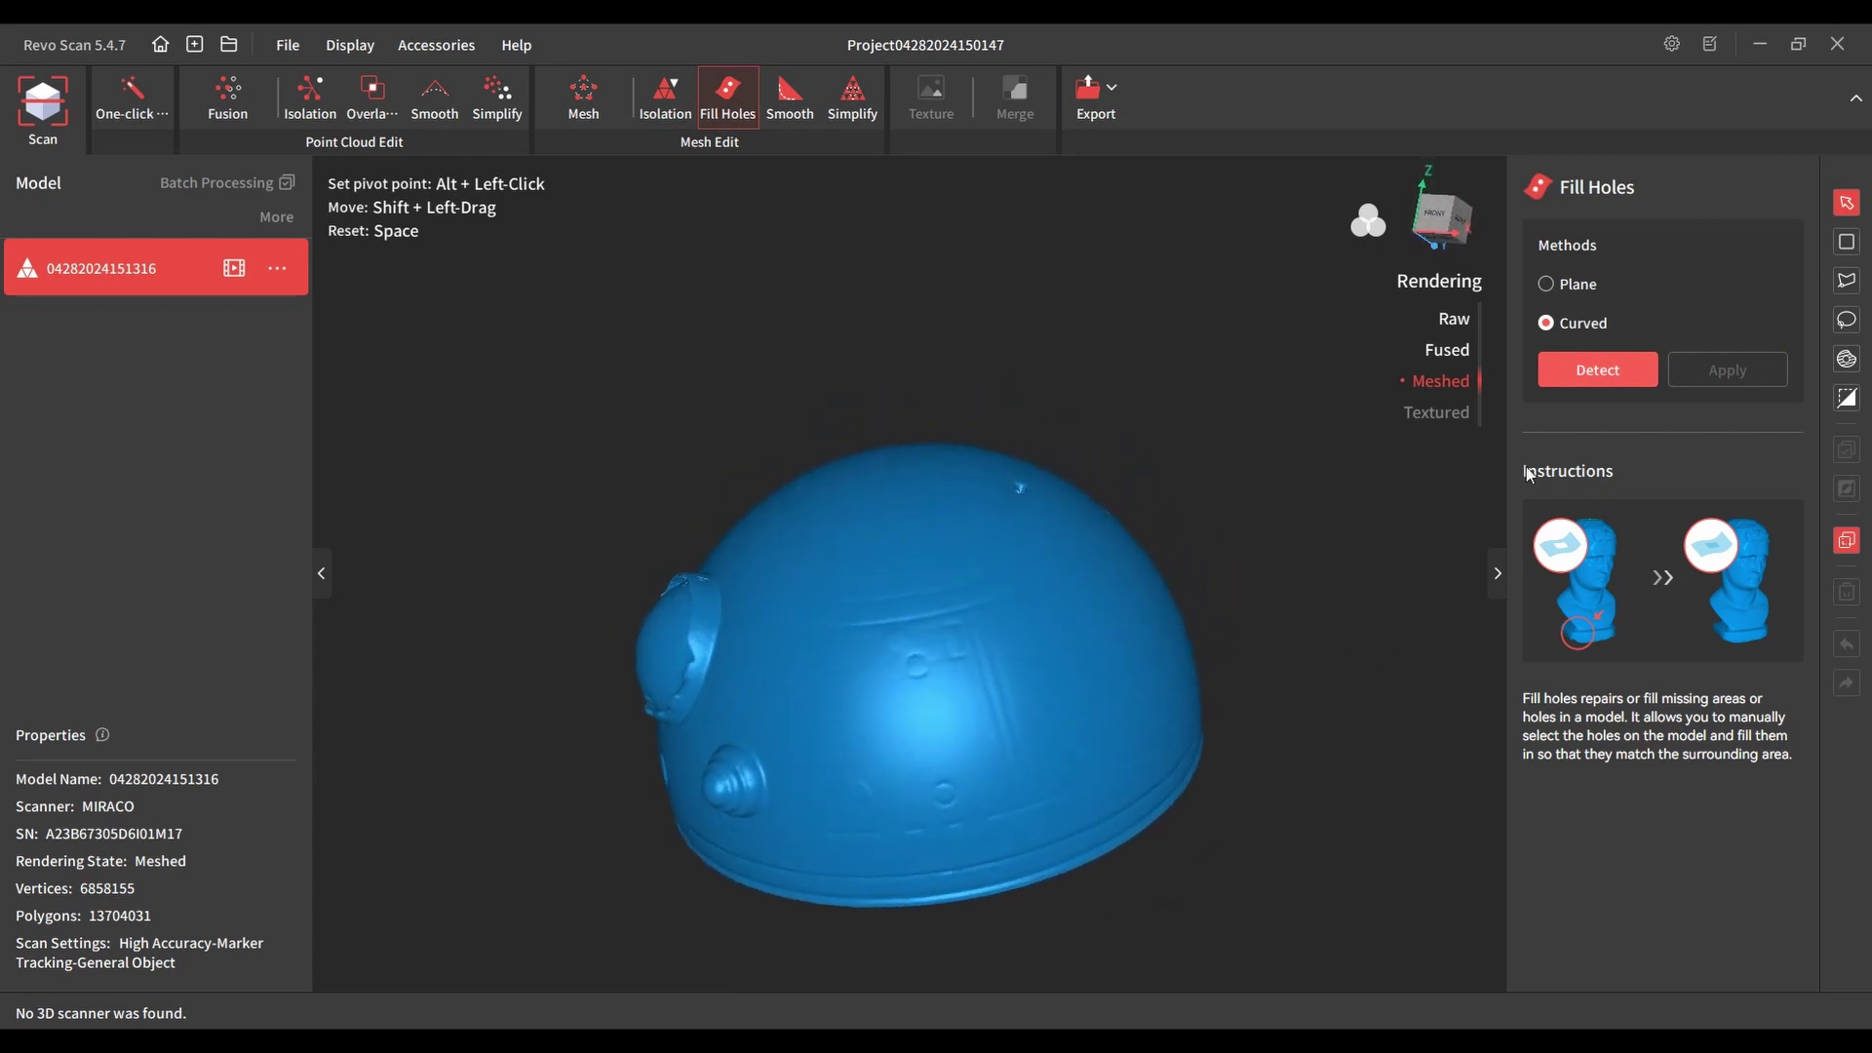
click(1549, 285)
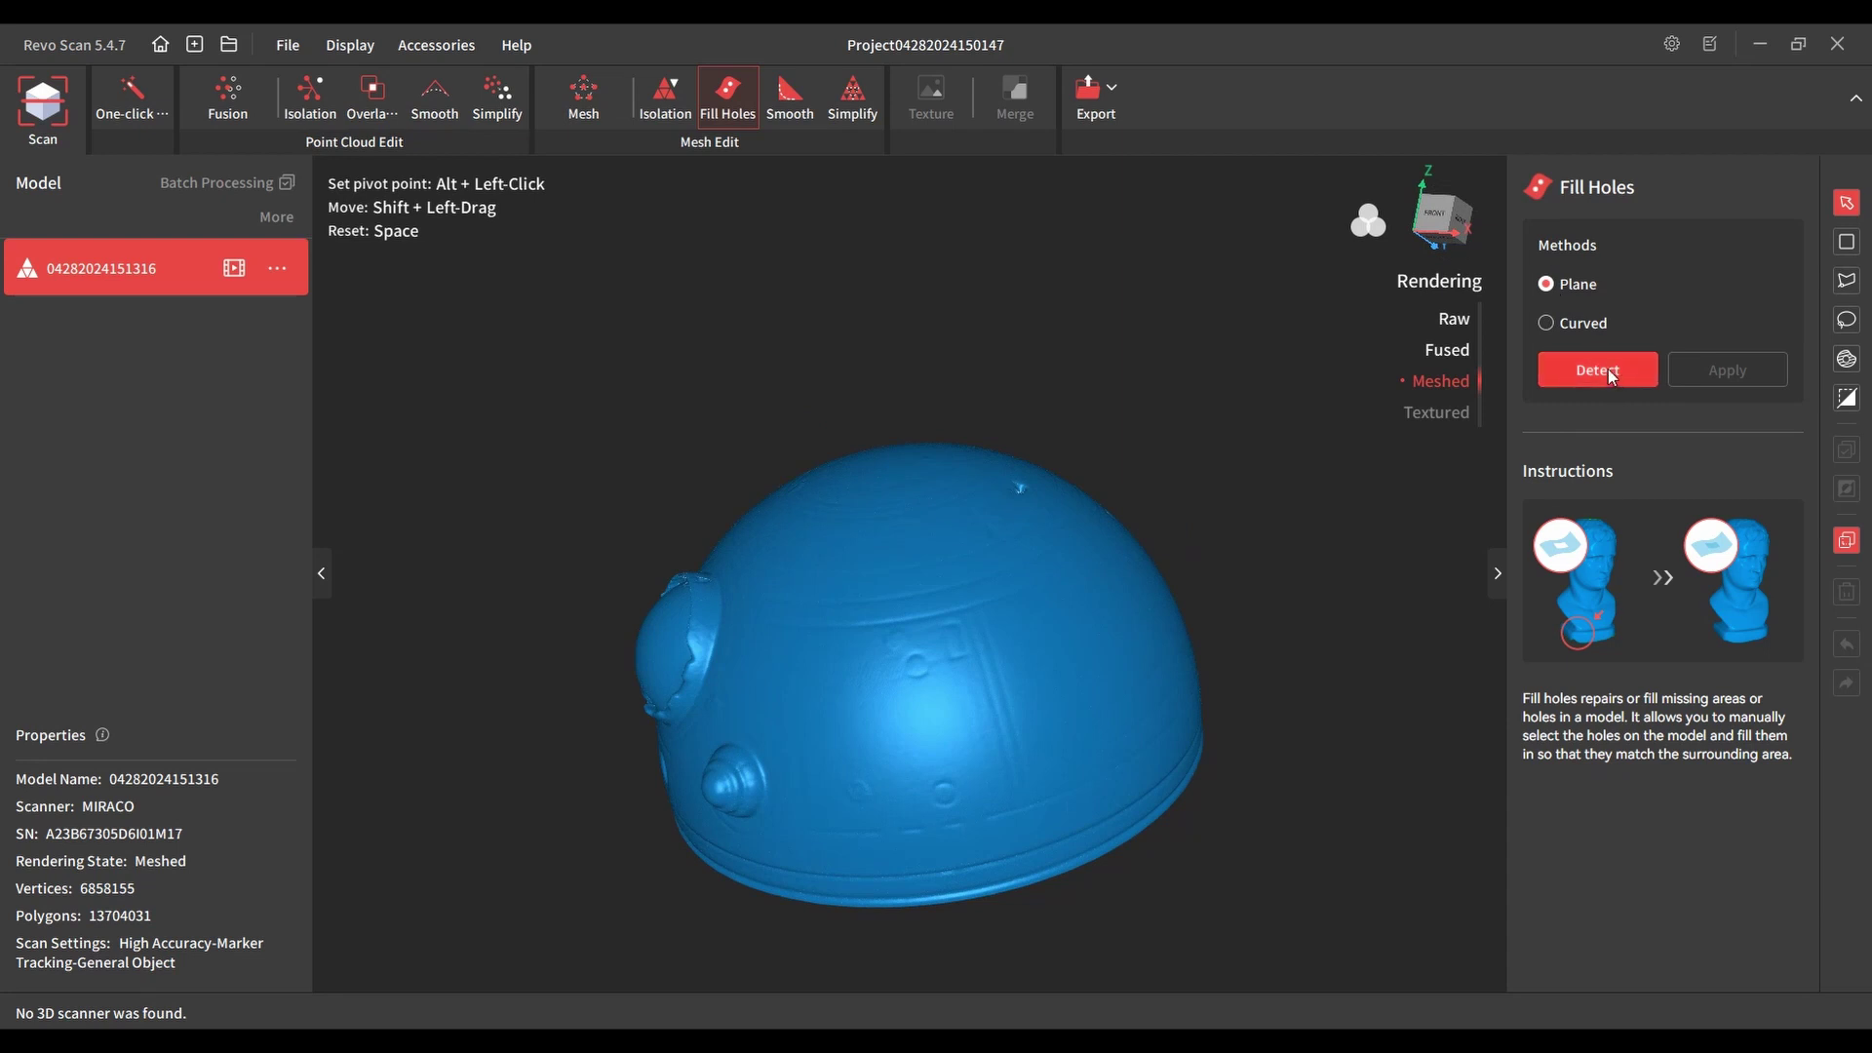
click(1603, 378)
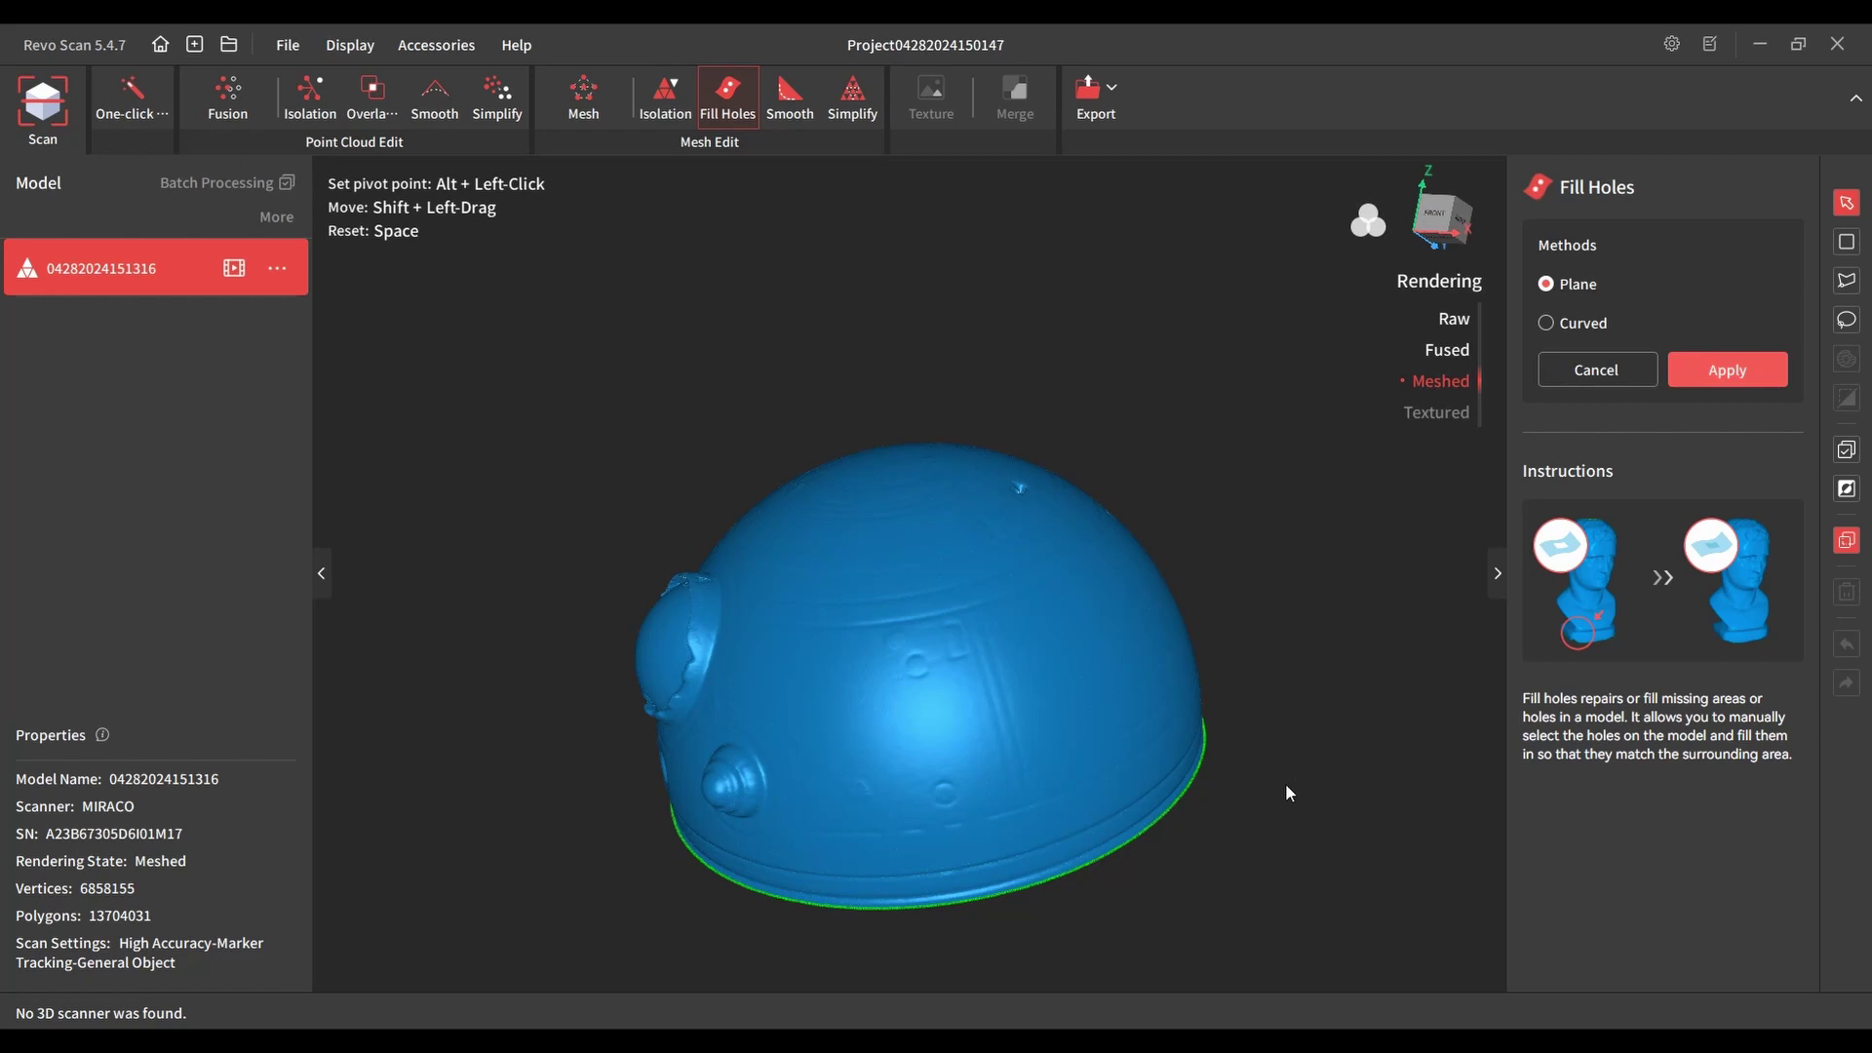
key(Return)
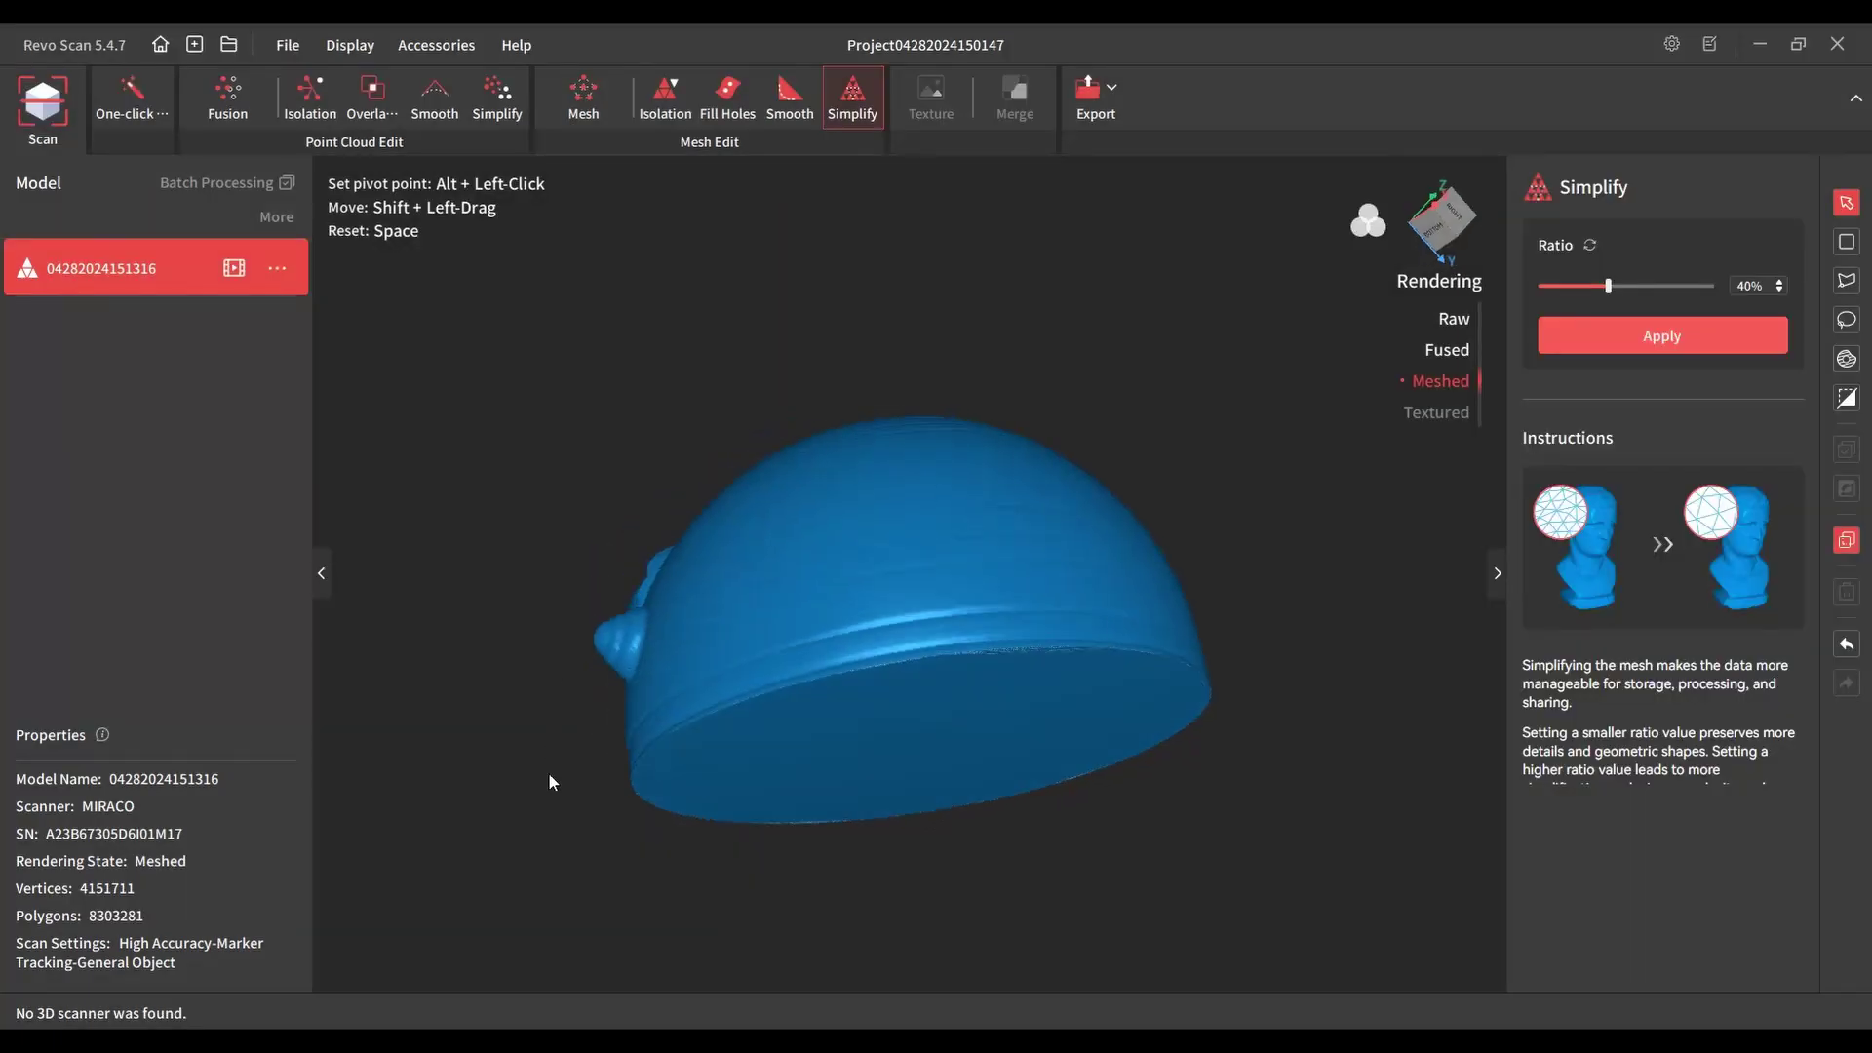
Export the finished droid head as a mesh model.
drag(543, 774, 1092, 186)
click(1096, 98)
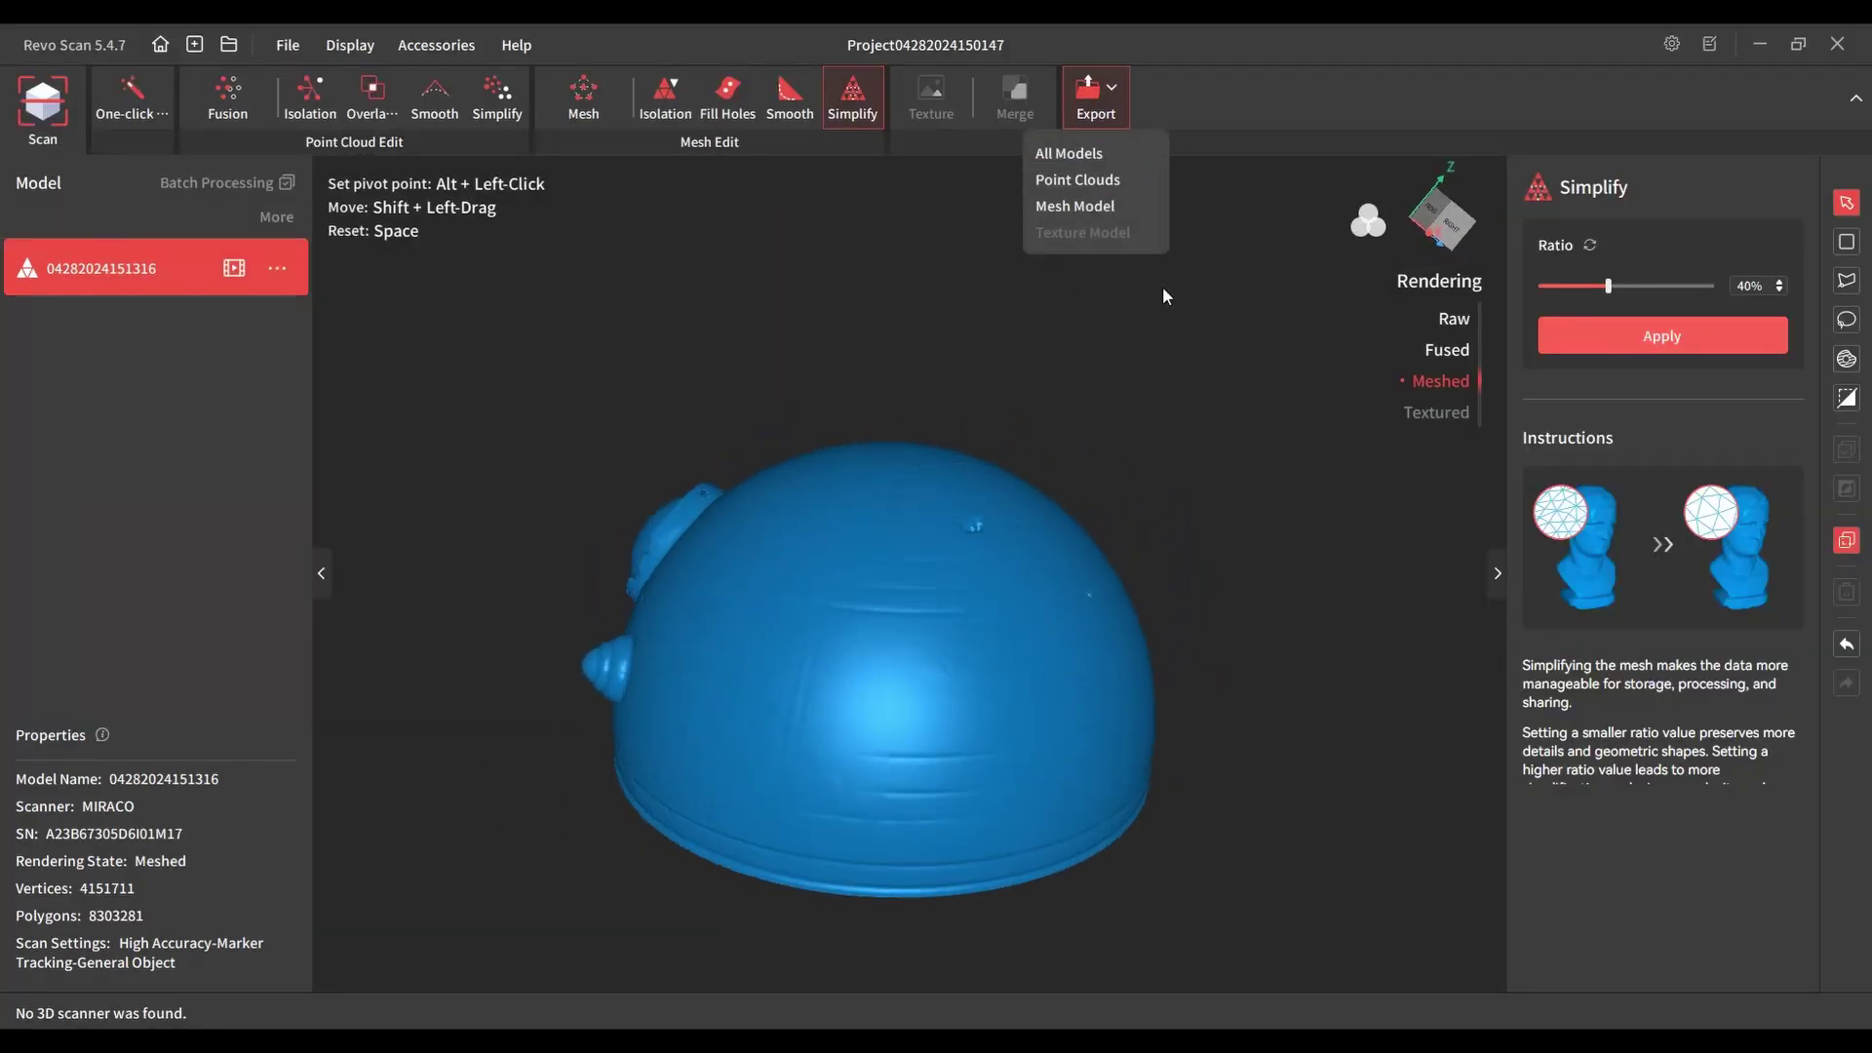
click(1098, 209)
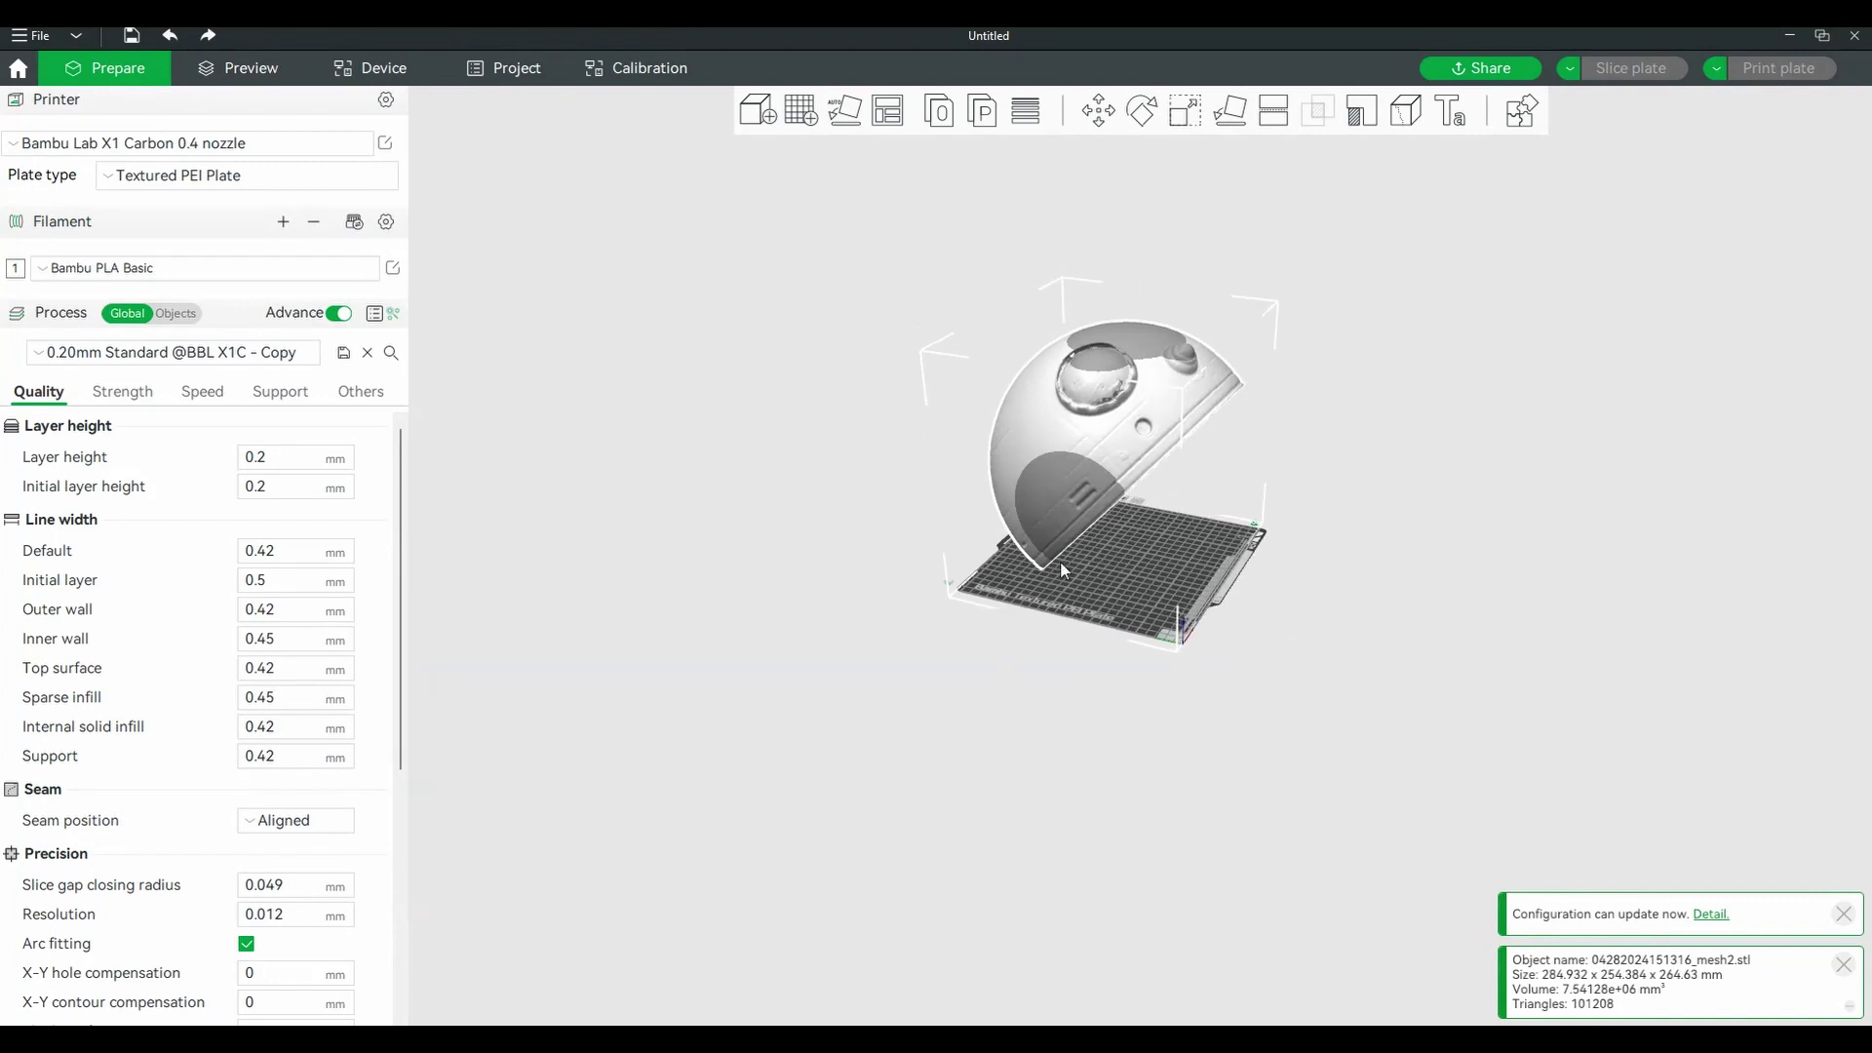
Scale the droid head uniformly to 45% of its imported size.
drag(1114, 519, 1150, 567)
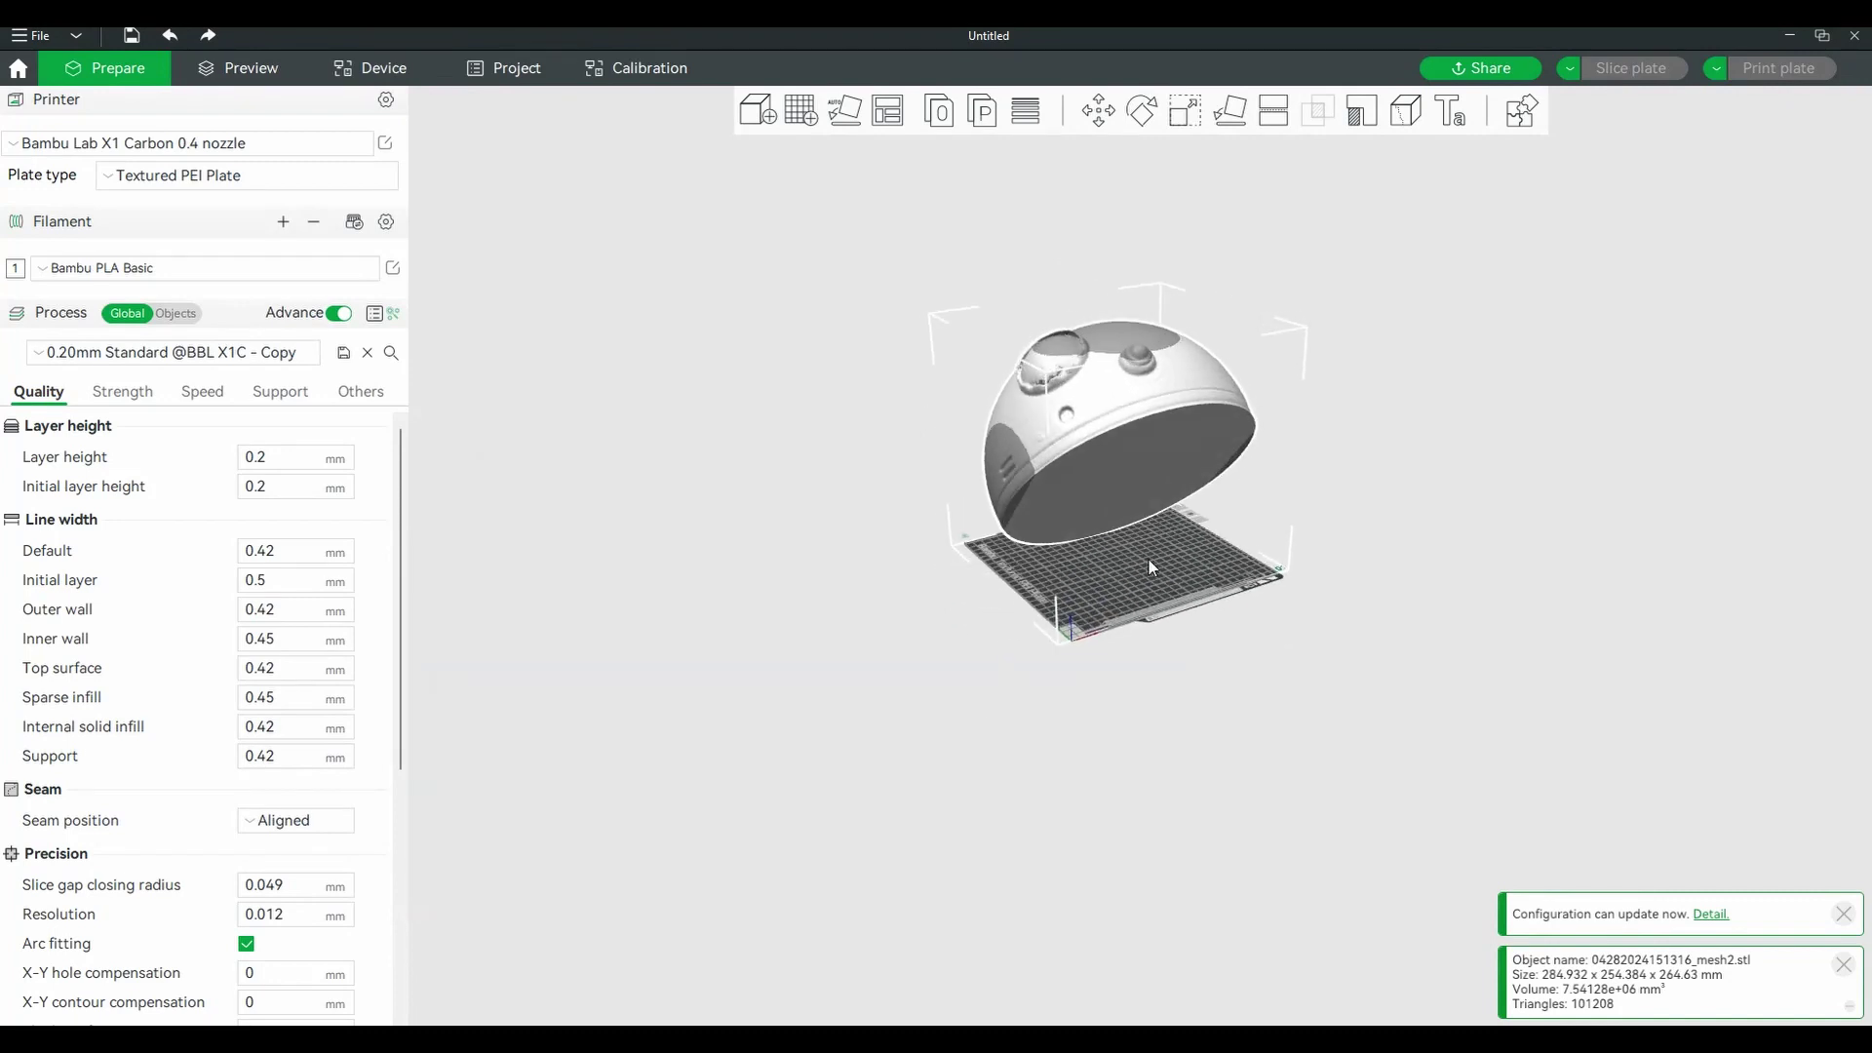
click(1186, 113)
click(1268, 182)
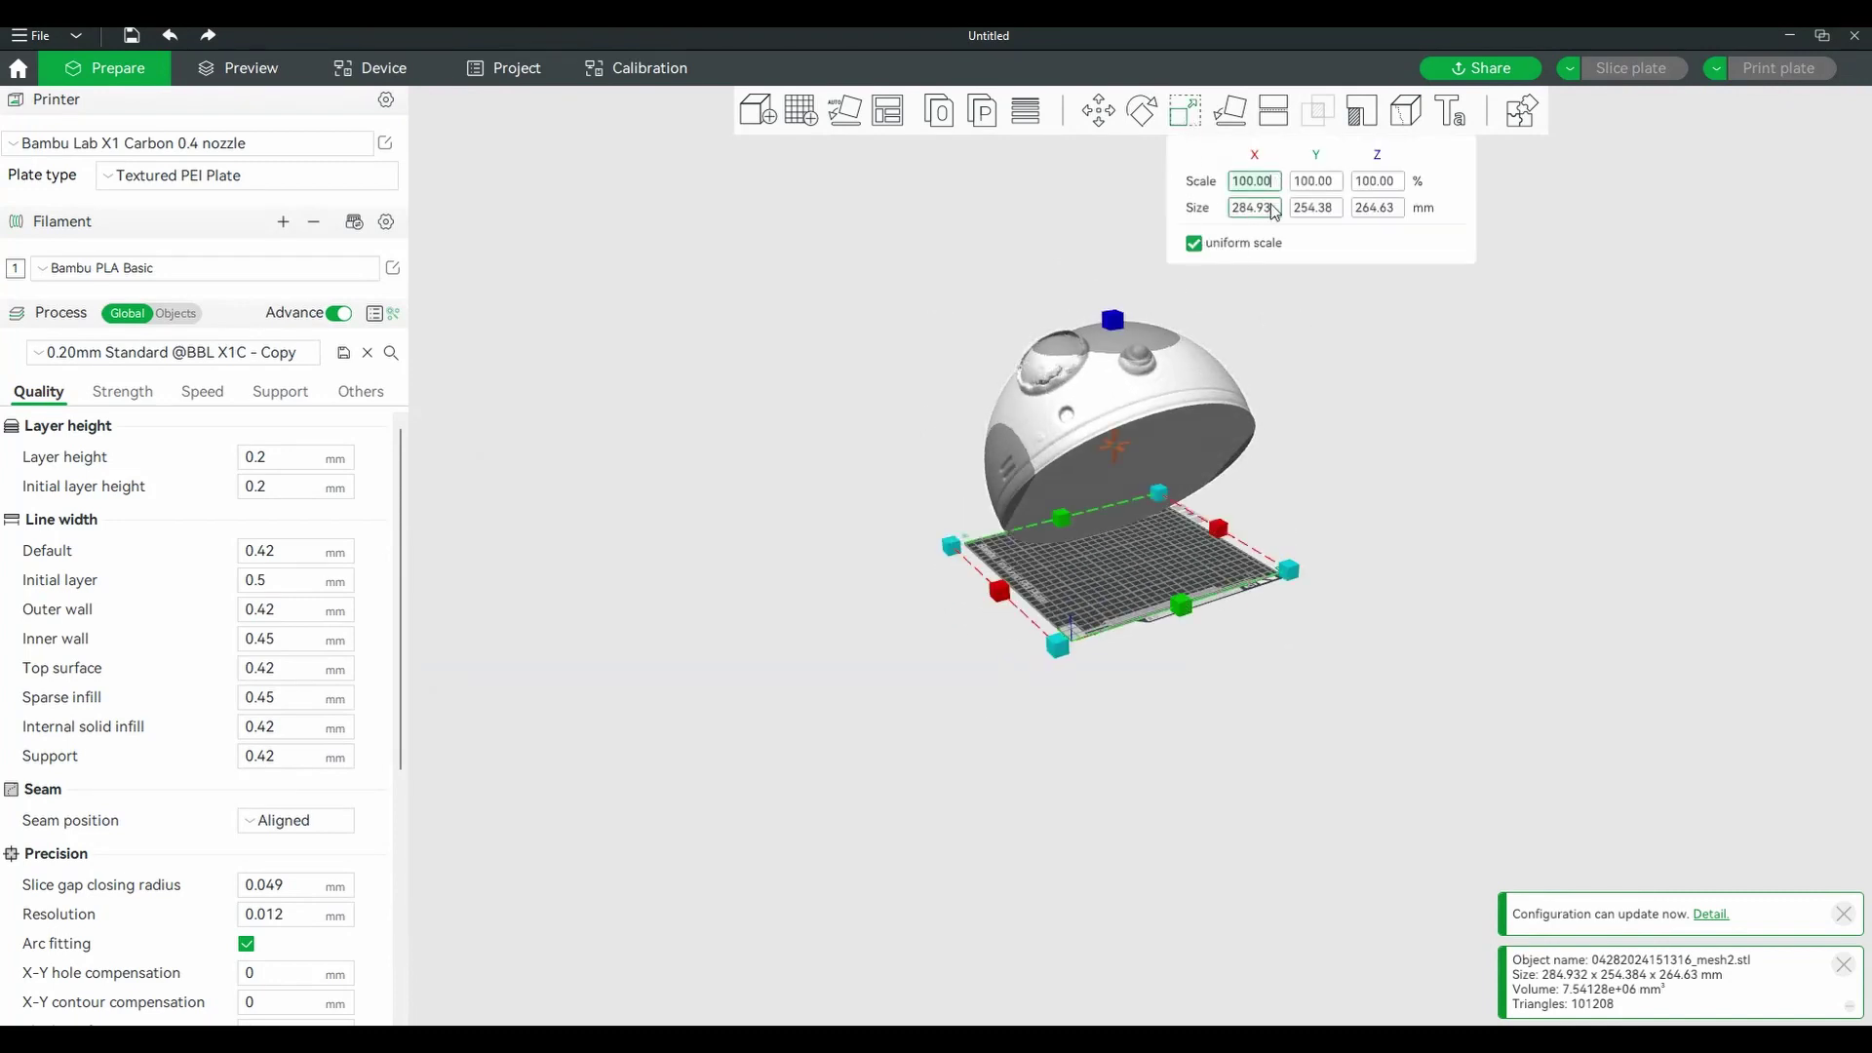
text(45)
key(Return)
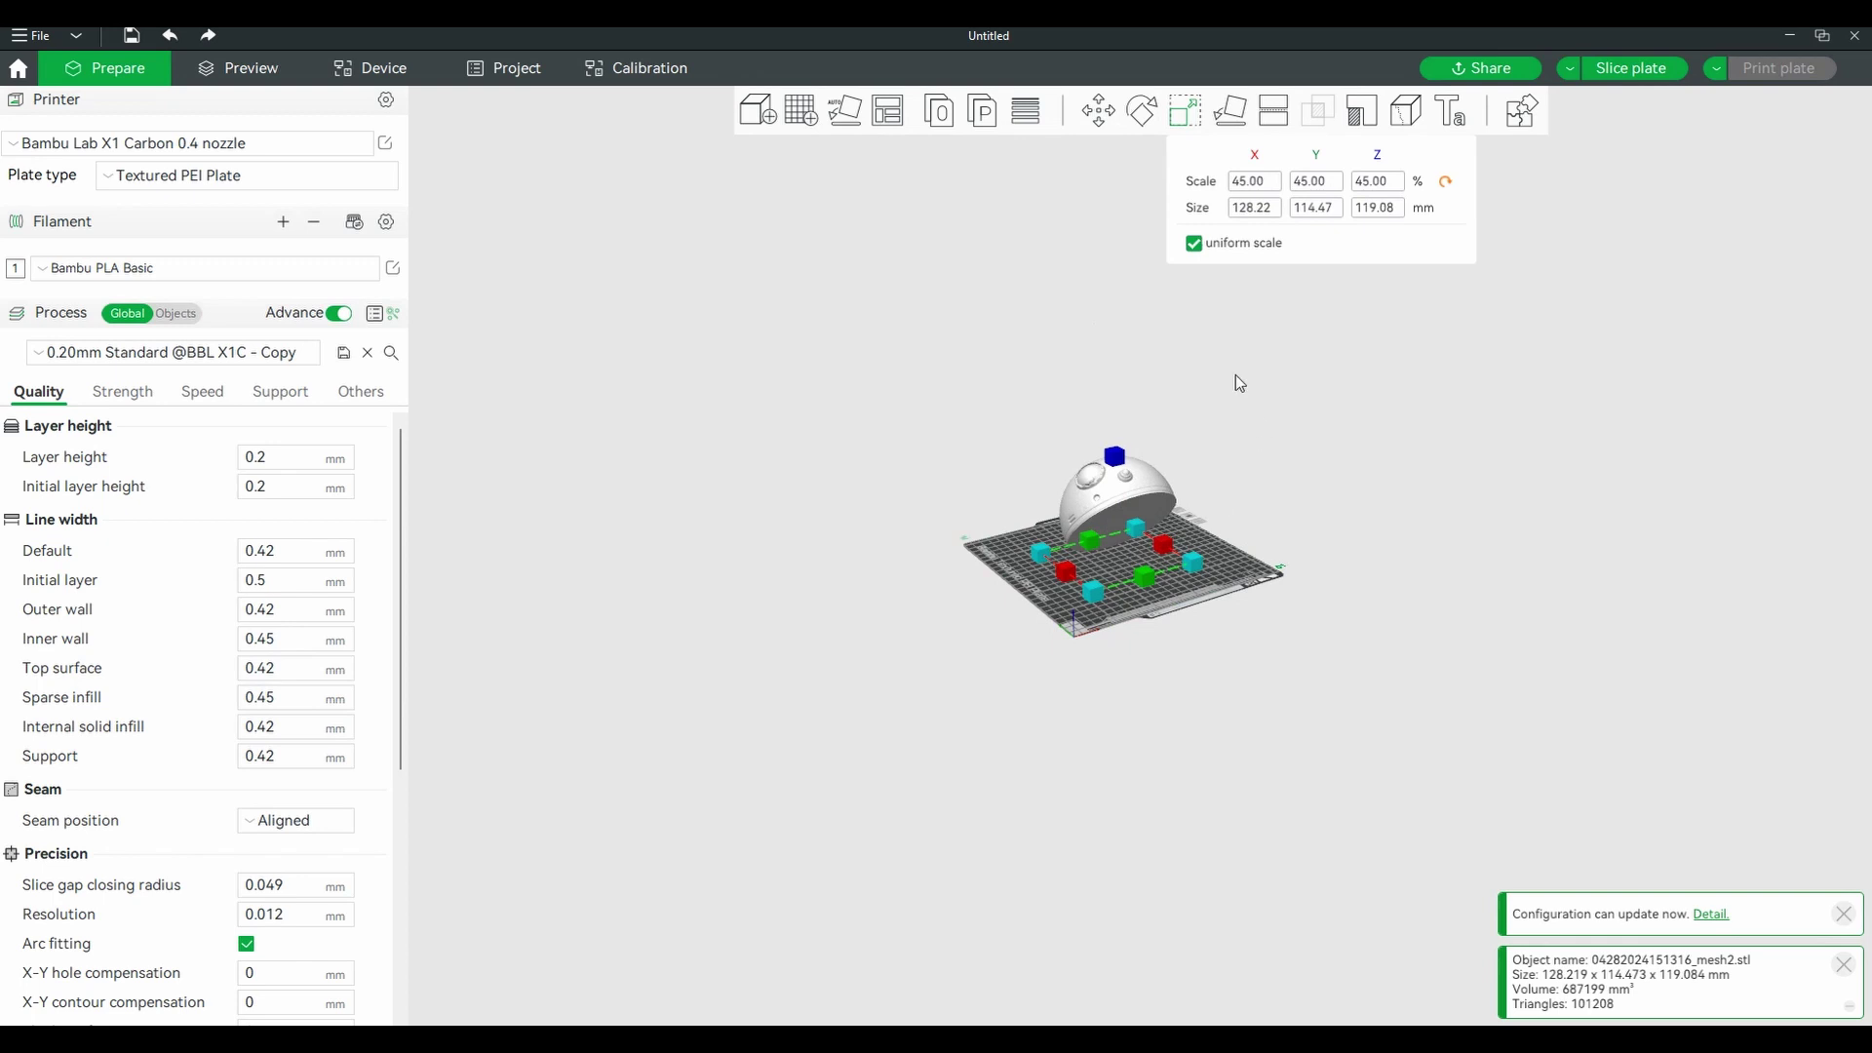
key(Escape)
Lay the droid head on the build plate with its closed flat base as the bottom face.
scroll(1090, 430, up, 5)
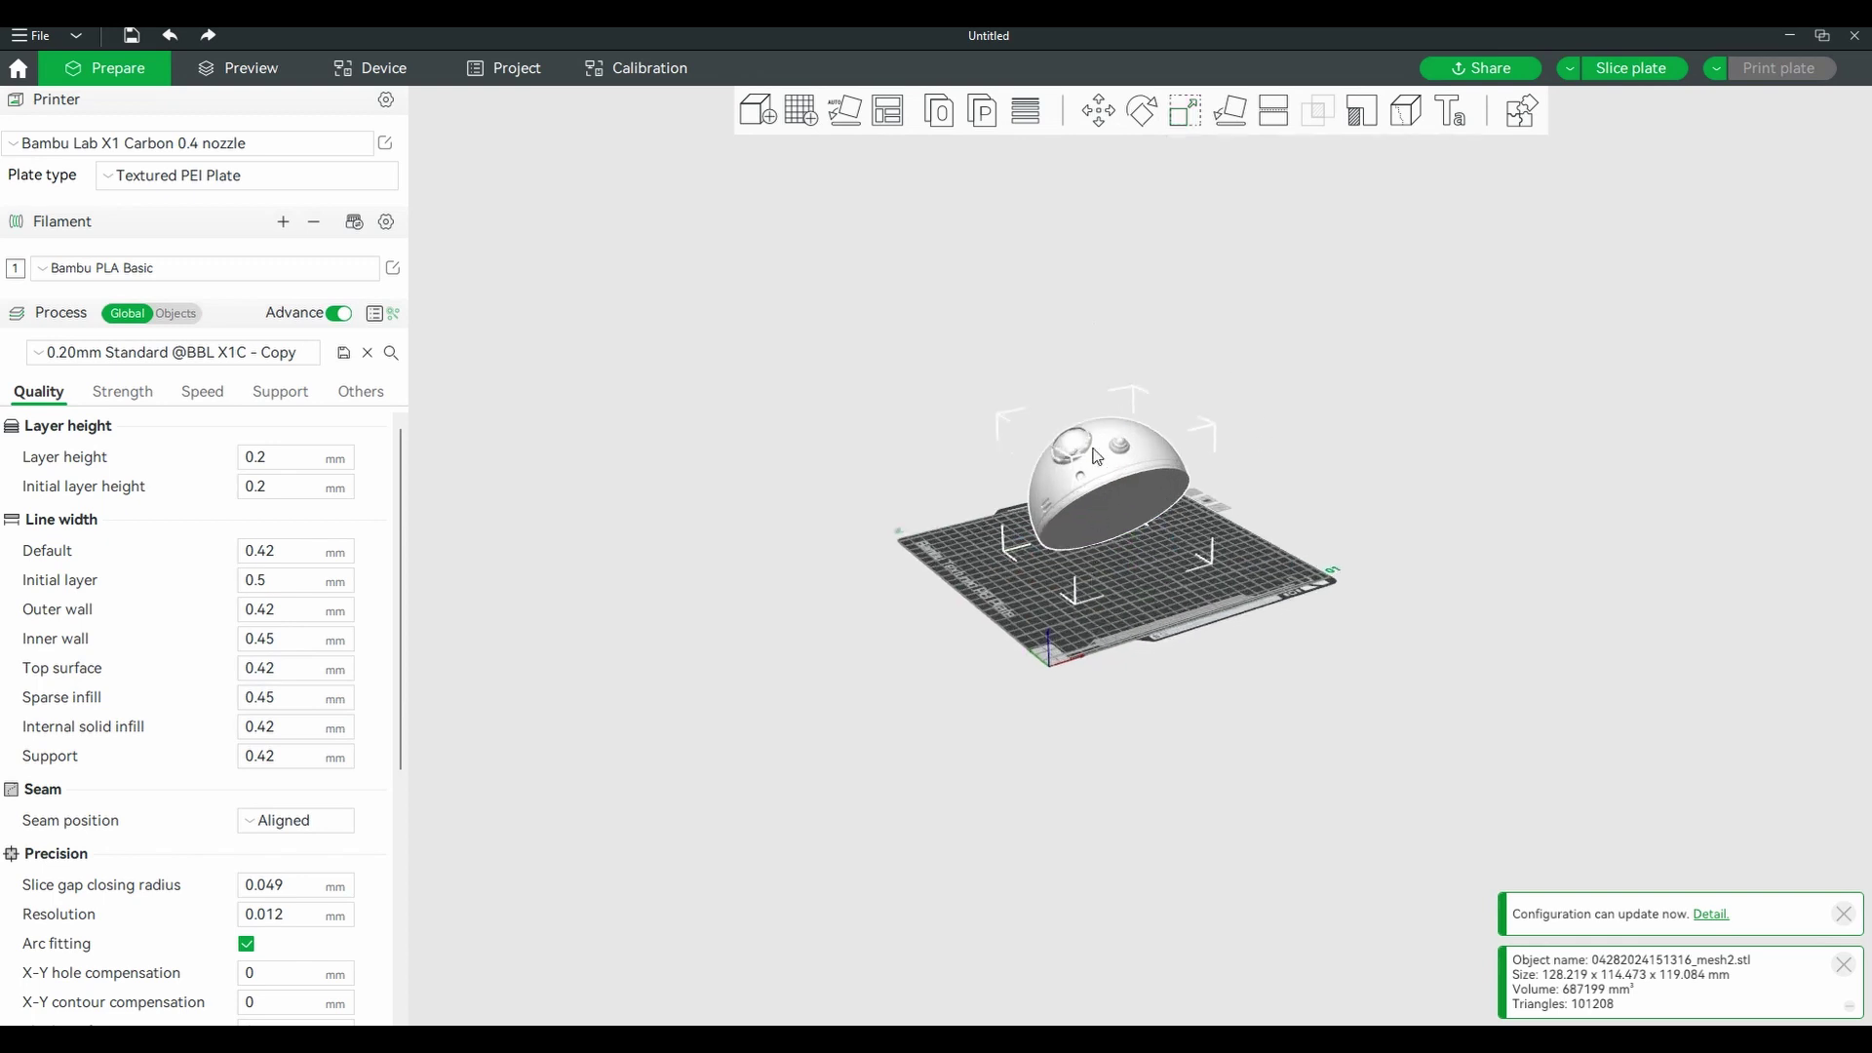
scroll(1085, 425, up, 2)
click(1230, 110)
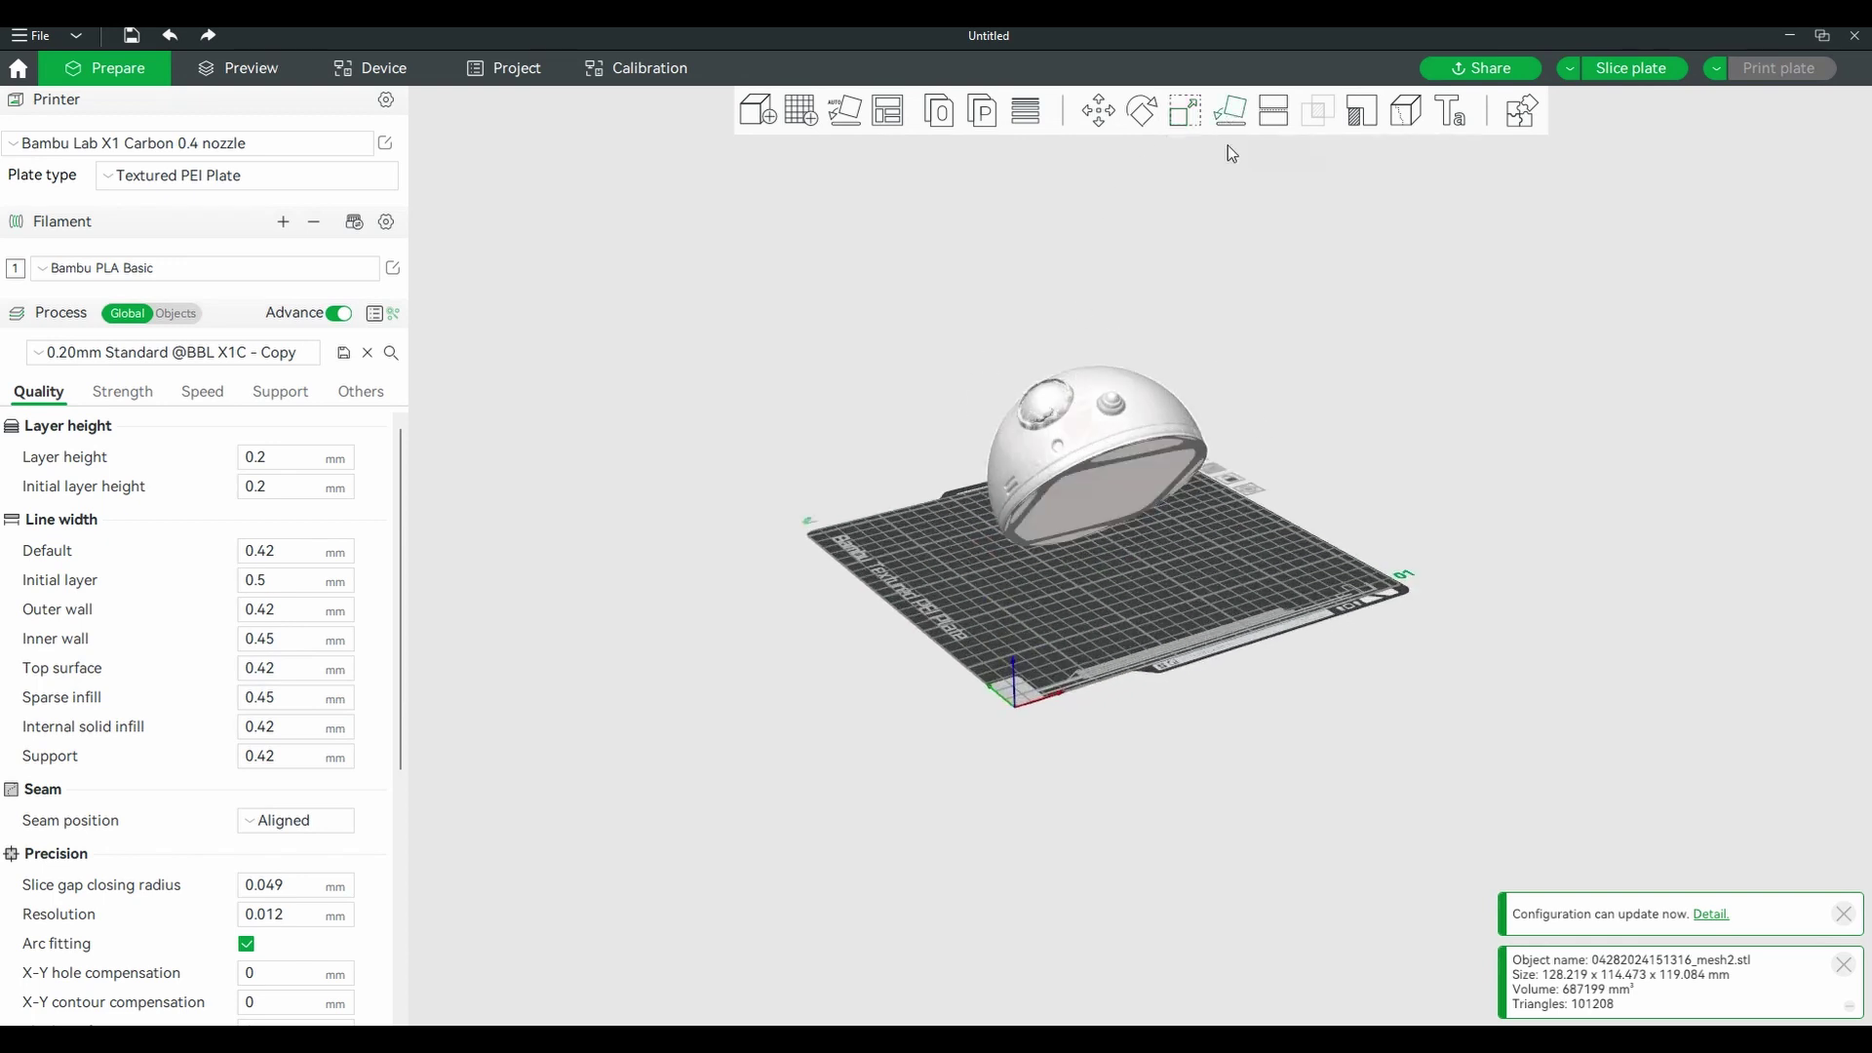
click(1121, 487)
Examine the seated droid head from several angles, including its eye details and the underside of its base.
drag(1404, 484, 1343, 542)
drag(1231, 696, 1227, 739)
drag(1080, 593, 1060, 537)
scroll(1054, 498, up, 3)
click(1030, 487)
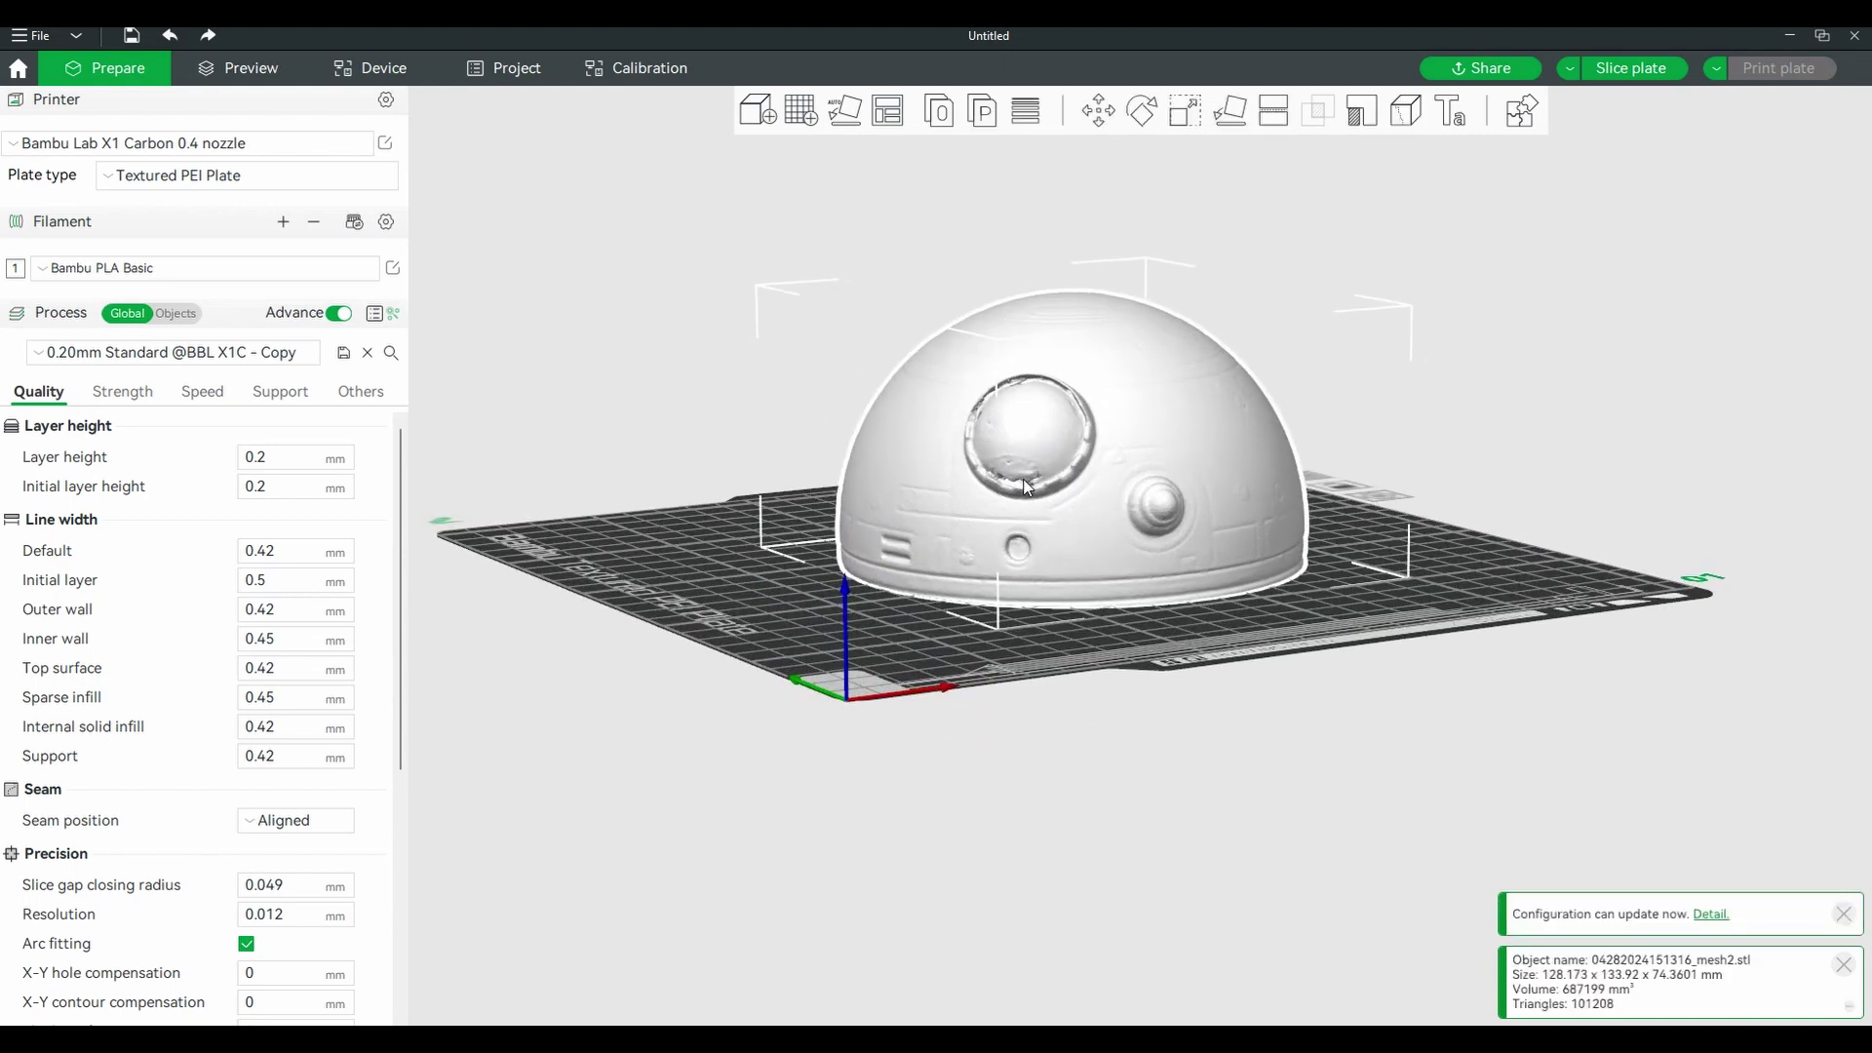
key(3)
drag(980, 643, 956, 635)
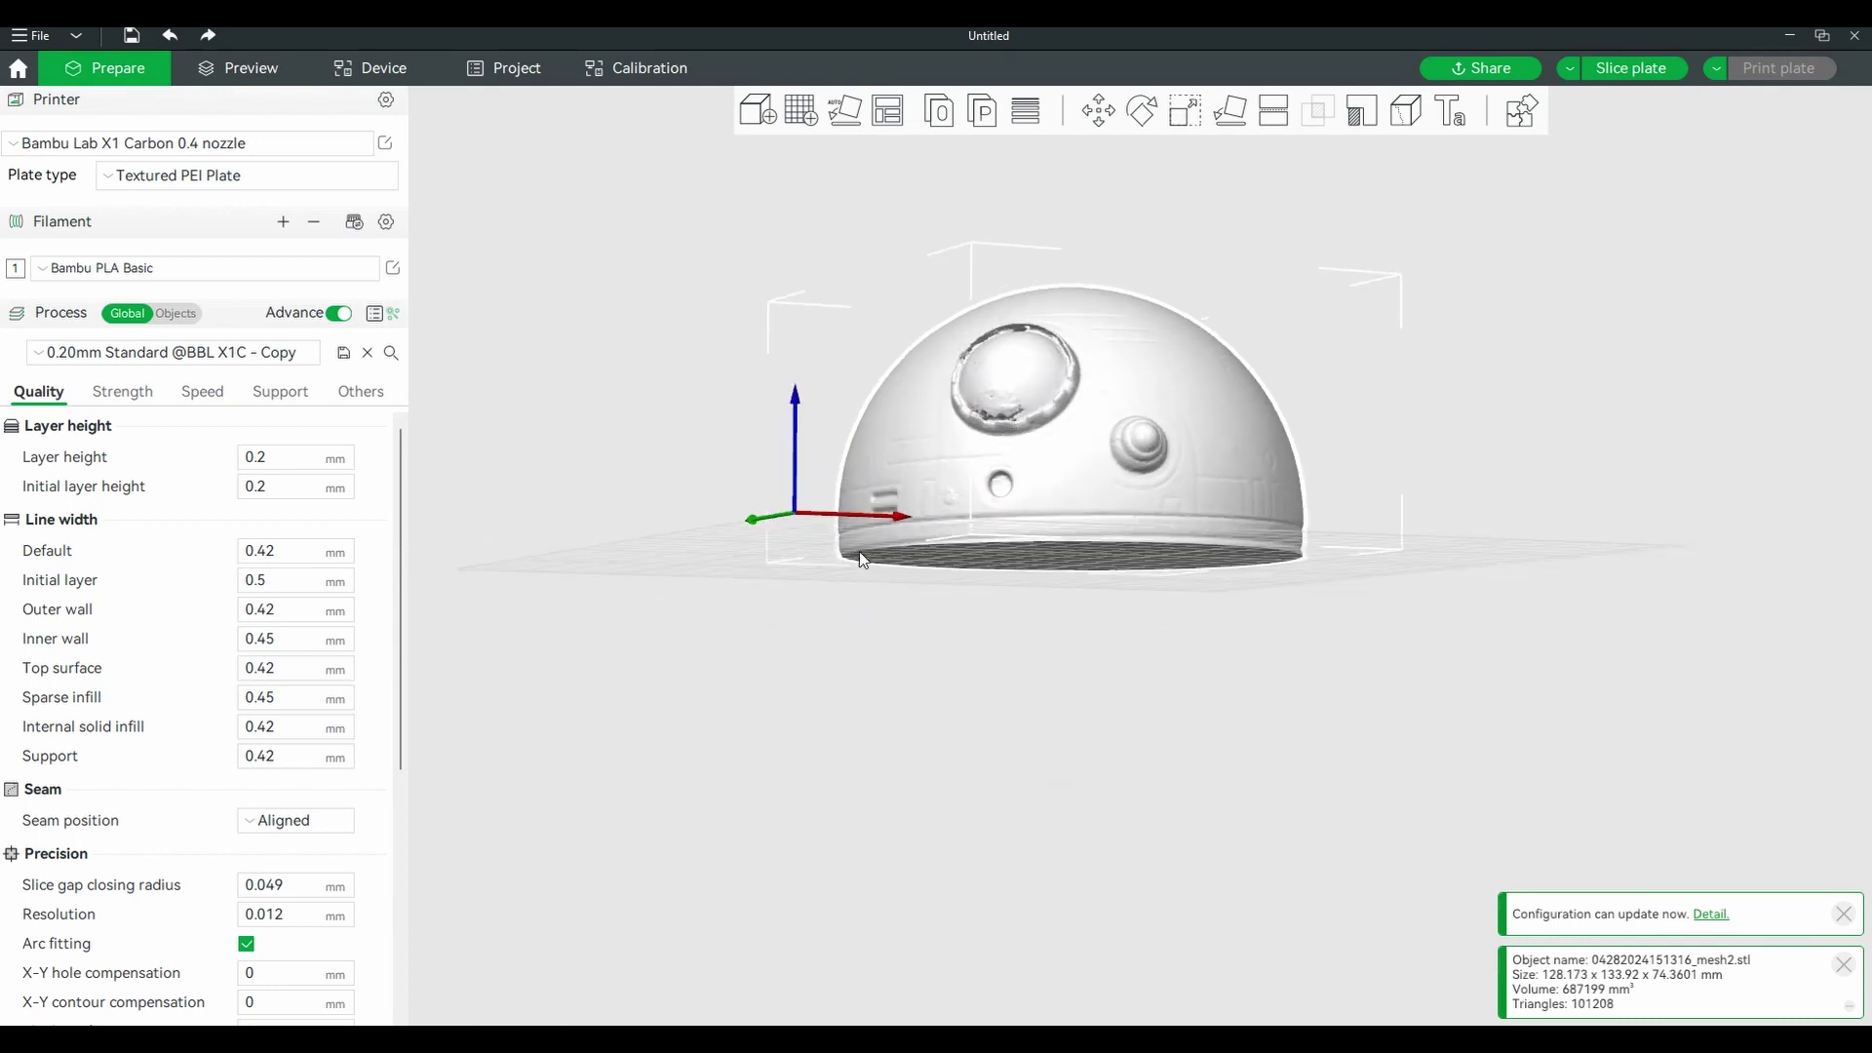
drag(827, 544, 782, 544)
Add a sphere modifier to the droid head object.
right_click(1431, 475)
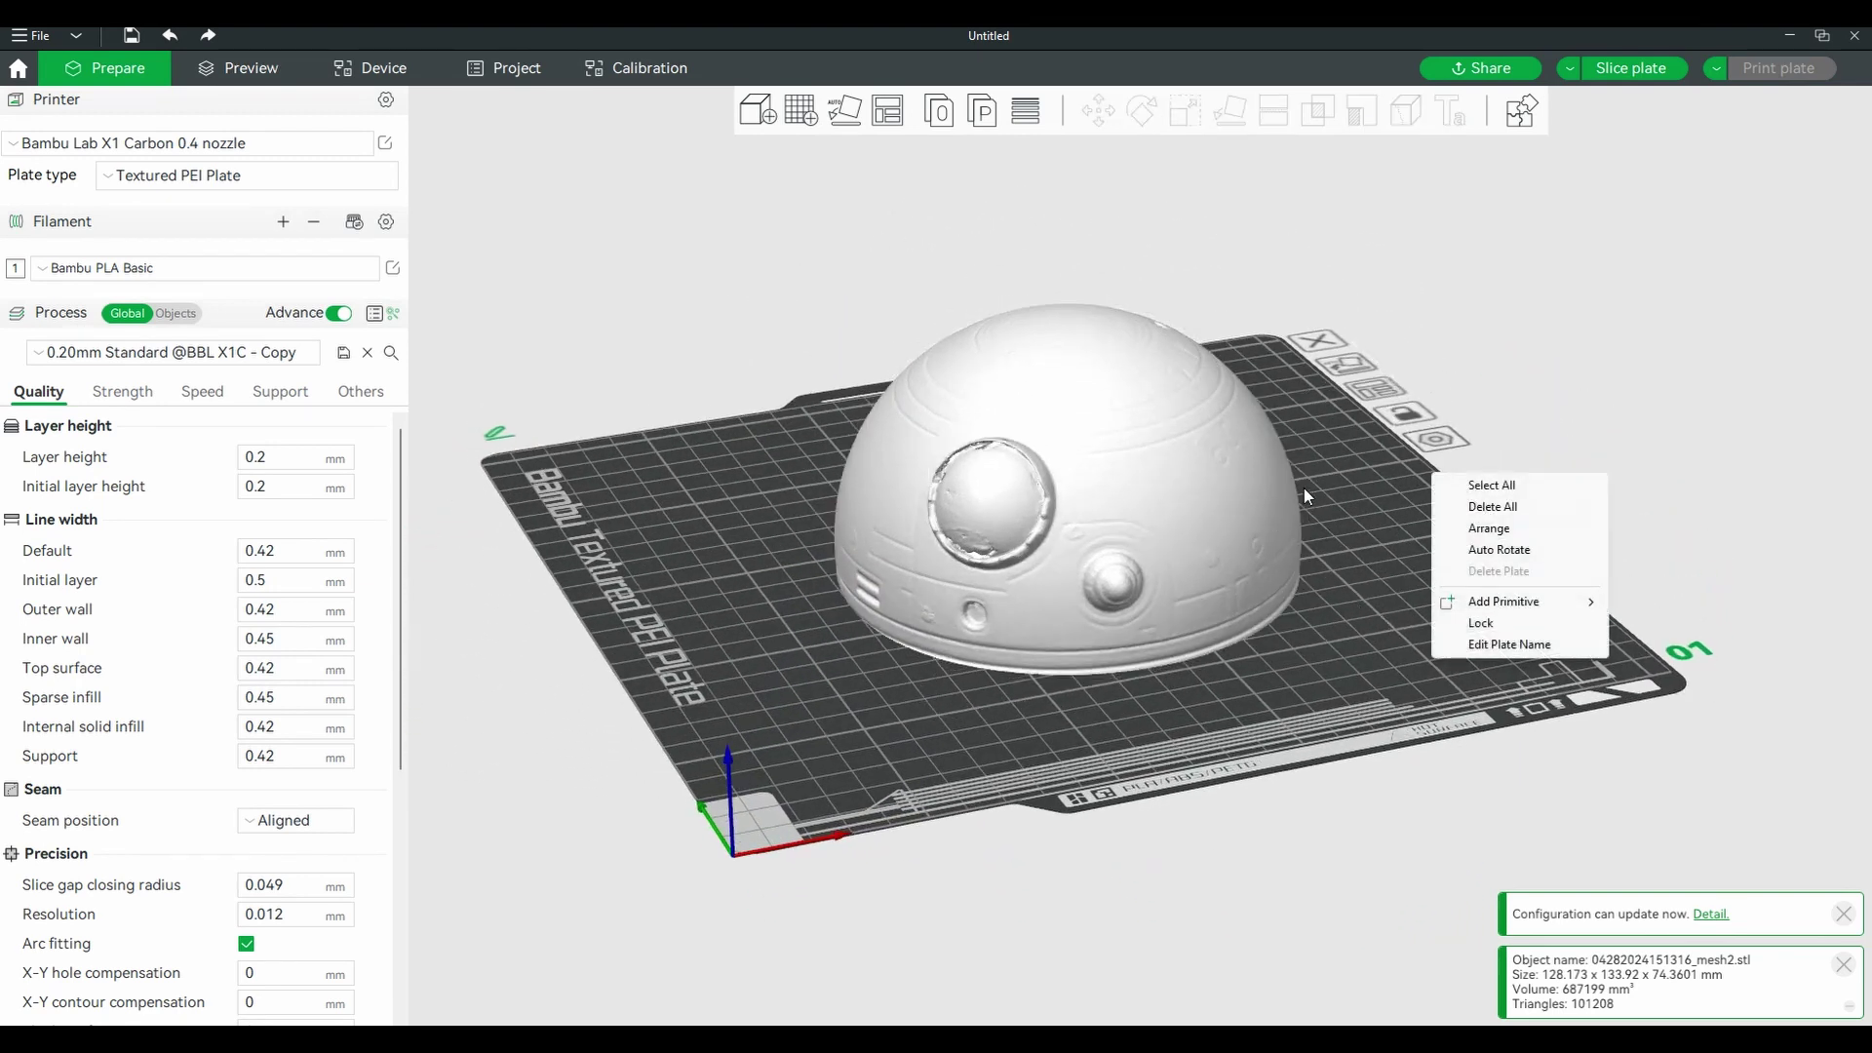
right_click(1166, 418)
mouse_move(1264, 689)
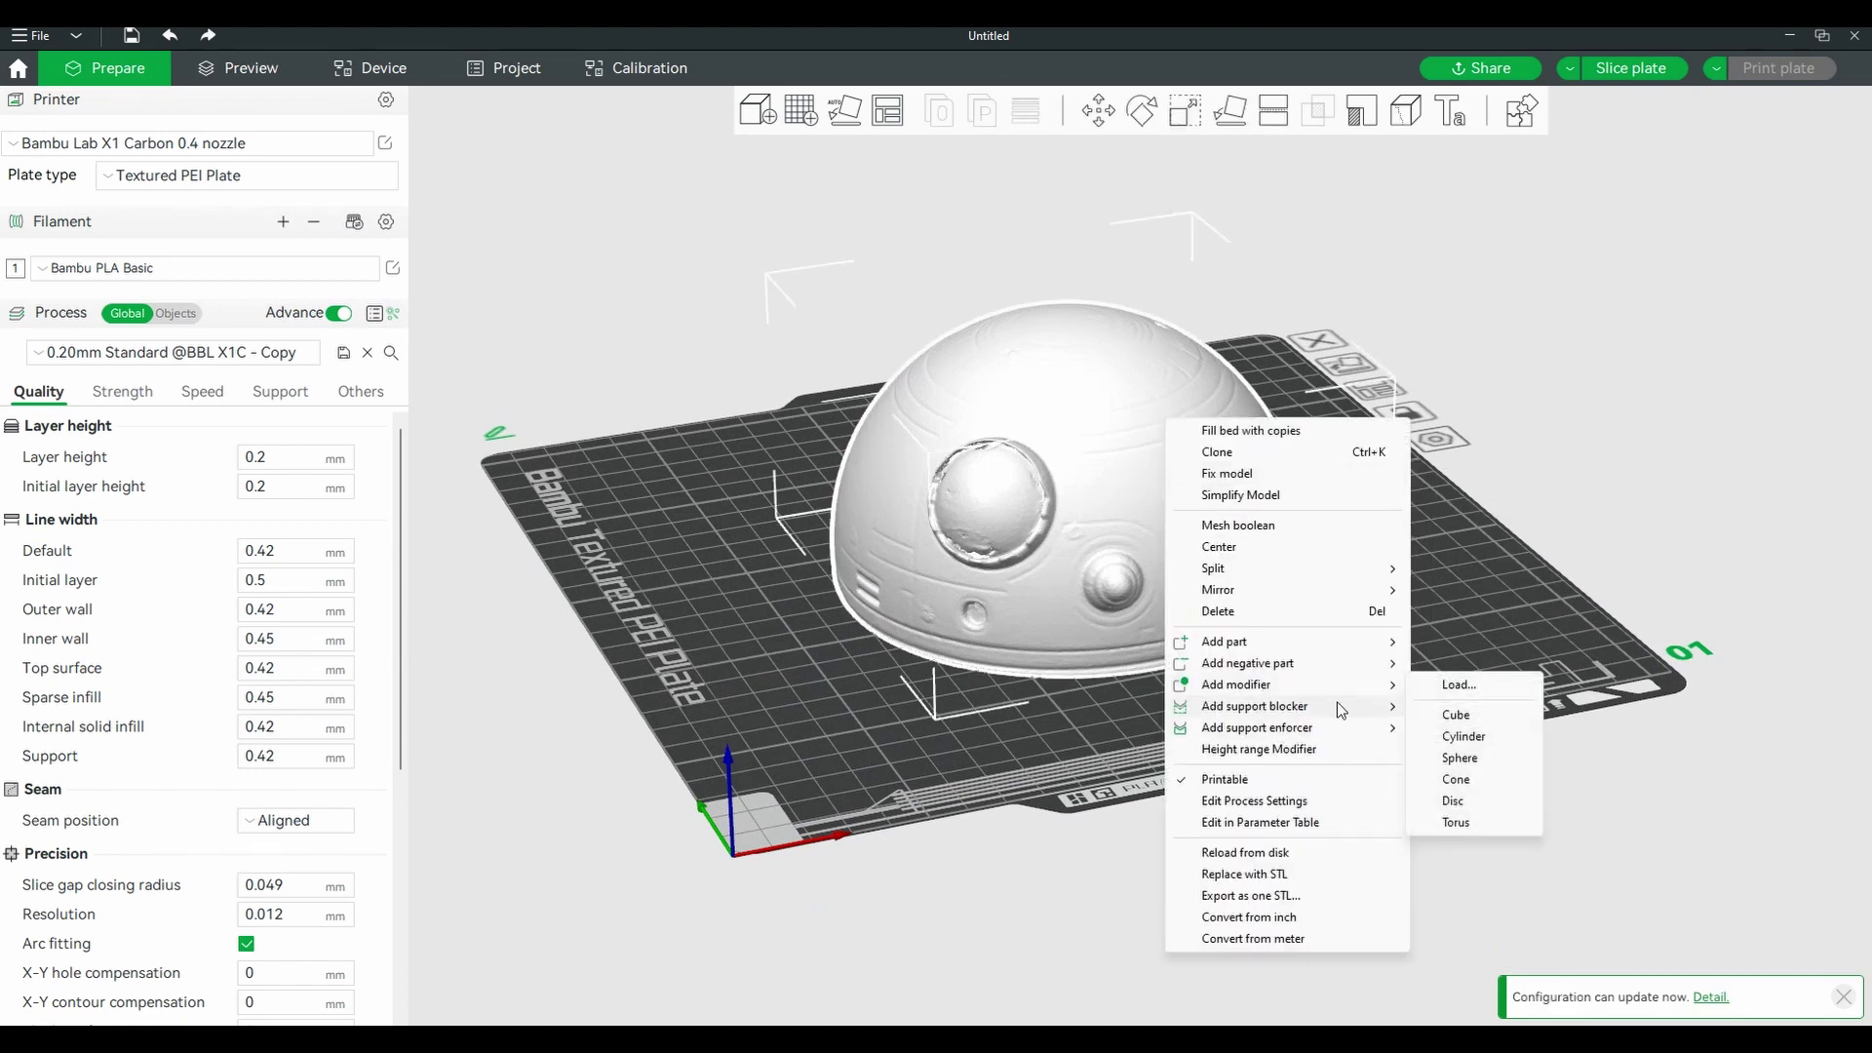
click(1463, 758)
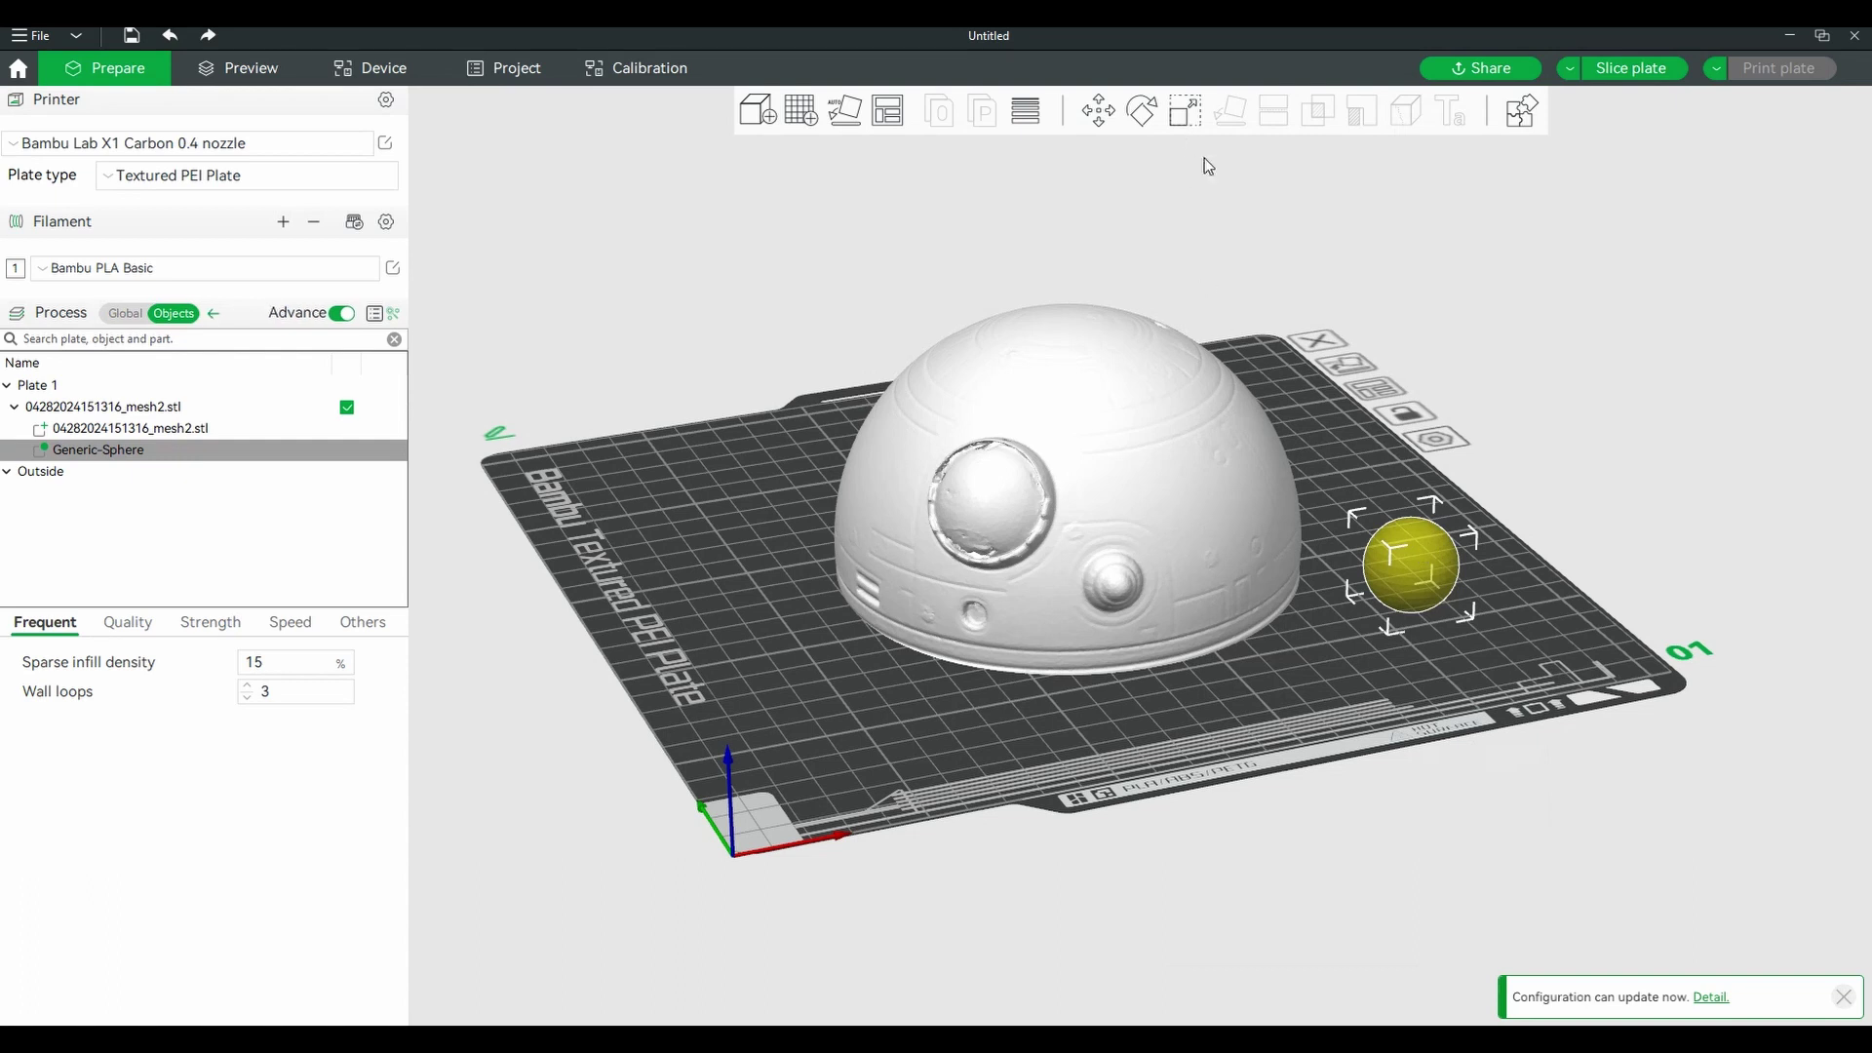
right_click(1413, 541)
click(1344, 466)
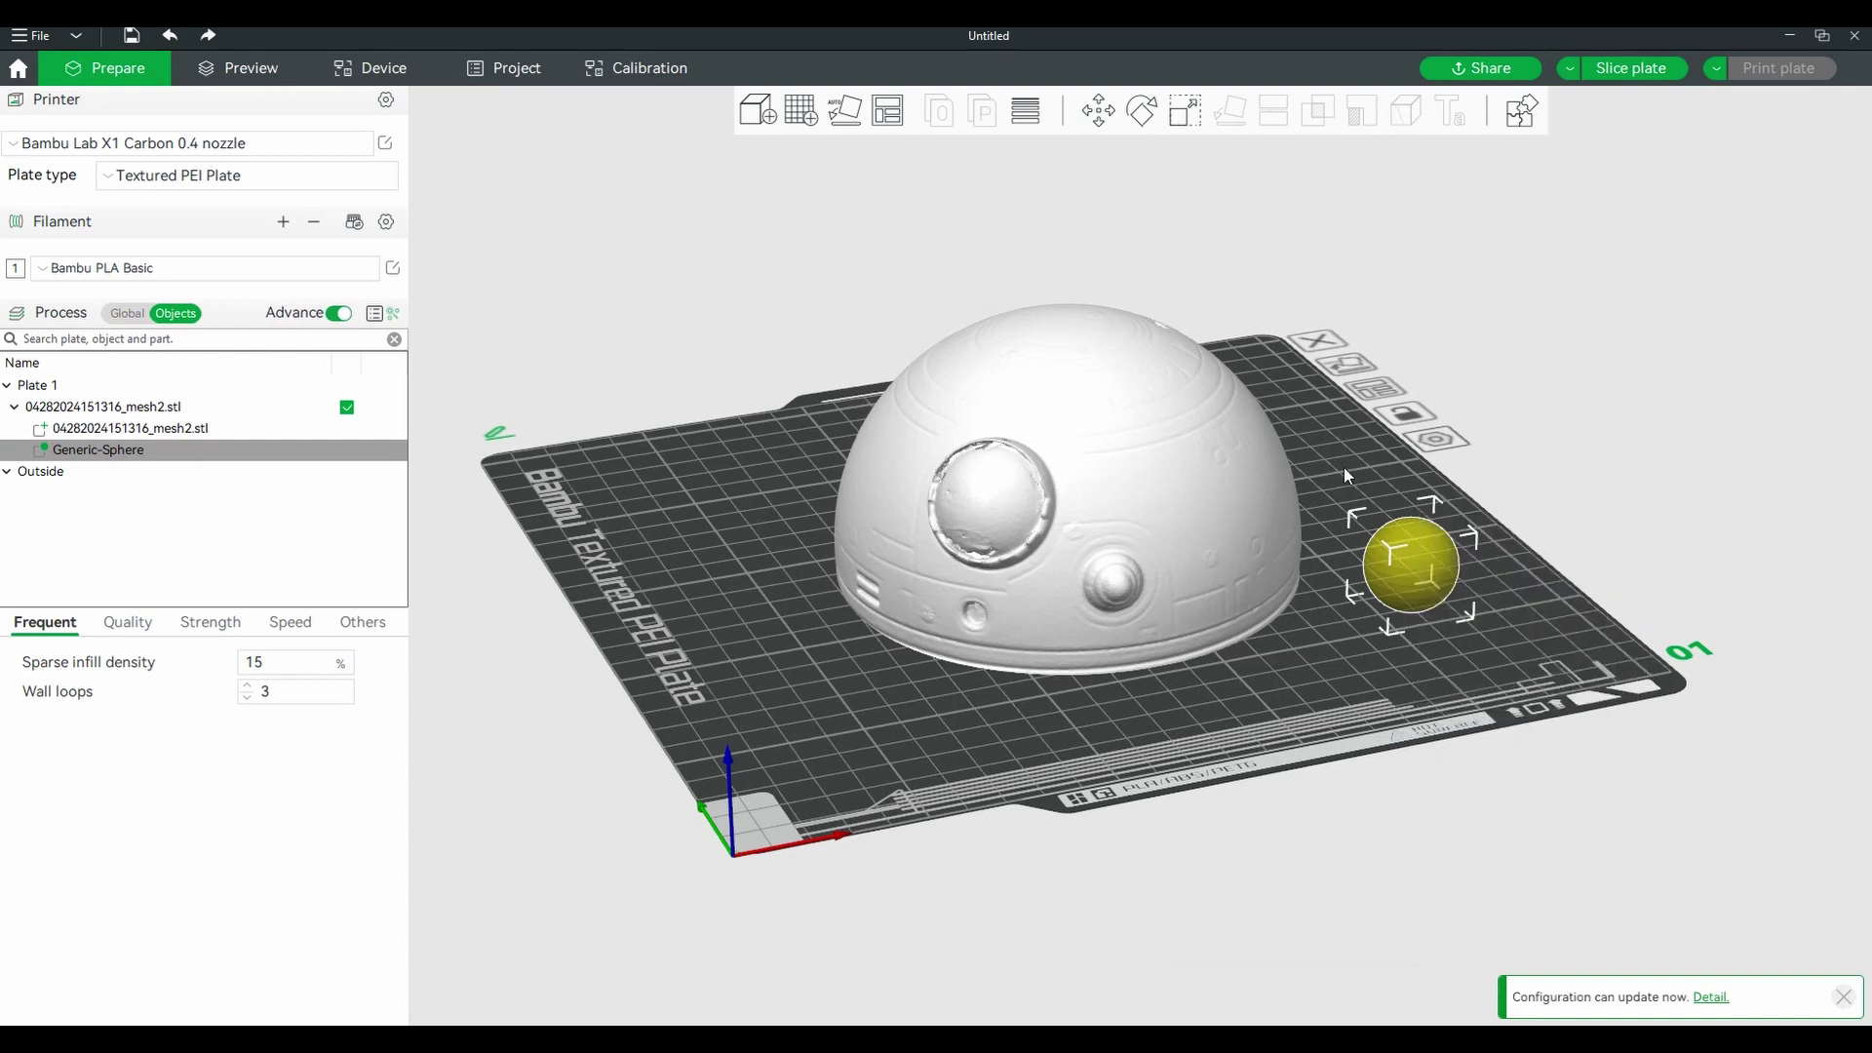
Set the sphere modifier's size uniformly to 65 mm.
click(1192, 119)
click(1270, 214)
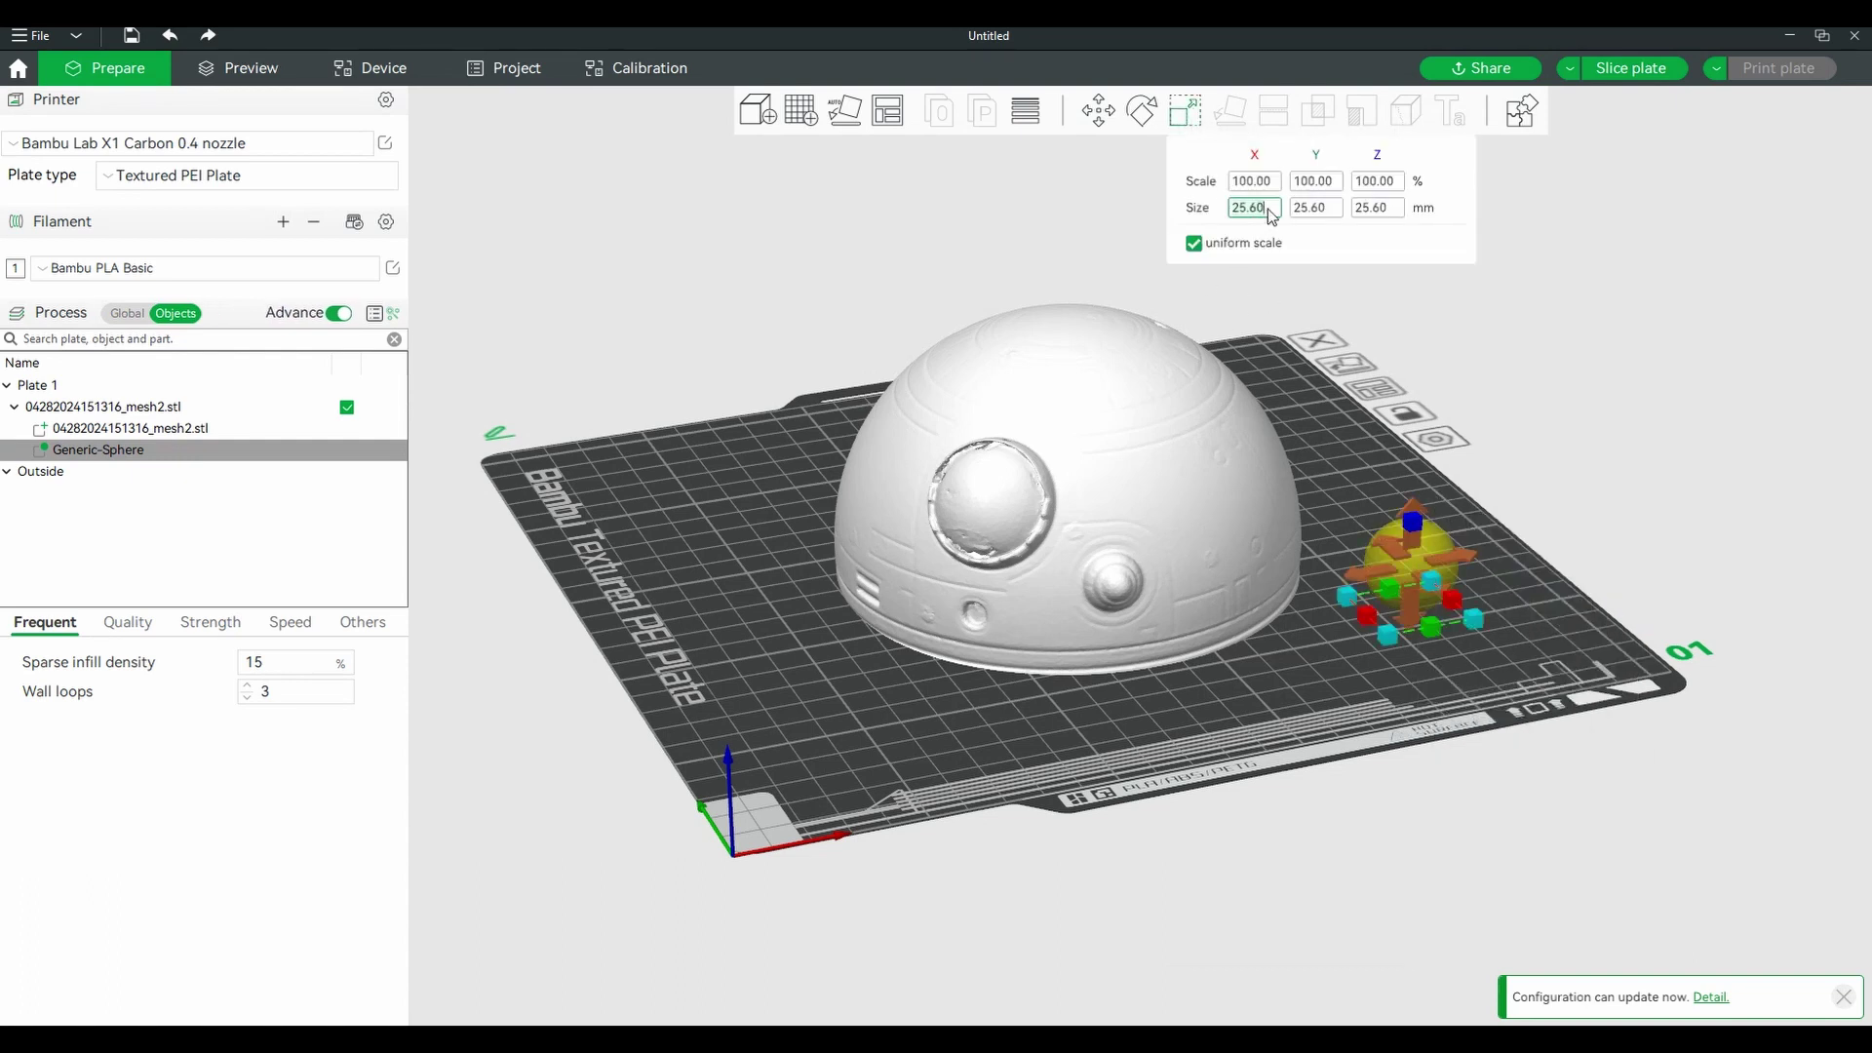
text(65)
click(1319, 213)
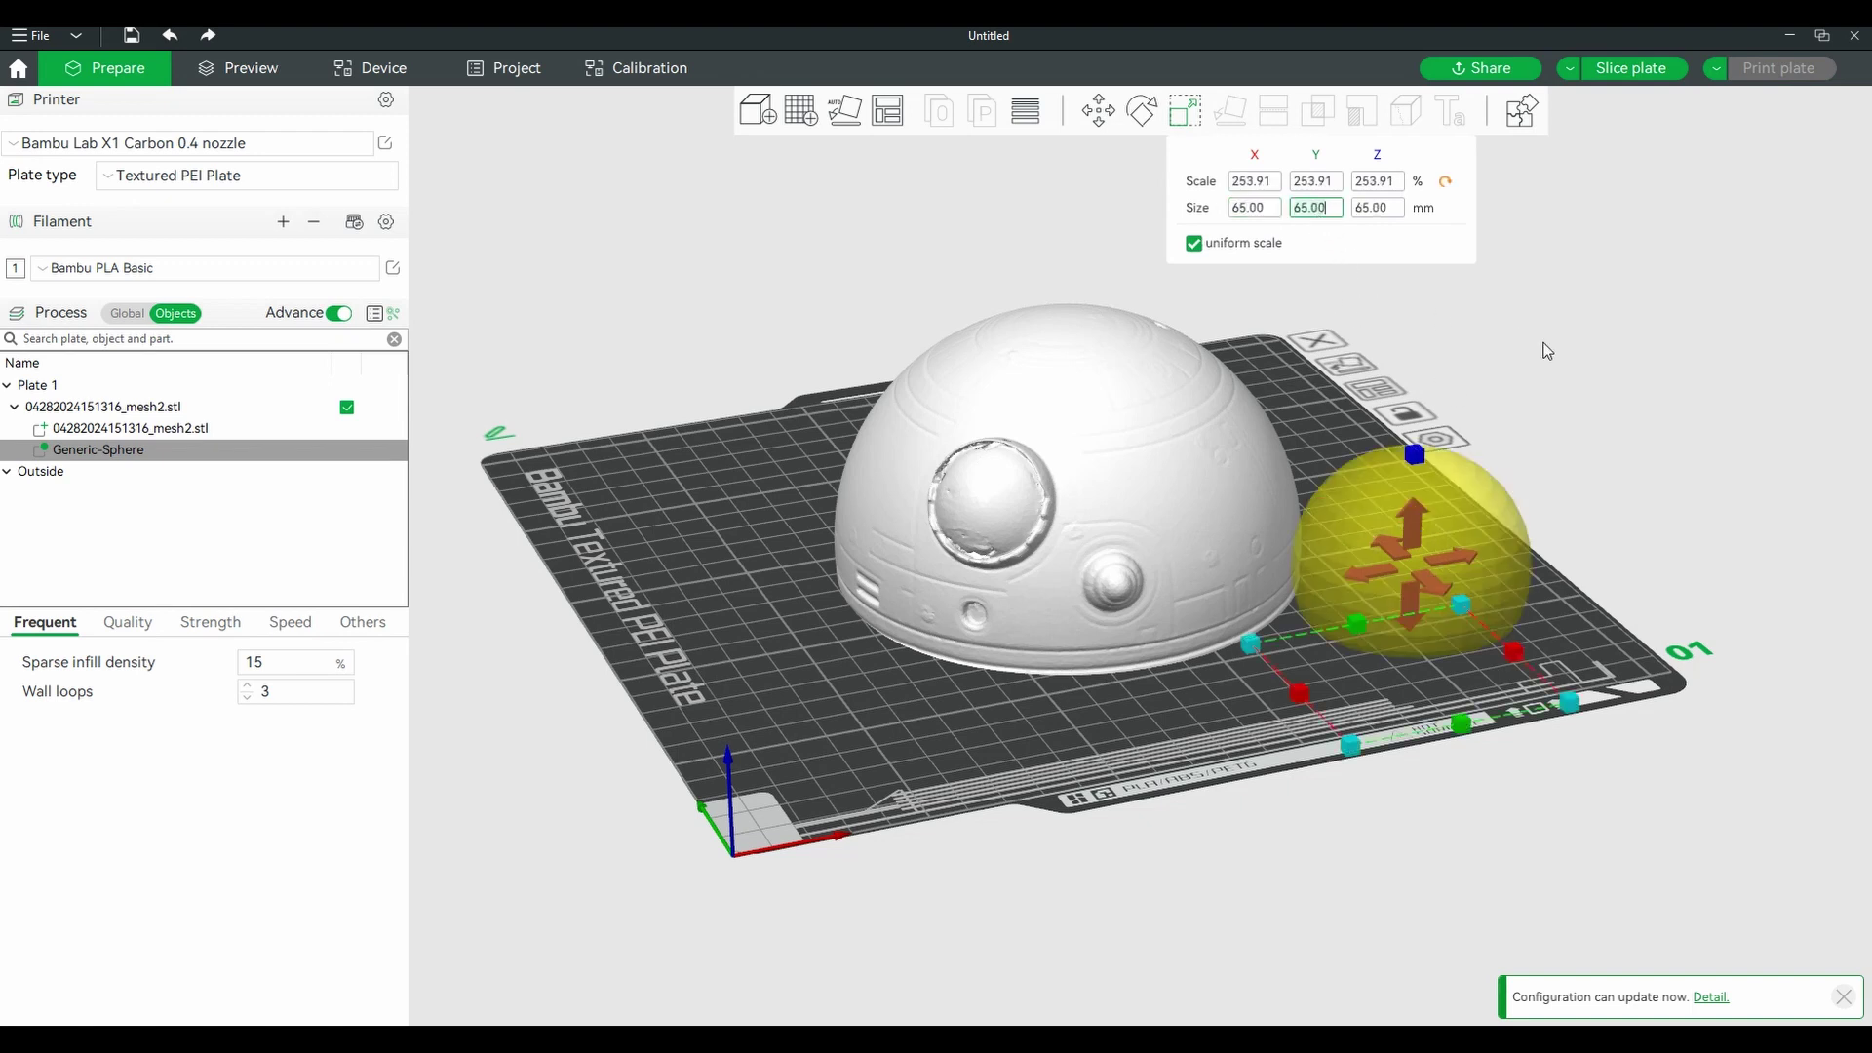
drag(1501, 384, 1604, 469)
Set the sphere modifier's size uniformly to 45 mm.
click(1271, 207)
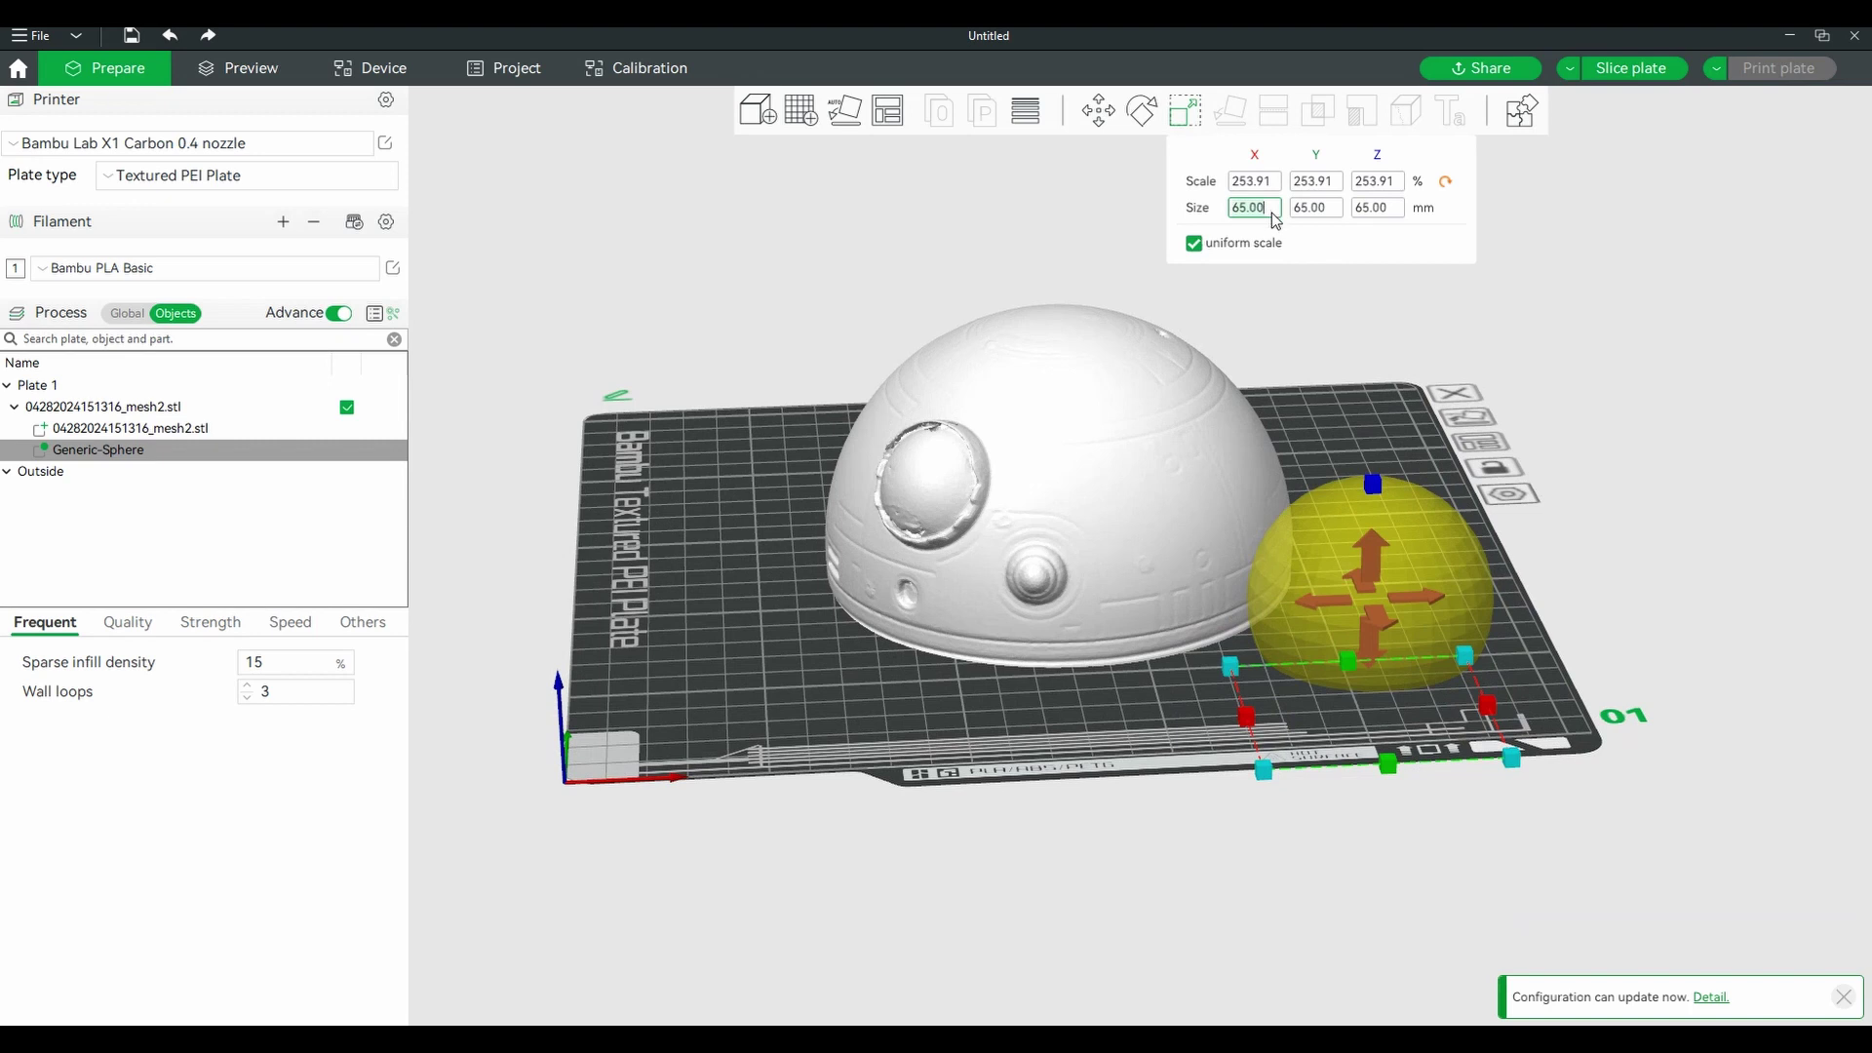
key(BackSpace)
key(BackSpace)
key(BackSpace)
key(BackSpace)
key(BackSpace)
text(45)
key(Return)
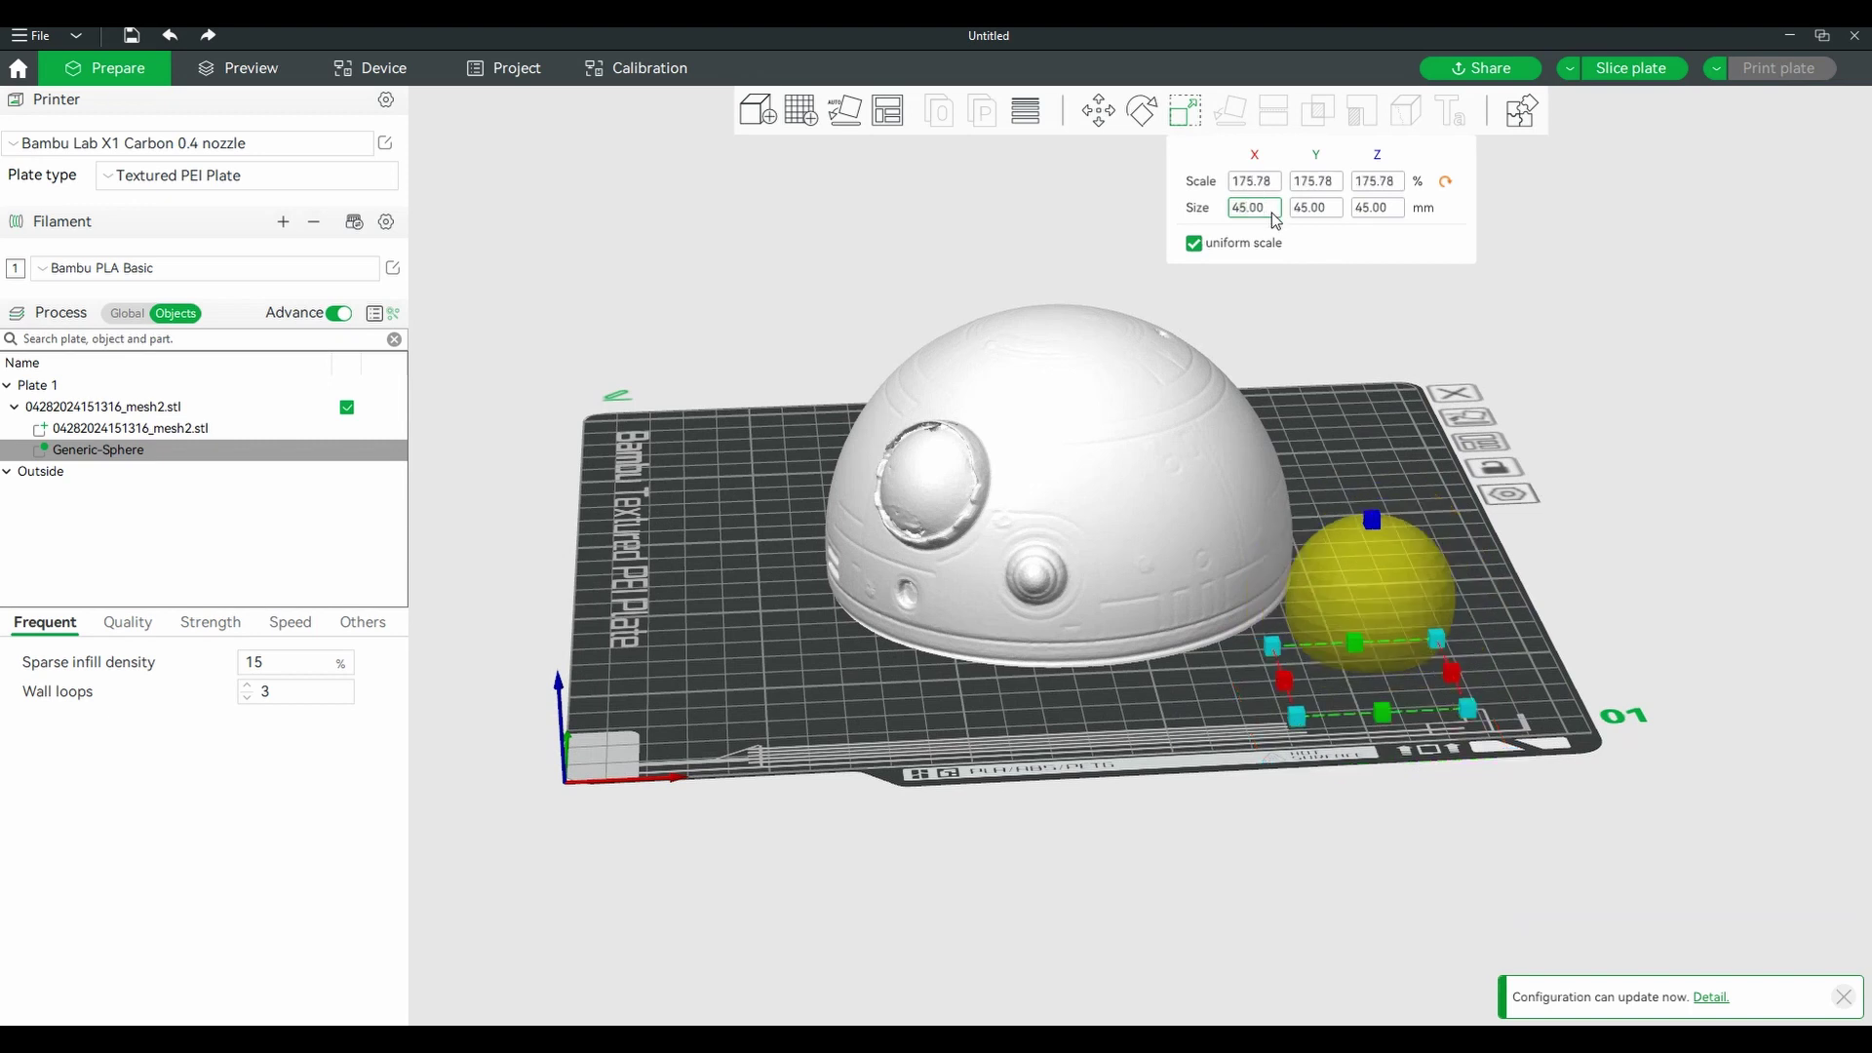
click(1349, 338)
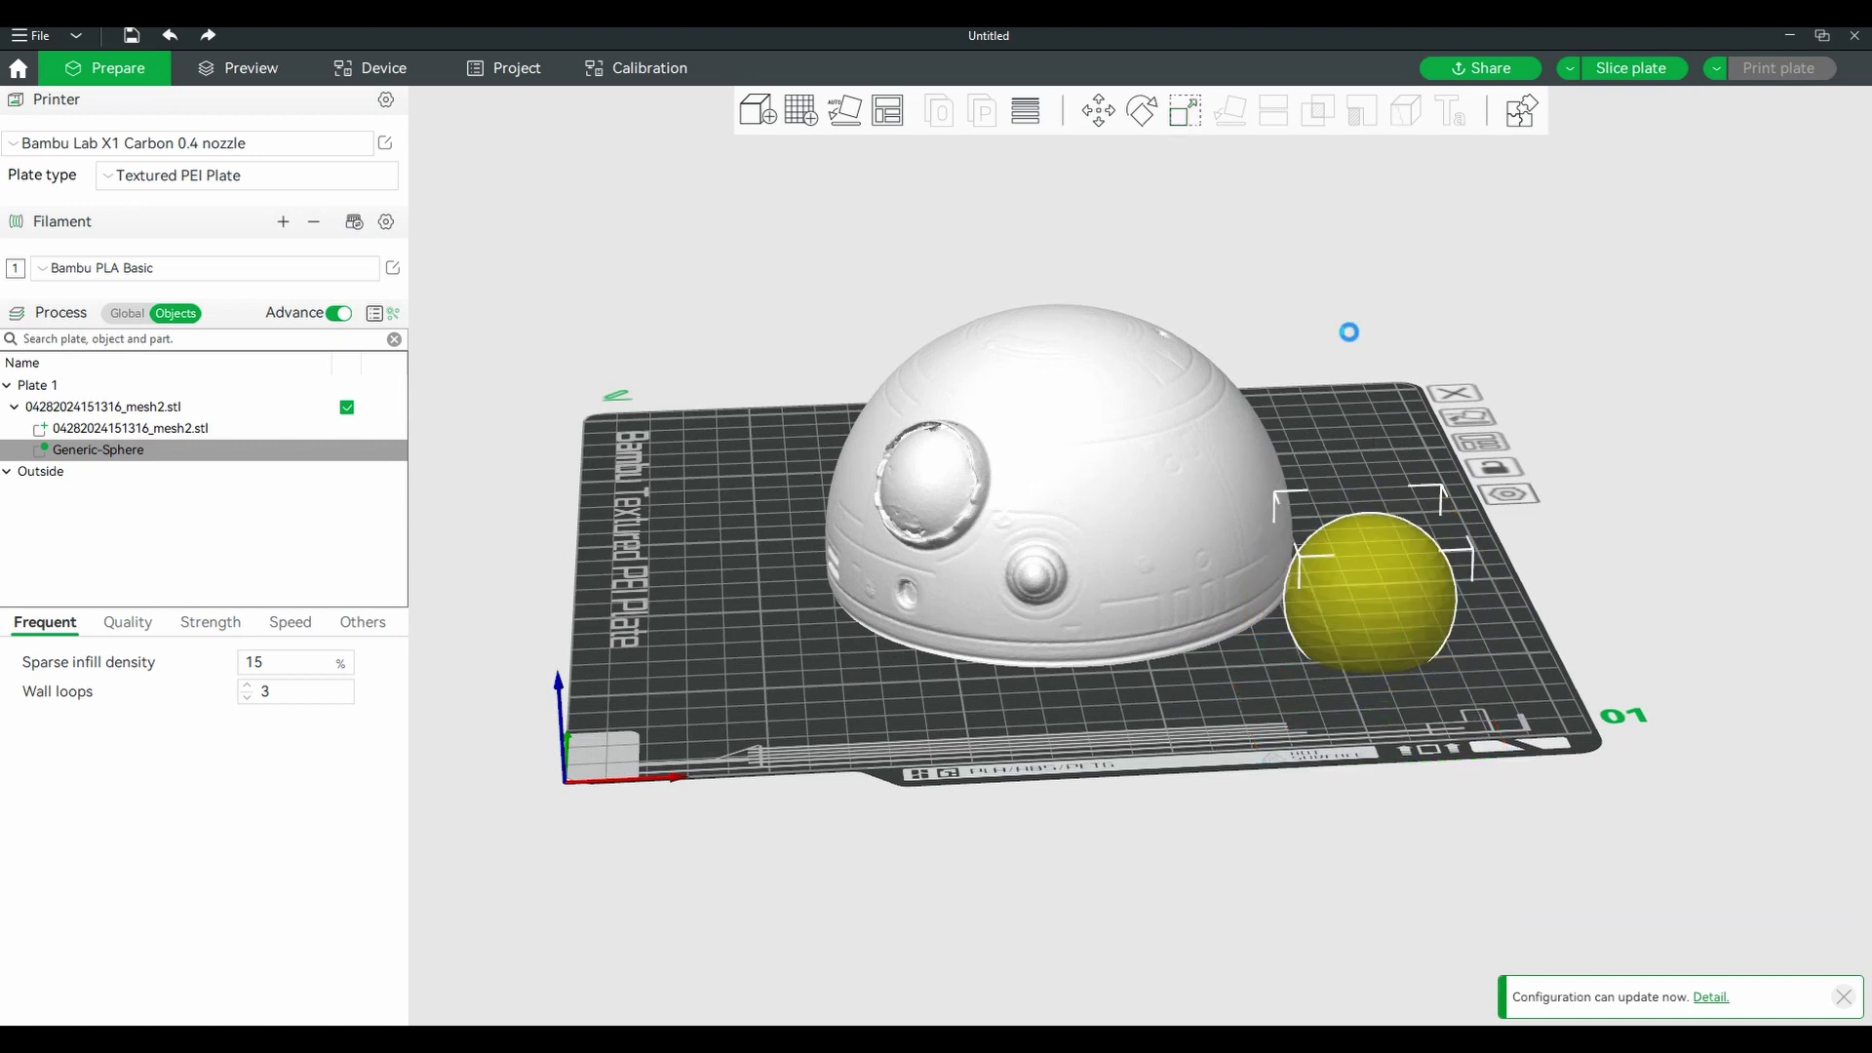
Move the sphere modifier into the head behind the large round eye, to about X -25.44, Y -28.36, Z 15.88 mm.
click(1370, 532)
key(m)
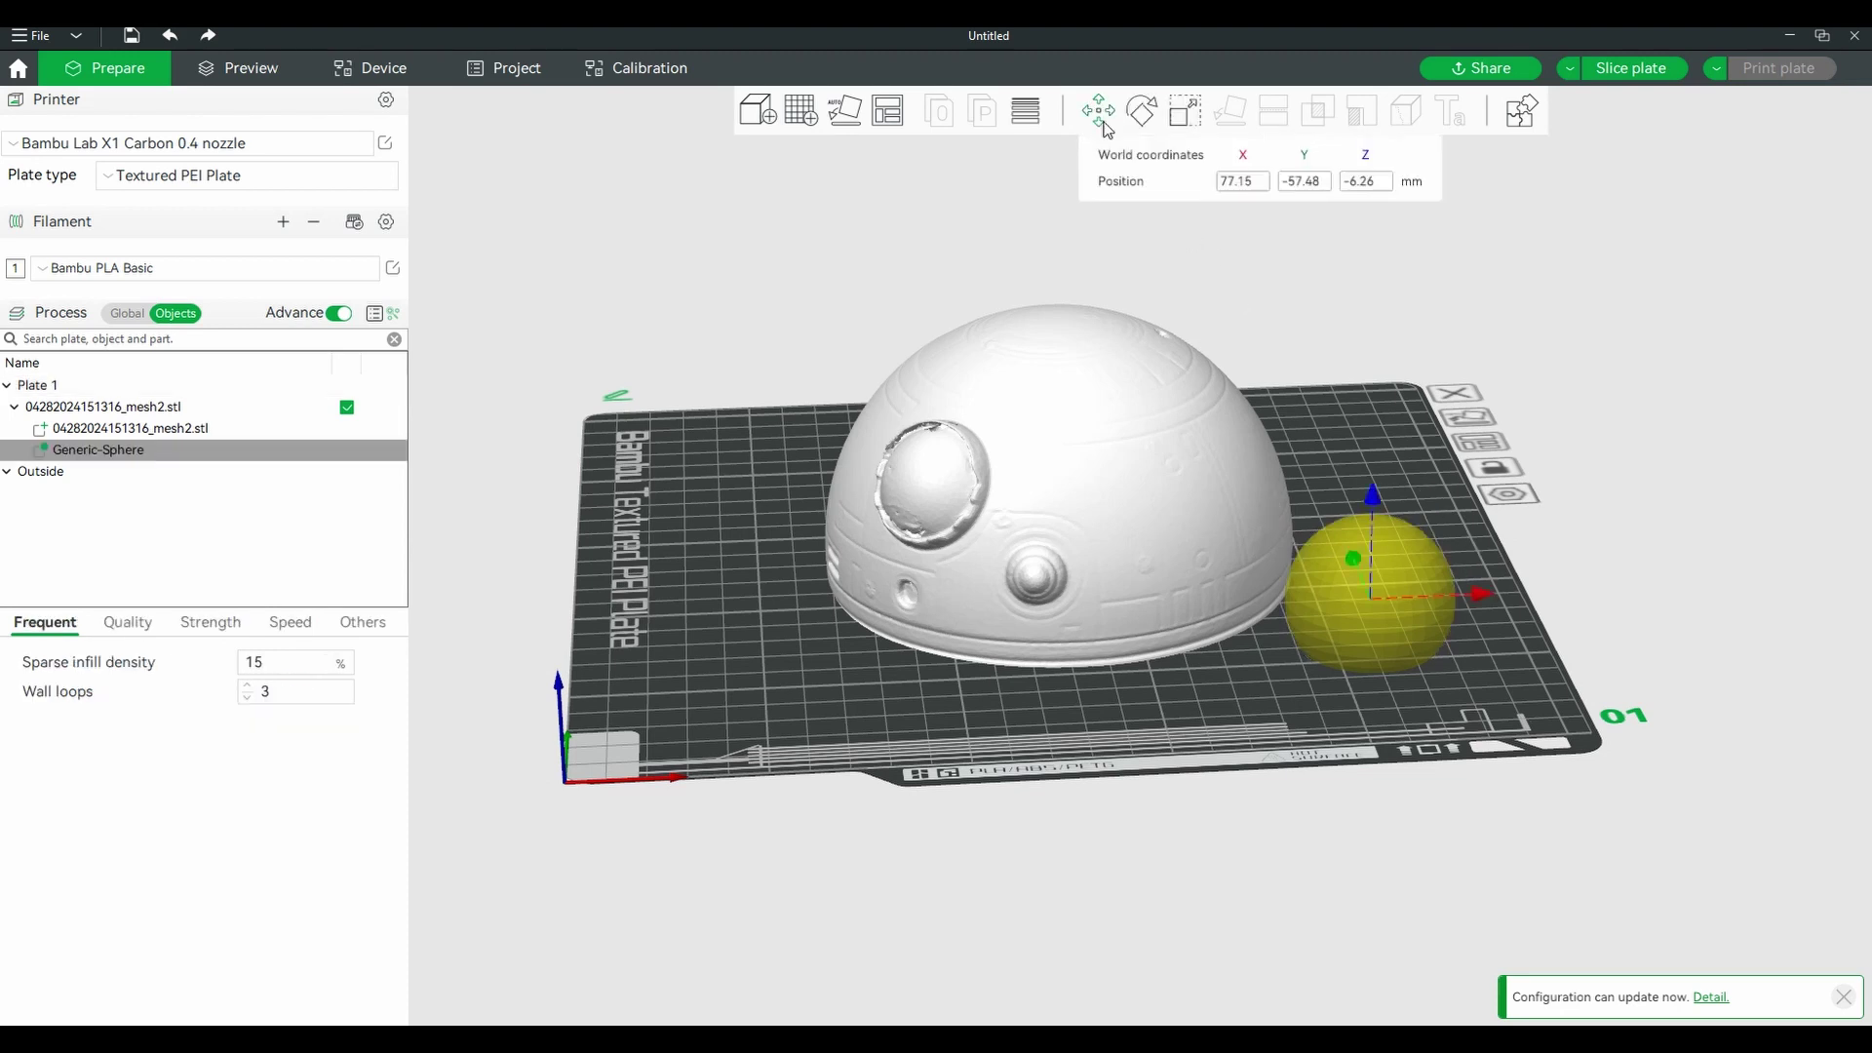
drag(1391, 595, 955, 704)
click(1000, 570)
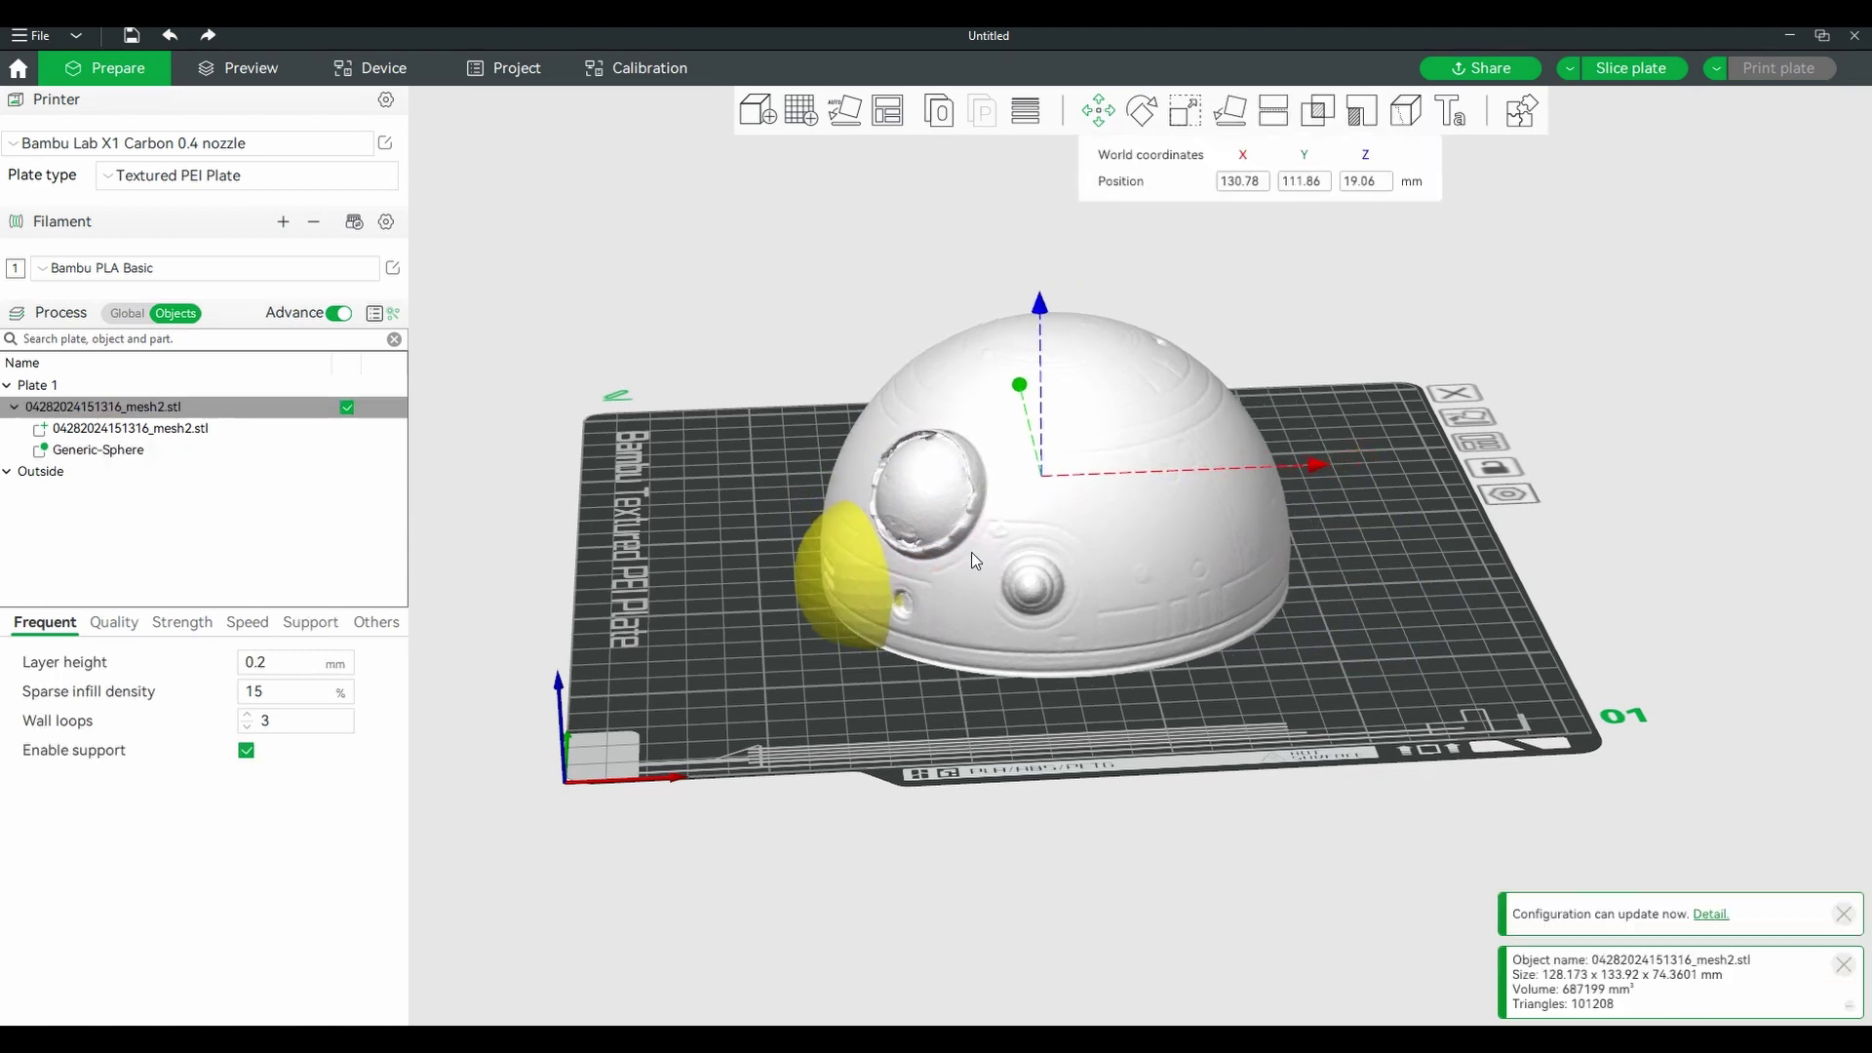
click(831, 583)
drag(995, 578, 1038, 546)
drag(938, 438, 934, 392)
drag(949, 487, 1077, 511)
click(970, 421)
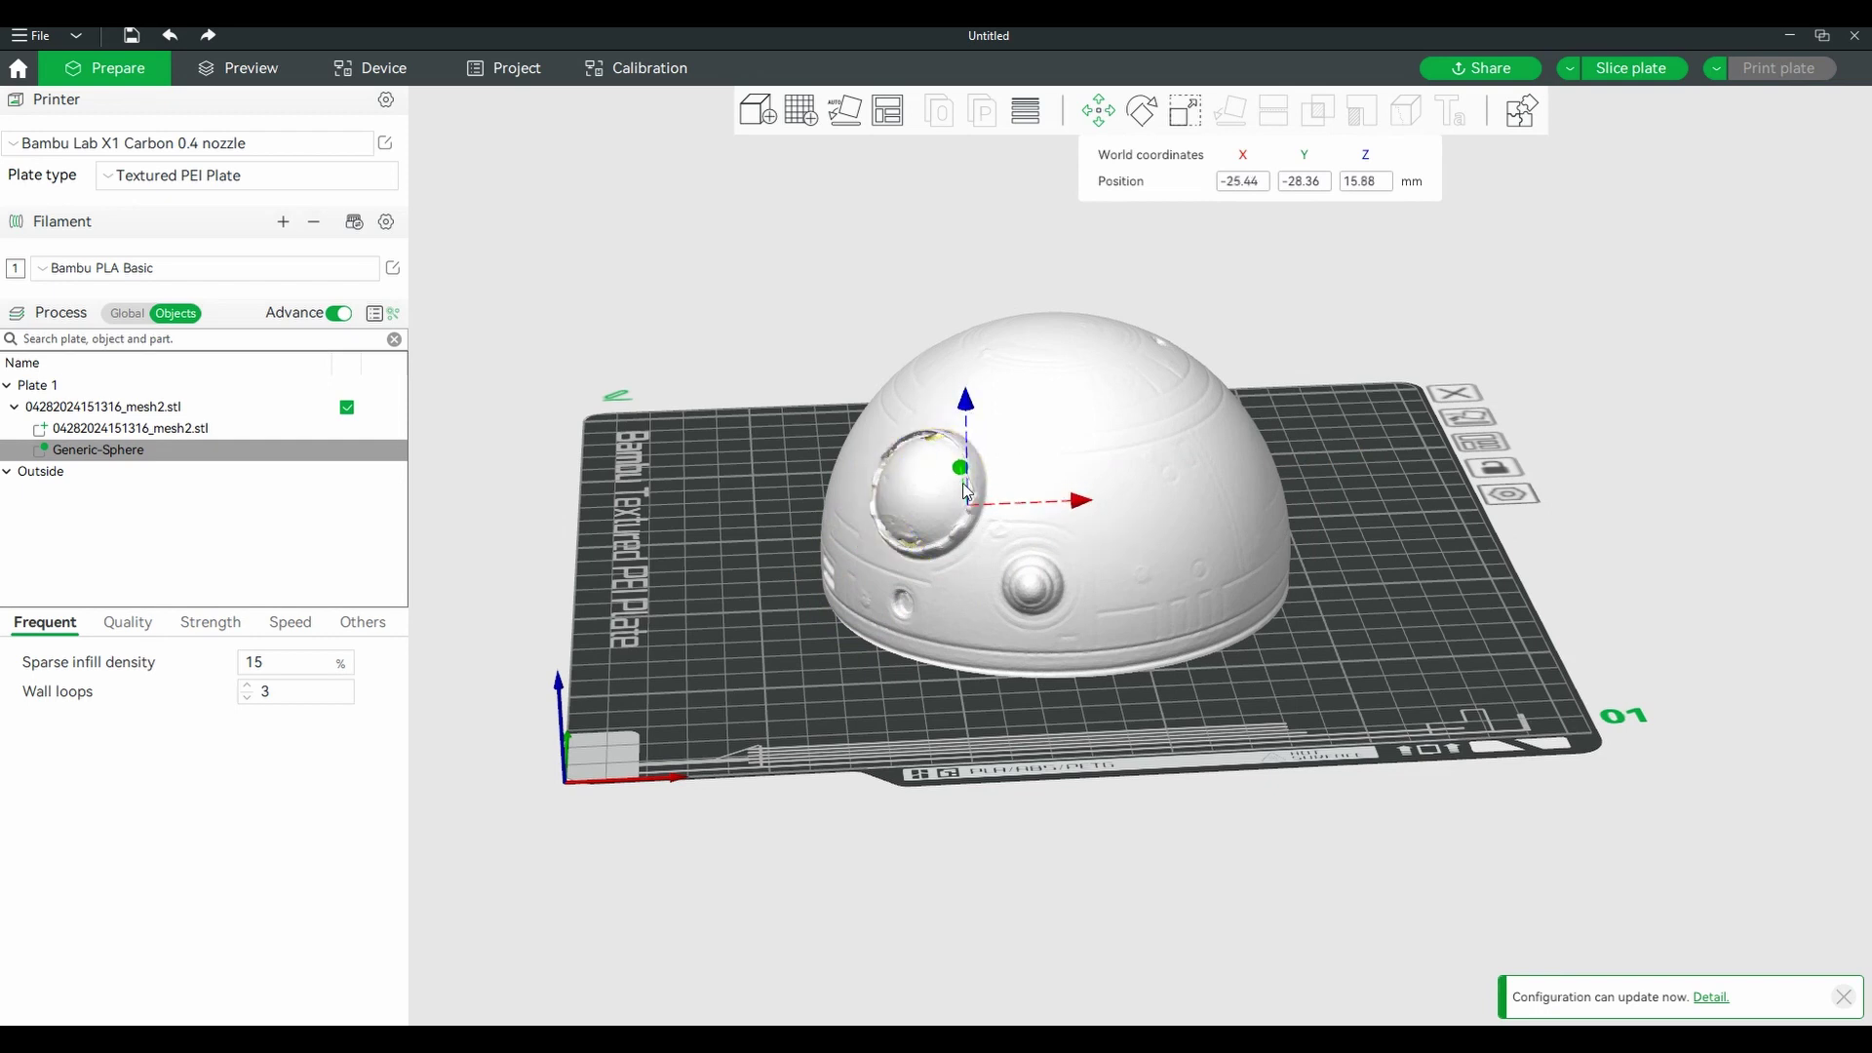
Align the sphere modifier with the large eye as seen from above, at about X -29.02, Y -32.00 mm.
drag(995, 222, 980, 359)
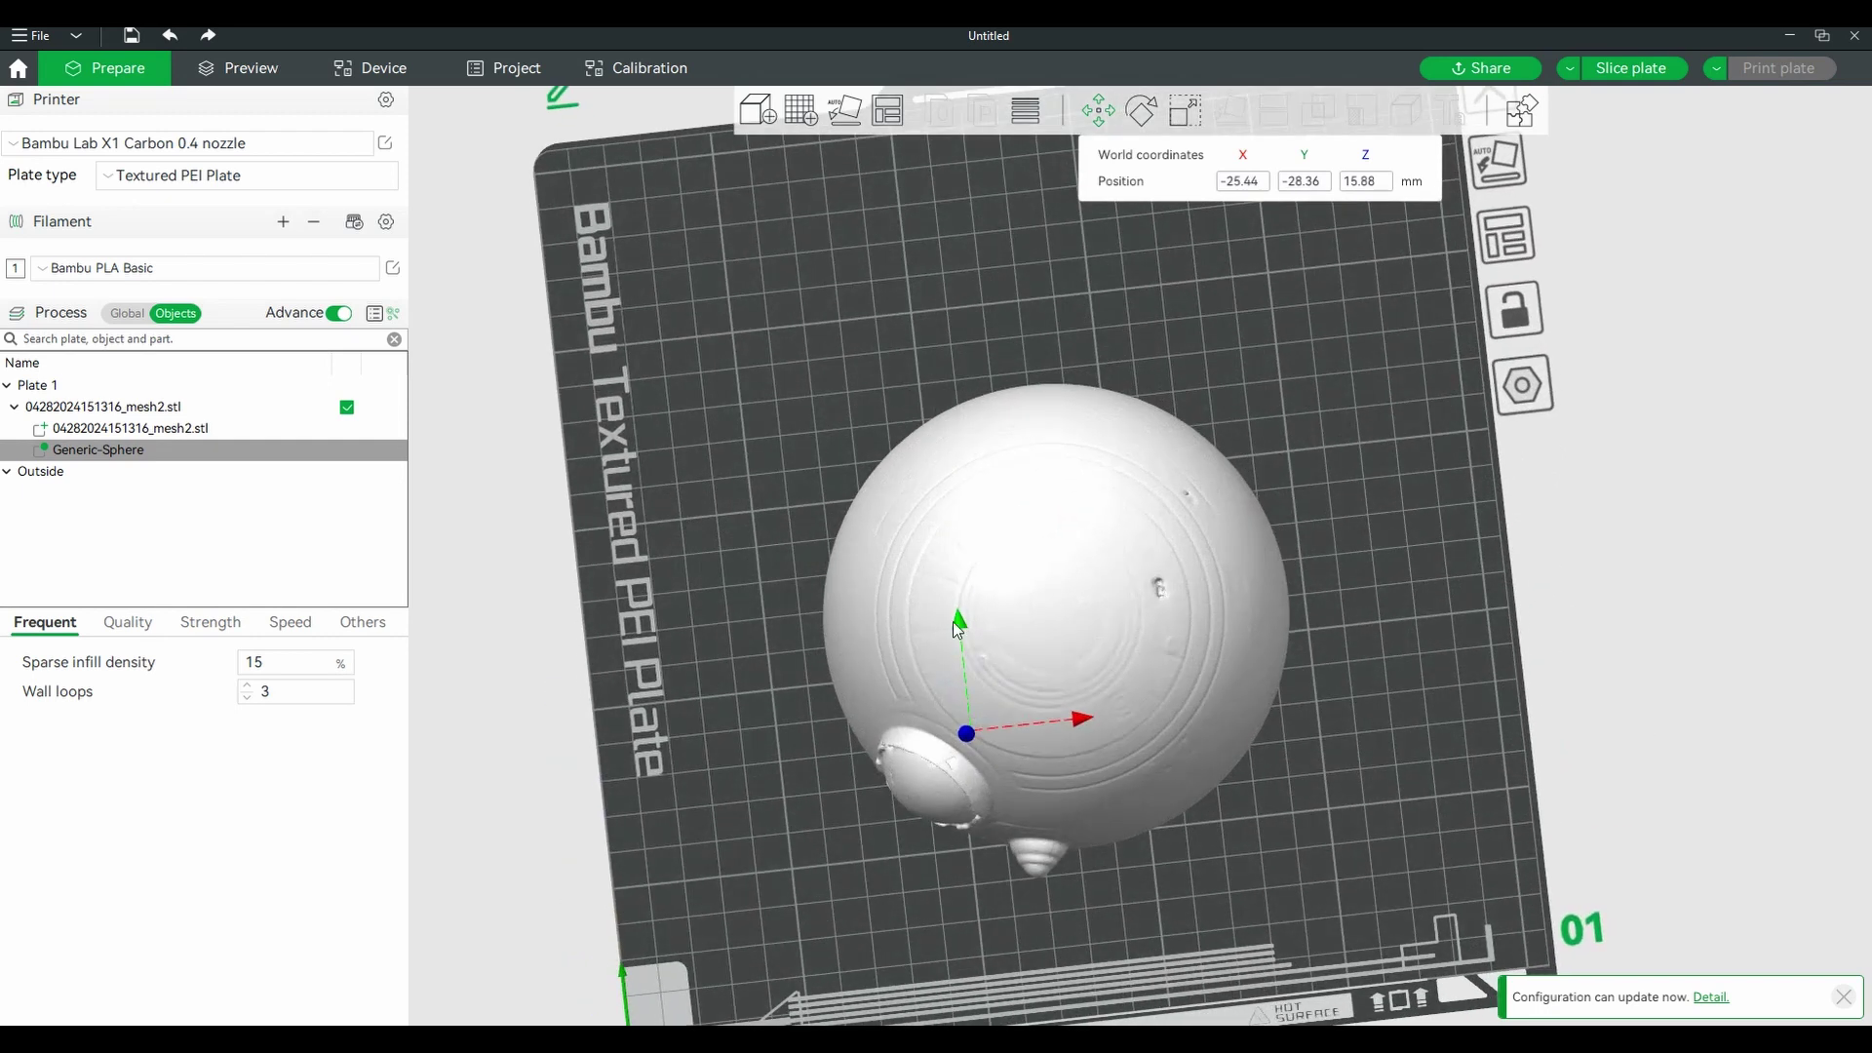
drag(959, 618, 979, 641)
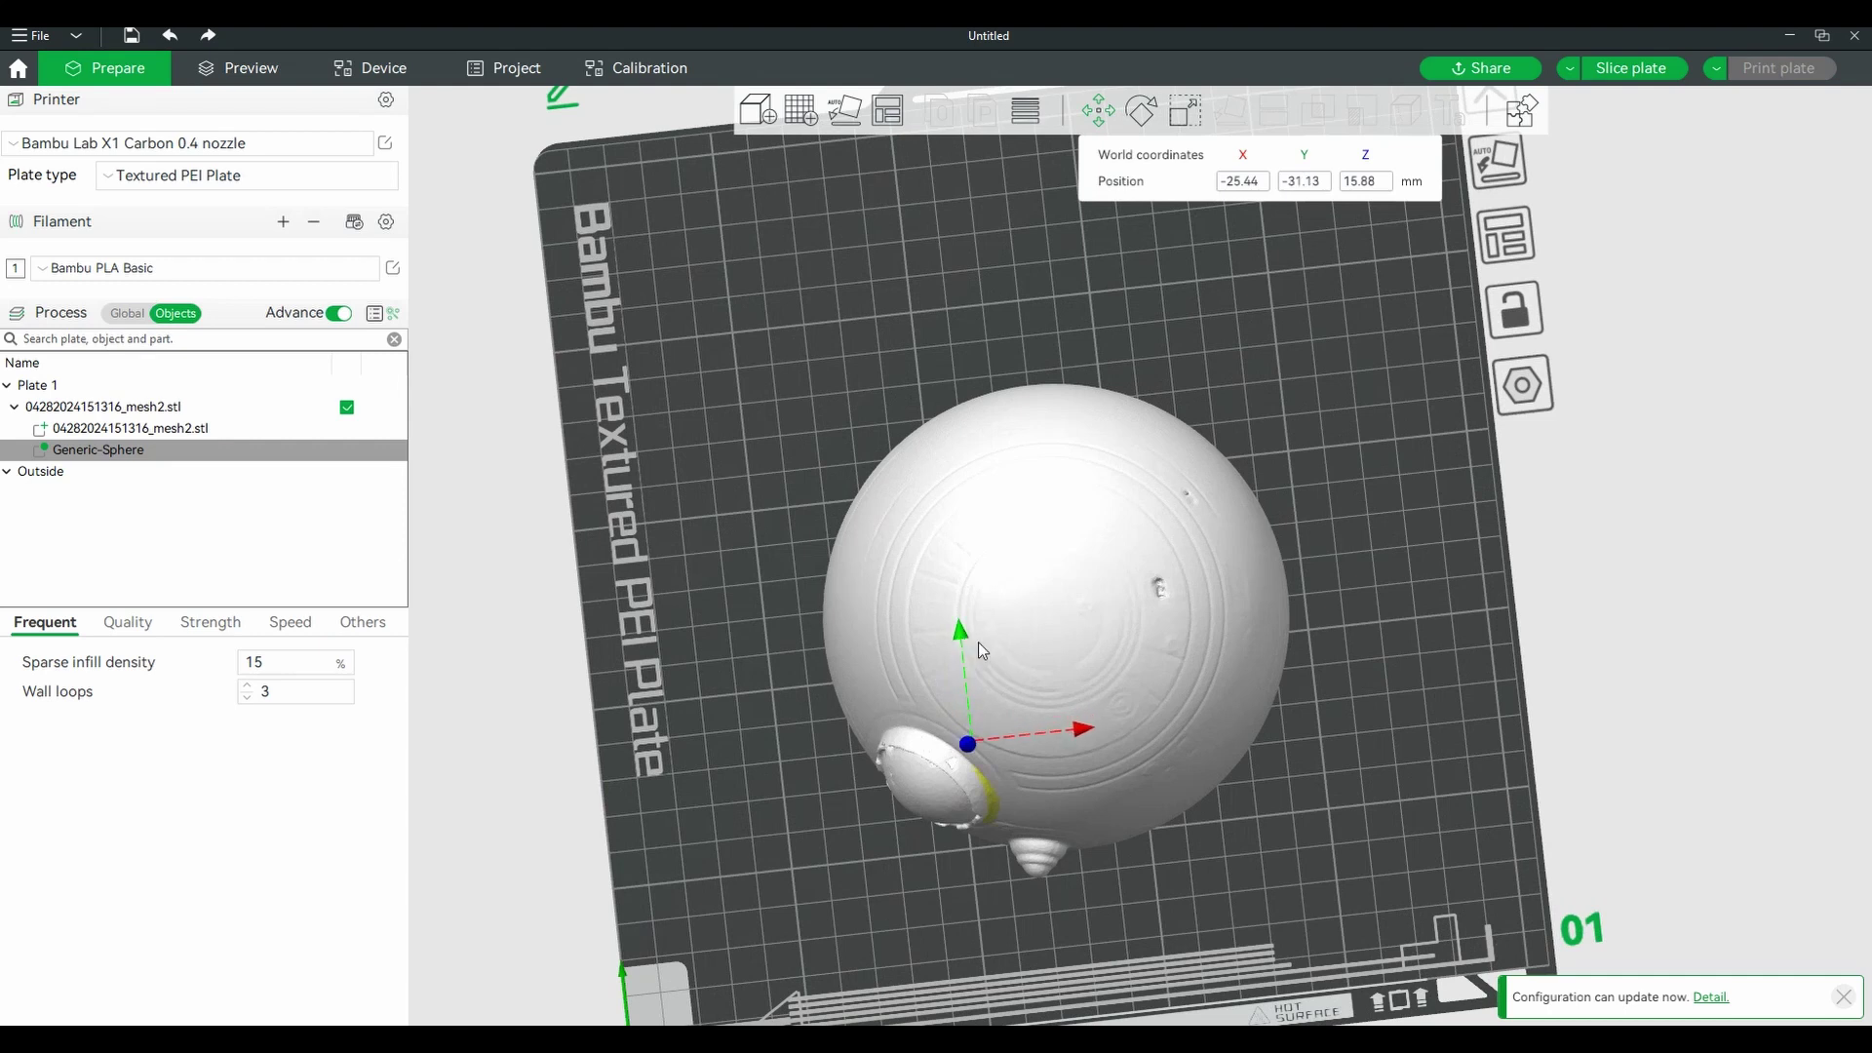
drag(1067, 741, 1070, 740)
drag(945, 634, 948, 644)
click(1061, 729)
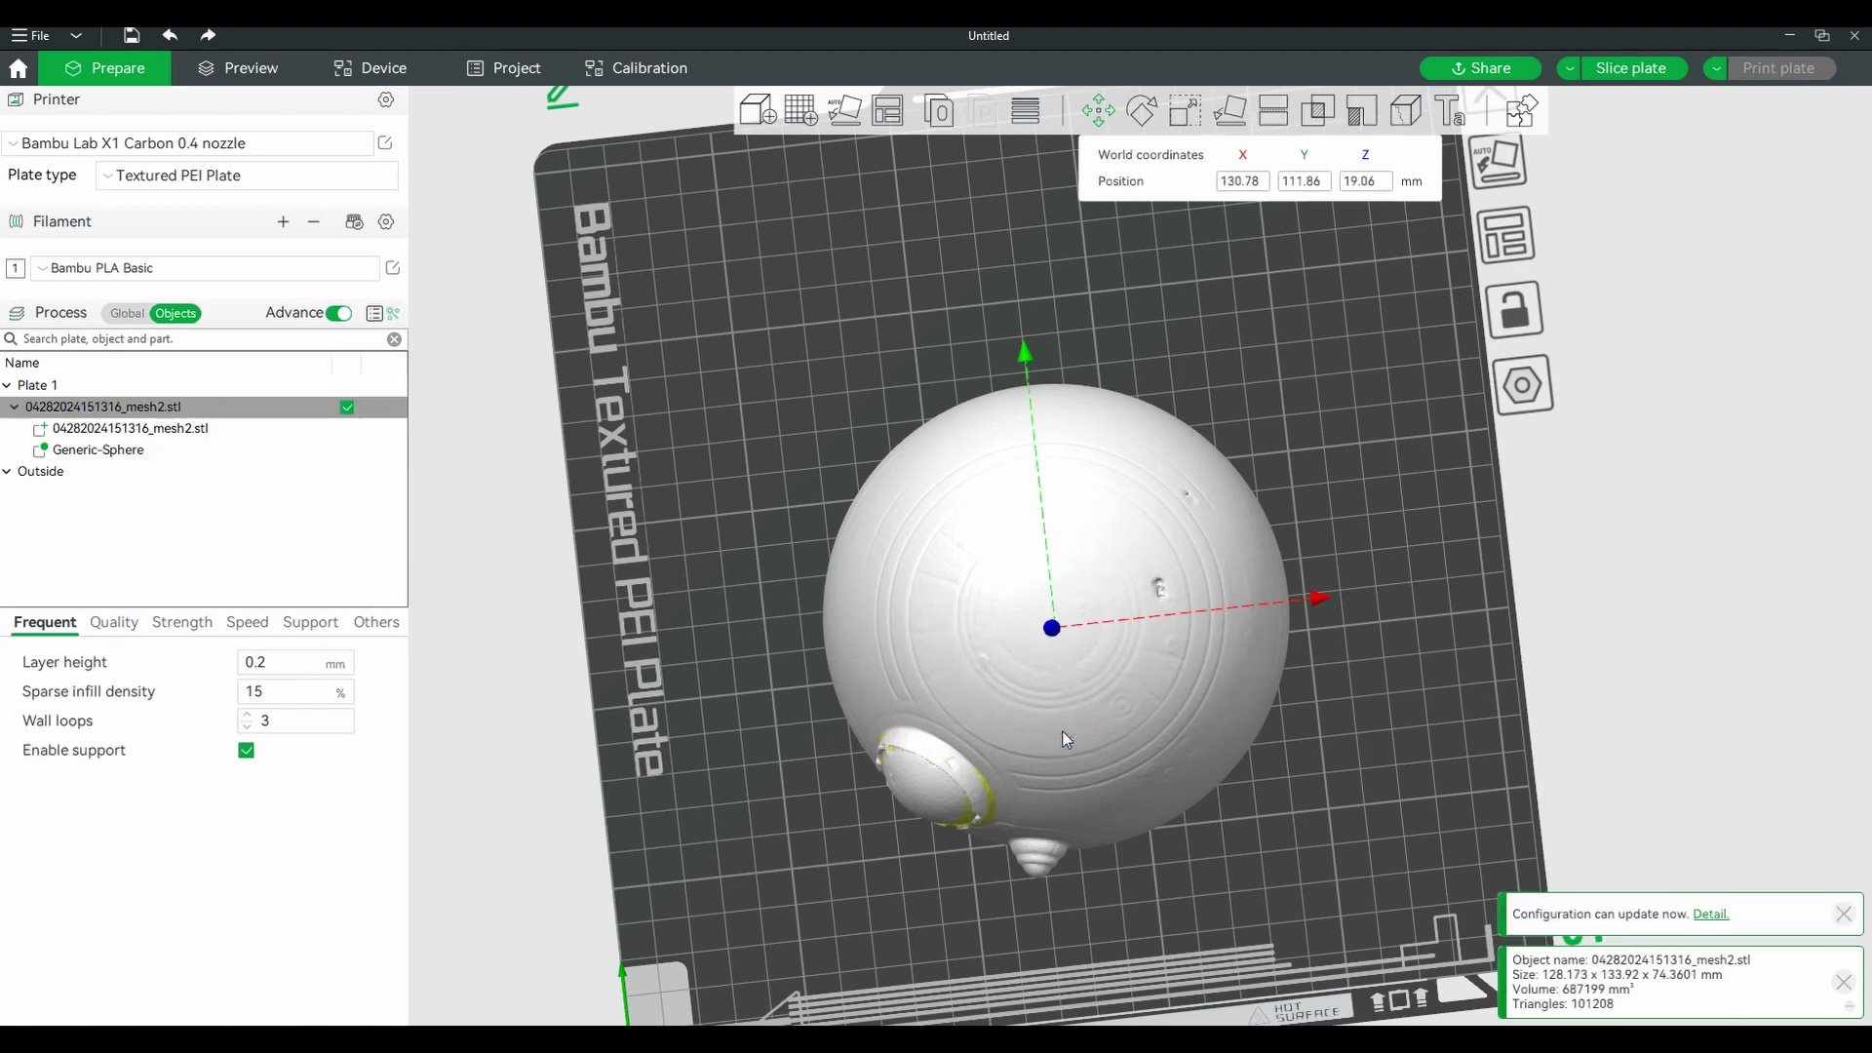
drag(1061, 729, 1056, 727)
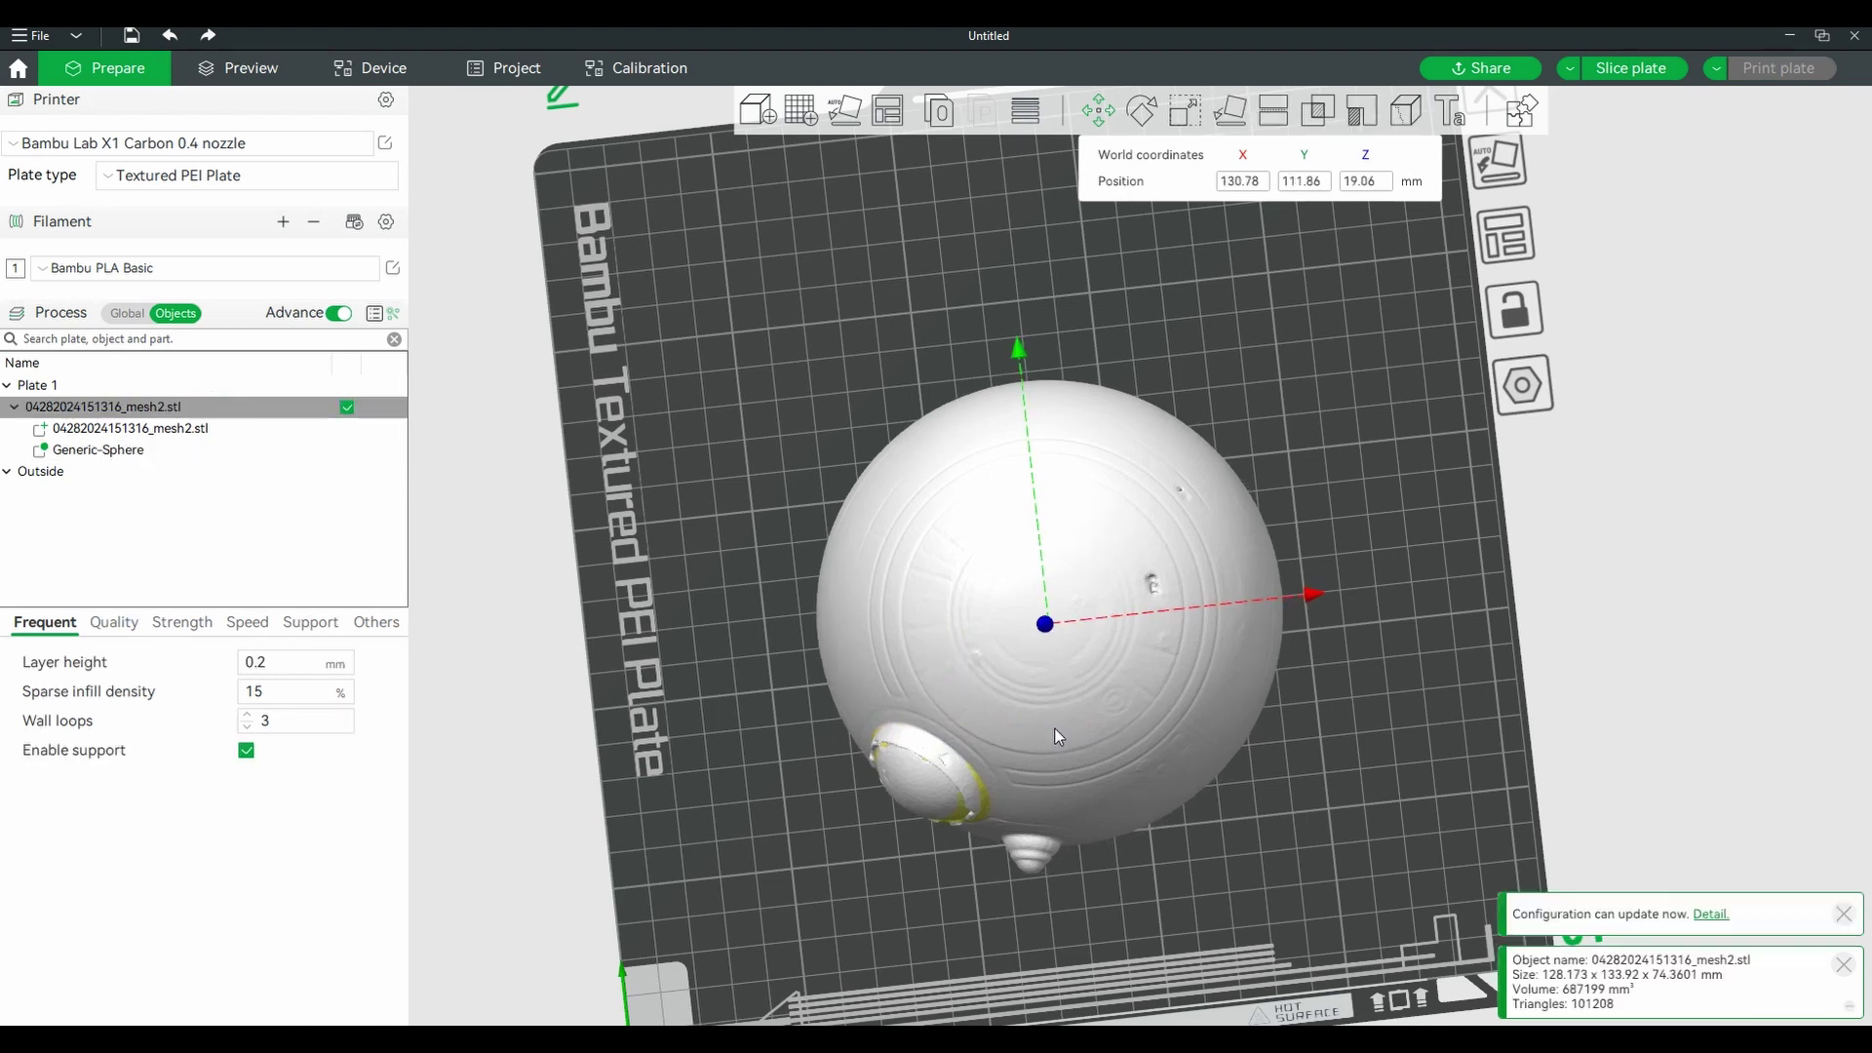
click(957, 805)
click(951, 808)
click(963, 814)
drag(1069, 737, 1060, 738)
Raise the sphere modifier to about Z 17.30 mm and nudge it to about Y -32.32 mm to center it on the eye.
drag(877, 880, 985, 588)
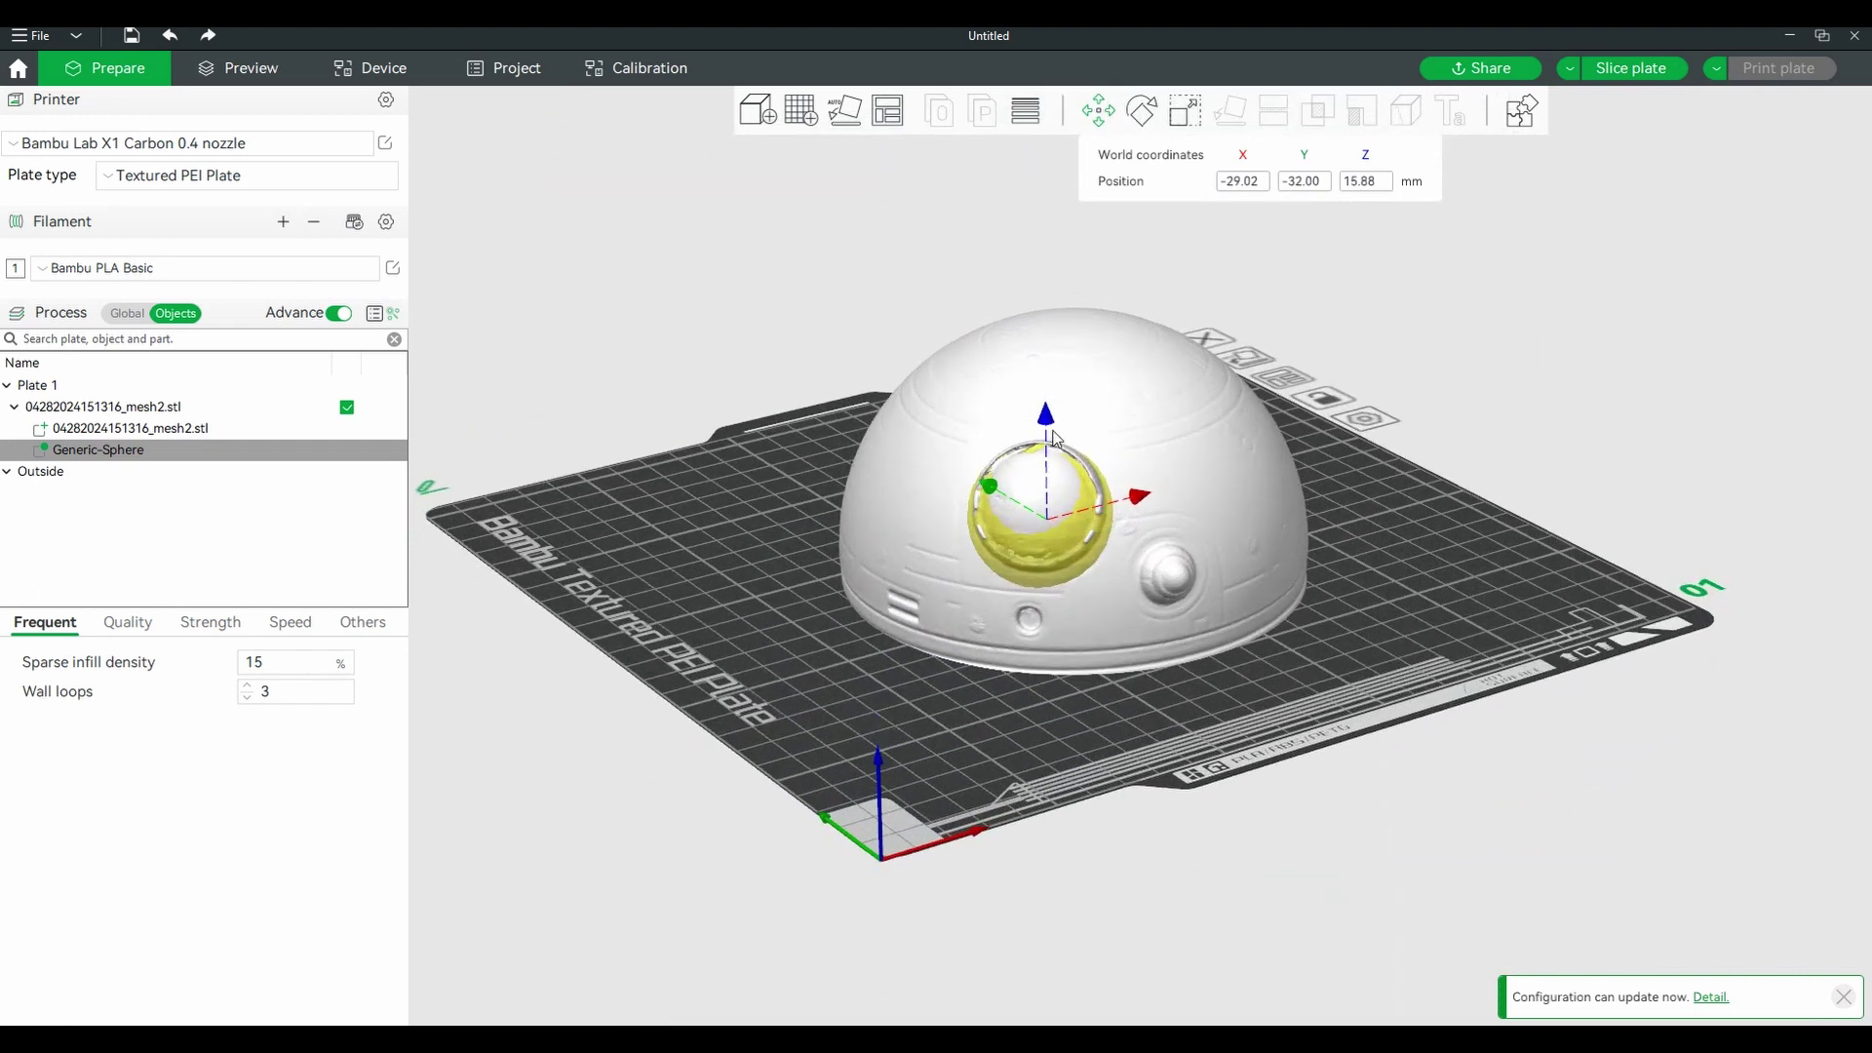
drag(1053, 432, 1047, 424)
drag(996, 694, 1051, 732)
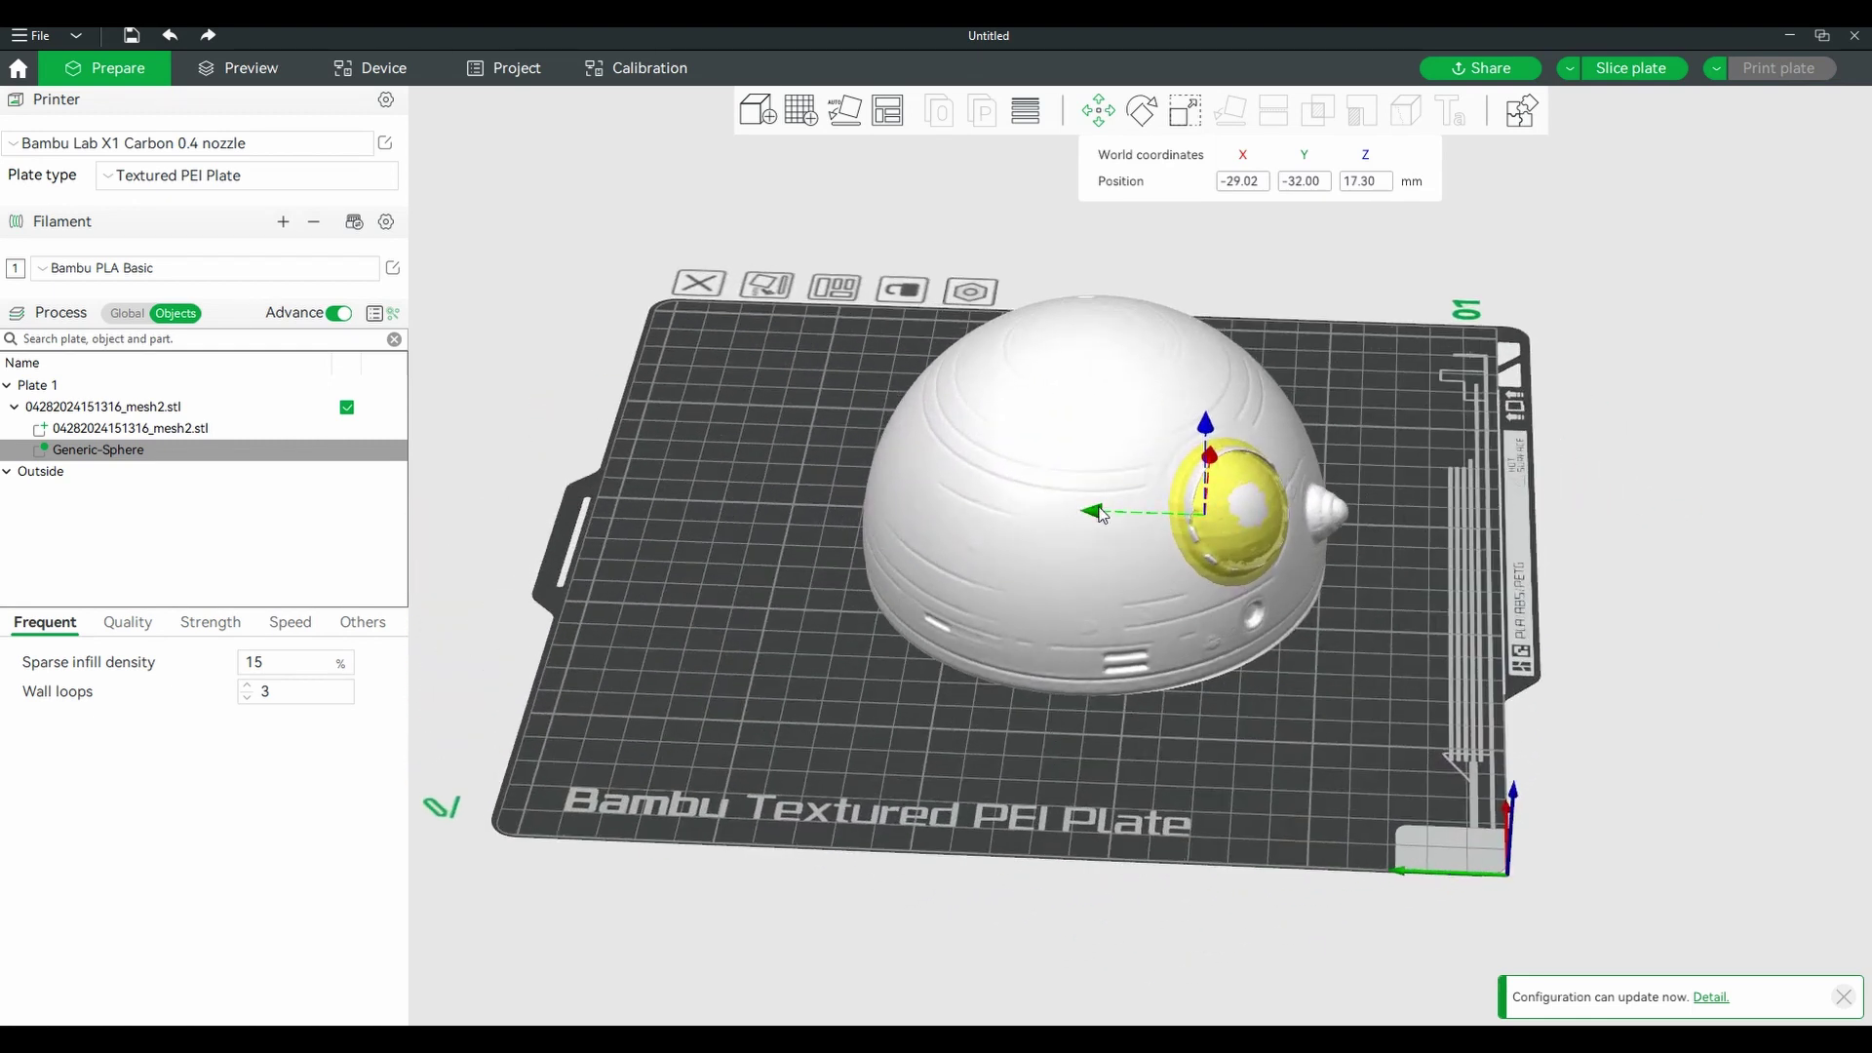
drag(1101, 512, 1108, 514)
Reduce the sphere modifier's size uniformly to 40 mm.
click(1192, 115)
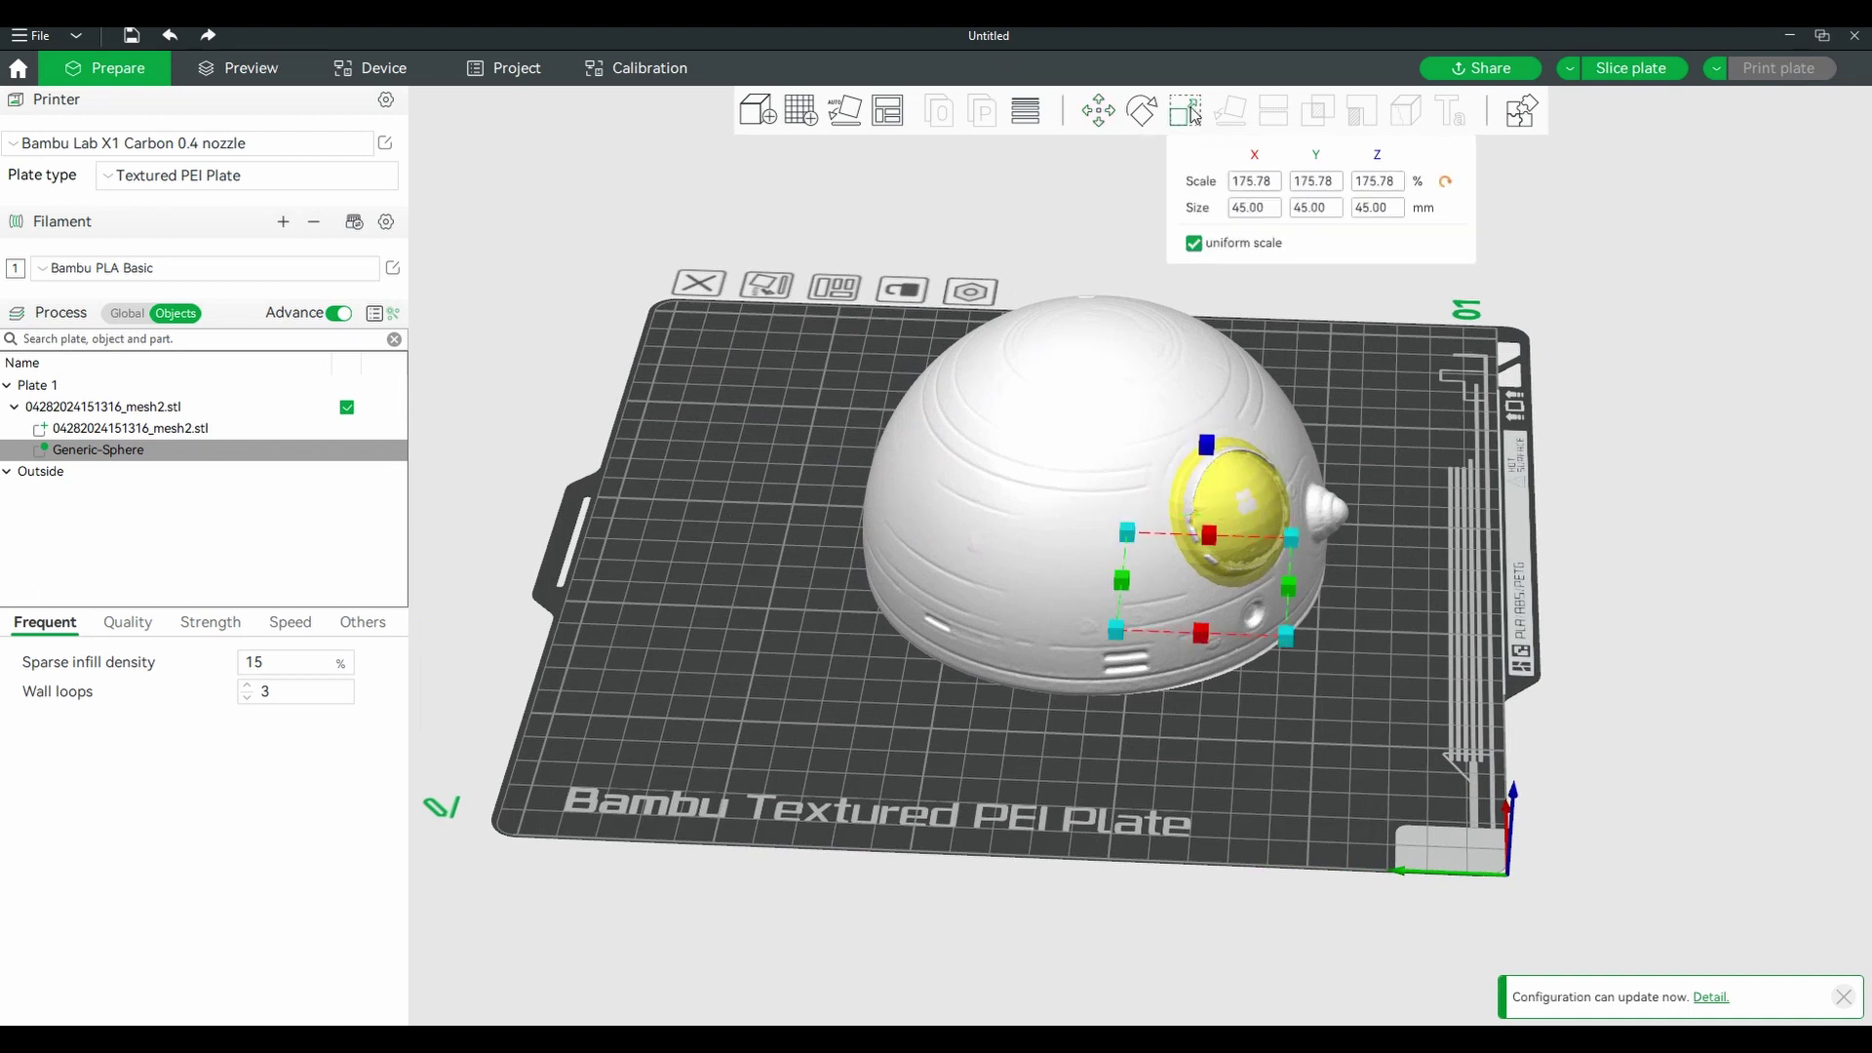
click(1268, 208)
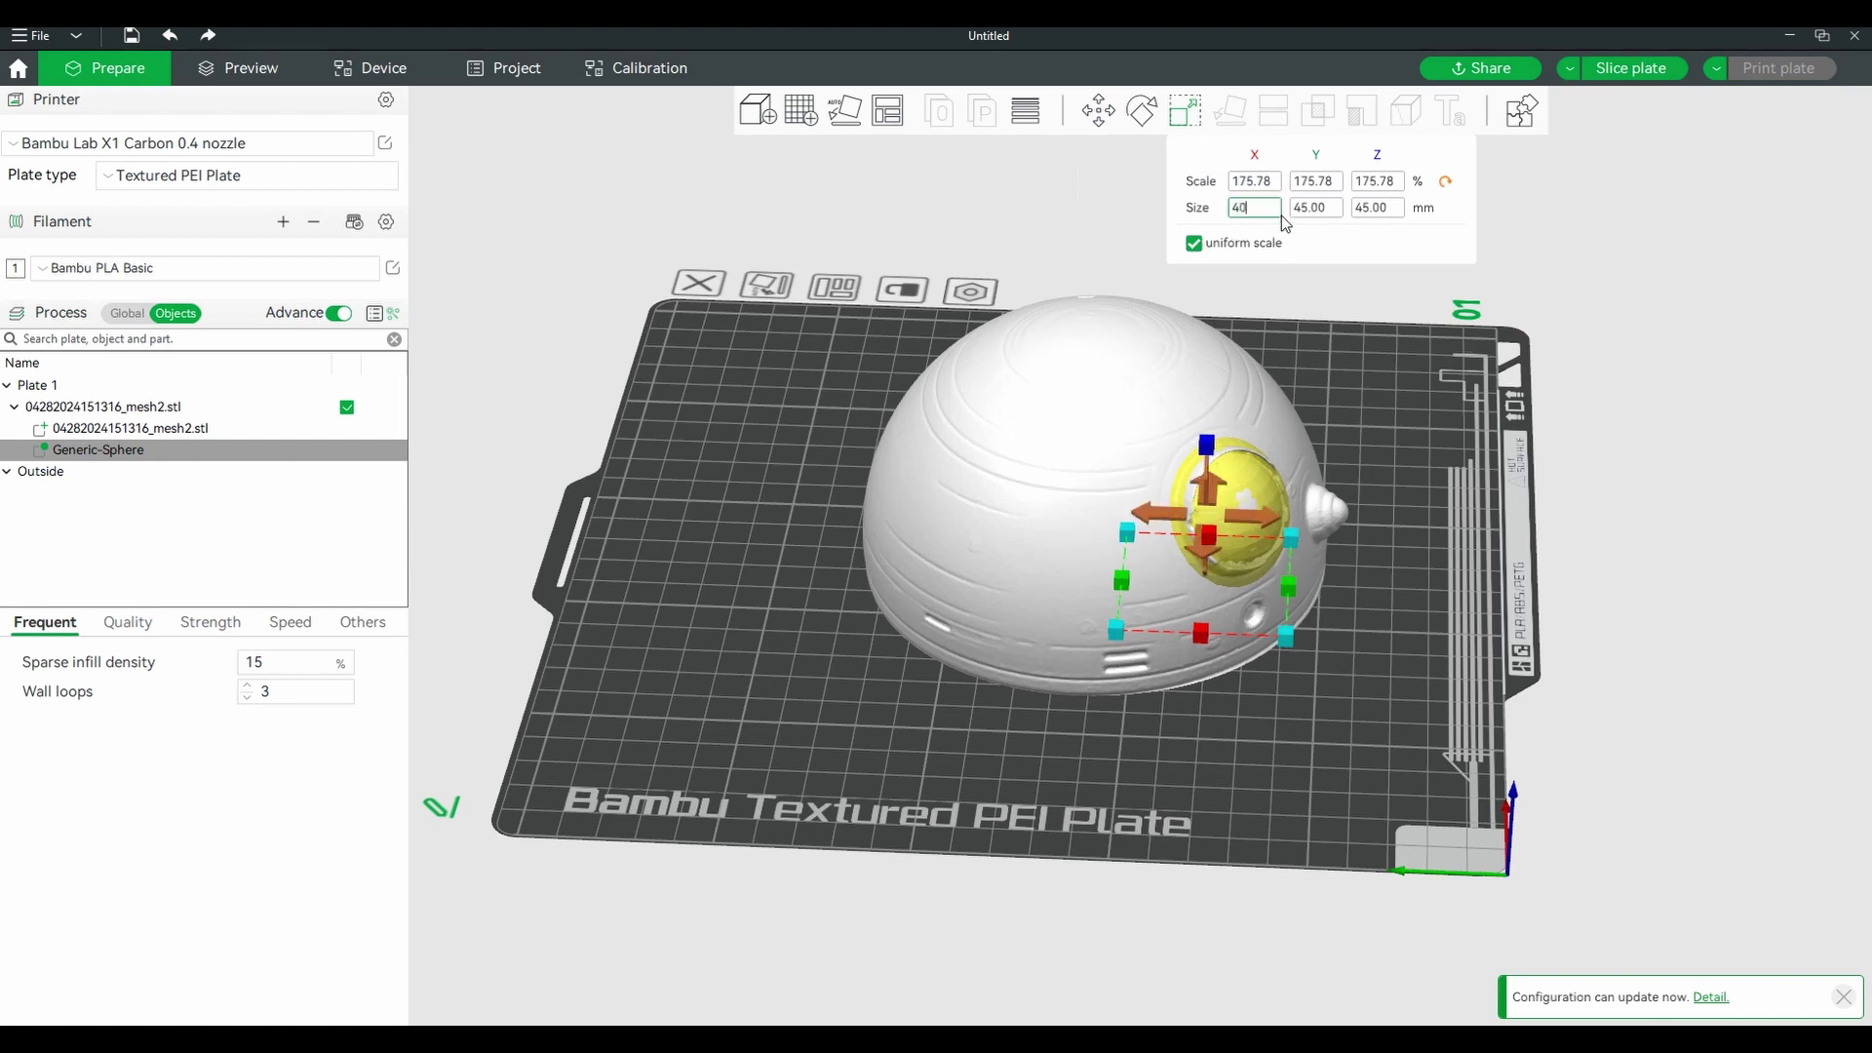
key(Return)
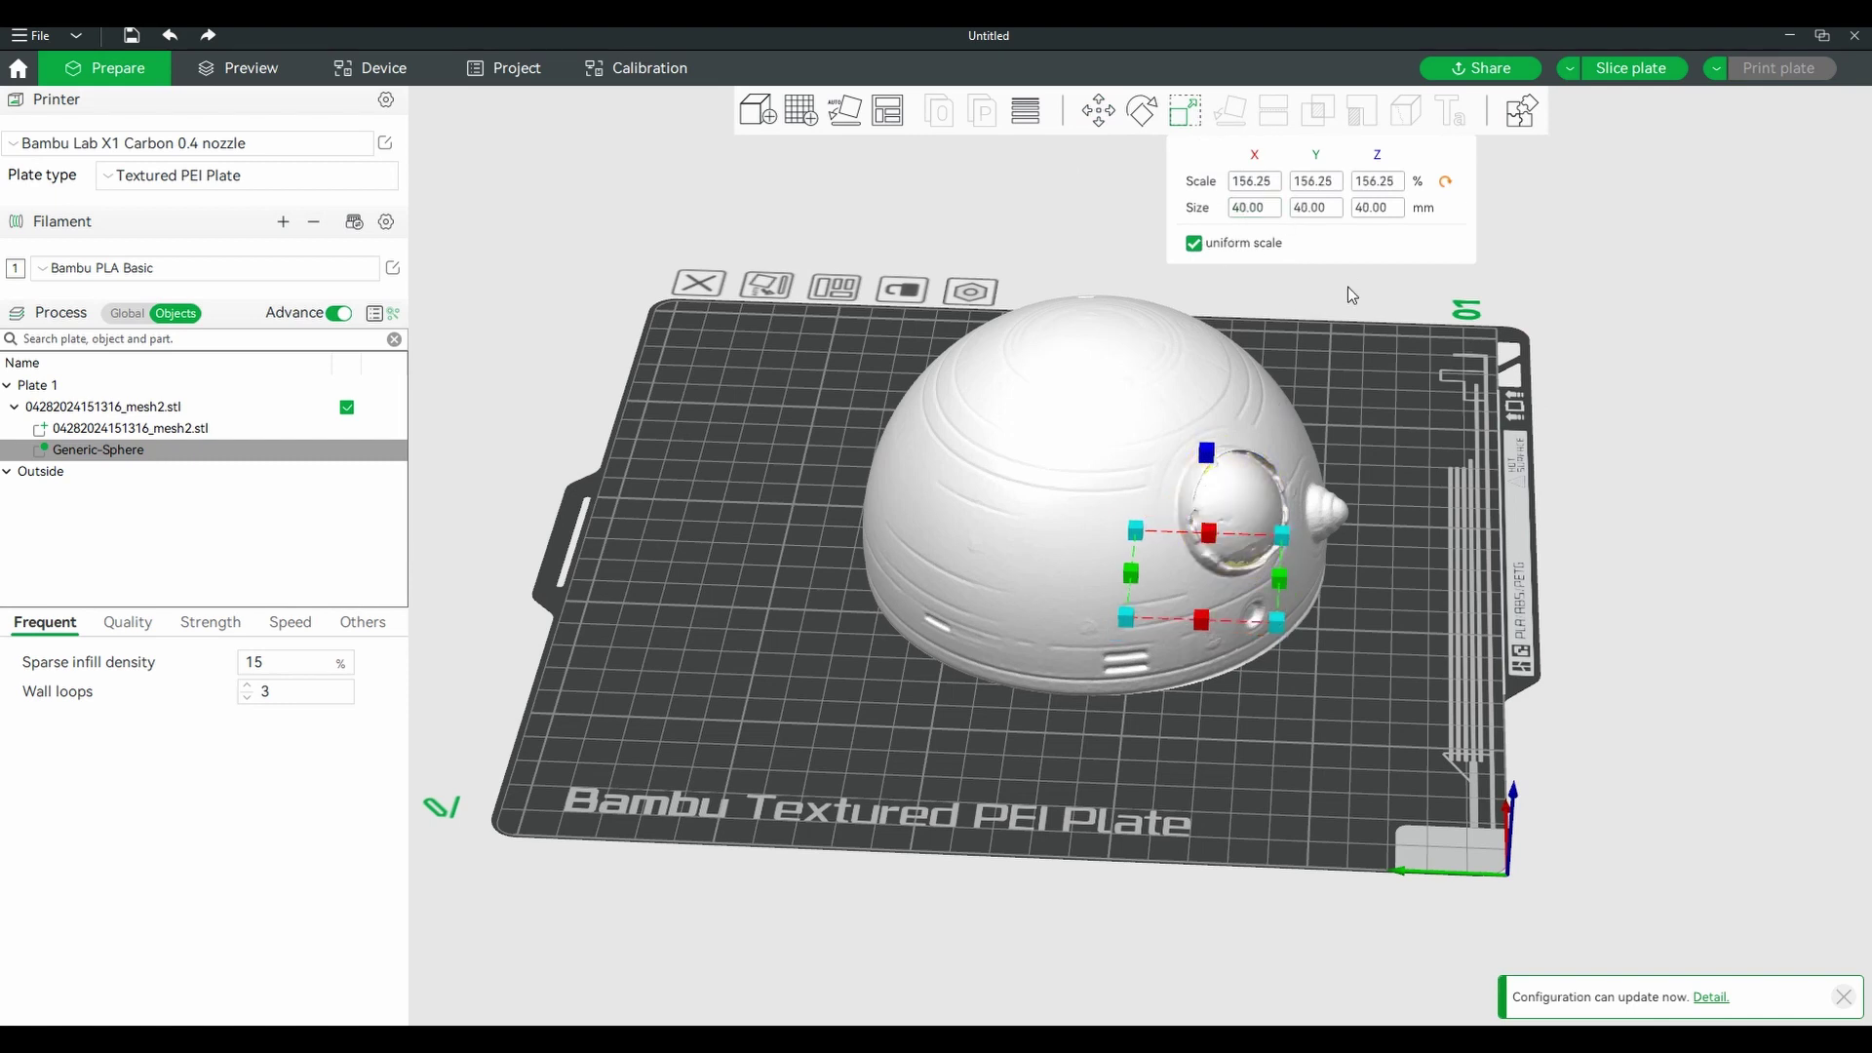
key(Escape)
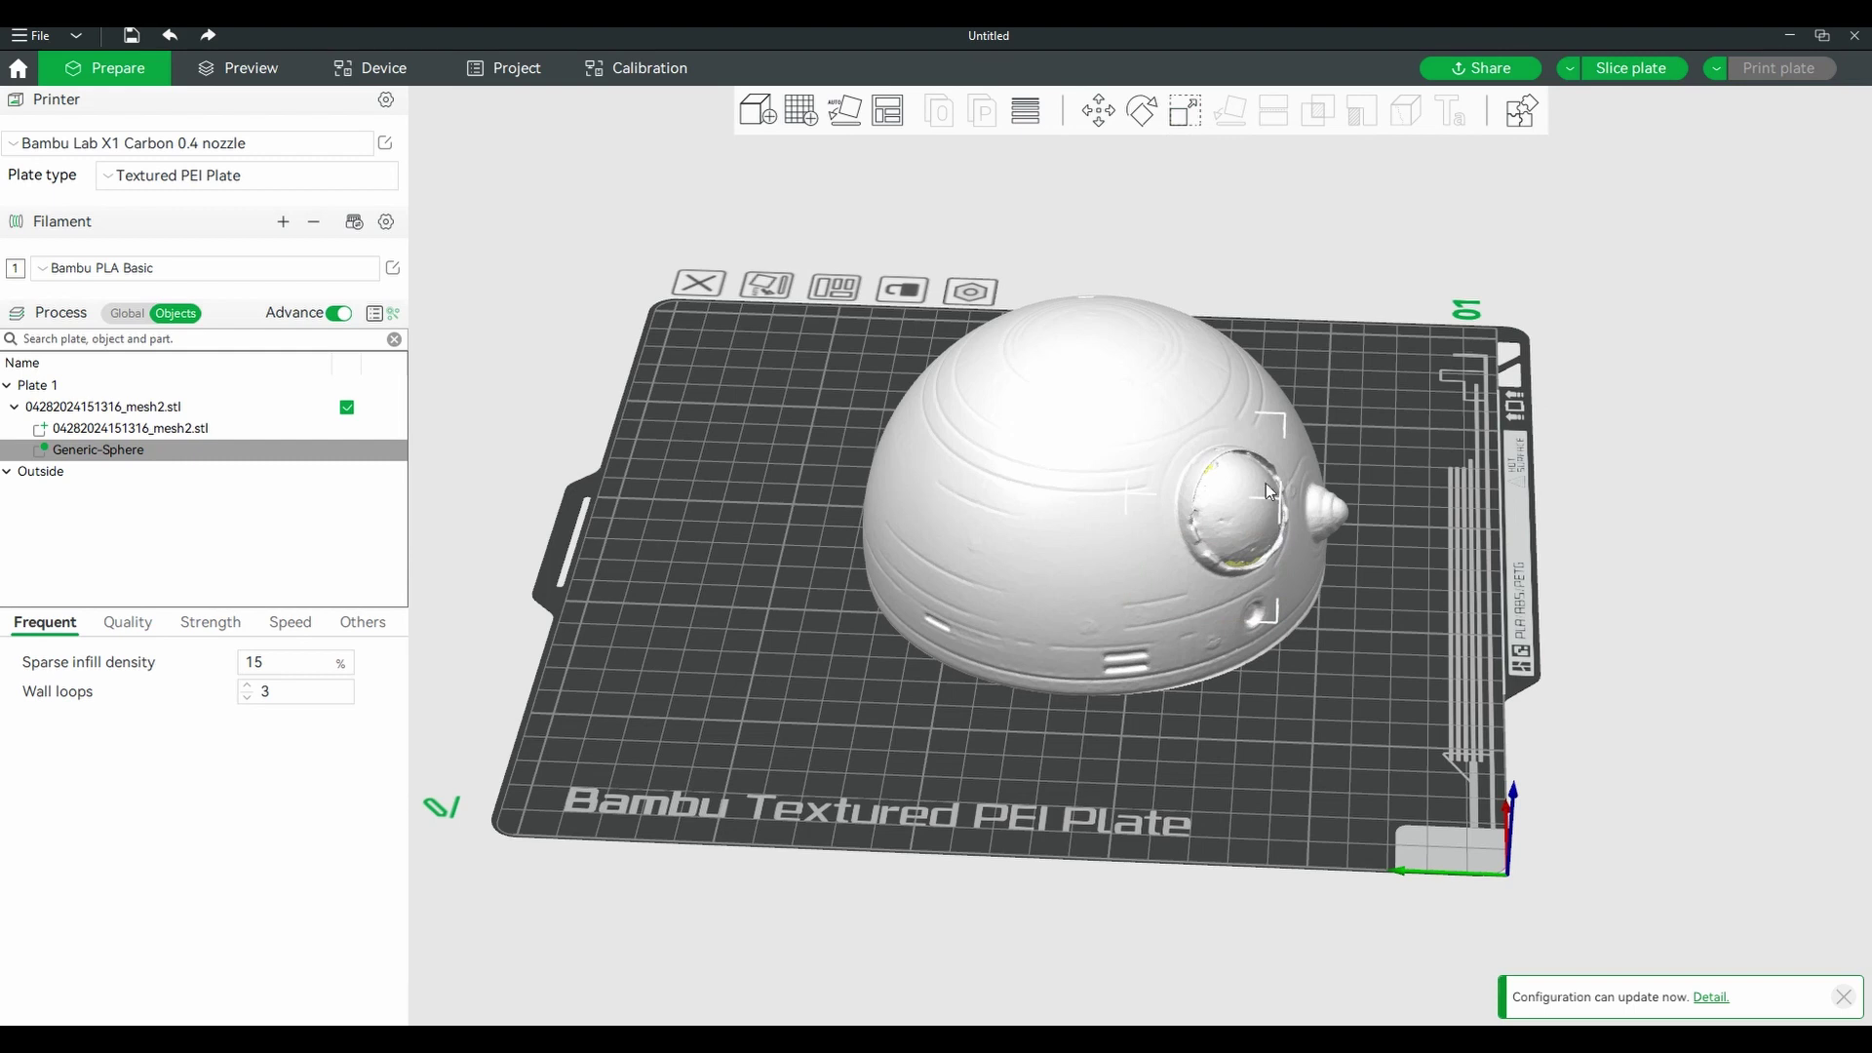
Reposition the 40 mm sphere modifier over the large eye, at about X -29.41, Y -32.96, Z 19.51 mm.
drag(1449, 284, 1389, 277)
click(1098, 117)
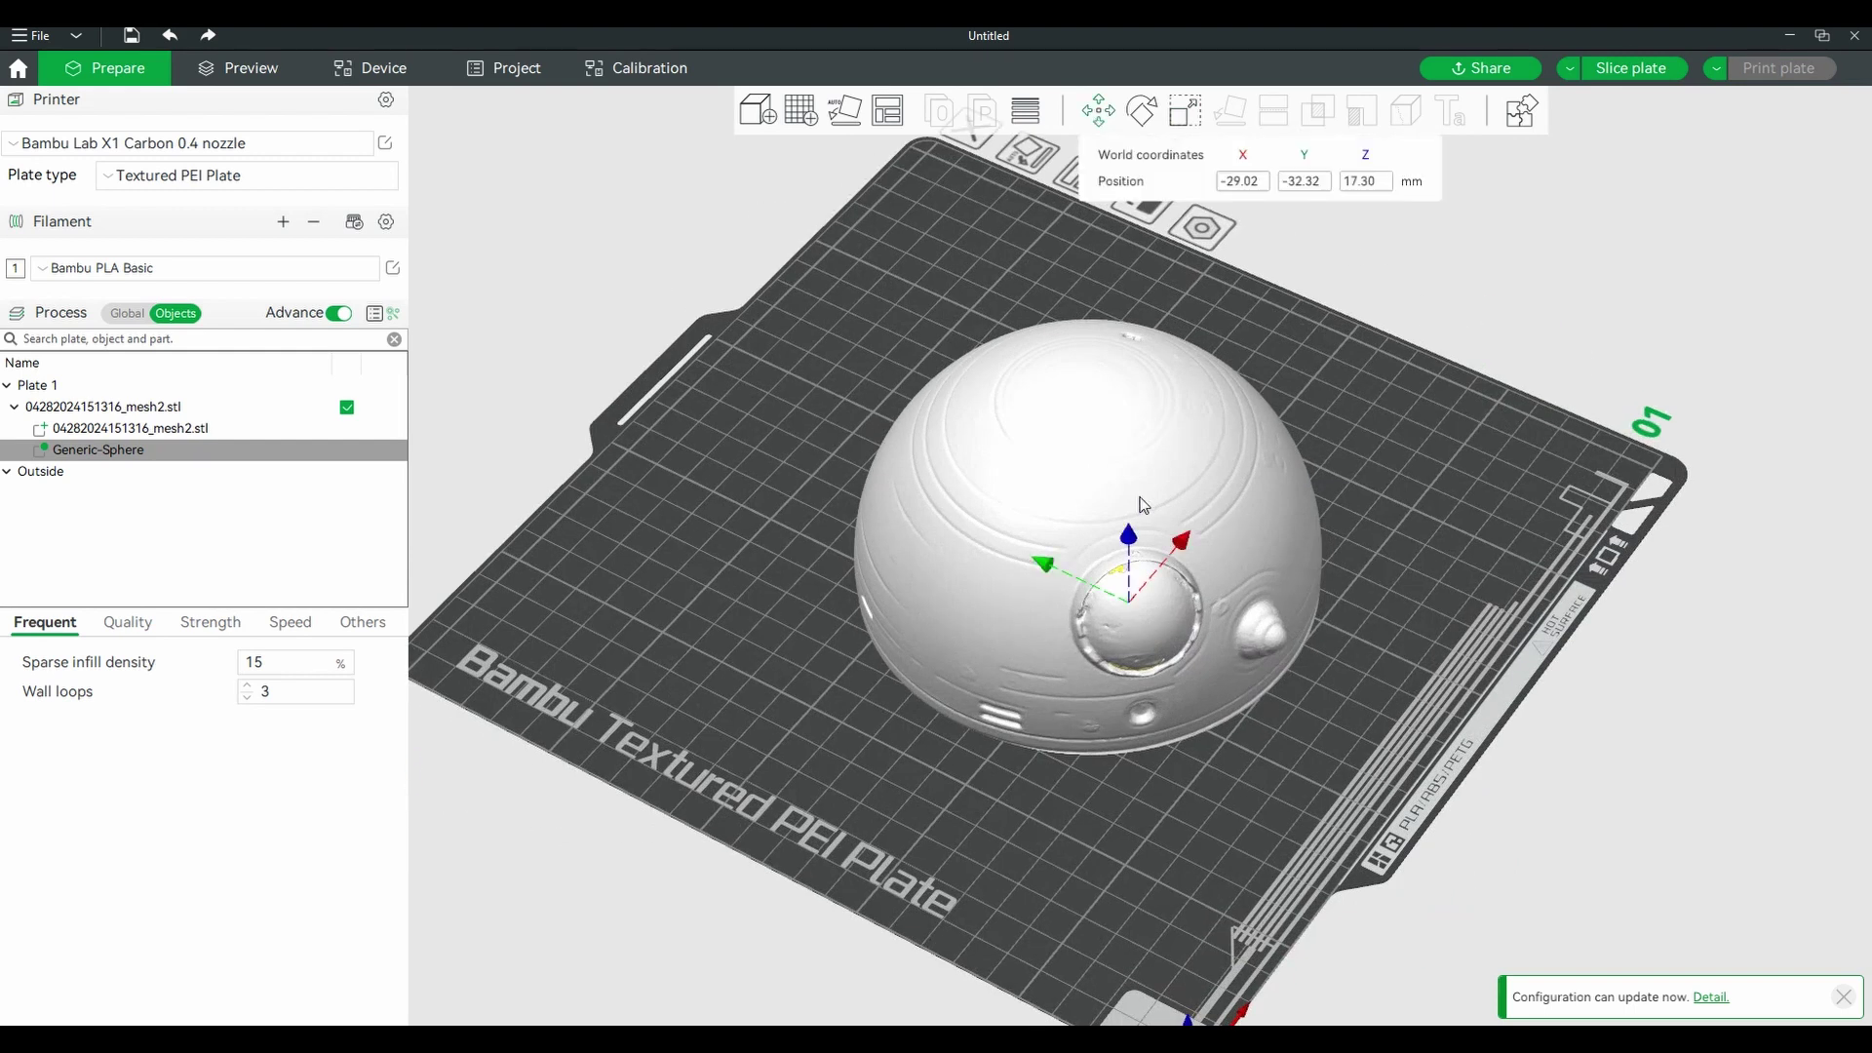
drag(1043, 563, 1052, 568)
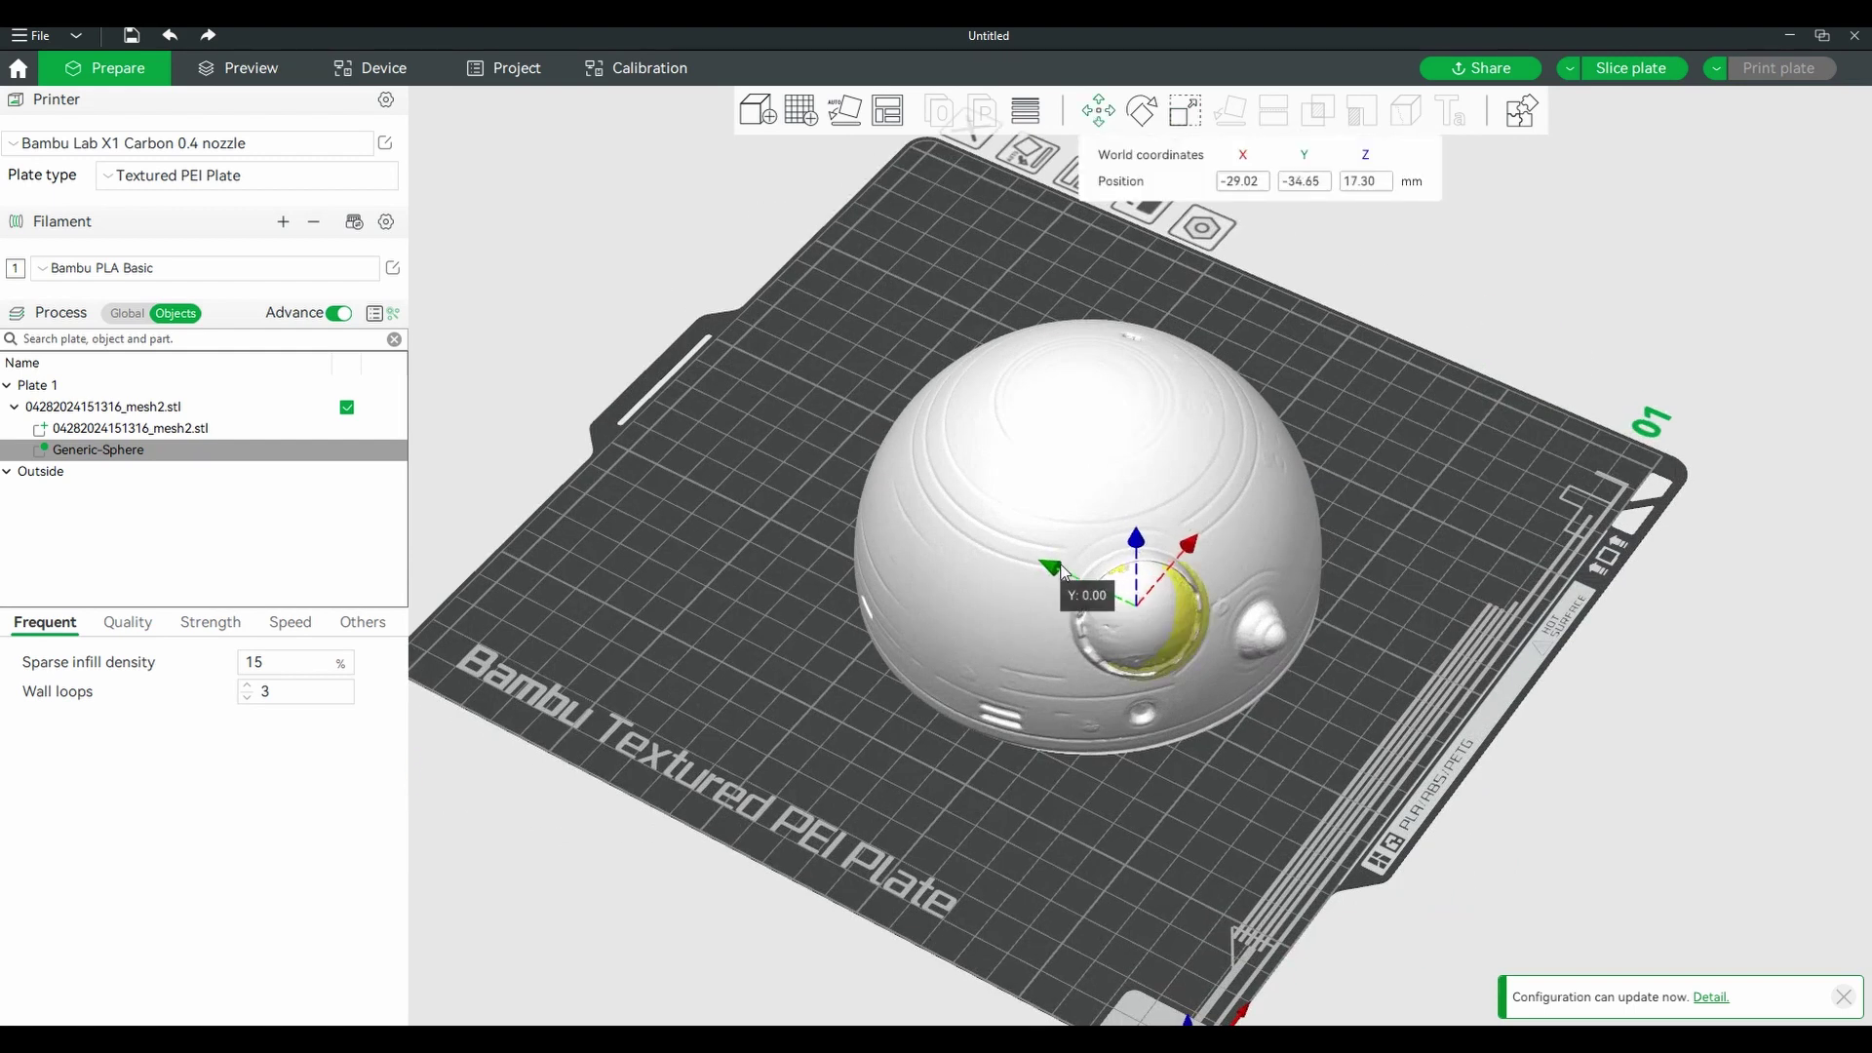
drag(1189, 553, 1135, 545)
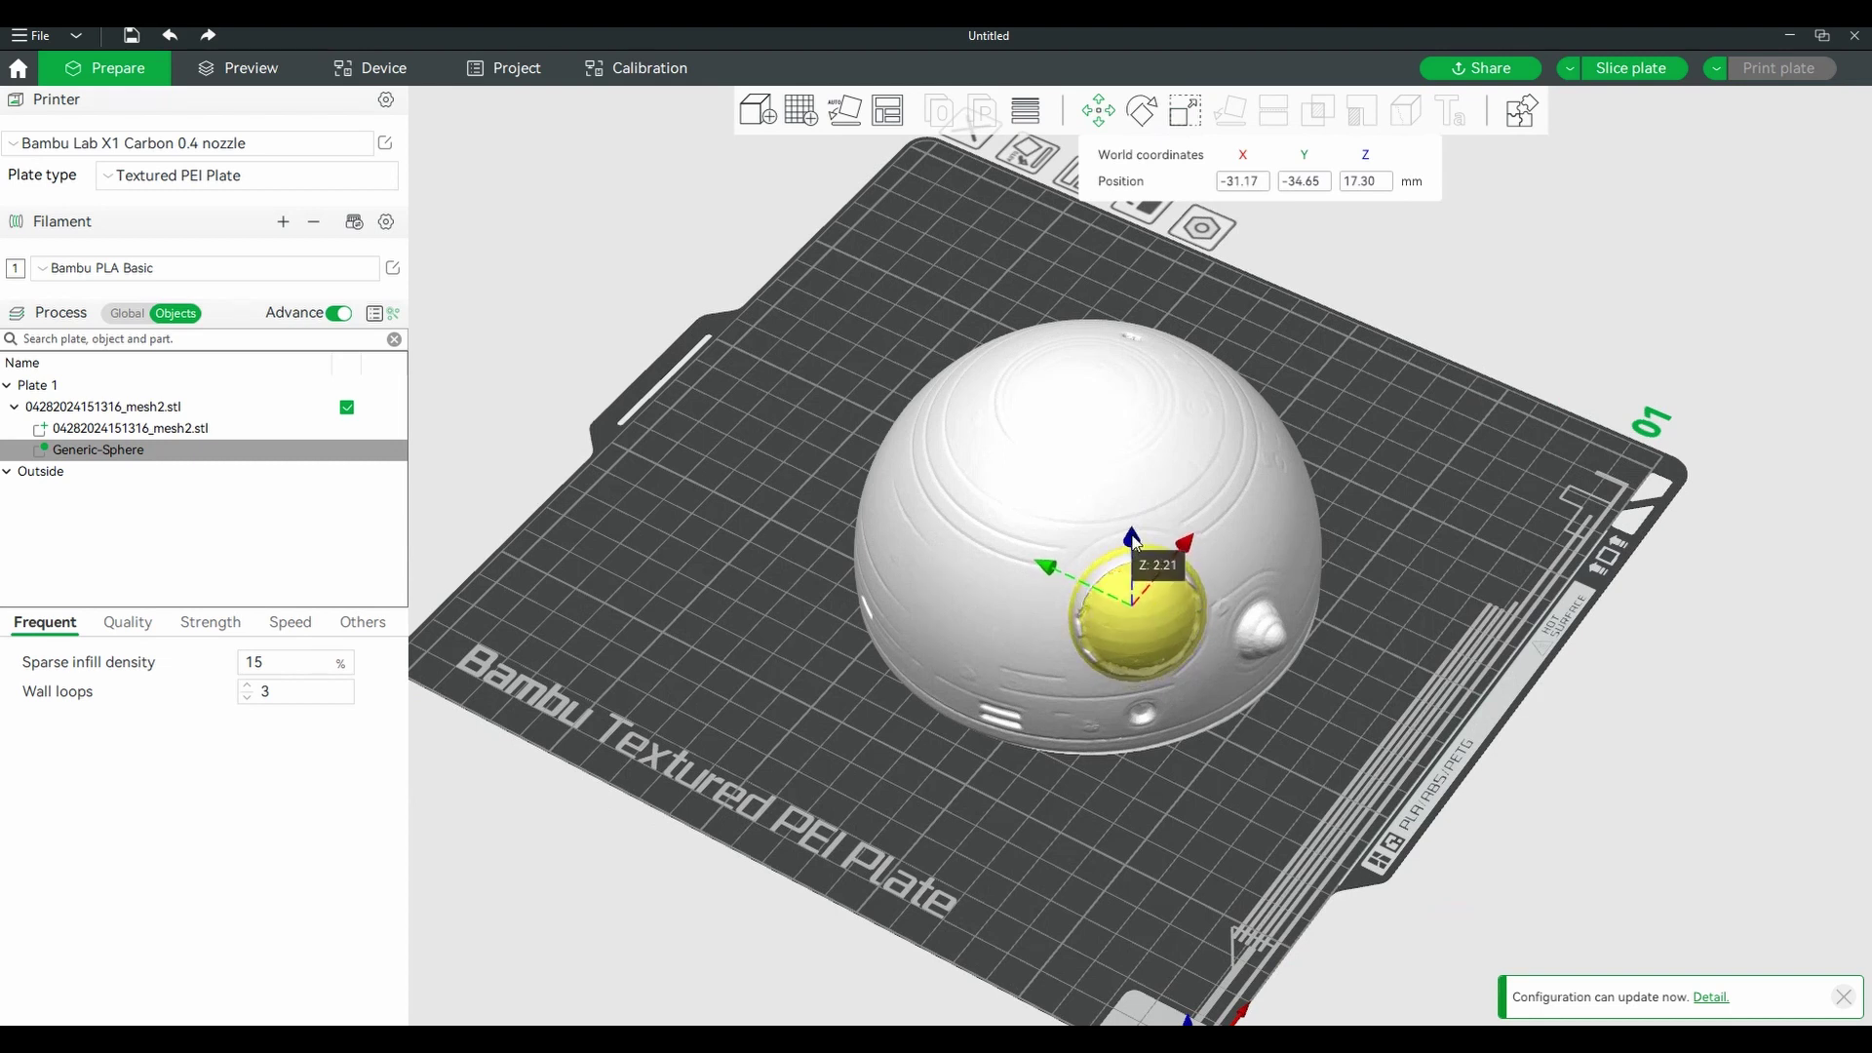
drag(1266, 791, 1187, 830)
drag(900, 478, 899, 466)
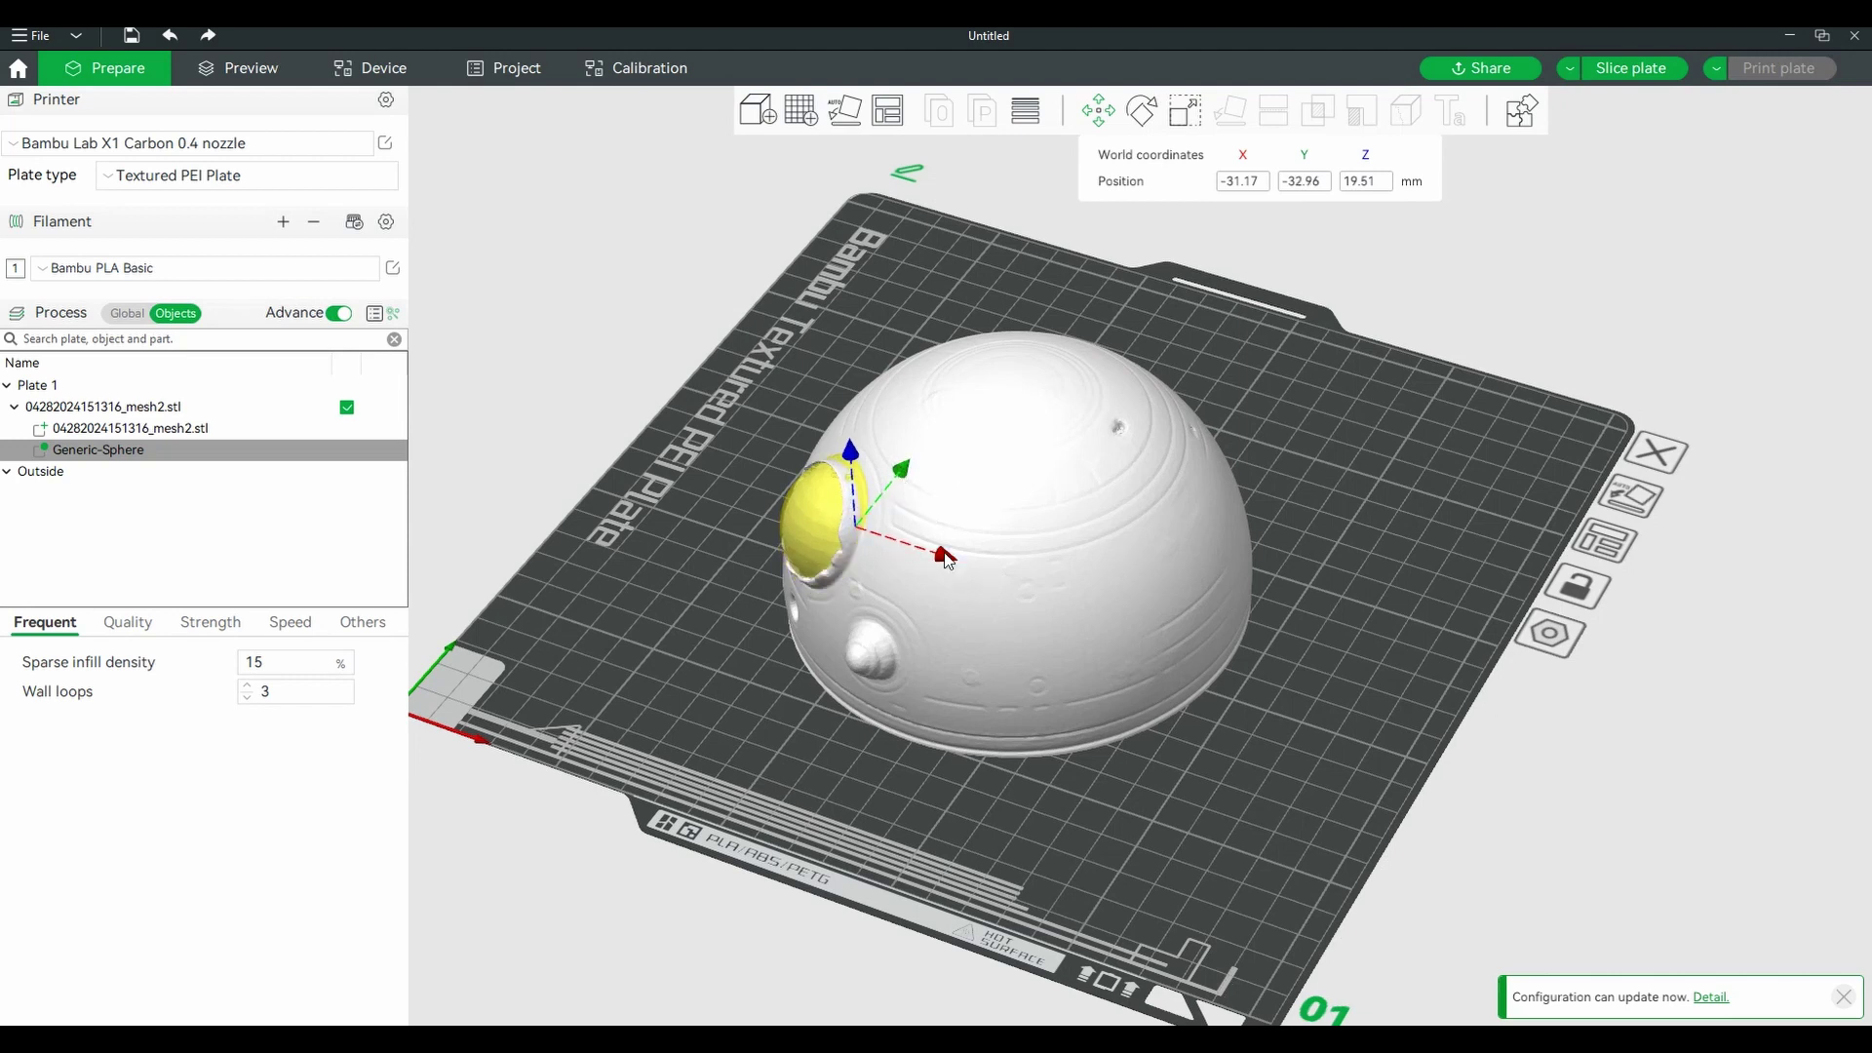
drag(941, 551, 948, 558)
Fine-tune the sphere modifier's position over the large eye to about X -30.48, Y -33.41, Z 19.44 mm.
mouse_move(848, 664)
mouse_down()
mouse_move(892, 677)
mouse_move(875, 622)
mouse_move(858, 682)
mouse_up()
mouse_move(858, 702)
mouse_down()
mouse_move(823, 747)
mouse_move(835, 722)
mouse_up()
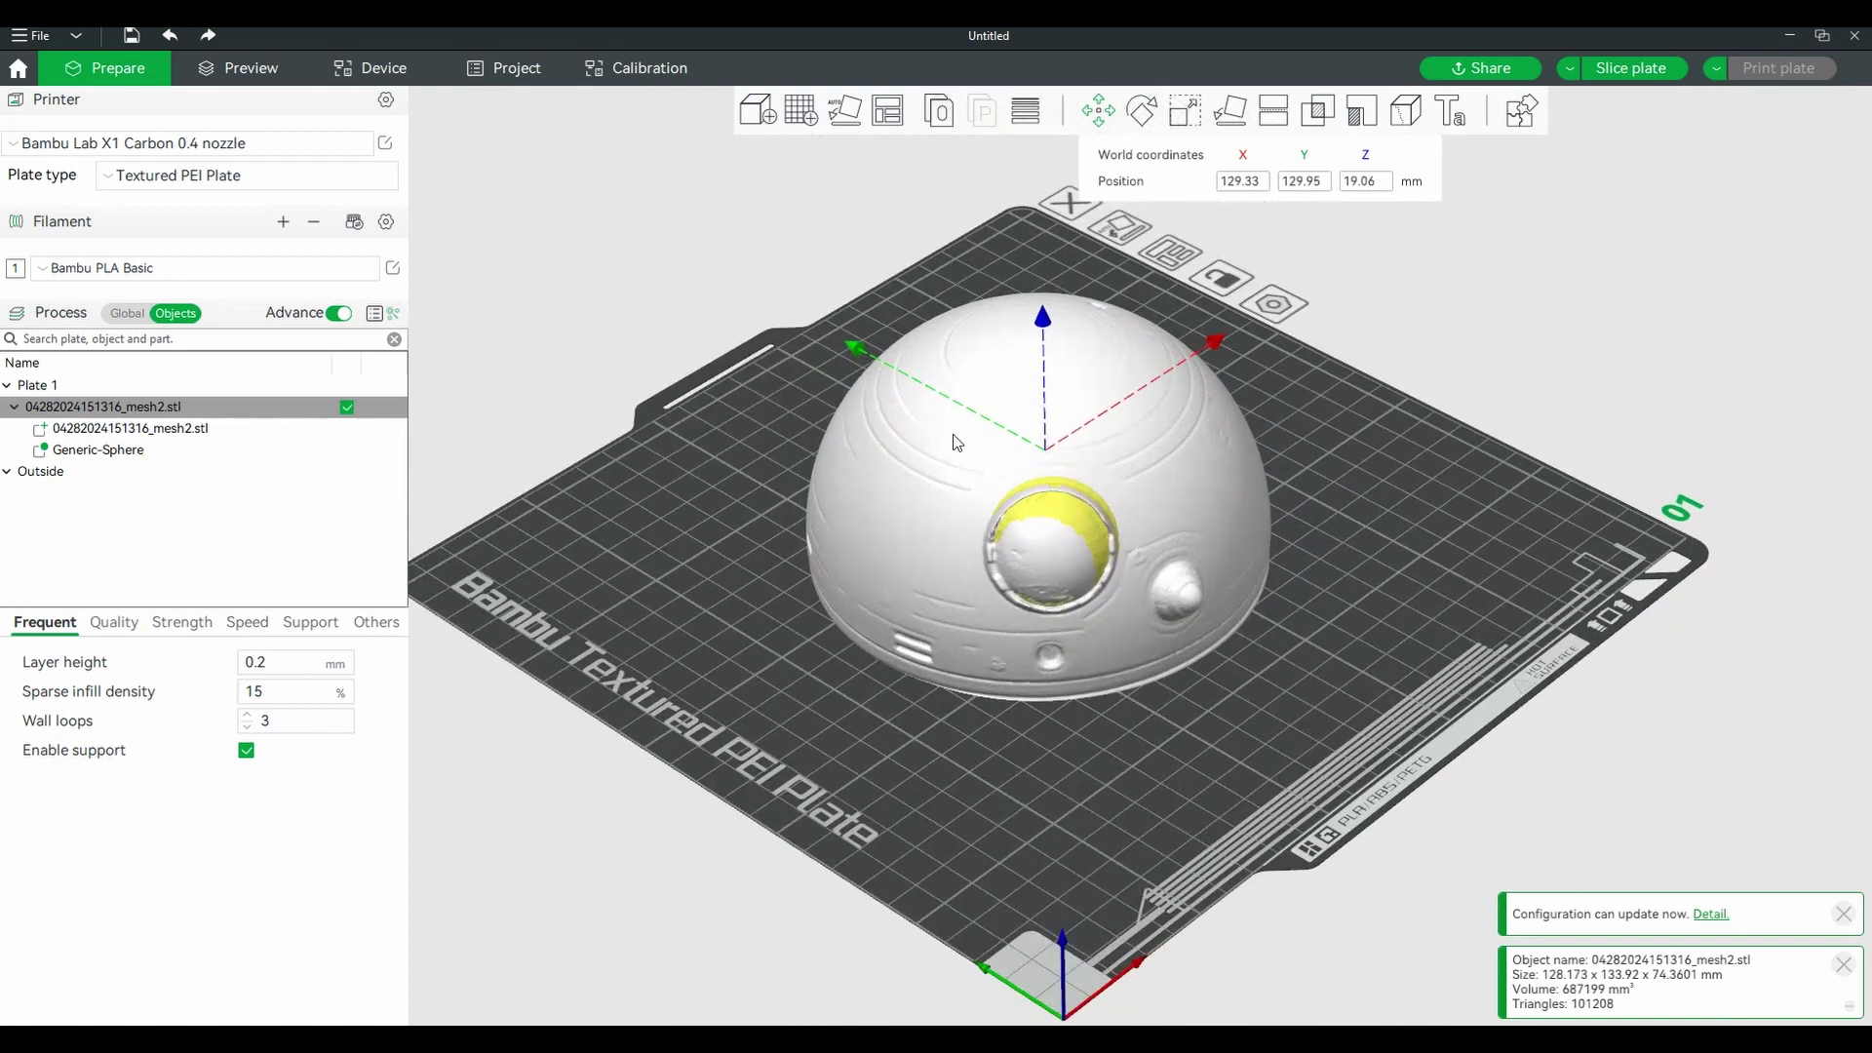
drag(1043, 328, 1049, 322)
click(1070, 527)
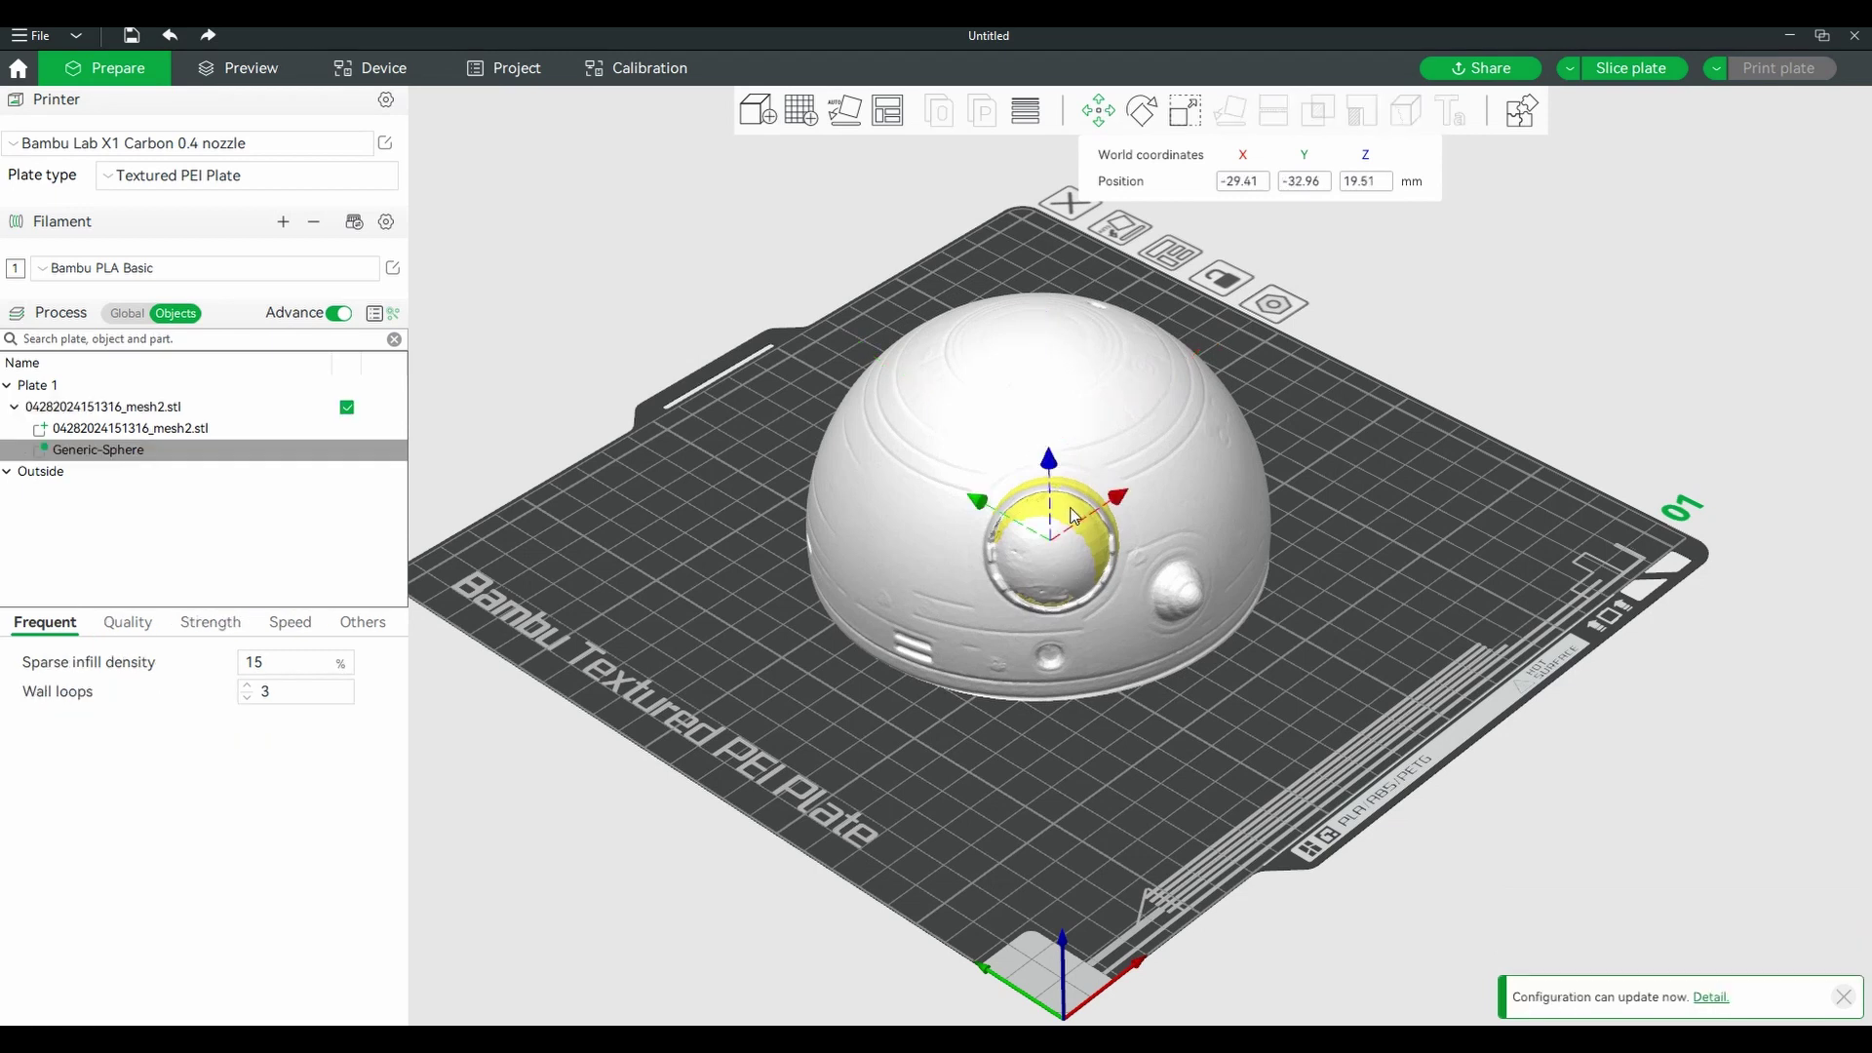
drag(1053, 463, 989, 522)
drag(1118, 507, 1053, 473)
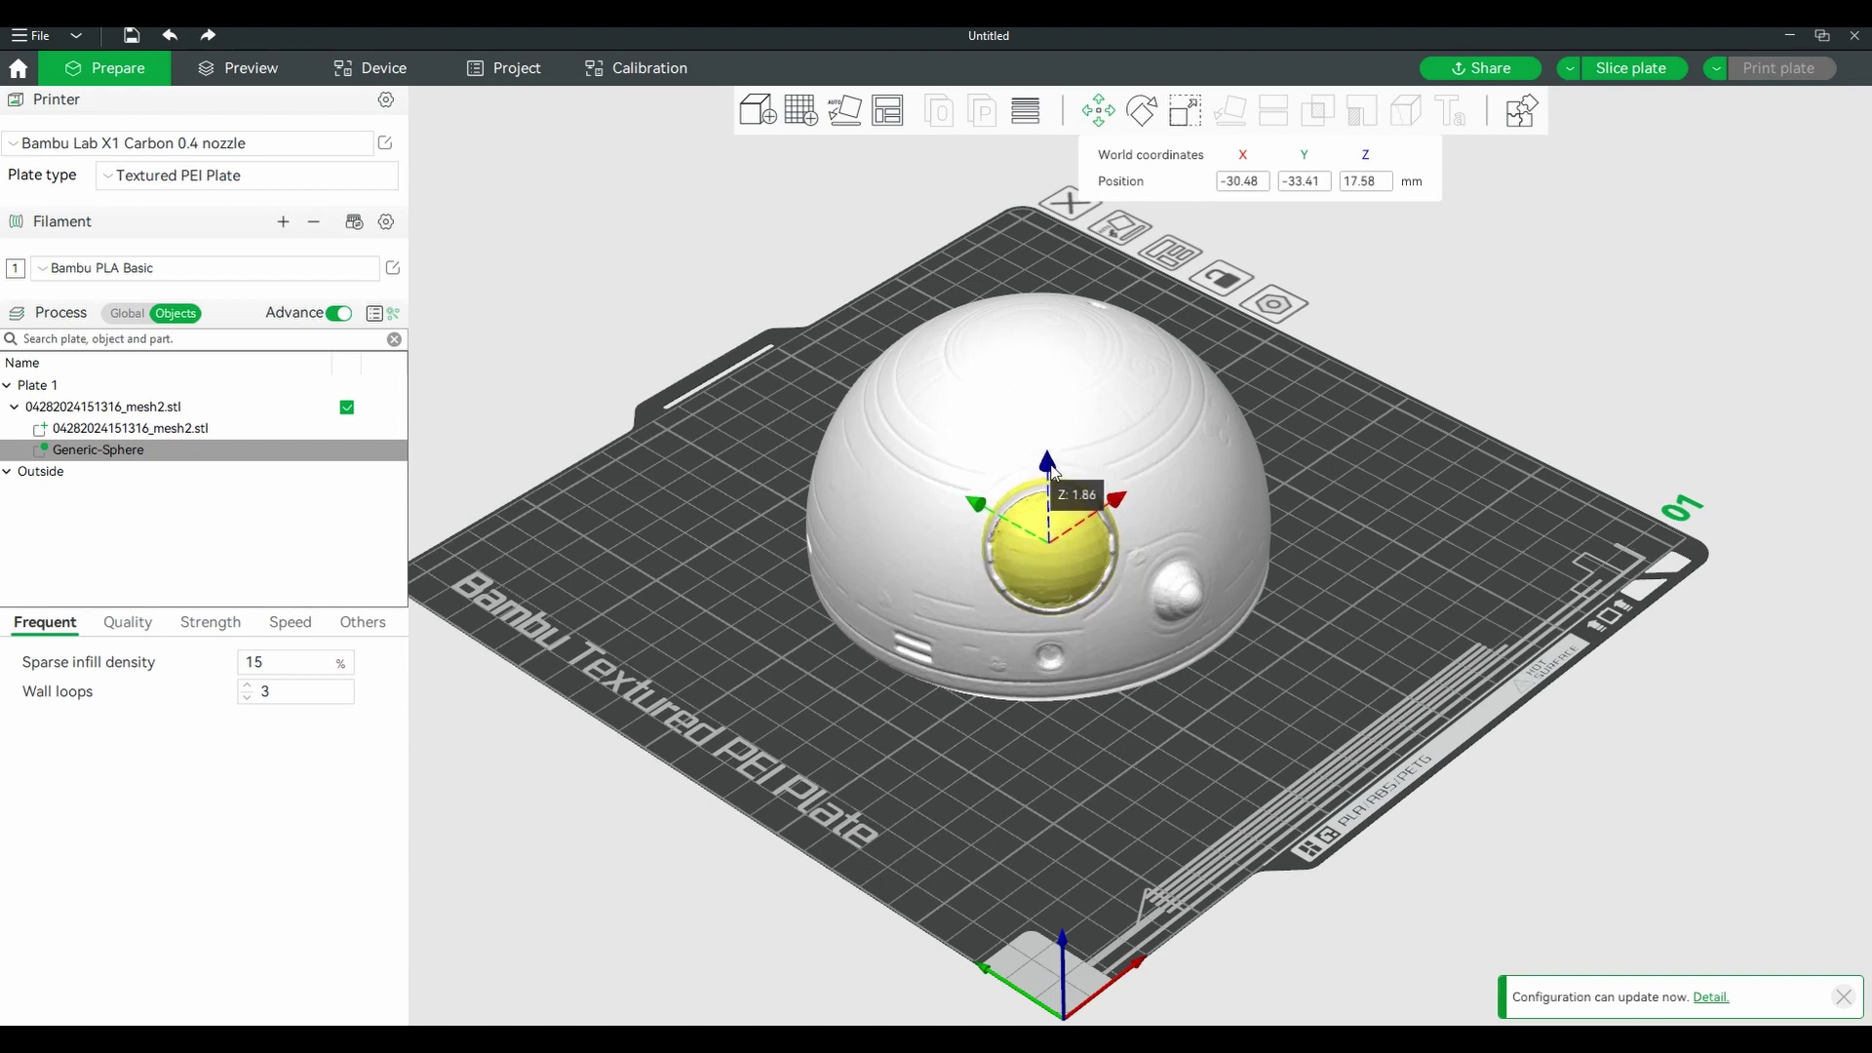
drag(850, 777, 788, 760)
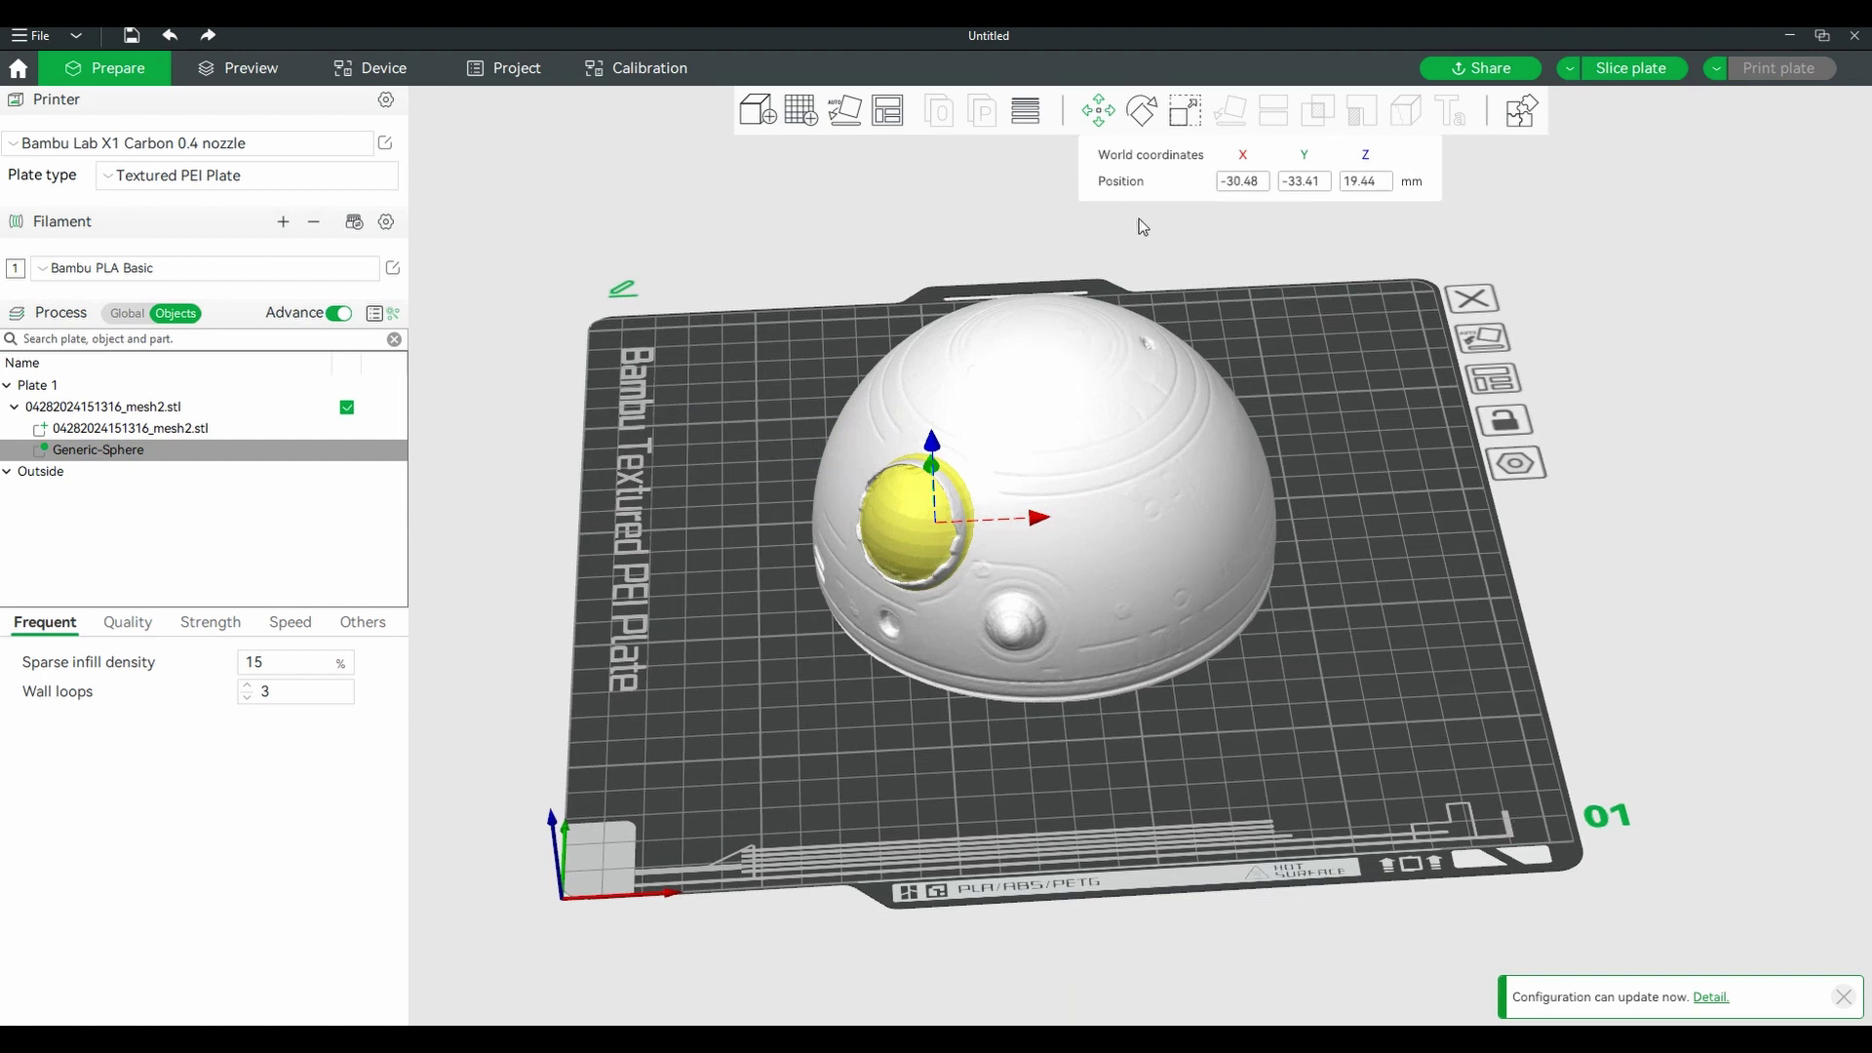
click(1402, 439)
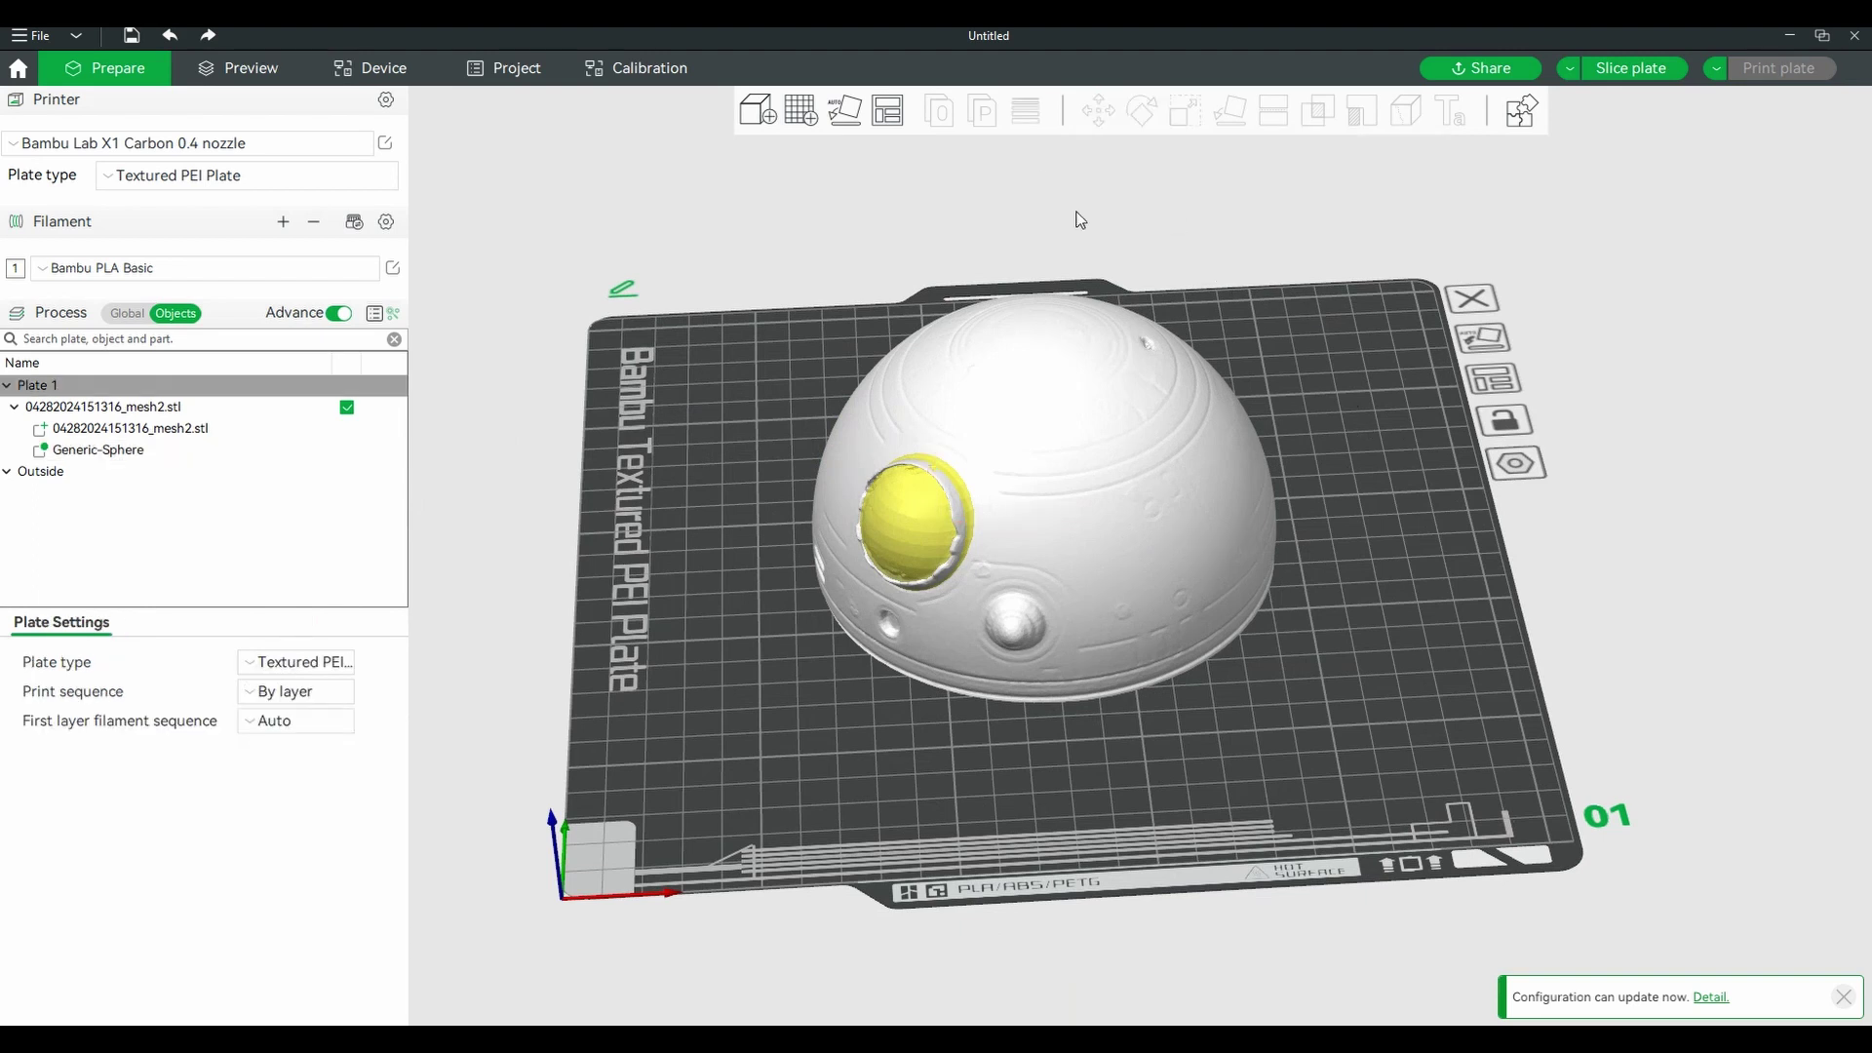
Merge the droid head and the sphere modifier into one mesh with a Mesh Boolean Union, head as Part 1 and sphere as Part 2.
drag(1211, 171, 780, 606)
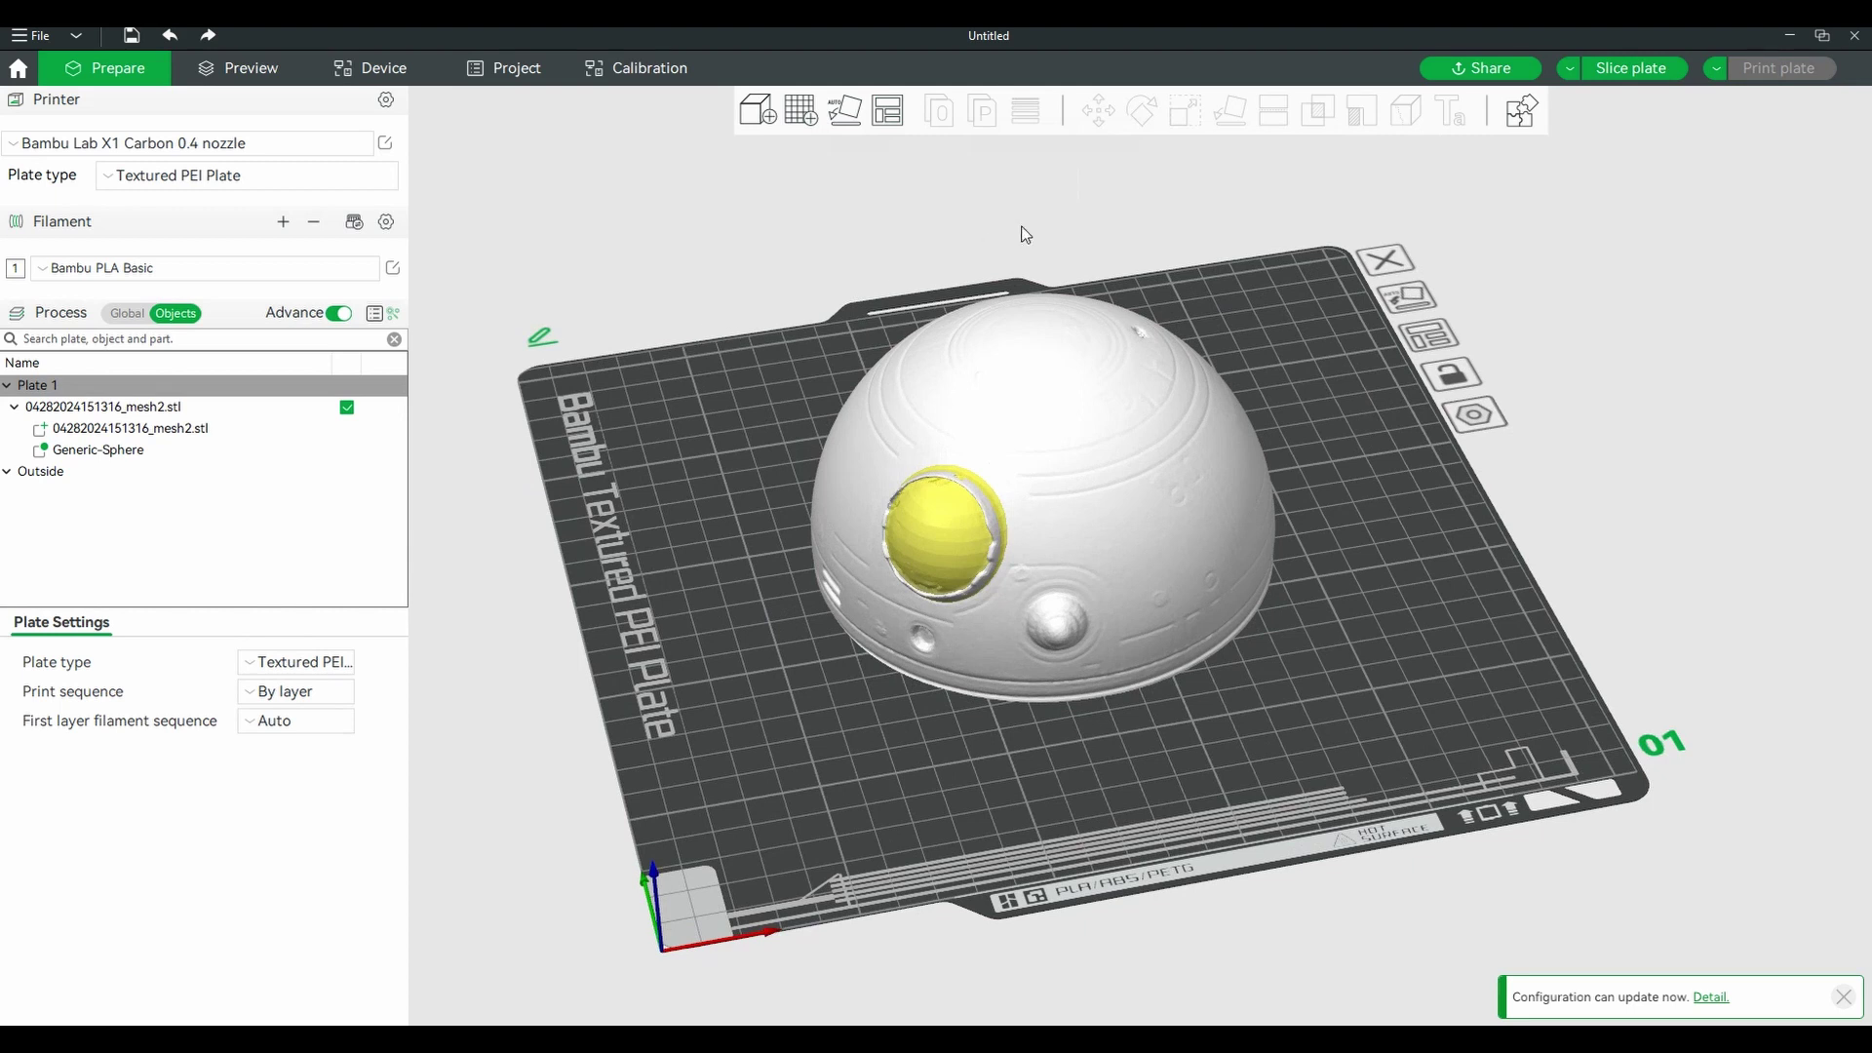
click(1079, 323)
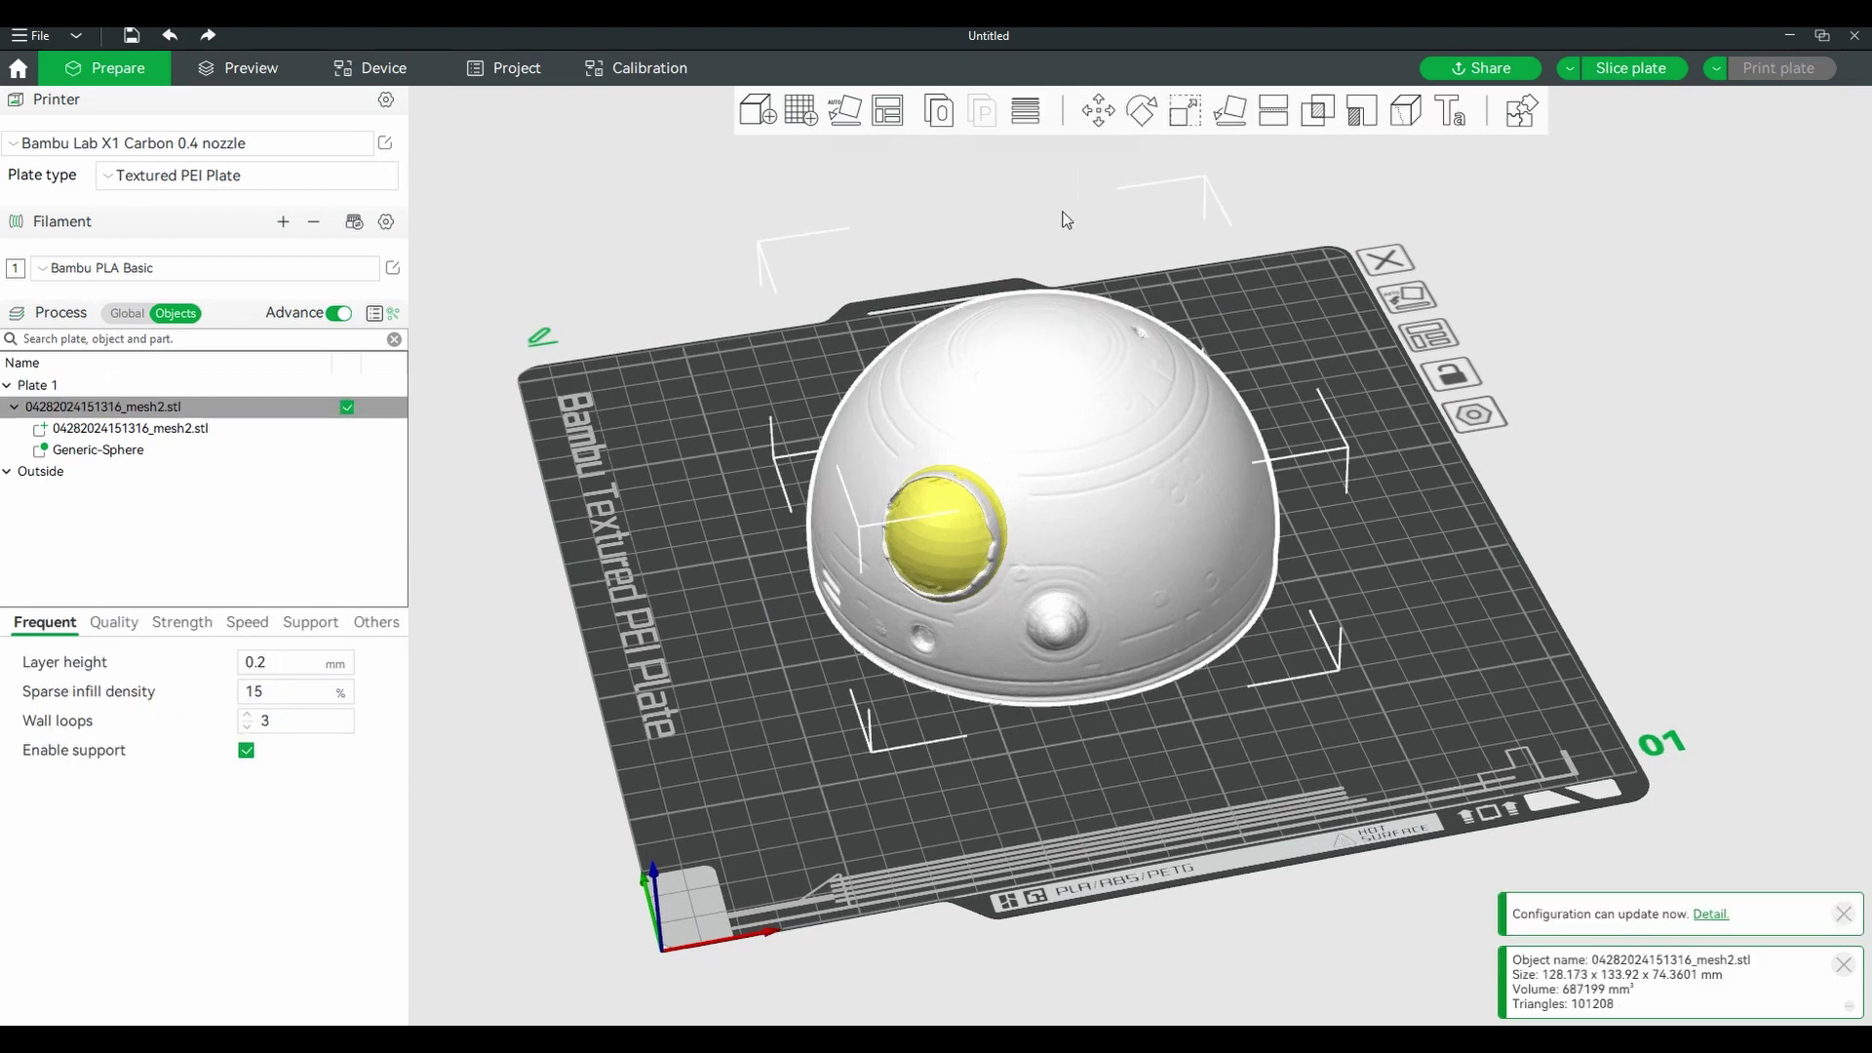
click(1309, 117)
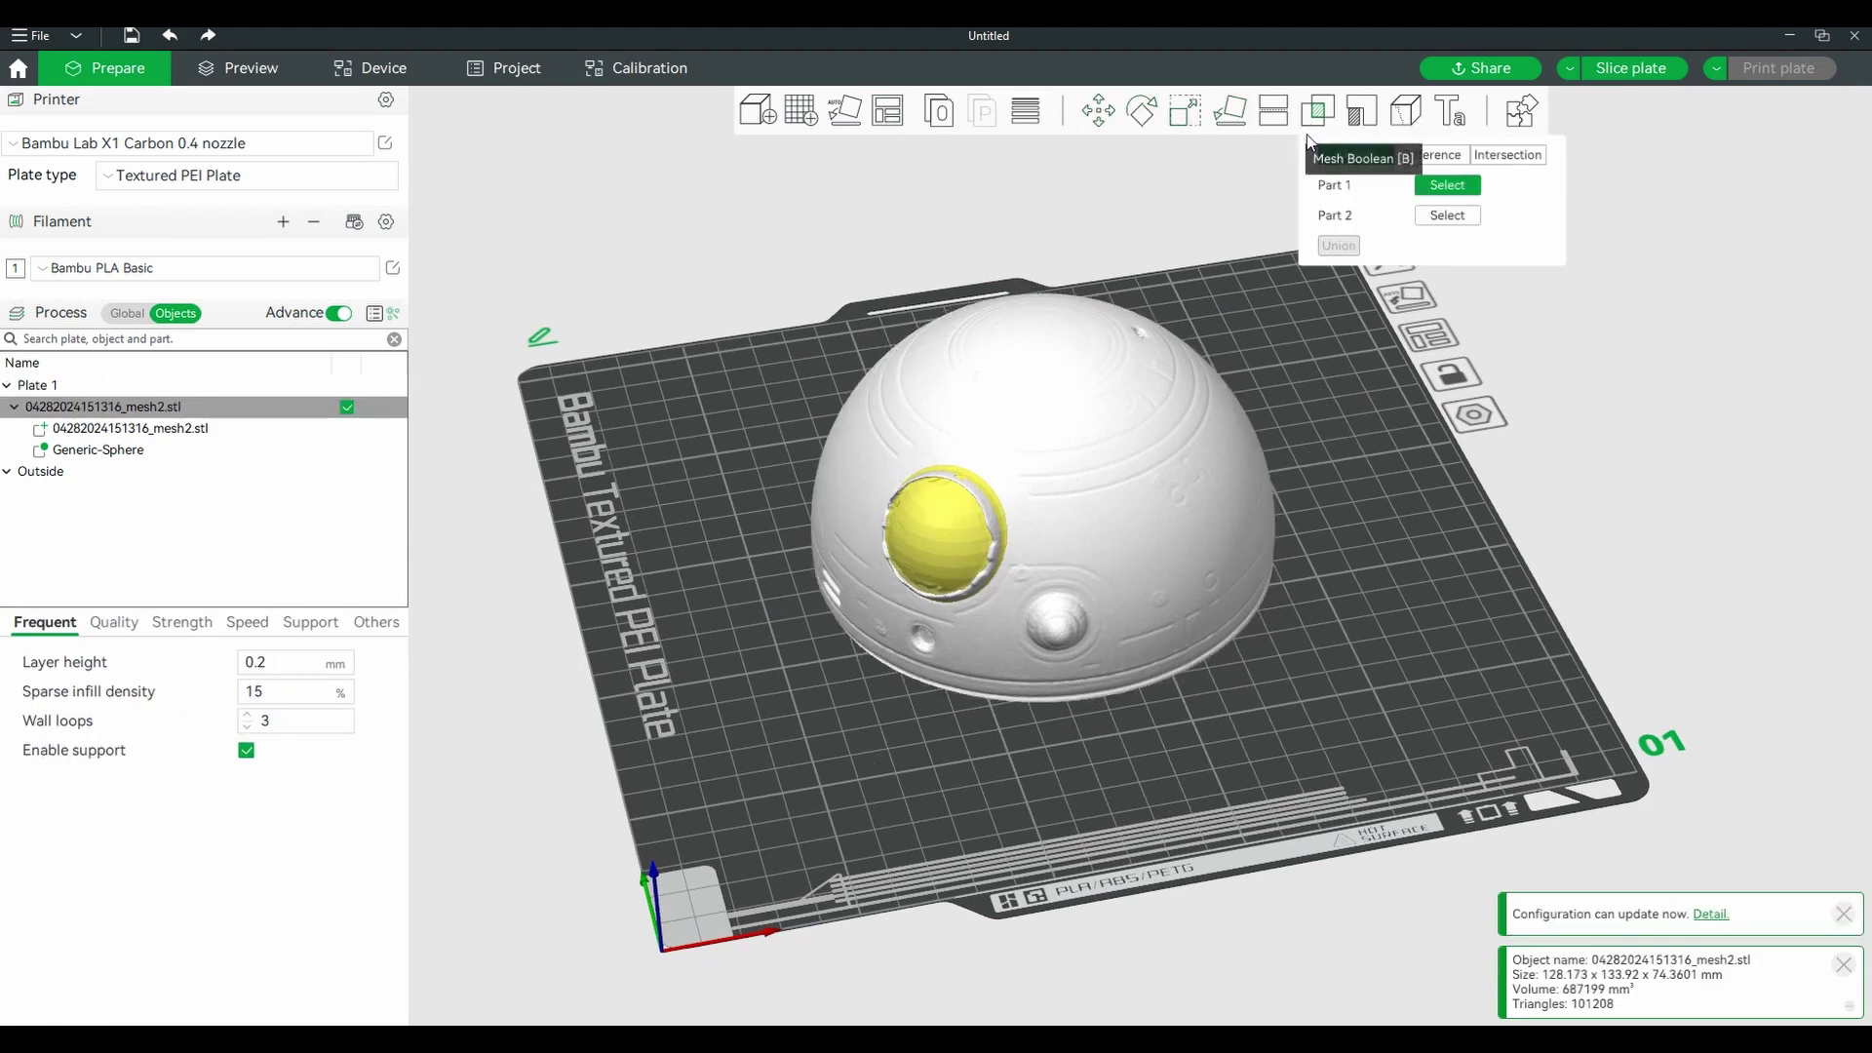
click(1082, 490)
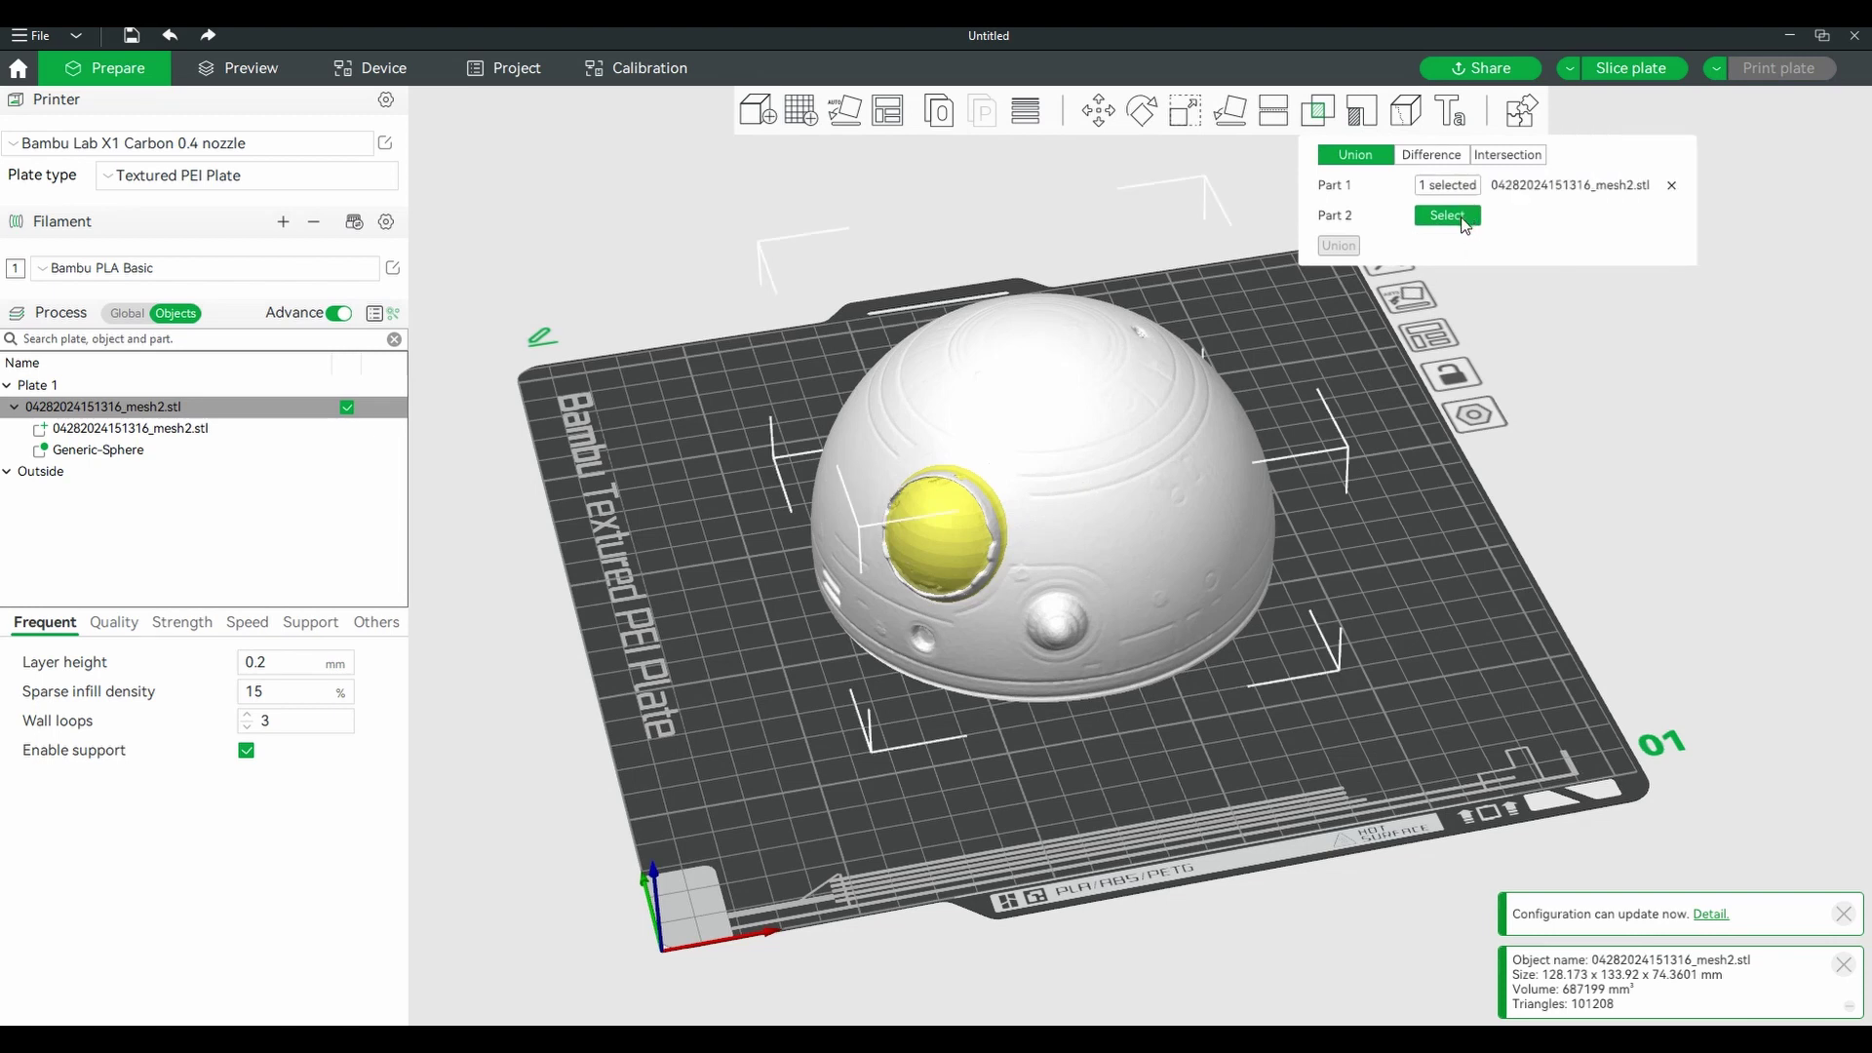
click(922, 573)
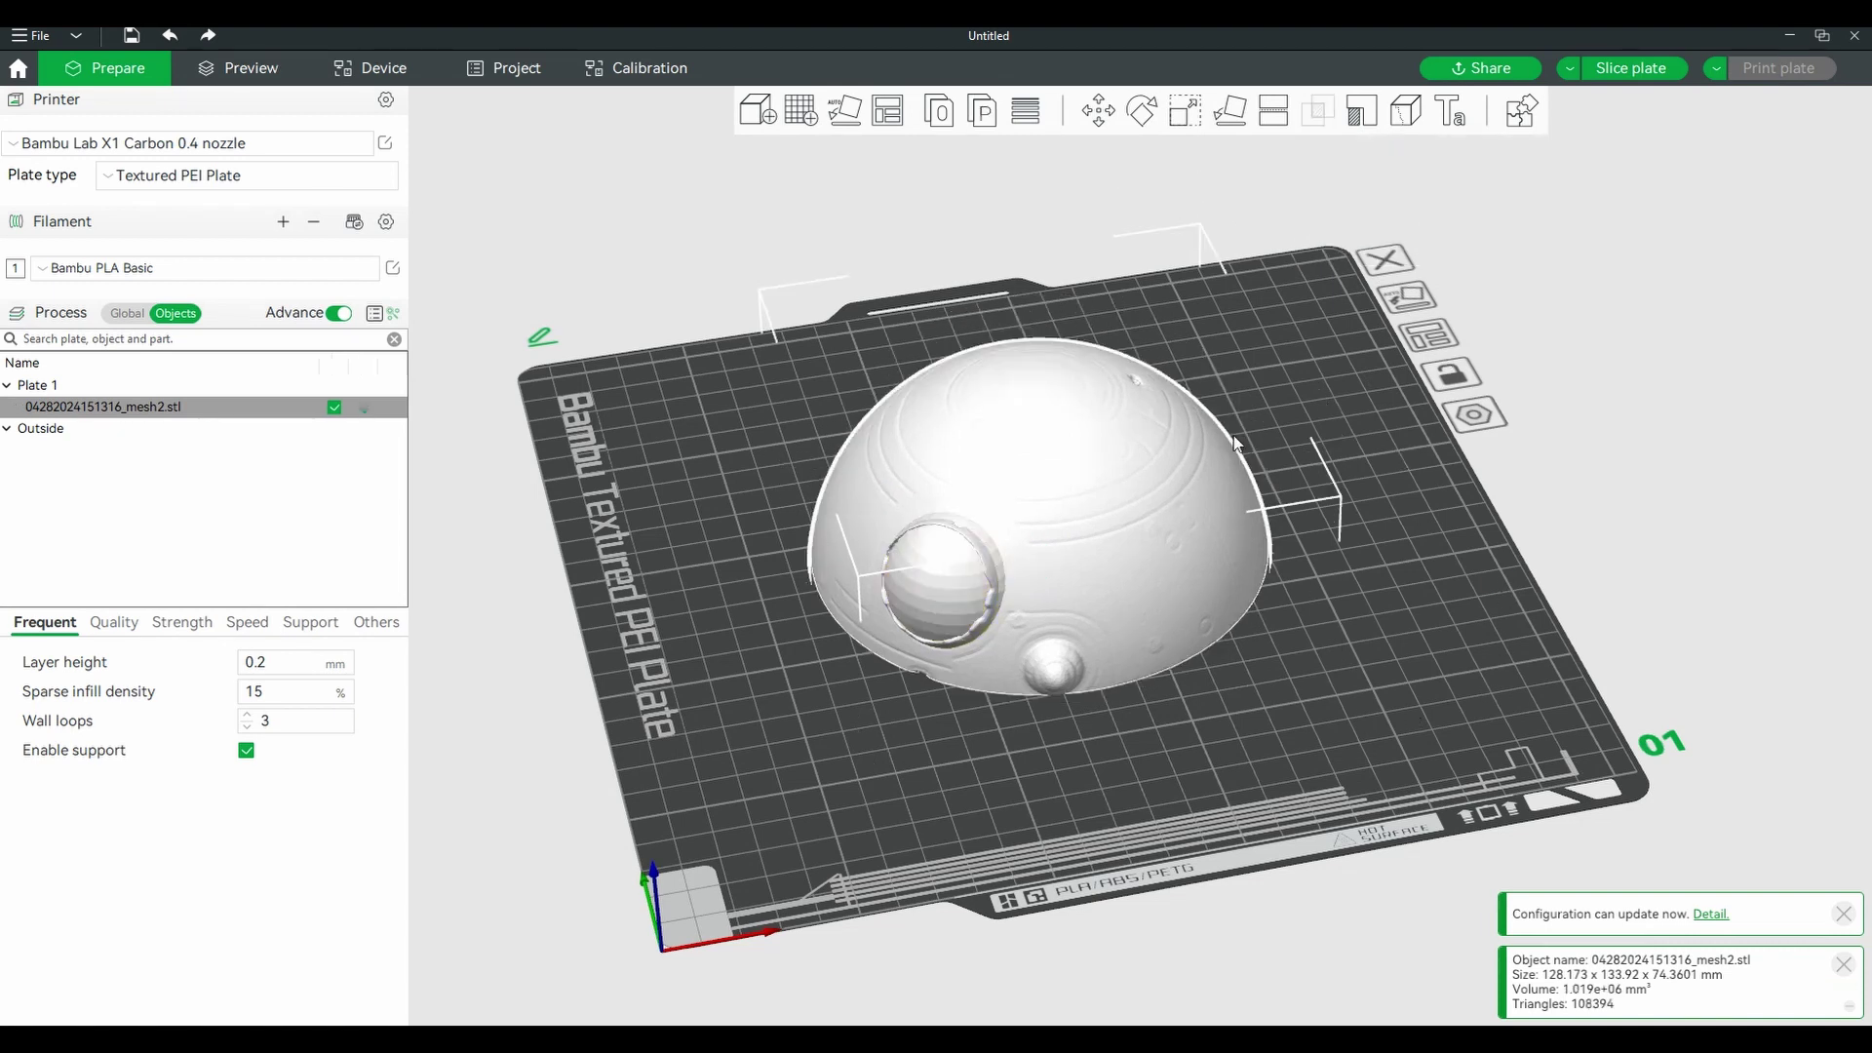
Raise the merged head out of the build plate along Z and auto-arrange it on the plate.
drag(1225, 436, 1118, 404)
drag(1236, 732, 1205, 705)
click(1101, 118)
drag(1128, 303, 1124, 197)
click(1141, 605)
key(a)
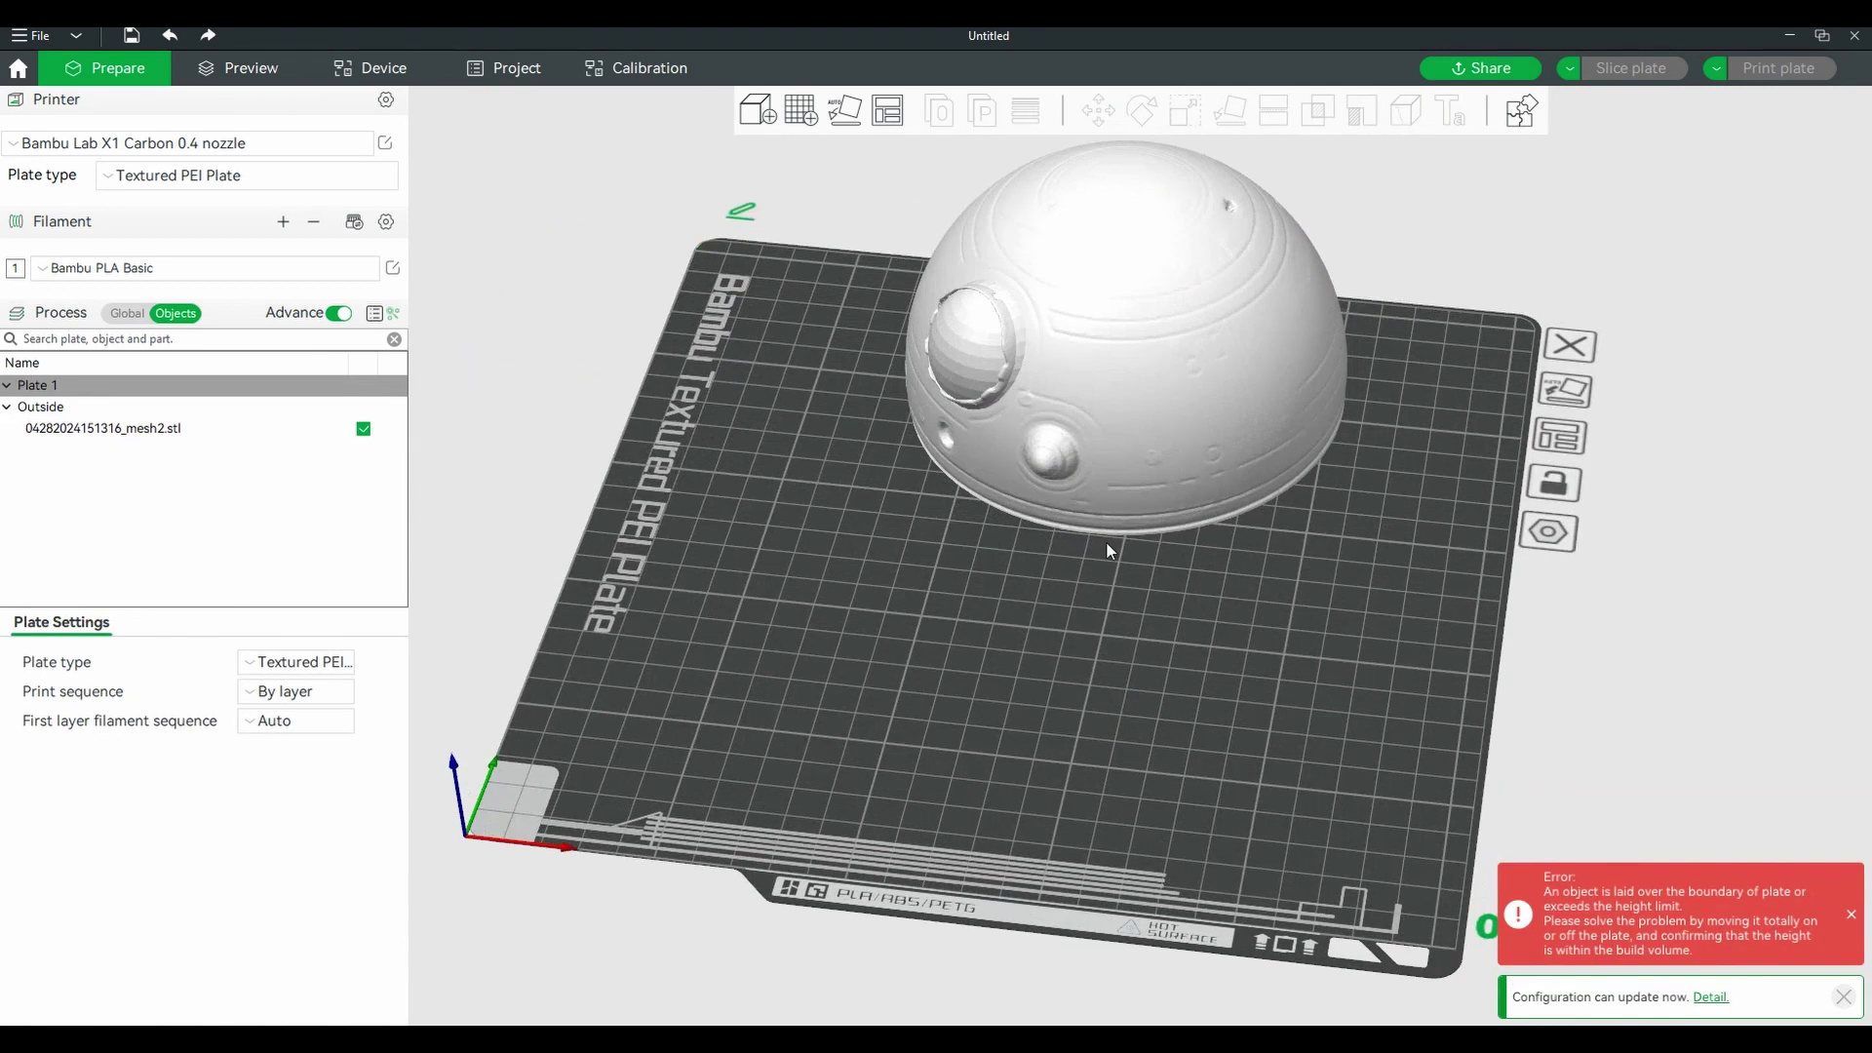
drag(974, 798, 1189, 799)
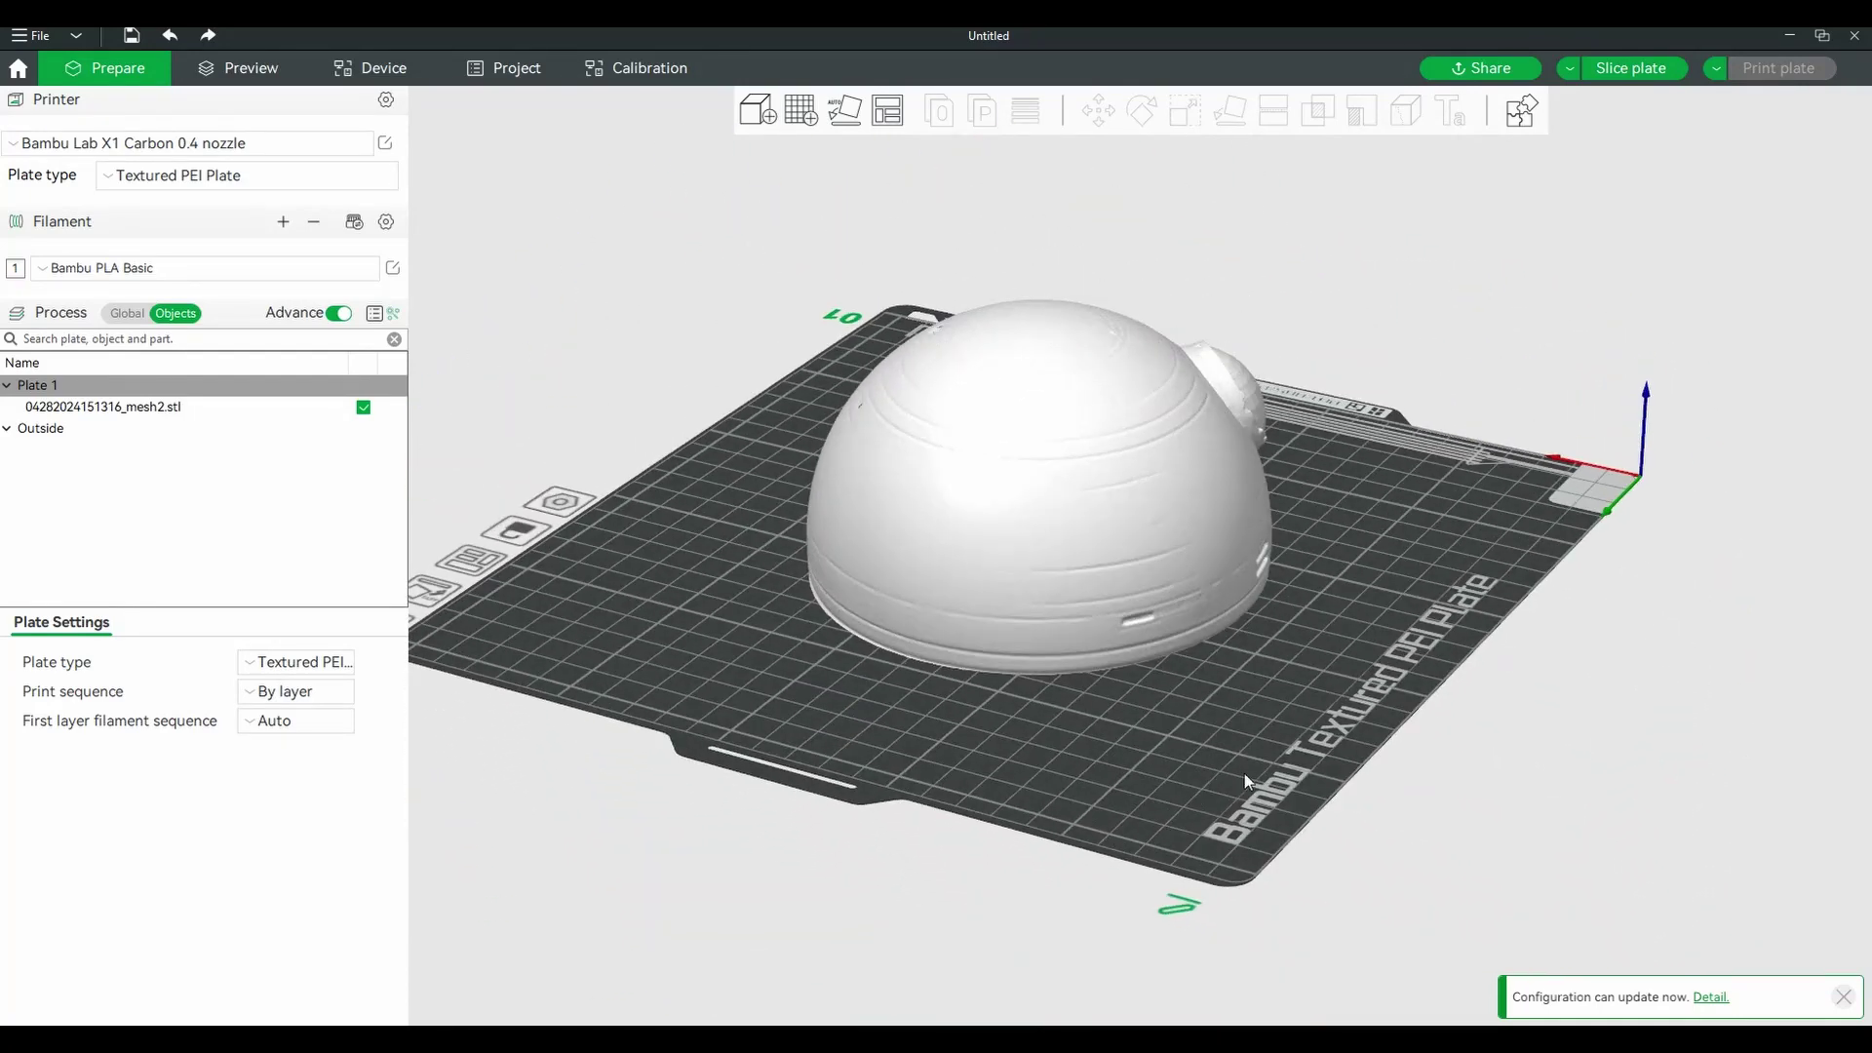
drag(1326, 734, 1250, 605)
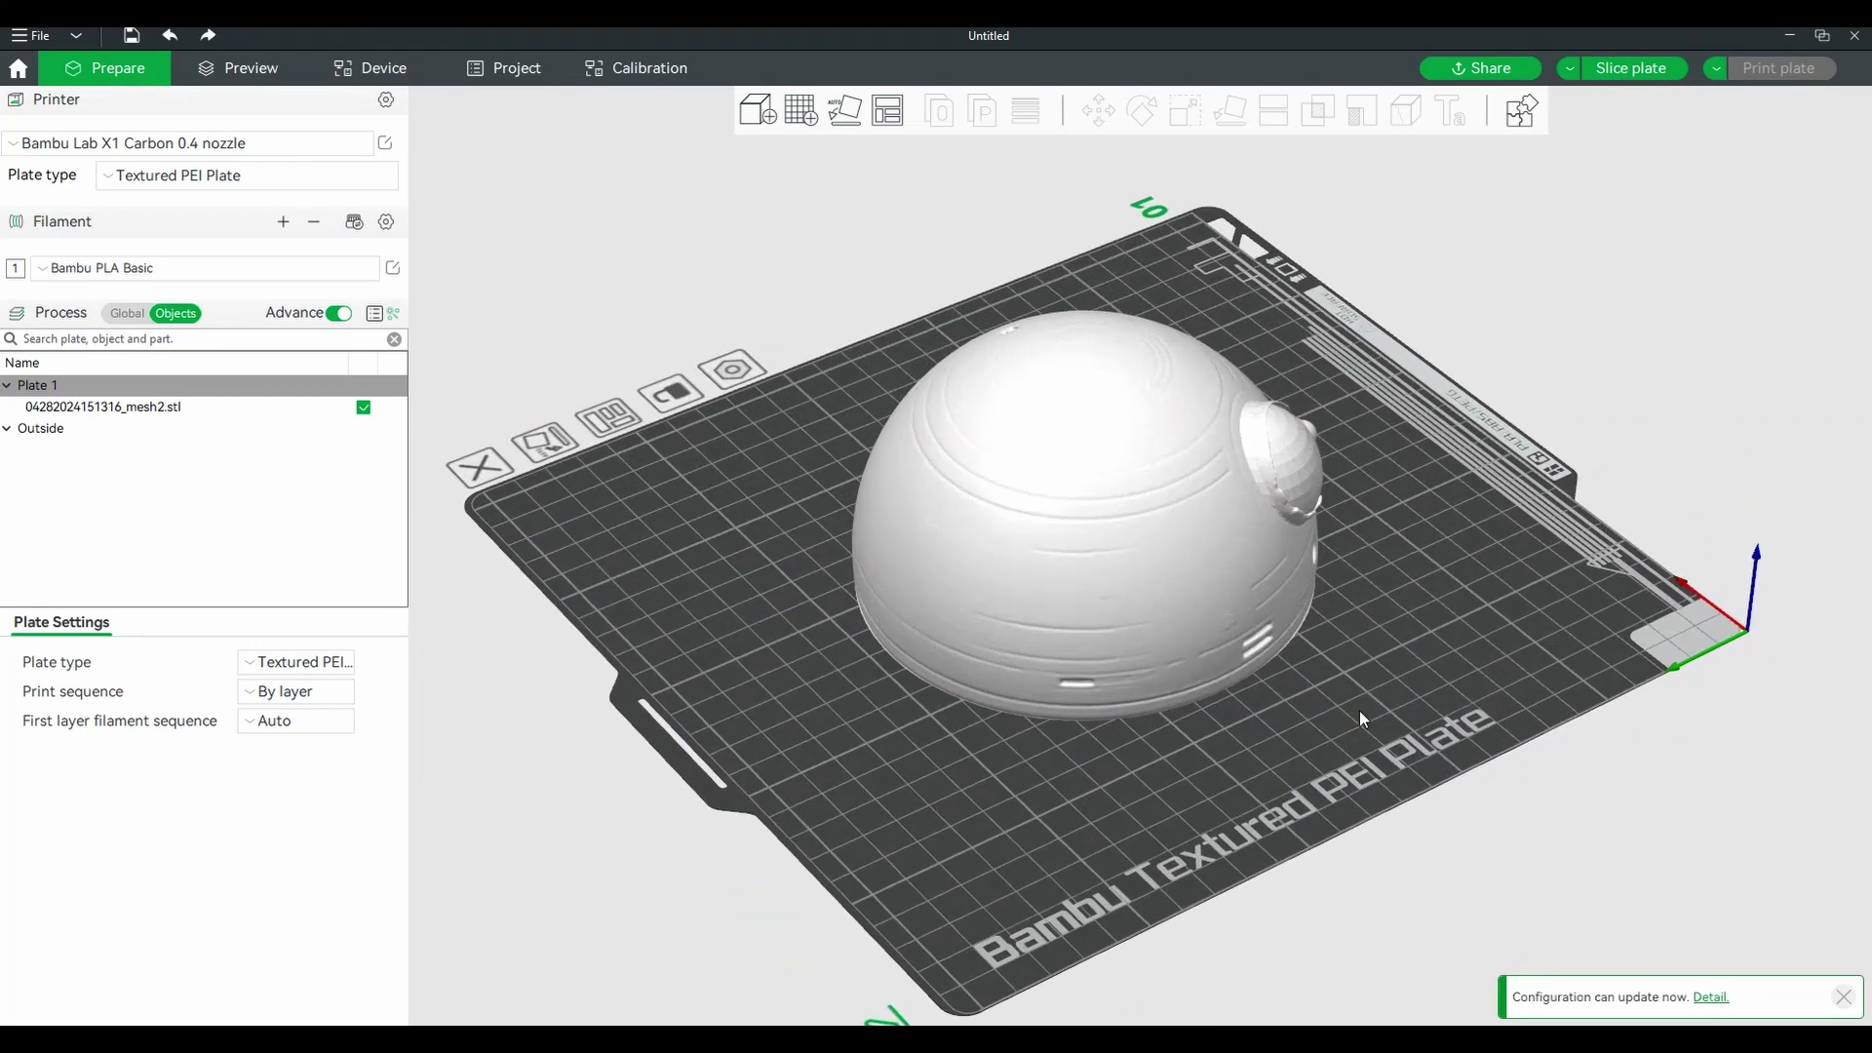
drag(1292, 720, 1343, 720)
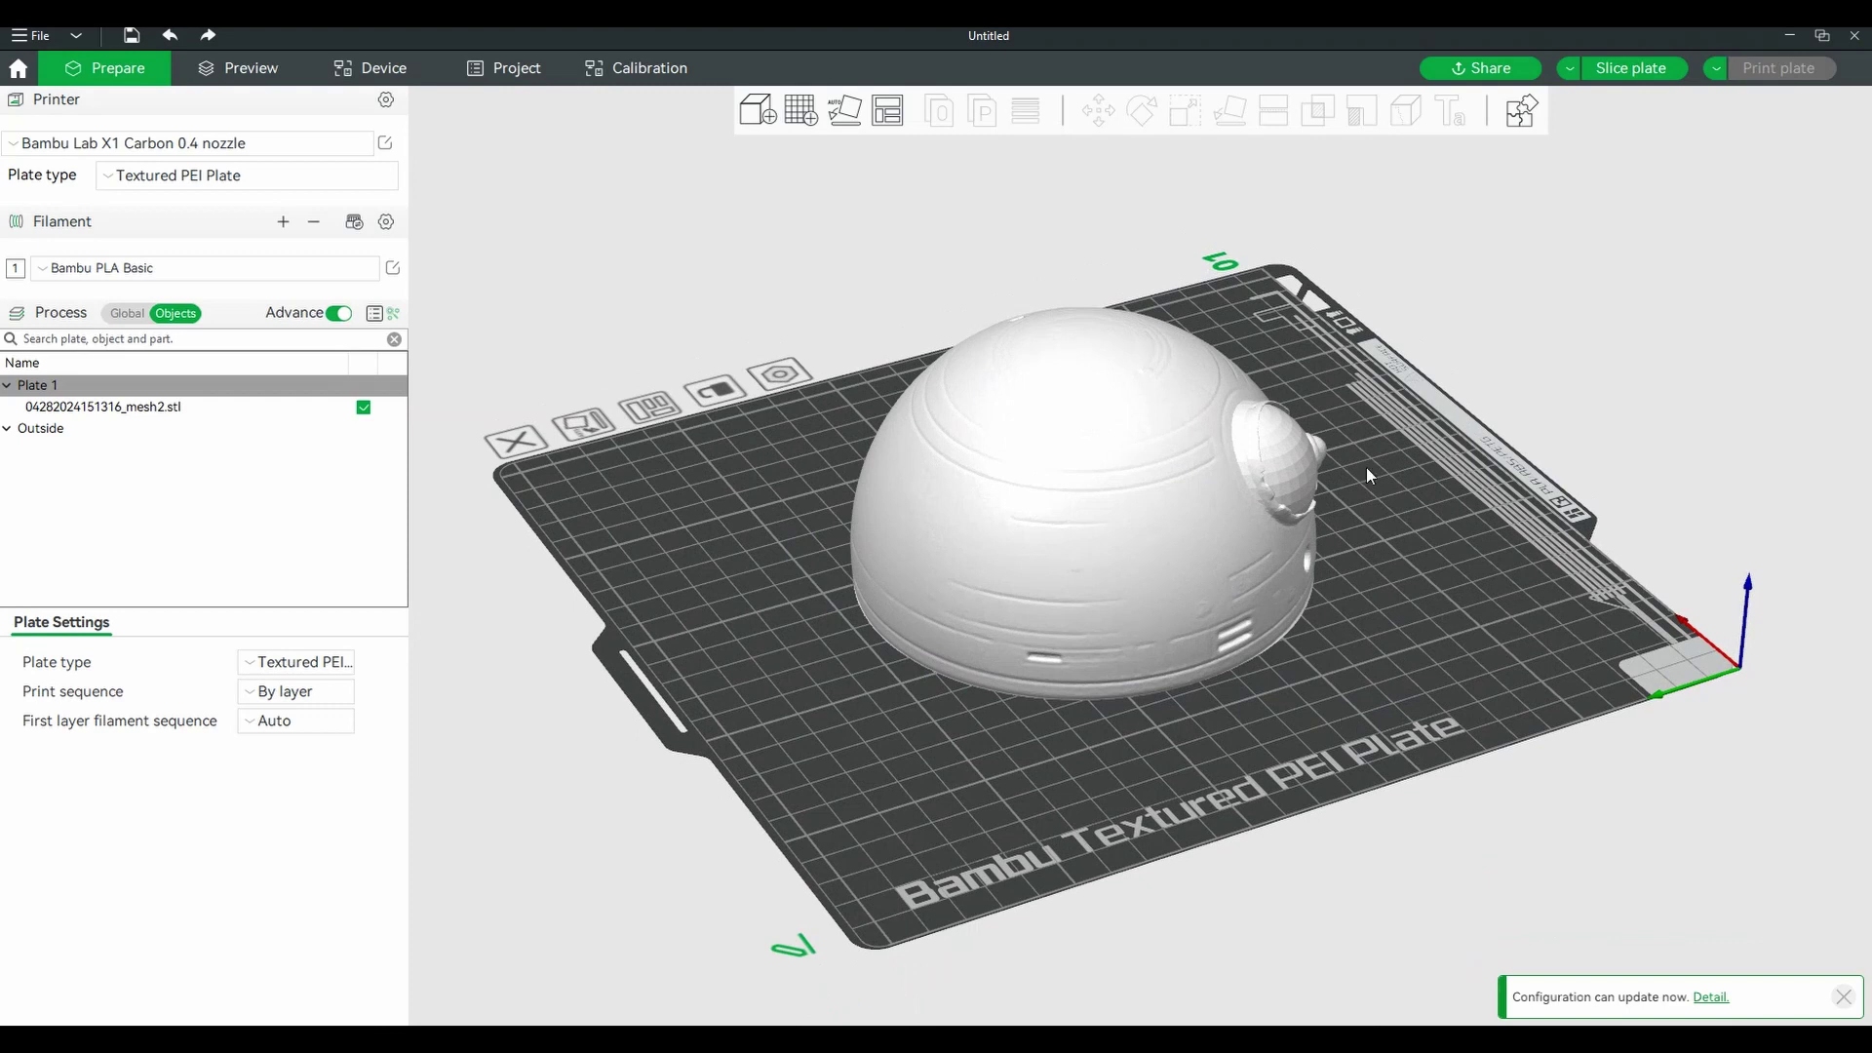
drag(1437, 683, 1426, 688)
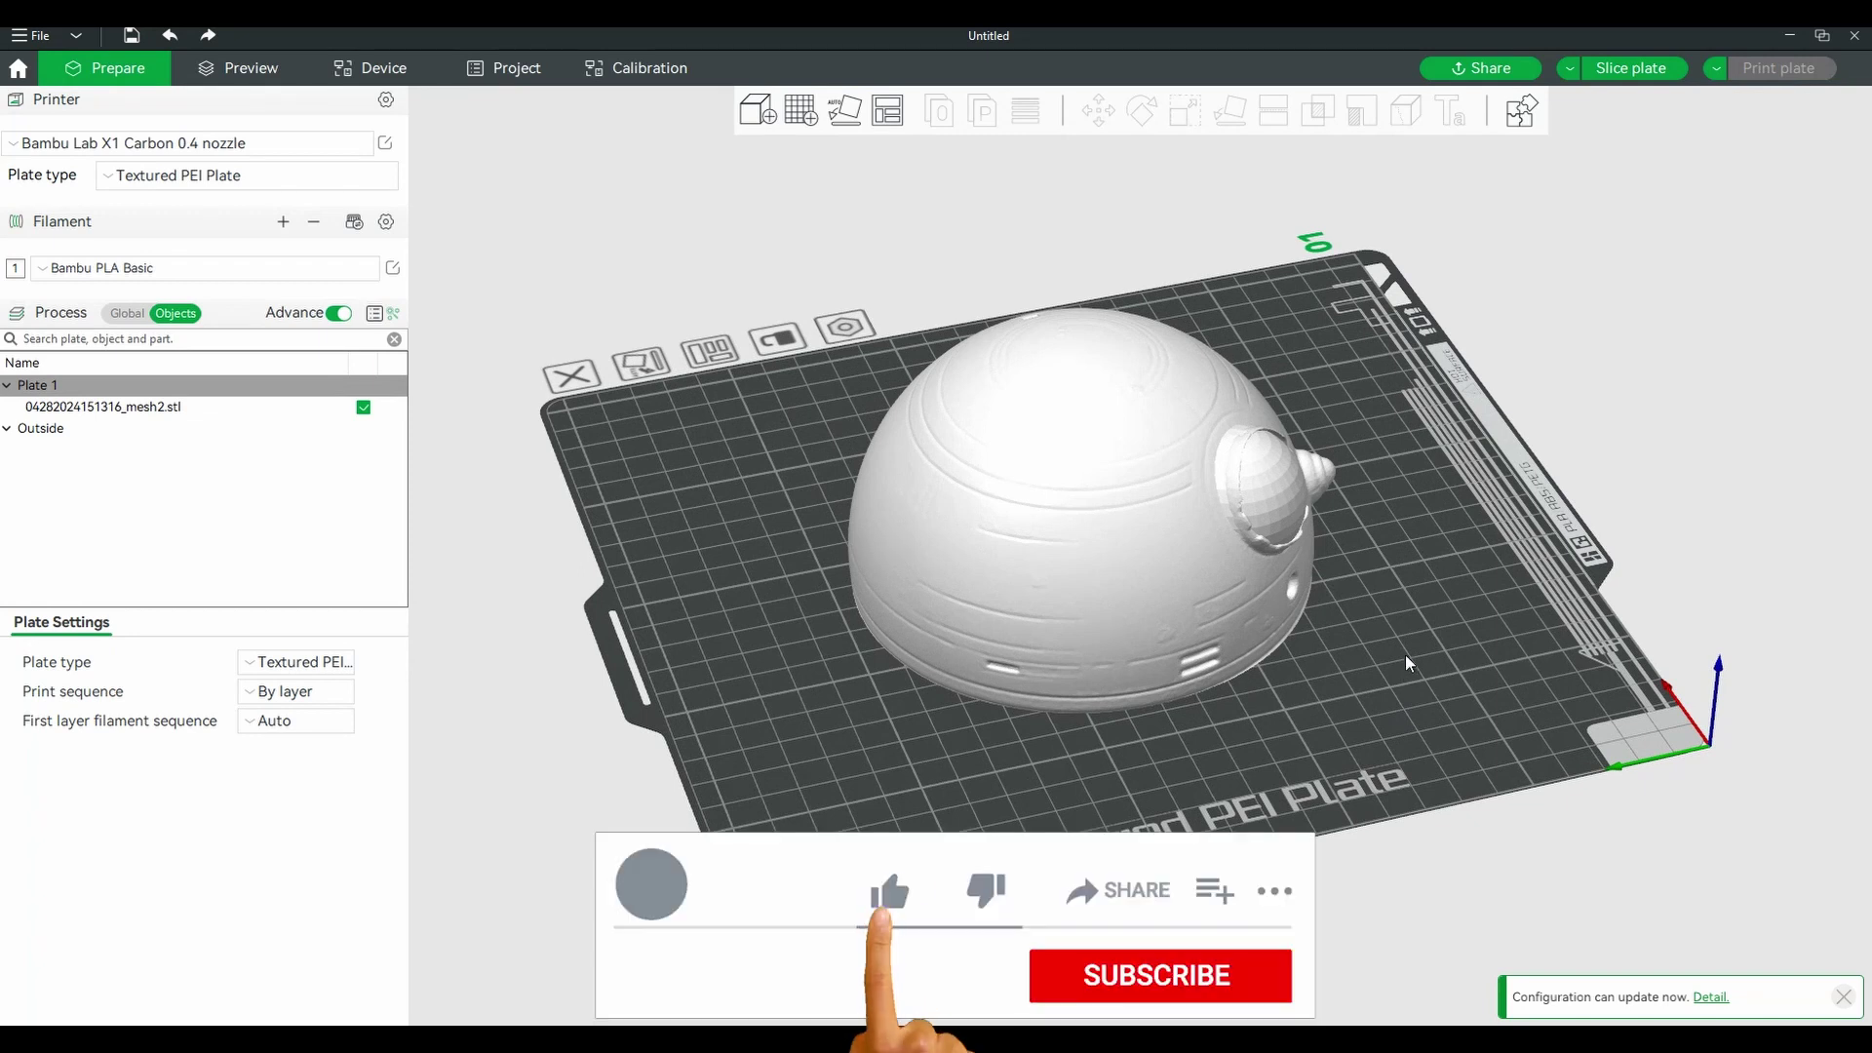
drag(1414, 667, 1372, 670)
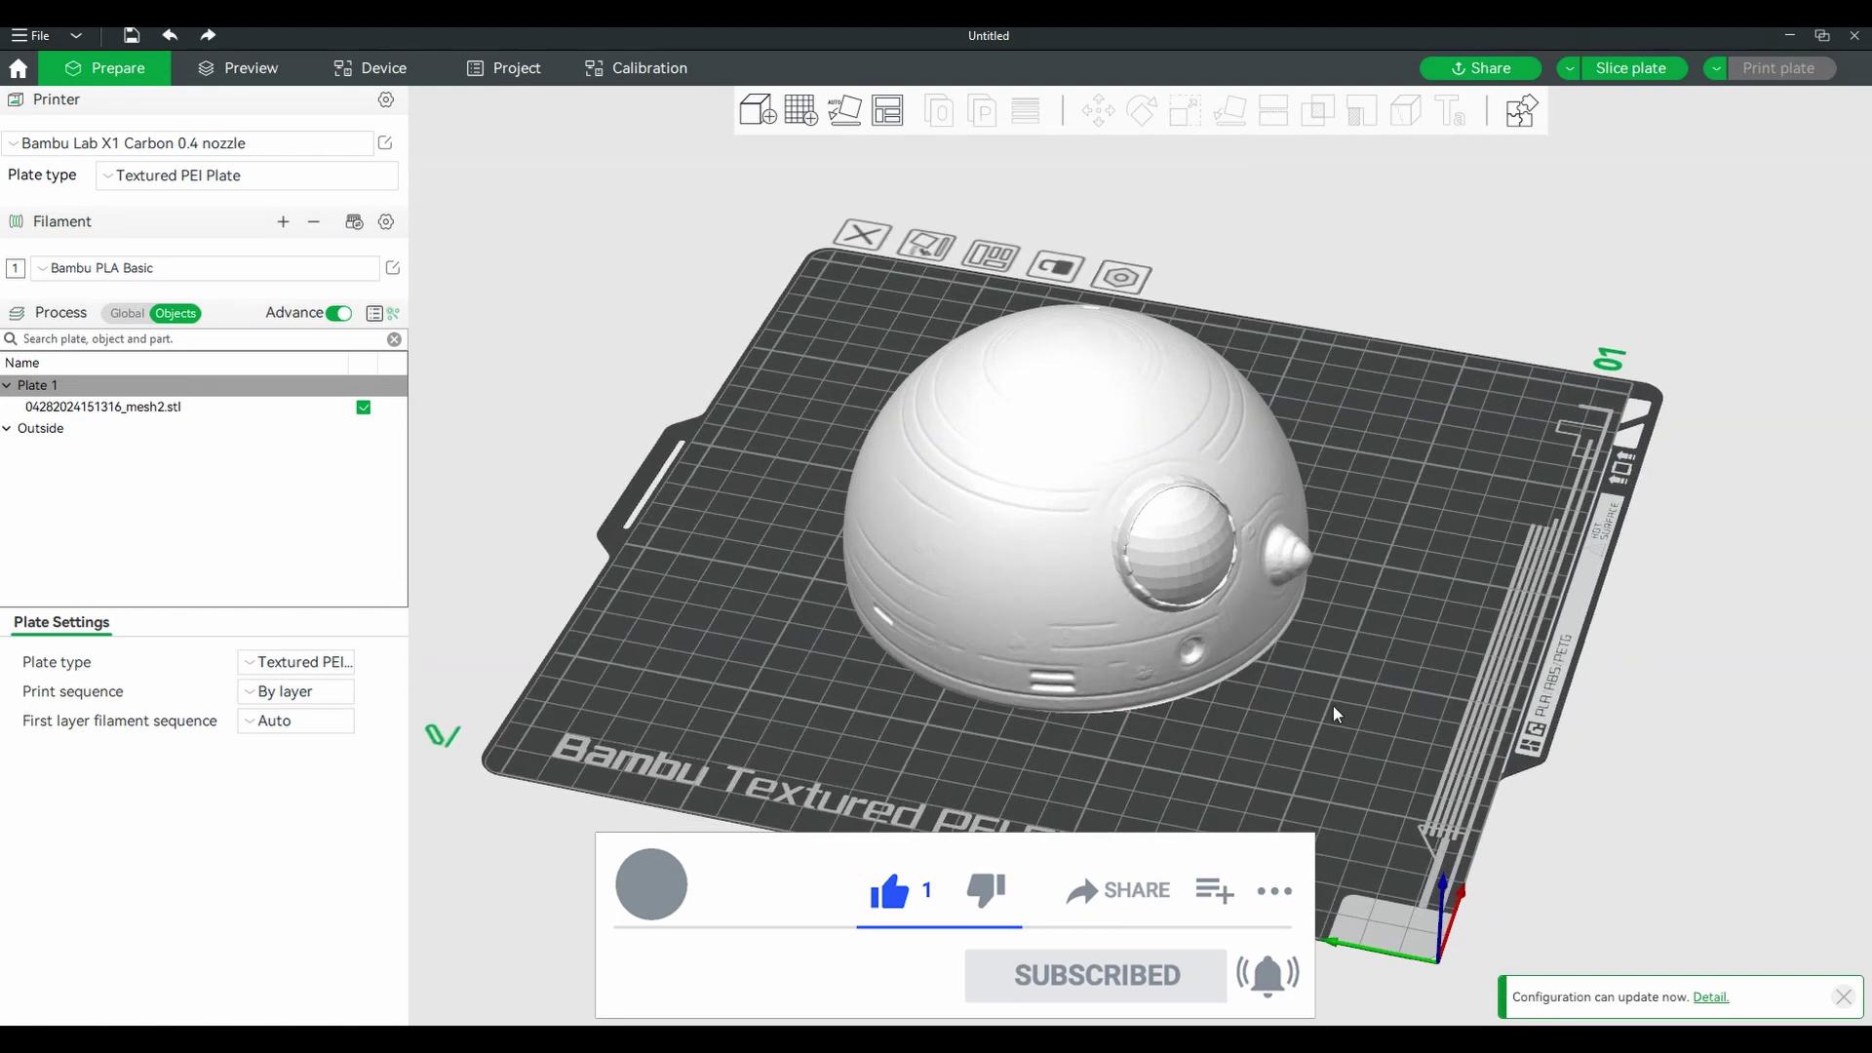